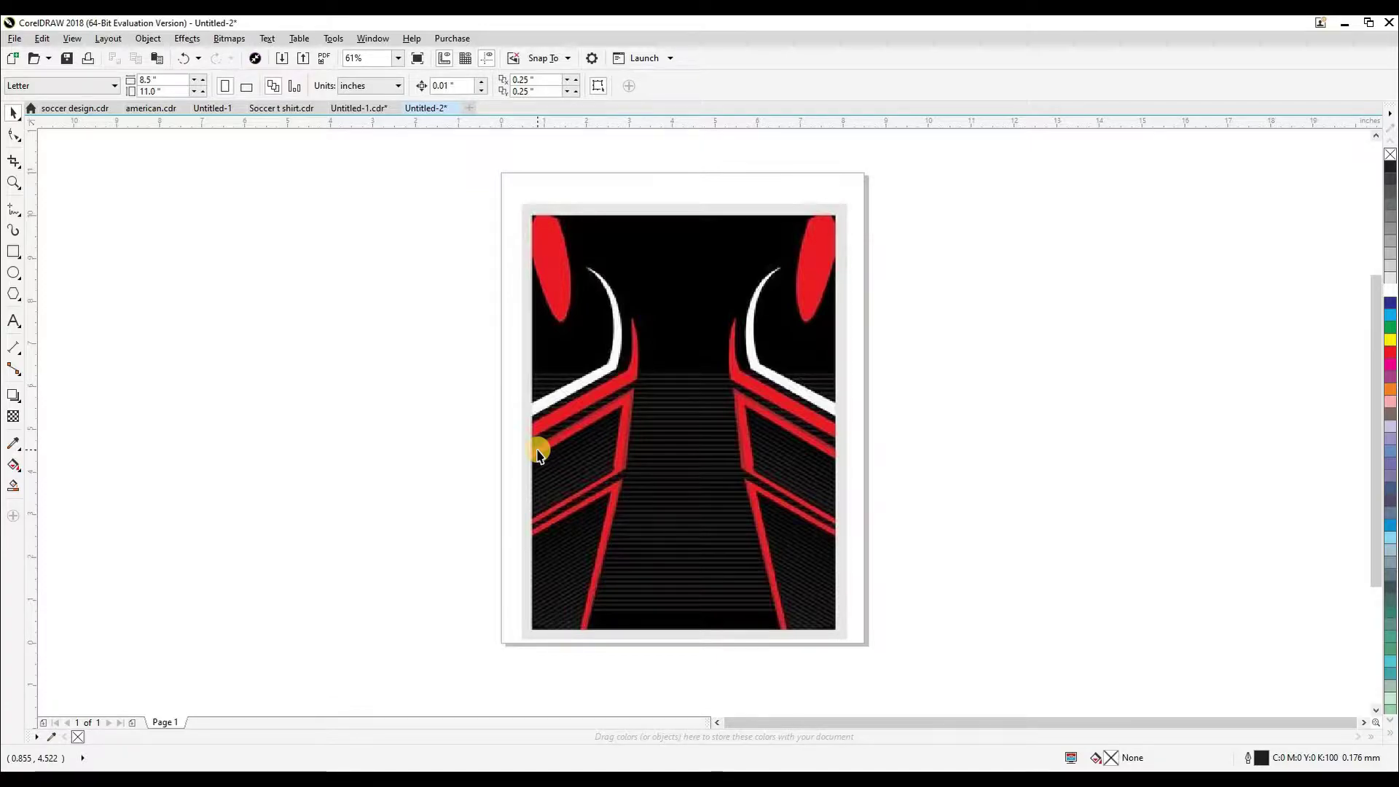
Step: Centre the jersey reference bitmap on the page
{"action": "left_click", "coordinate": [575, 452]}
{"action": "left_click", "coordinate": [981, 450]}
{"action": "left_click", "coordinate": [797, 435]}
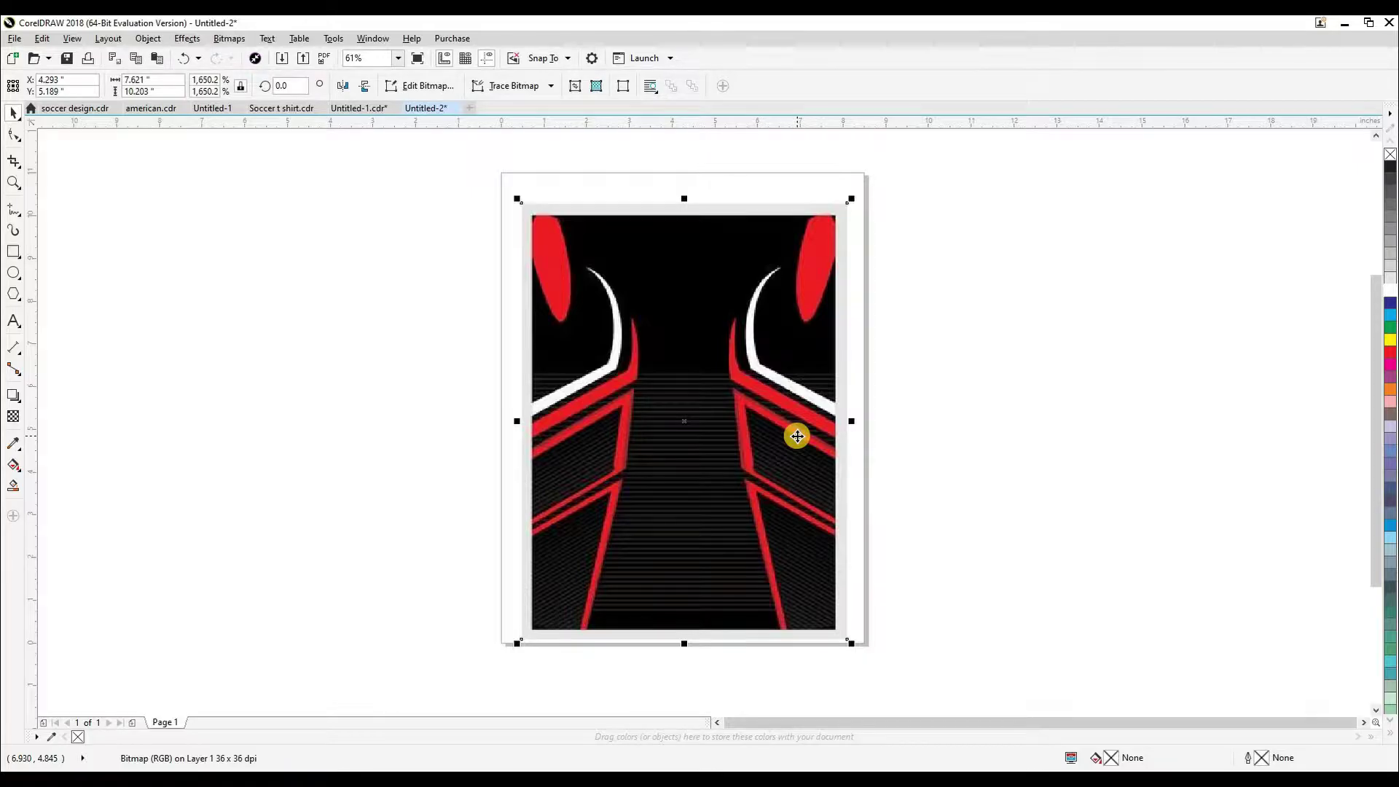
{"action": "left_click", "coordinate": [895, 436]}
{"action": "left_click", "coordinate": [795, 430]}
{"action": "left_click", "coordinate": [889, 427]}
{"action": "left_click", "coordinate": [829, 429]}
{"action": "key", "text": "p"}
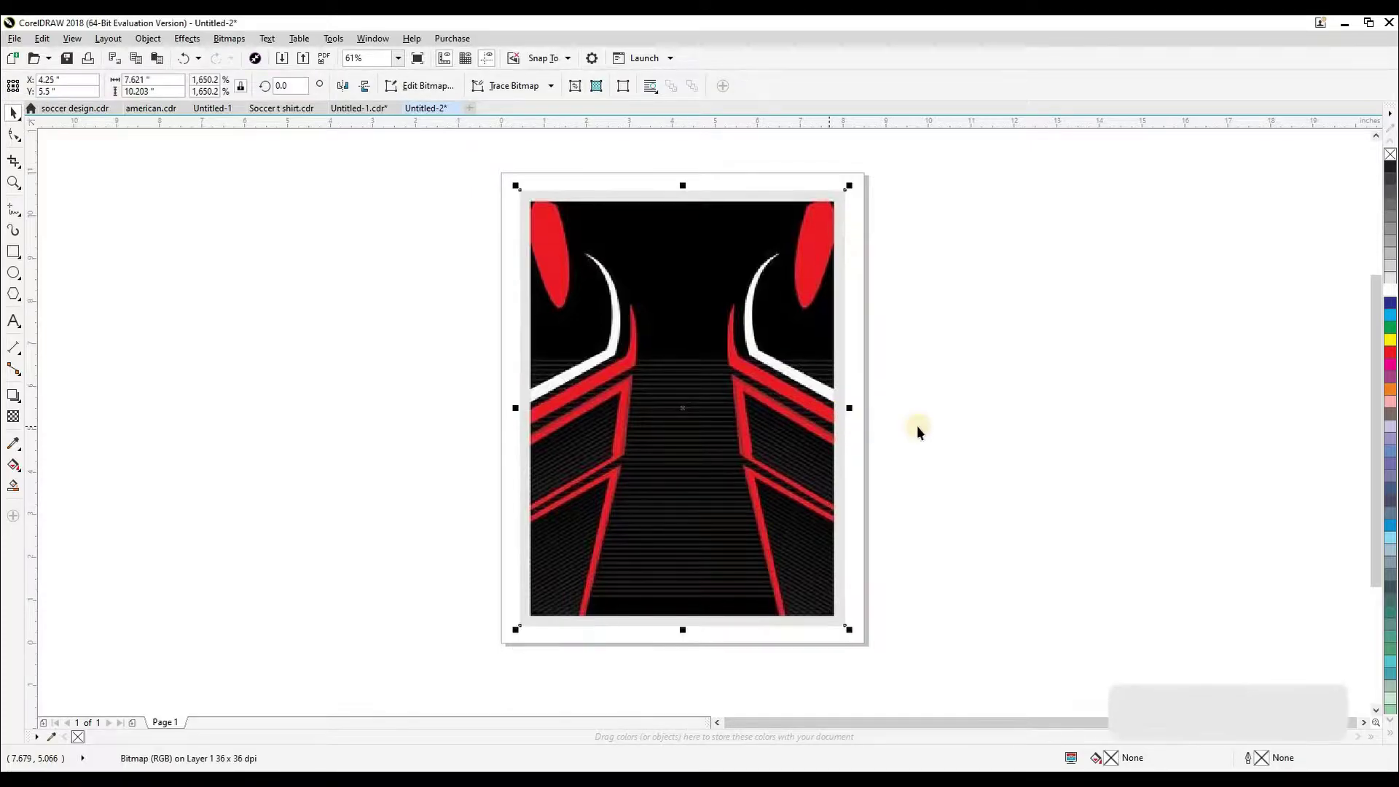
{"action": "left_click", "coordinate": [918, 426]}
{"action": "left_click_drag", "start_coordinate": [824, 436], "coordinate": [824, 435]}
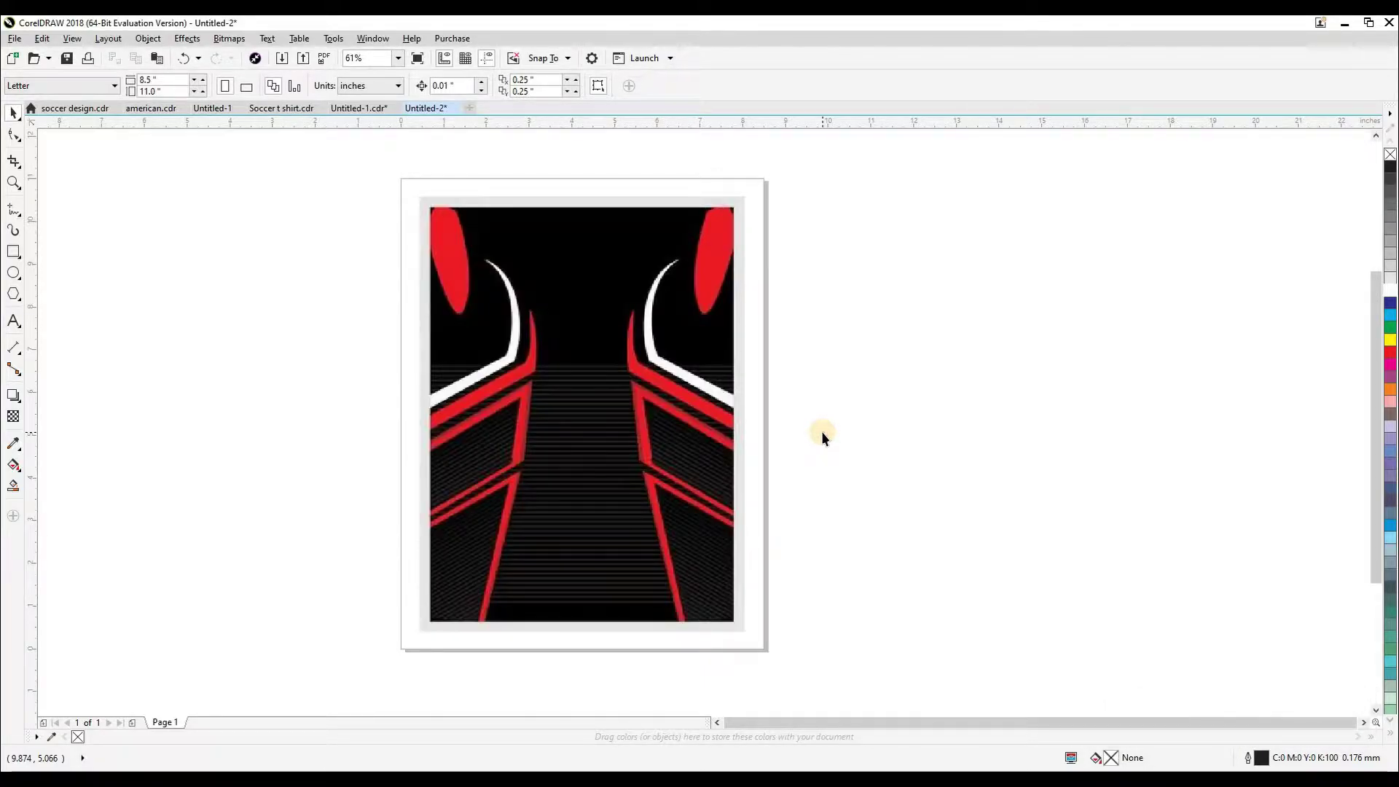
Step: Set the document's nudge distance to 10 inches with nothing selected
{"action": "left_click", "coordinate": [691, 432]}
{"action": "left_click", "coordinate": [149, 79]}
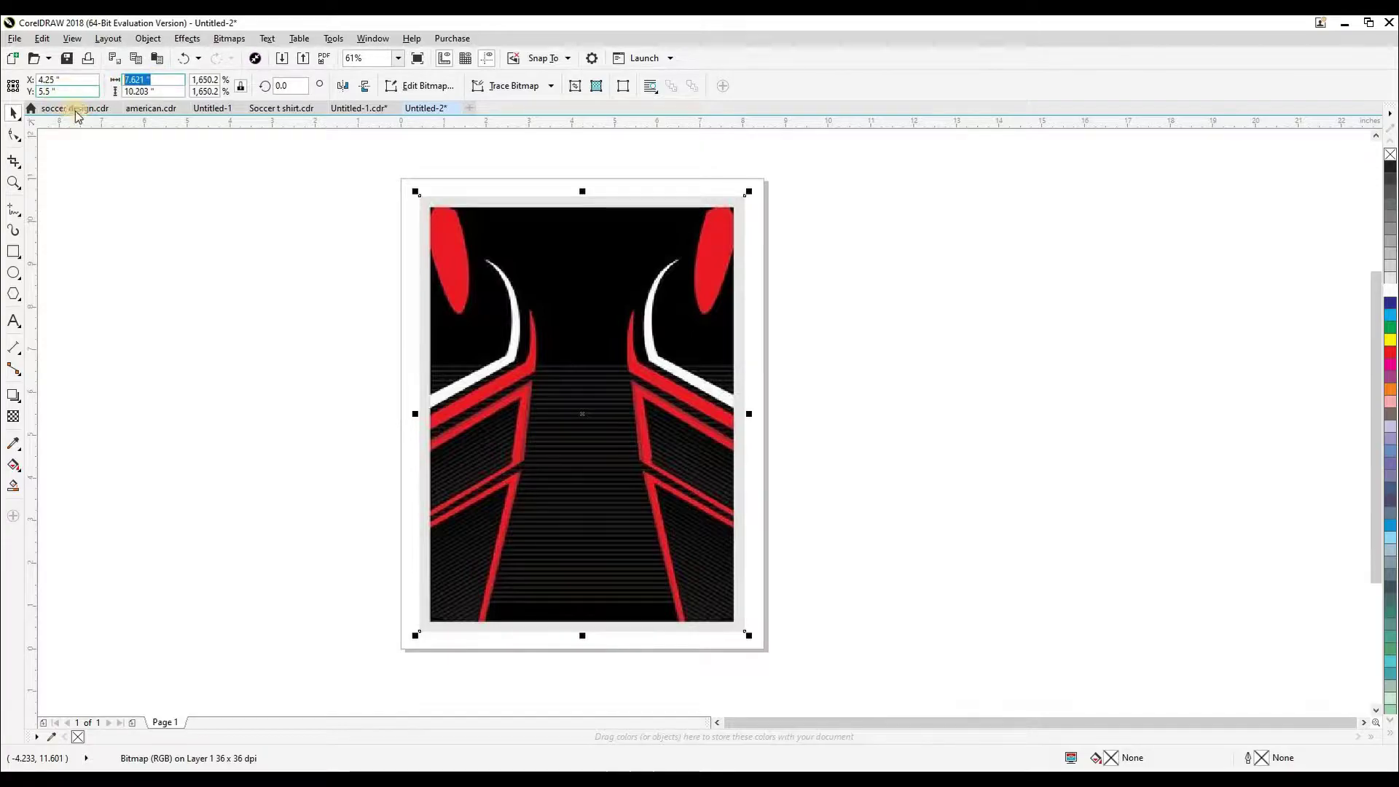
{"action": "left_click", "coordinate": [317, 299]}
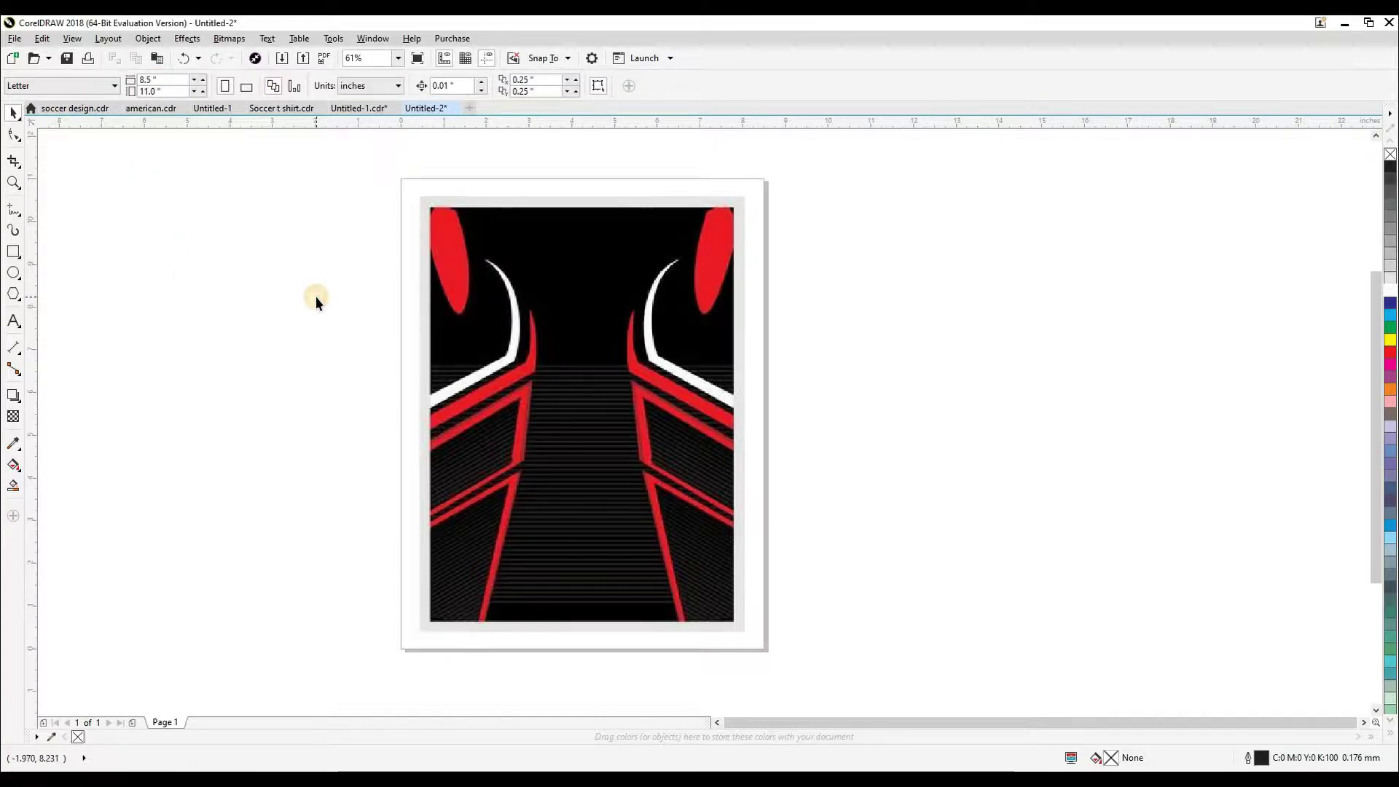
{"action": "key", "text": "shift+n"}
{"action": "type", "text": "10"}
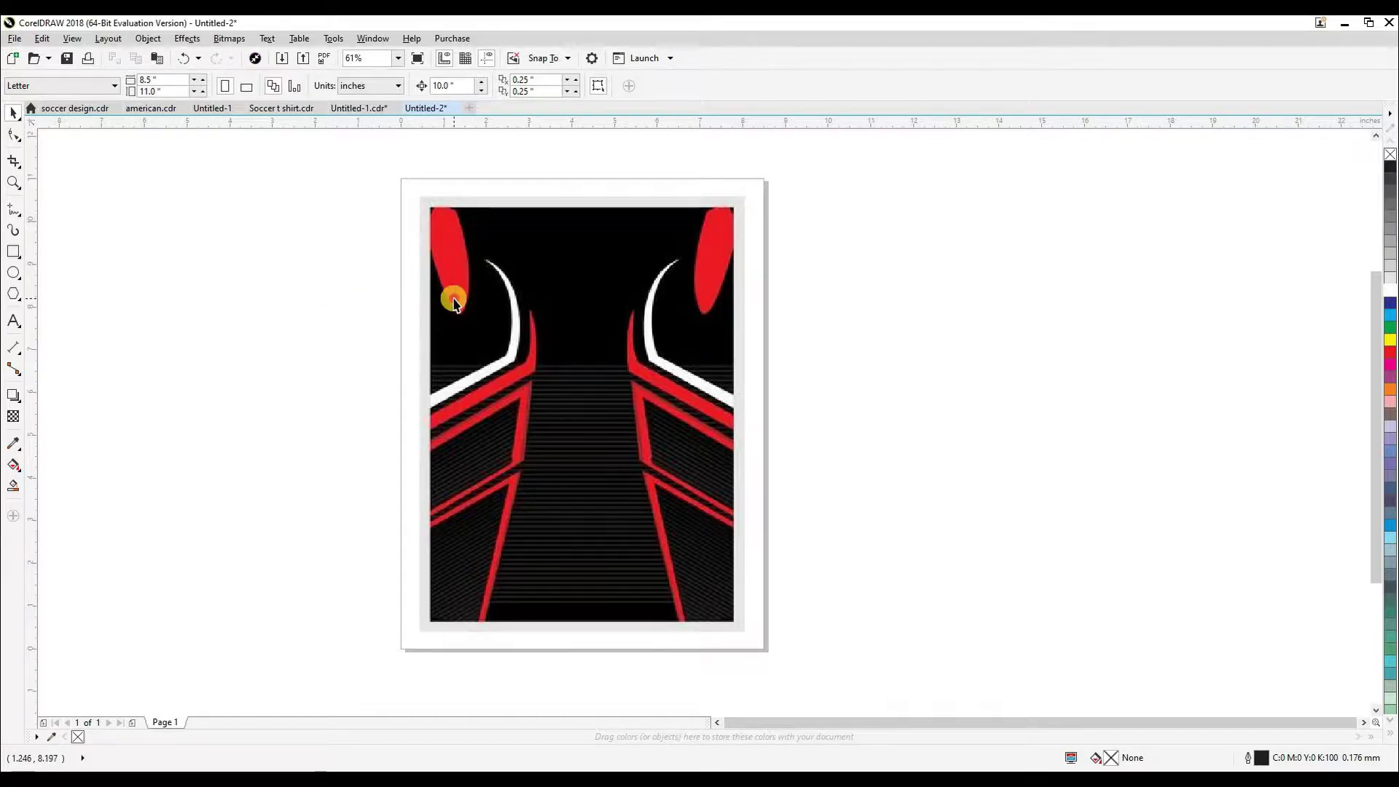
{"action": "left_click", "coordinate": [426, 299]}
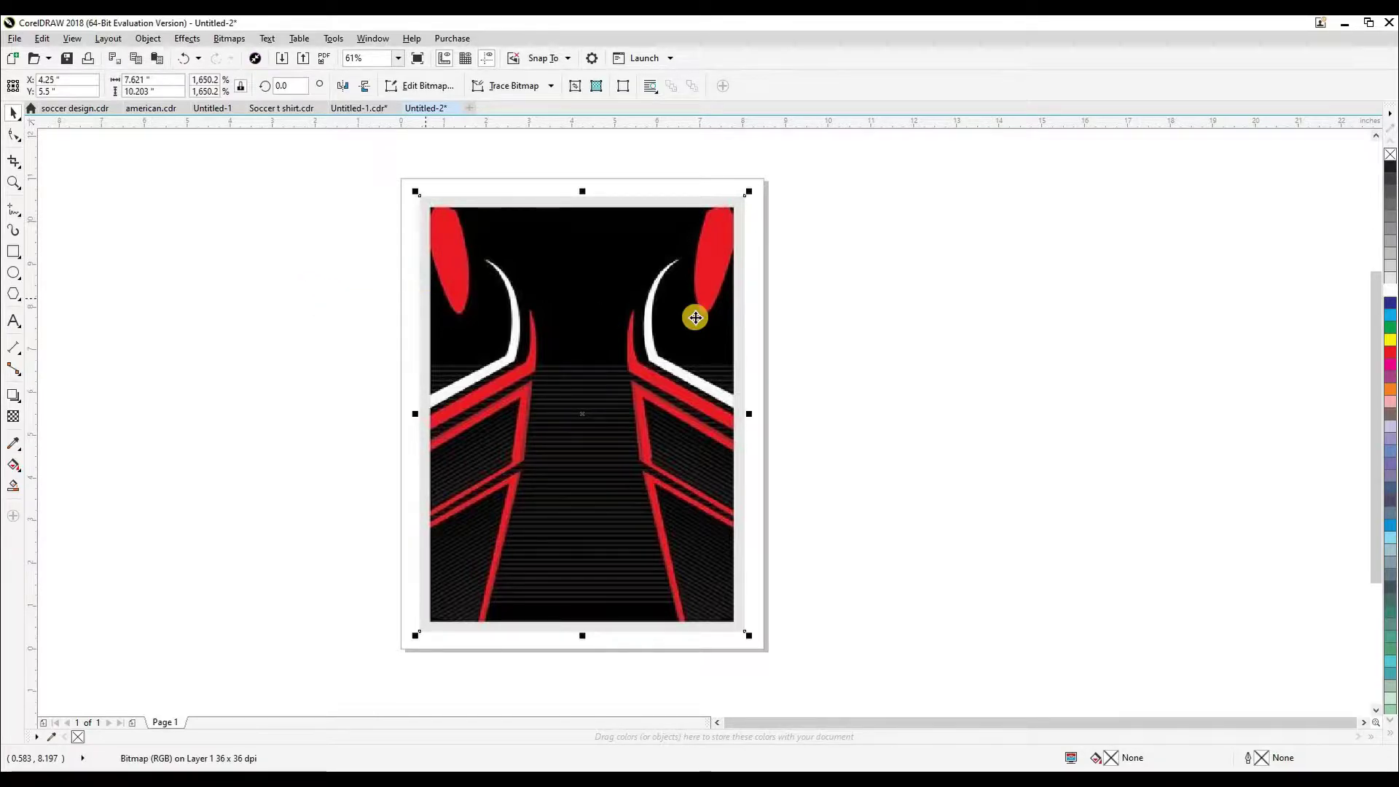
{"action": "left_click", "coordinate": [765, 319]}
Step: Draw a rectangle about 7.1 by 9.7 inches around the black artwork and fit its lower edge to the artwork
{"action": "key", "text": "F2"}
{"action": "left_click_drag", "start_coordinate": [395, 171], "coordinate": [713, 607]}
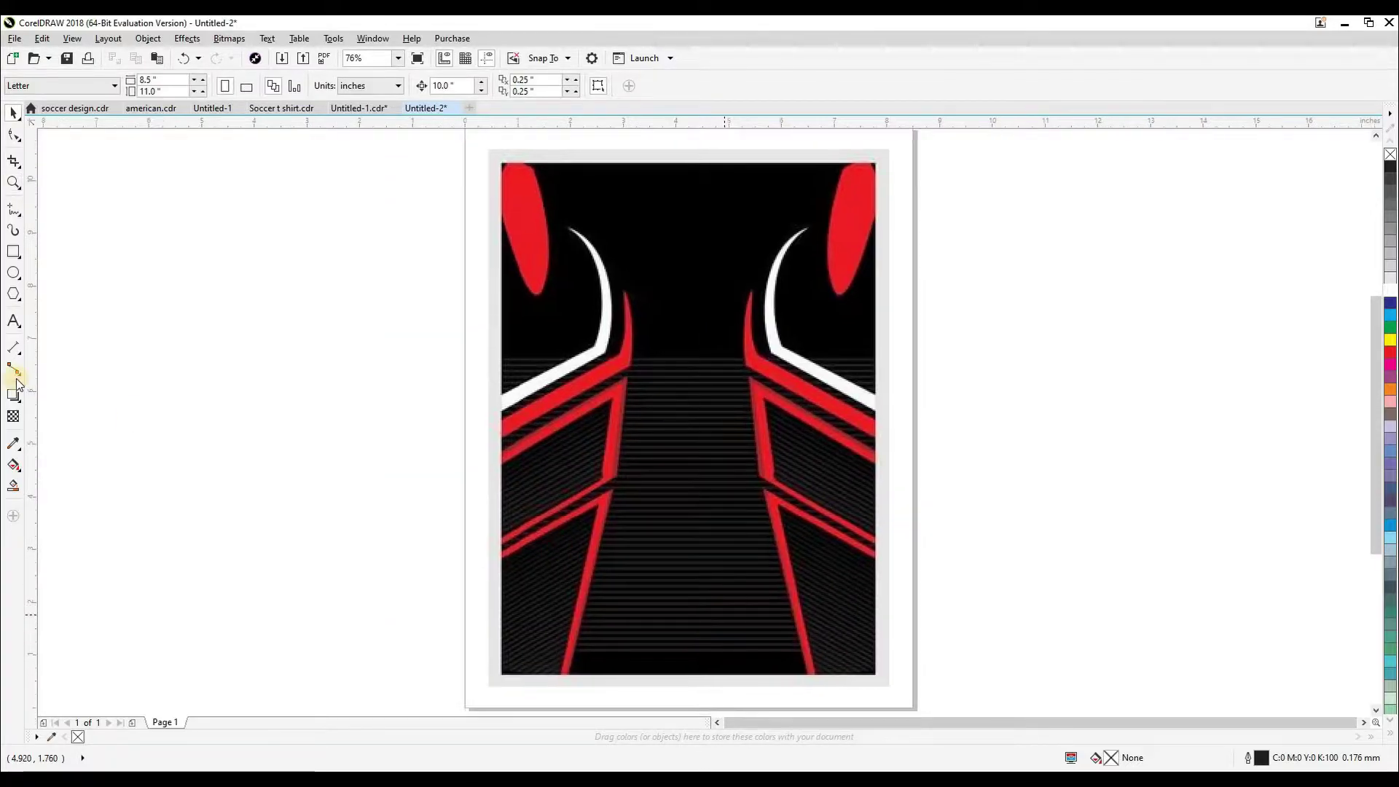
{"action": "left_click", "coordinate": [15, 252]}
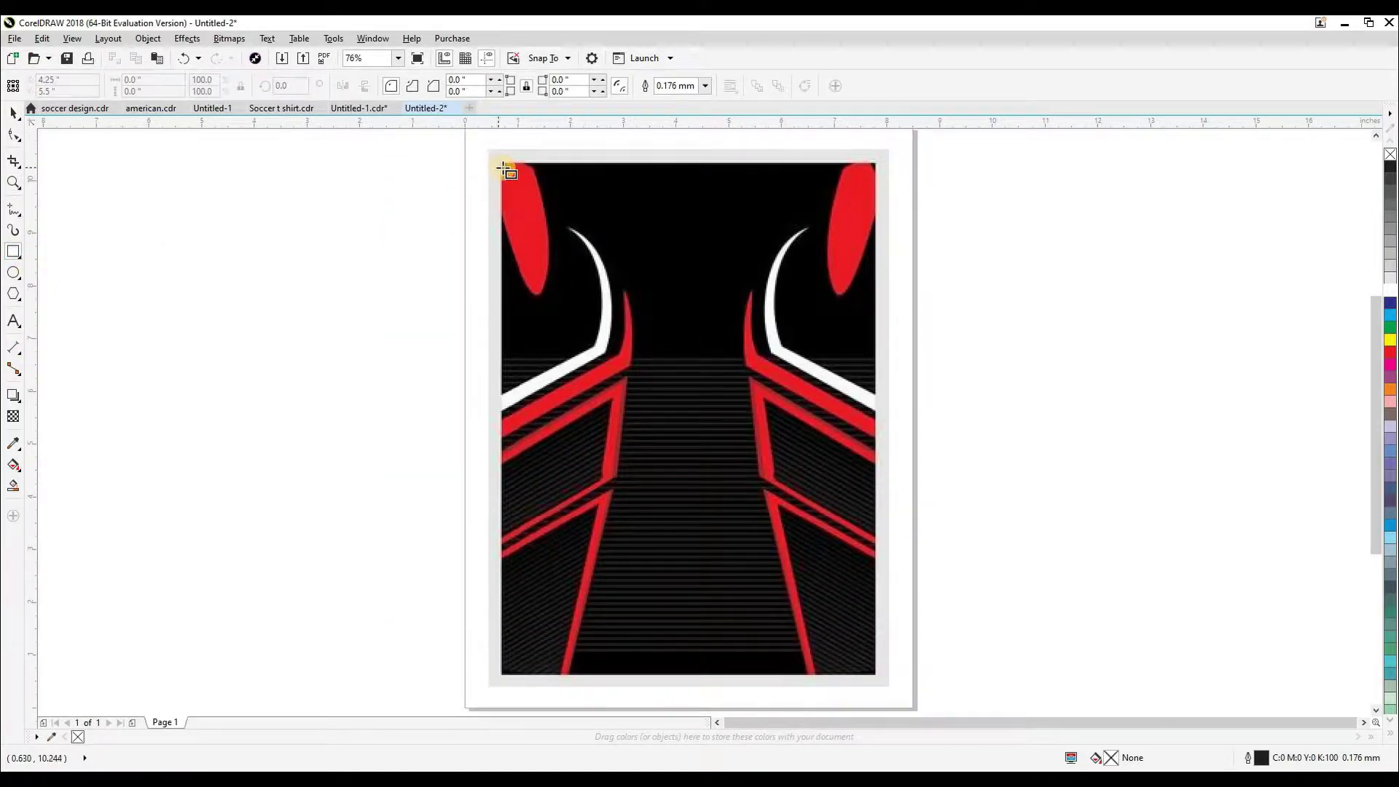
{"action": "left_click_drag", "start_coordinate": [502, 163], "coordinate": [878, 678]}
{"action": "scroll", "coordinate": [663, 675], "scroll_direction": "up", "scroll_amount": 5}
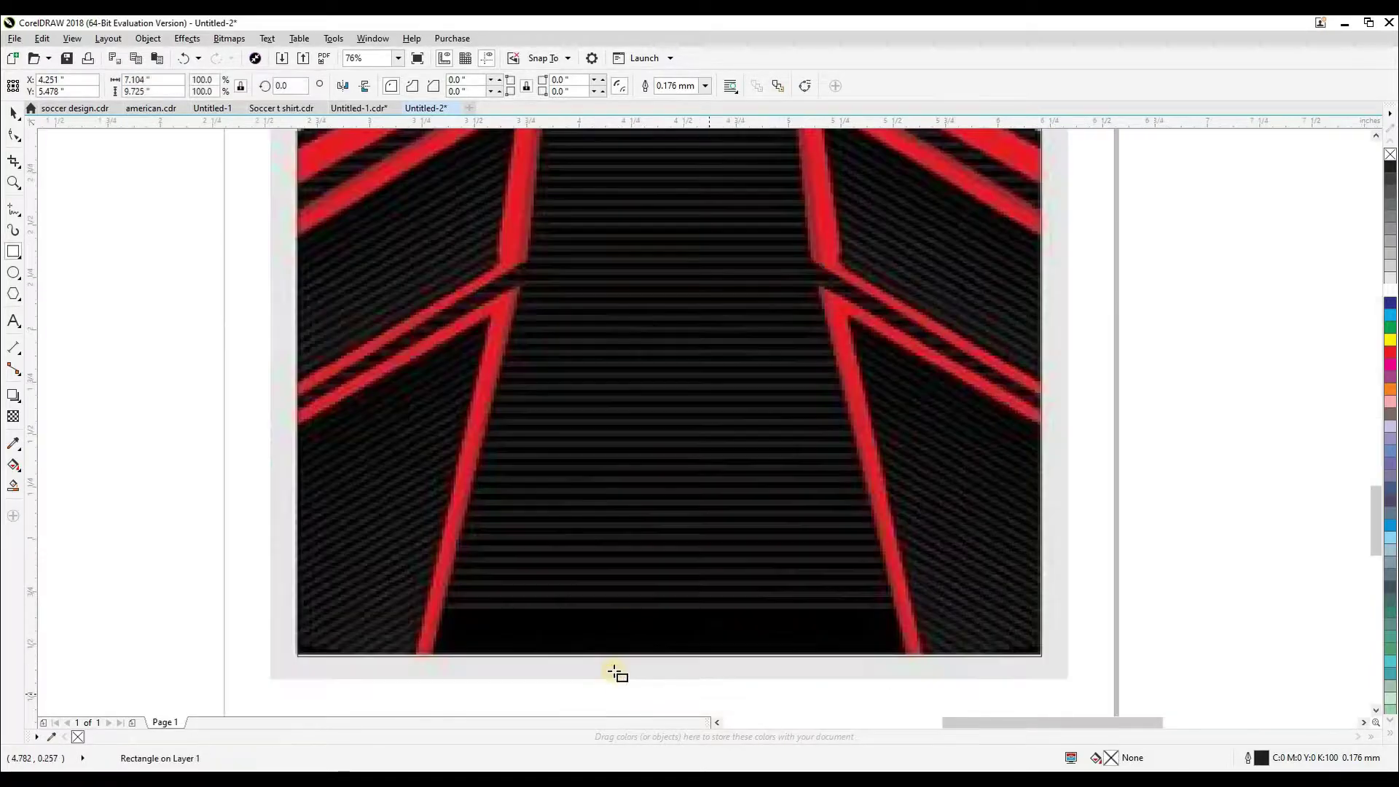
{"action": "left_click_drag", "start_coordinate": [631, 621], "coordinate": [633, 615]}
{"action": "scroll", "coordinate": [634, 612], "scroll_direction": "down", "scroll_amount": 2}
{"action": "scroll", "coordinate": [665, 606], "scroll_direction": "down", "scroll_amount": 1}
Step: Nudge the rectangle 10 inches to the right of the artwork and lock the reference bitmap
{"action": "key", "text": "Right"}
{"action": "left_click", "coordinate": [668, 507]}
{"action": "right_click", "coordinate": [668, 501]}
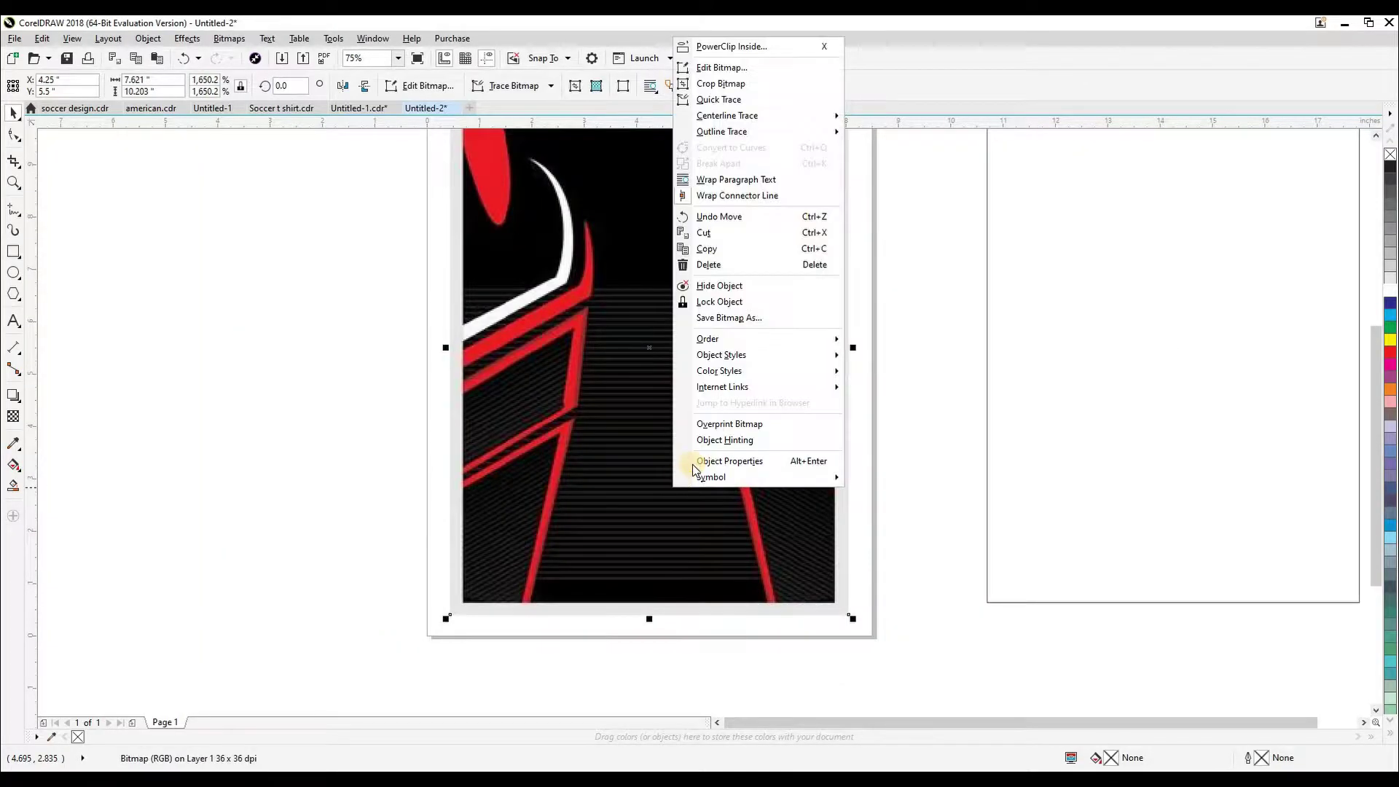
{"action": "left_click", "coordinate": [726, 302]}
{"action": "scroll", "coordinate": [663, 453], "scroll_direction": "up", "scroll_amount": 1}
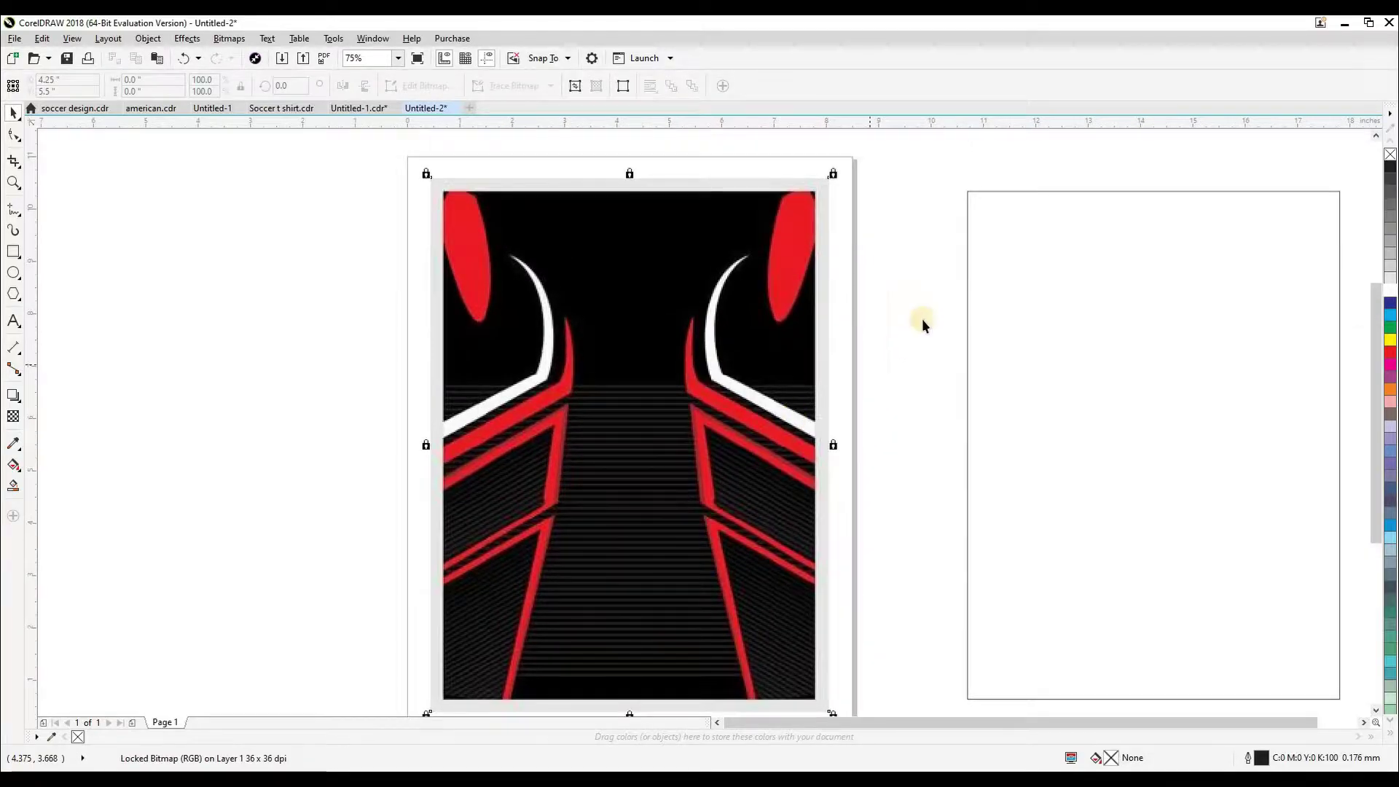
{"action": "left_click", "coordinate": [863, 341]}
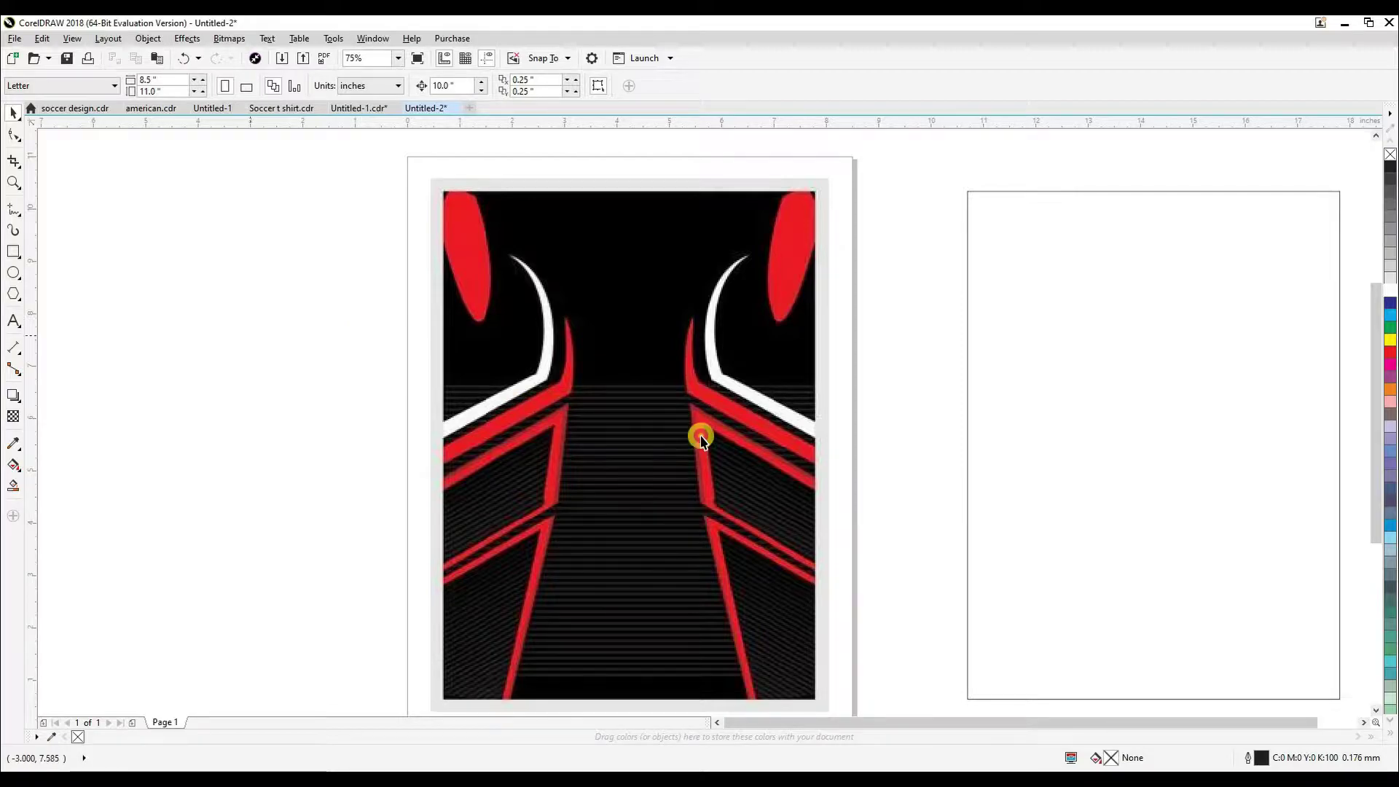
Step: Move the rectangle back over the artwork and narrow it to about 7.09 inches to match the artwork's side edges
{"action": "left_click", "coordinate": [1023, 369]}
{"action": "key", "text": "p"}
{"action": "scroll", "coordinate": [819, 462], "scroll_direction": "up", "scroll_amount": 5}
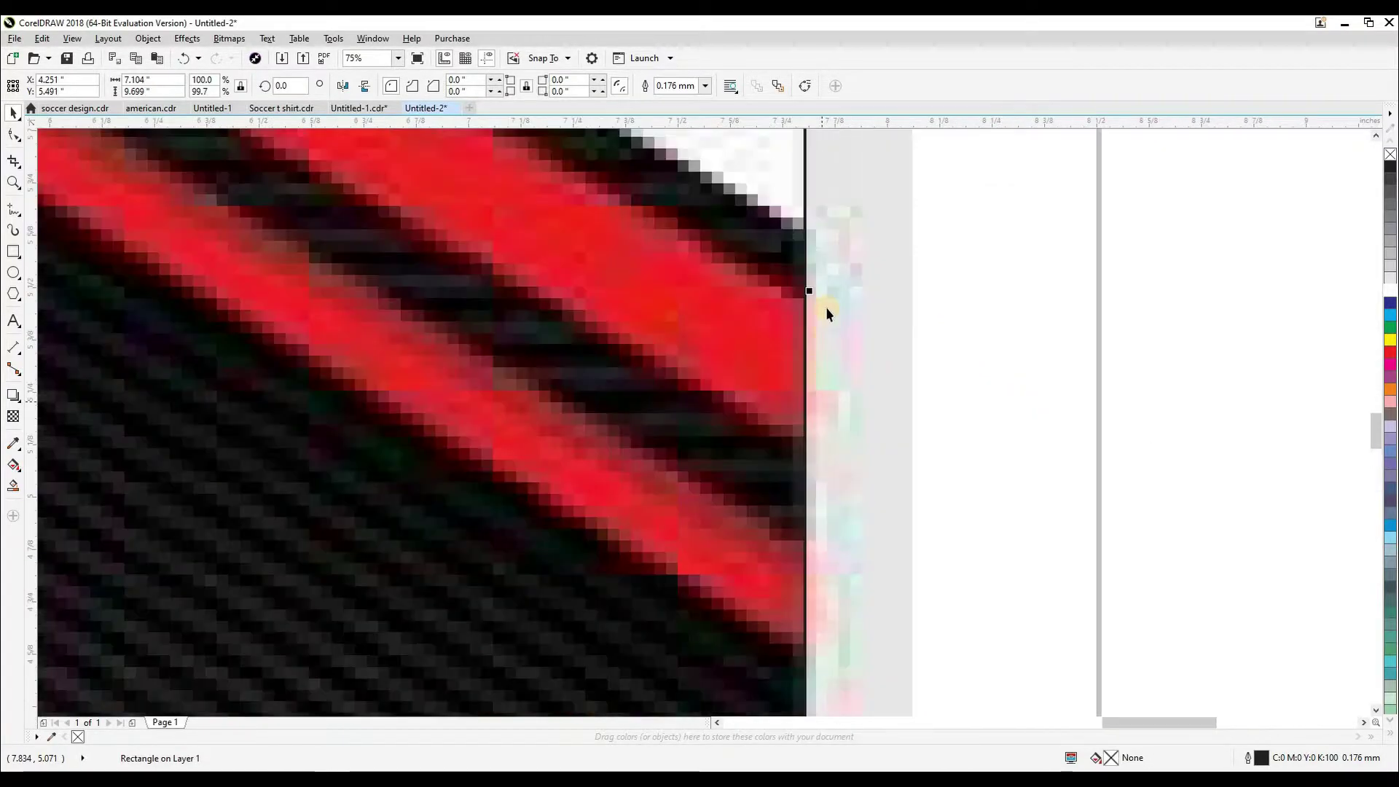
{"action": "scroll", "coordinate": [806, 292], "scroll_direction": "up", "scroll_amount": 3}
{"action": "left_click_drag", "start_coordinate": [790, 296], "coordinate": [786, 303]}
{"action": "scroll", "coordinate": [775, 406], "scroll_direction": "down", "scroll_amount": 10}
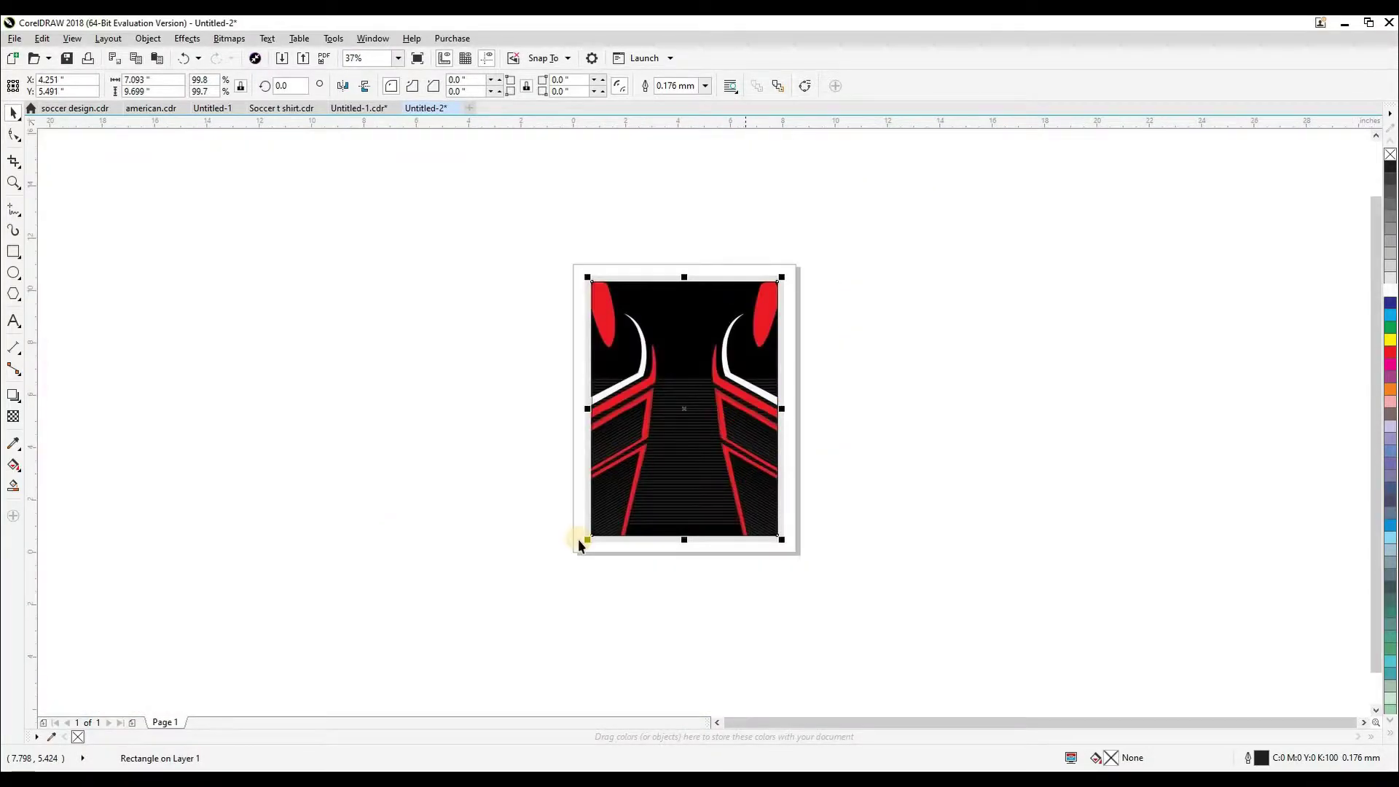
{"action": "scroll", "coordinate": [588, 539], "scroll_direction": "up", "scroll_amount": 5}
{"action": "scroll", "coordinate": [719, 461], "scroll_direction": "down", "scroll_amount": 5}
{"action": "scroll", "coordinate": [633, 367], "scroll_direction": "up", "scroll_amount": 3}
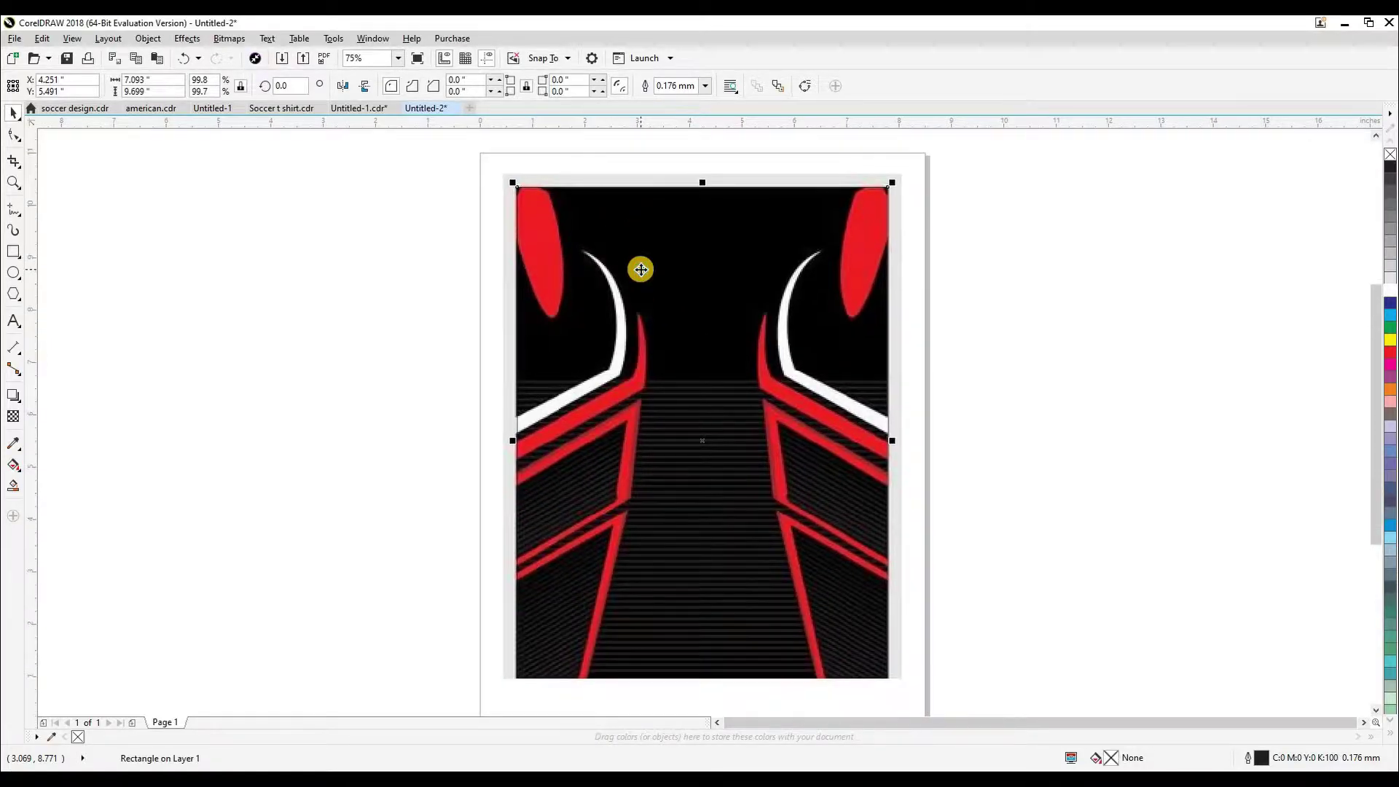
{"action": "scroll", "coordinate": [663, 248], "scroll_direction": "down", "scroll_amount": 1}
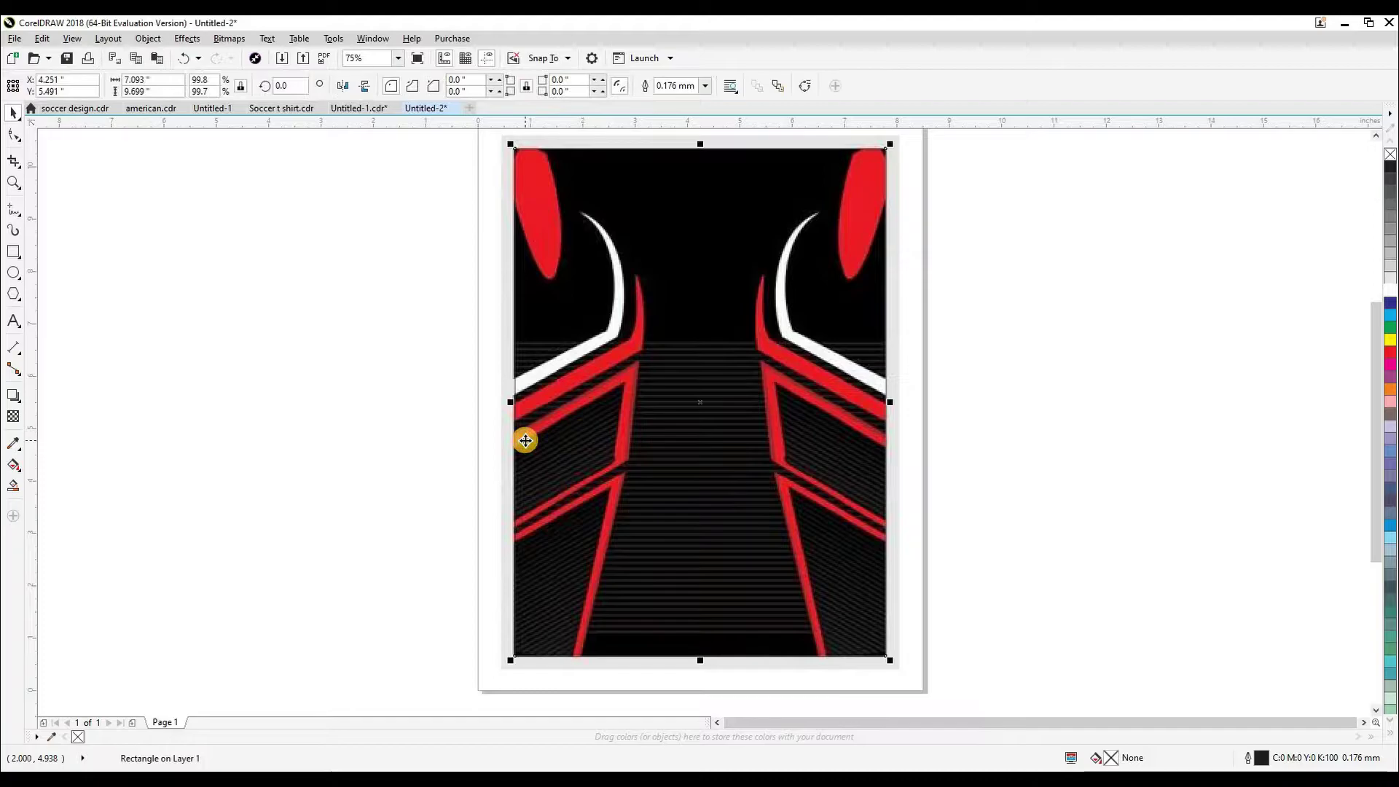
Step: Nudge the fitted rectangle 10 inches to the right, beside the page, and deselect it
{"action": "key", "text": "Right"}
{"action": "left_click_drag", "start_coordinate": [801, 478], "coordinate": [681, 503]}
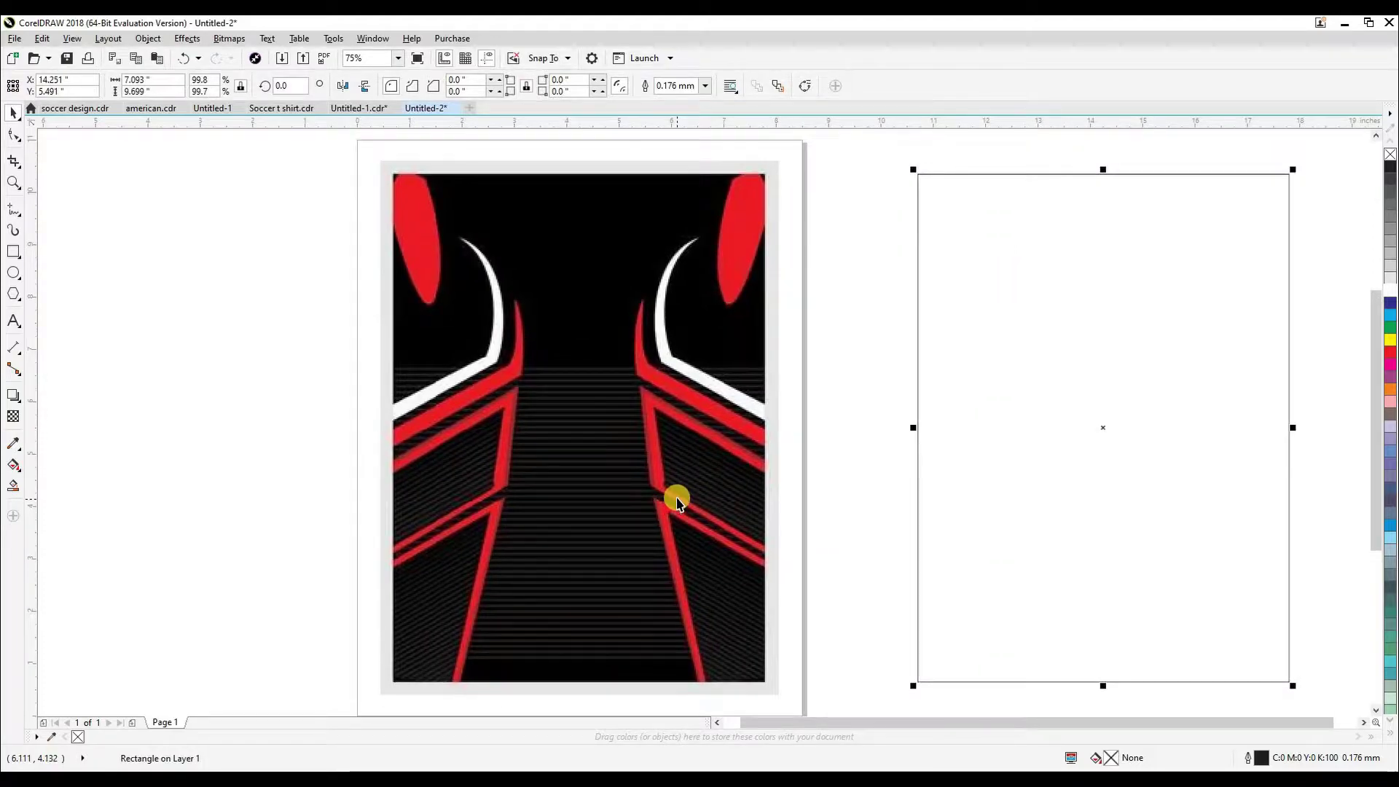
{"action": "left_click", "coordinate": [858, 437]}
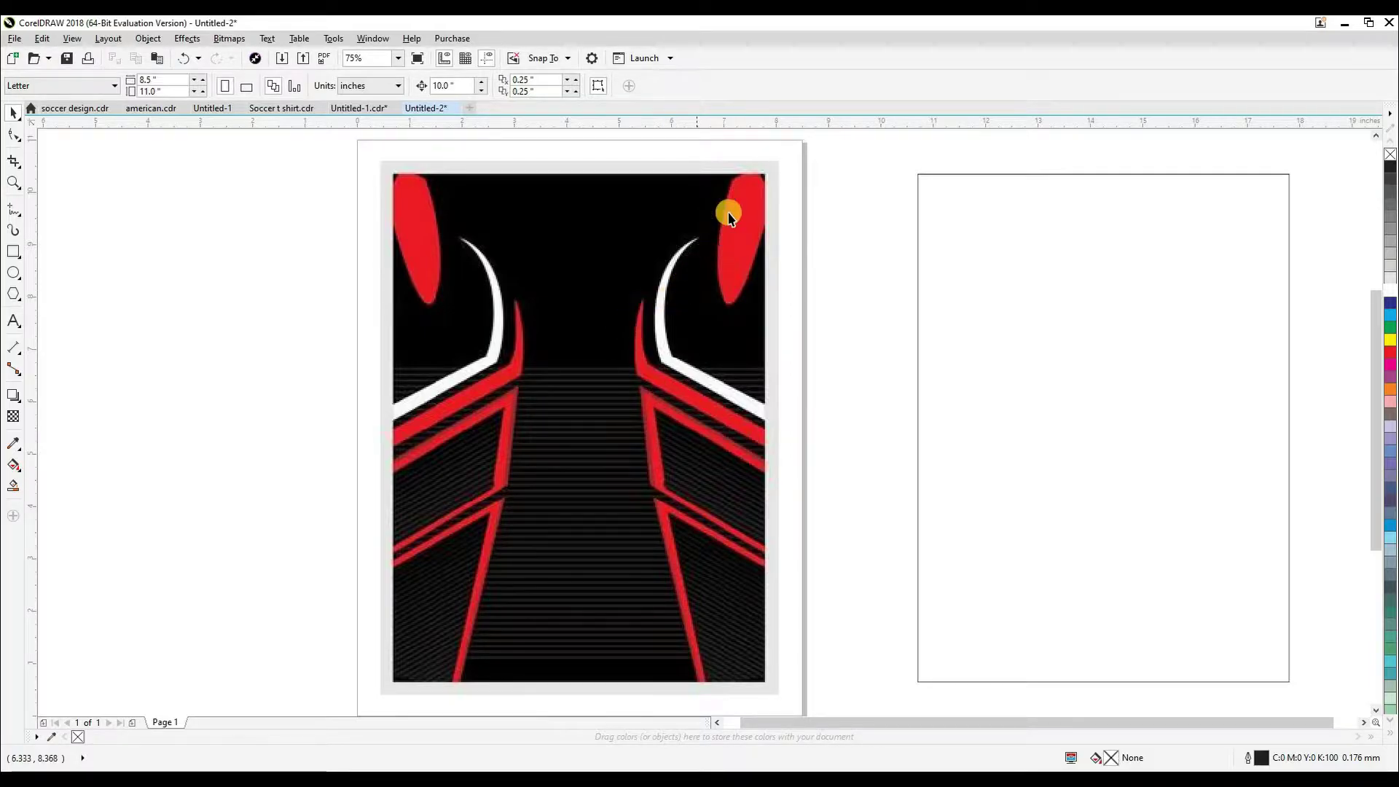
Step: Trace the artwork's upper-right red oval with a closed B-Spline curve that runs slightly beyond the artwork's edge
{"action": "scroll", "coordinate": [738, 187], "scroll_direction": "up", "scroll_amount": 2}
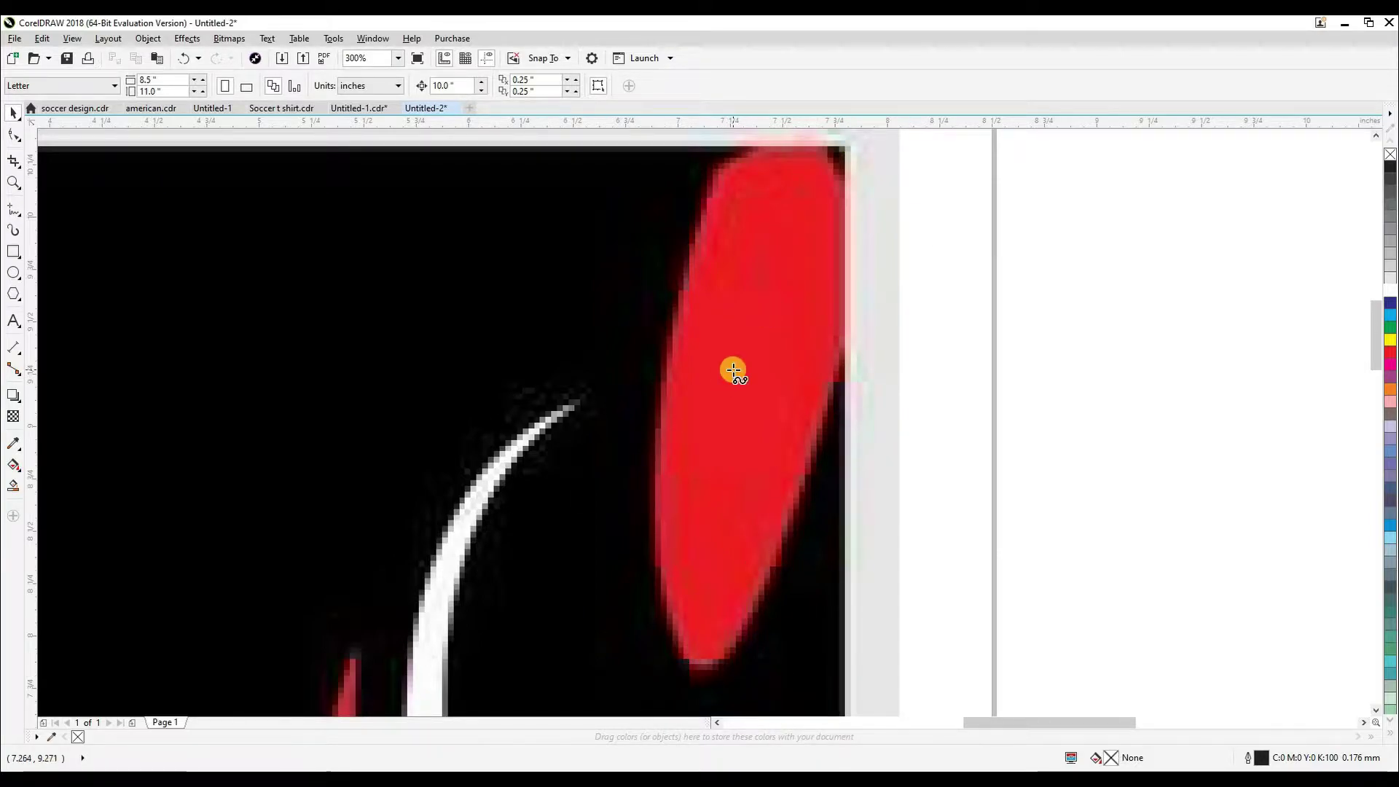
{"action": "key", "text": "F5"}
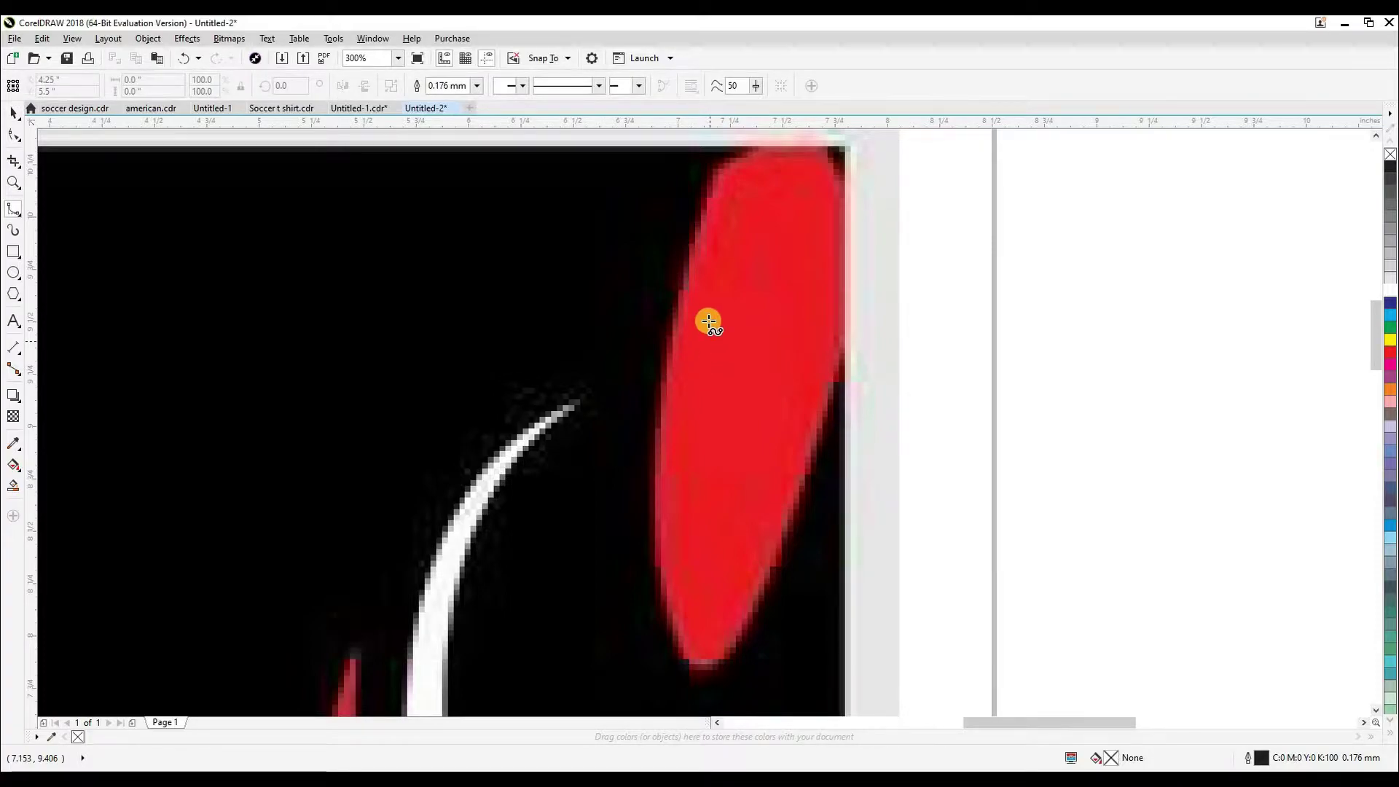
{"action": "left_click", "coordinate": [705, 197]}
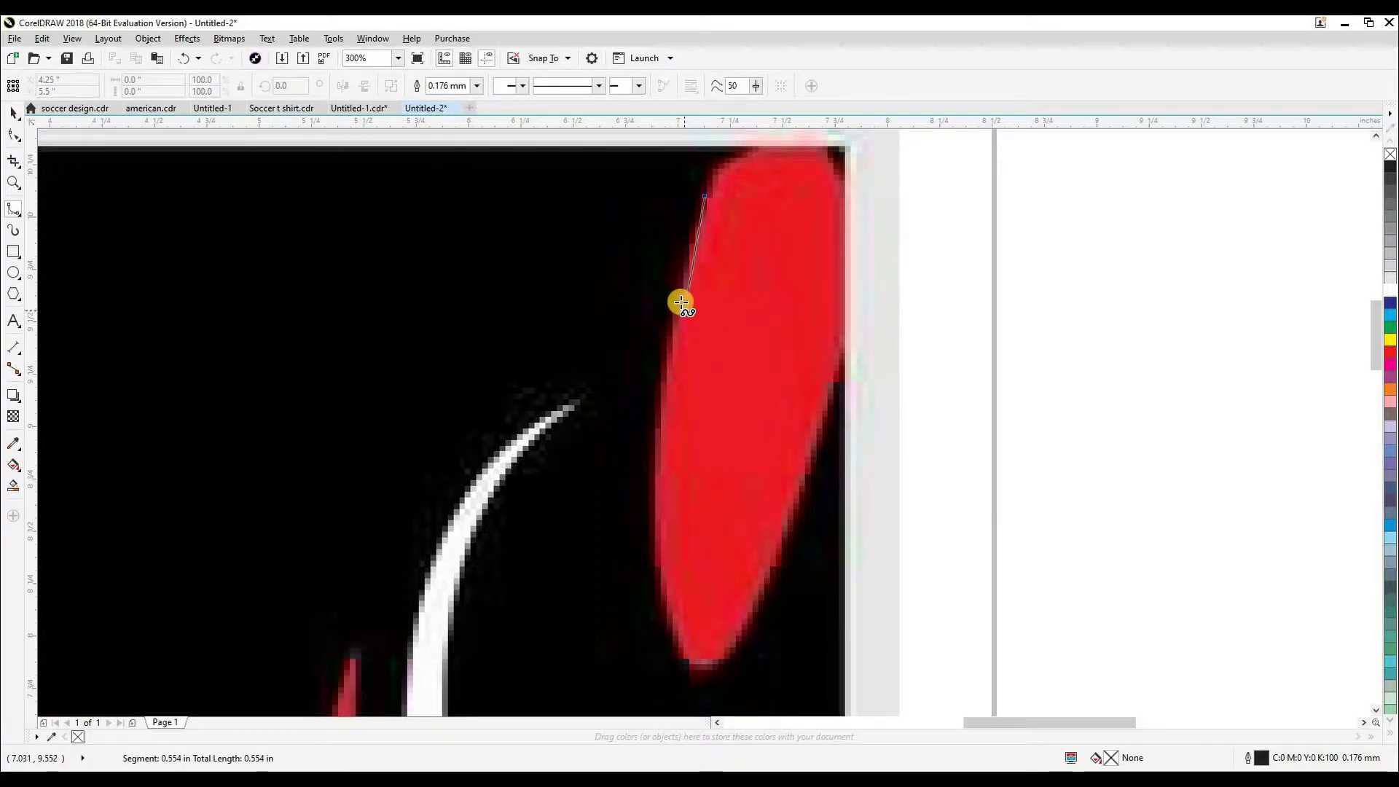
{"action": "mouse_move", "coordinate": [680, 299]}
{"action": "left_mouse_down"}
{"action": "mouse_move", "coordinate": [653, 481]}
{"action": "mouse_move", "coordinate": [630, 497]}
{"action": "left_mouse_up"}
{"action": "left_click", "coordinate": [657, 548]}
{"action": "left_click", "coordinate": [664, 603]}
{"action": "mouse_move", "coordinate": [665, 647]}
{"action": "left_mouse_down"}
{"action": "mouse_move", "coordinate": [698, 668]}
{"action": "mouse_move", "coordinate": [744, 627]}
{"action": "mouse_move", "coordinate": [861, 410]}
{"action": "left_mouse_up"}
{"action": "left_click", "coordinate": [819, 441]}
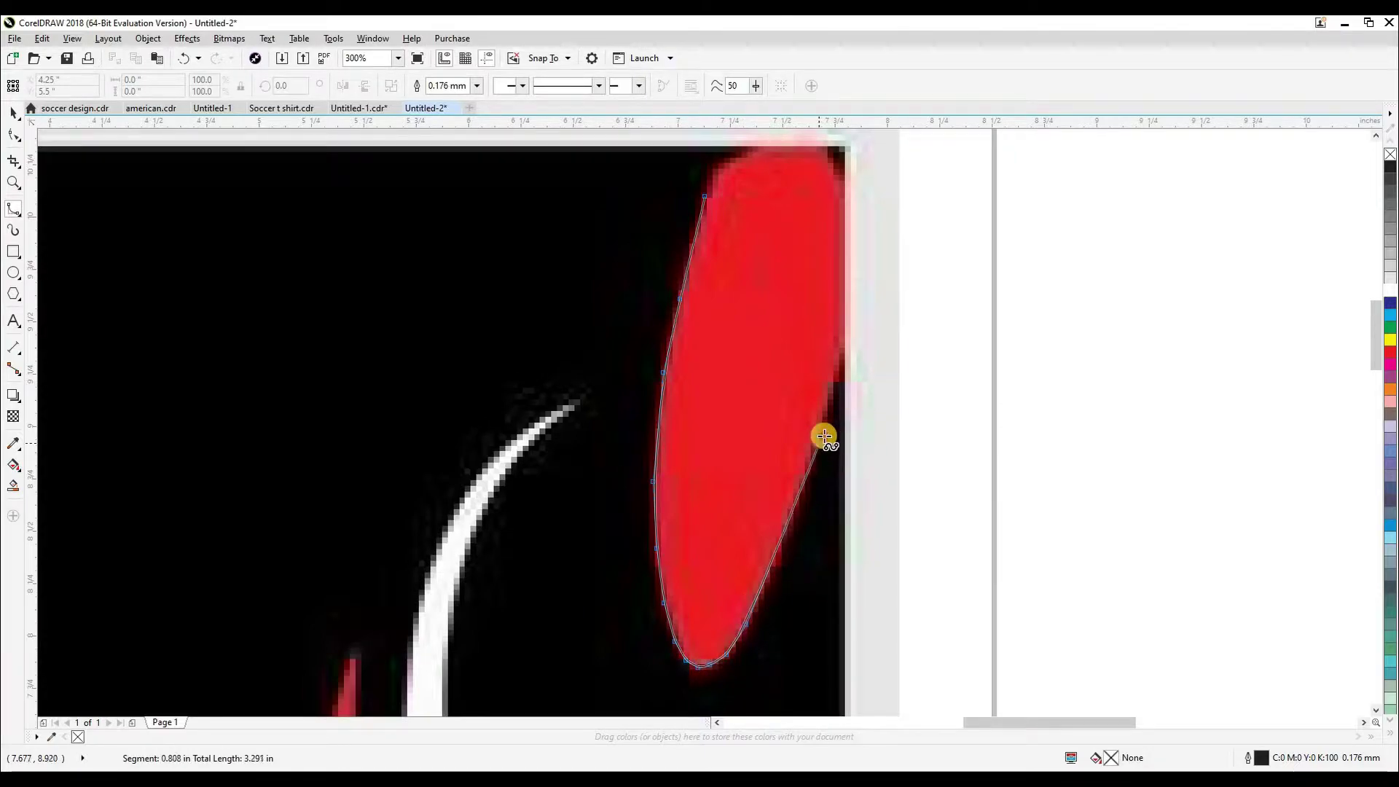
{"action": "left_click", "coordinate": [865, 298]}
{"action": "left_click_drag", "start_coordinate": [865, 298], "coordinate": [845, 380]}
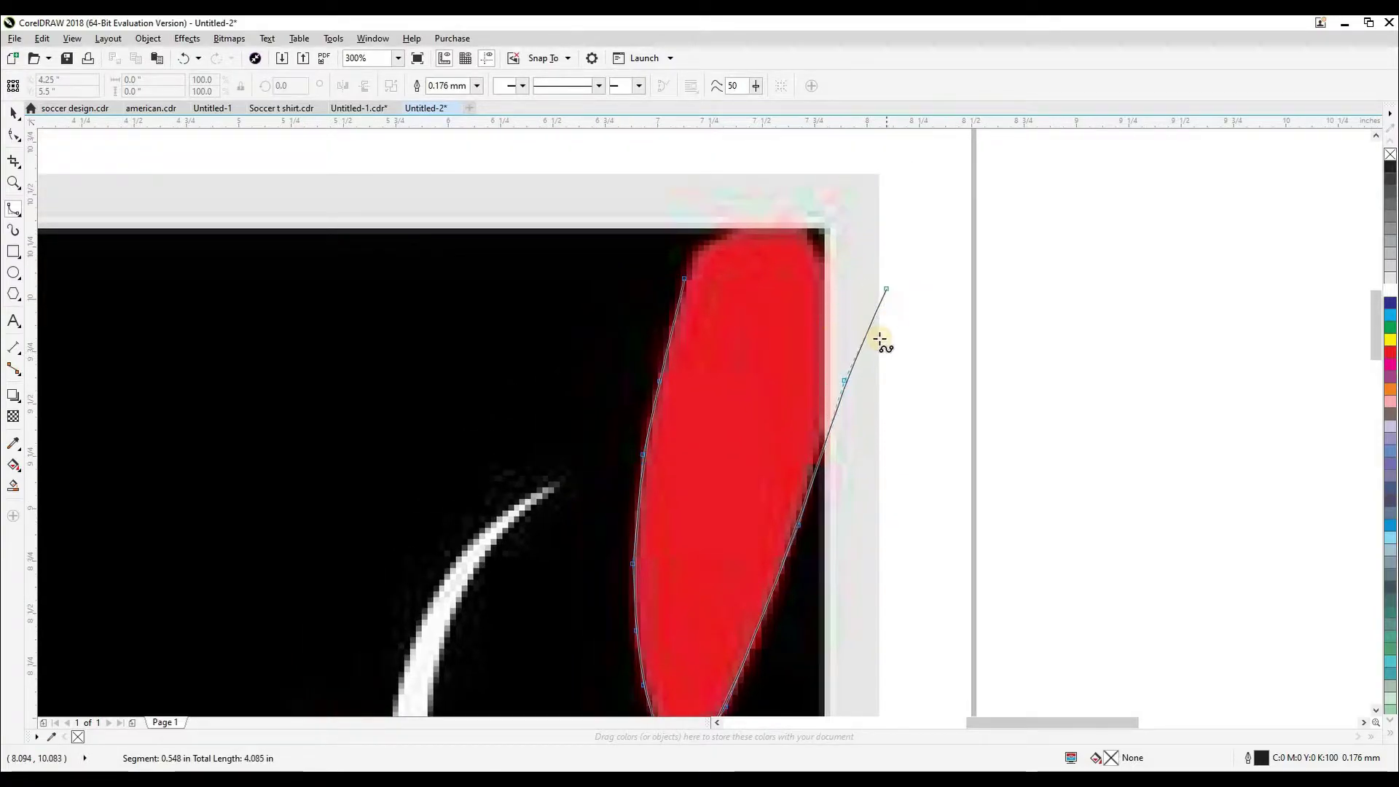
{"action": "left_click", "coordinate": [830, 292]}
{"action": "left_click", "coordinate": [822, 252]}
{"action": "left_click", "coordinate": [791, 222]}
{"action": "left_click", "coordinate": [762, 205]}
{"action": "left_click", "coordinate": [736, 224]}
{"action": "left_click", "coordinate": [711, 242]}
{"action": "left_click", "coordinate": [686, 278]}
Step: Nudge the traced oval 10 inches to the right onto the blank rectangle's upper-right corner
{"action": "scroll", "coordinate": [614, 322], "scroll_direction": "down", "scroll_amount": 3}
{"action": "key", "text": "space"}
{"action": "key", "text": "Right"}
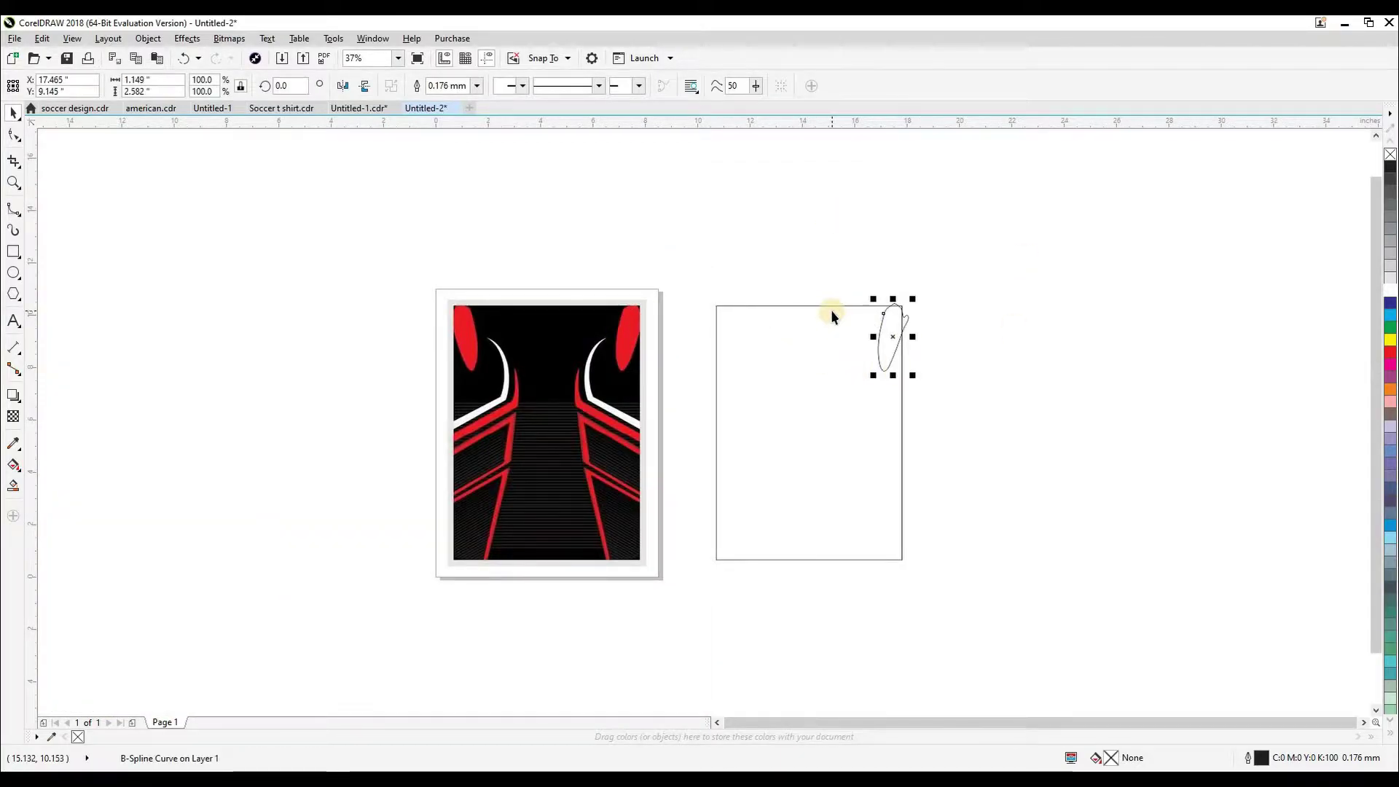
{"action": "scroll", "coordinate": [831, 309], "scroll_direction": "up", "scroll_amount": 2}
{"action": "key", "text": "Escape"}
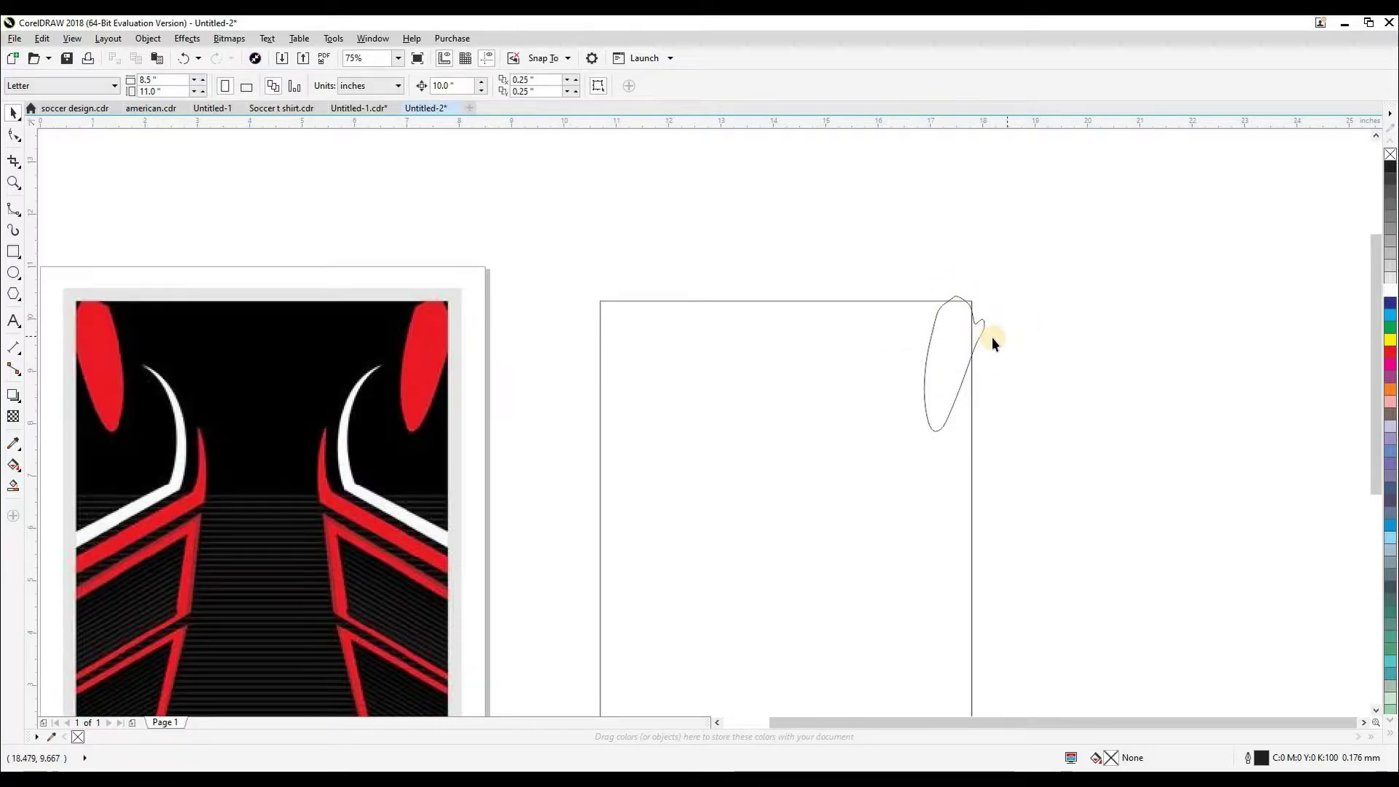
Step: Intersect the traced oval with the blank rectangle and delete the original overhanging curve
{"action": "left_click", "coordinate": [927, 351]}
{"action": "left_click", "coordinate": [883, 300], "text": "shift"}
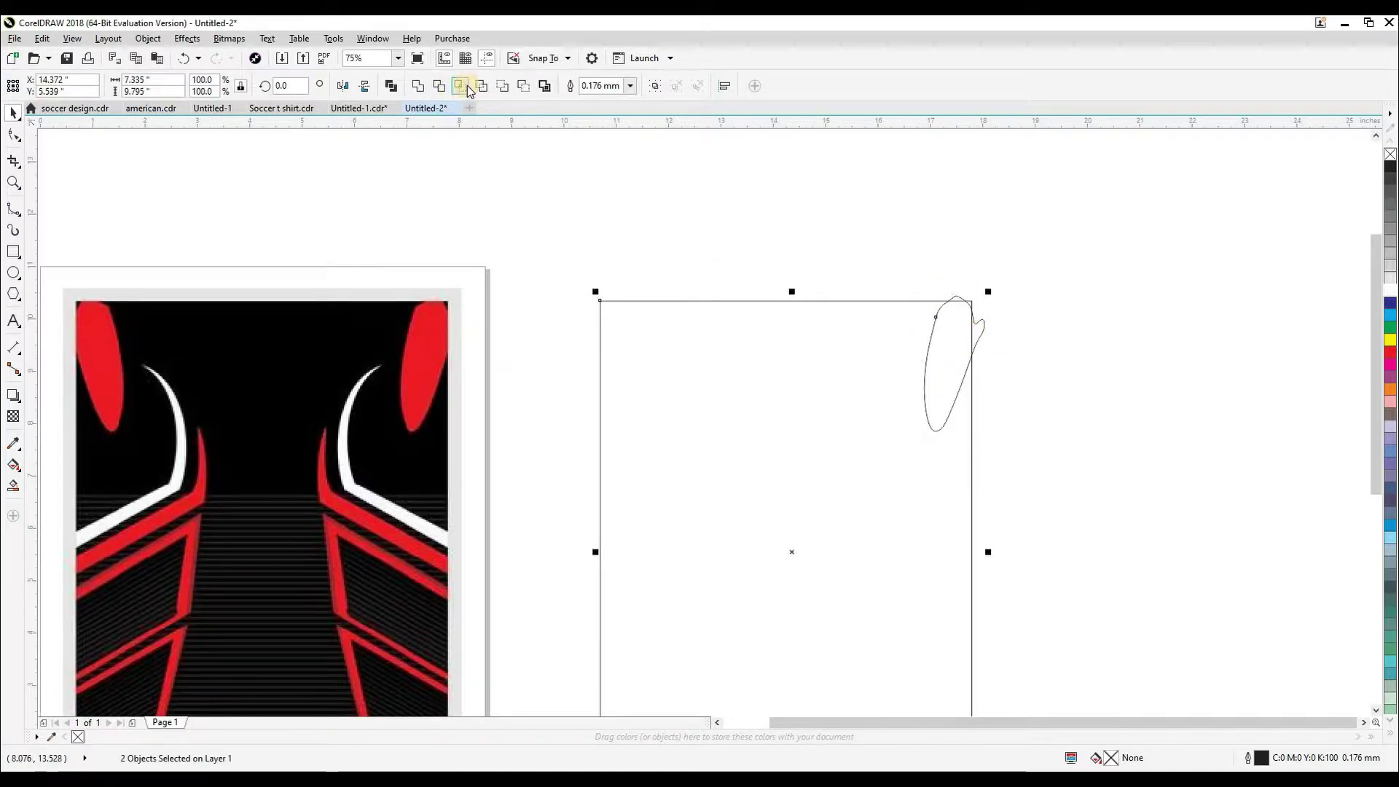
{"action": "left_click", "coordinate": [966, 304]}
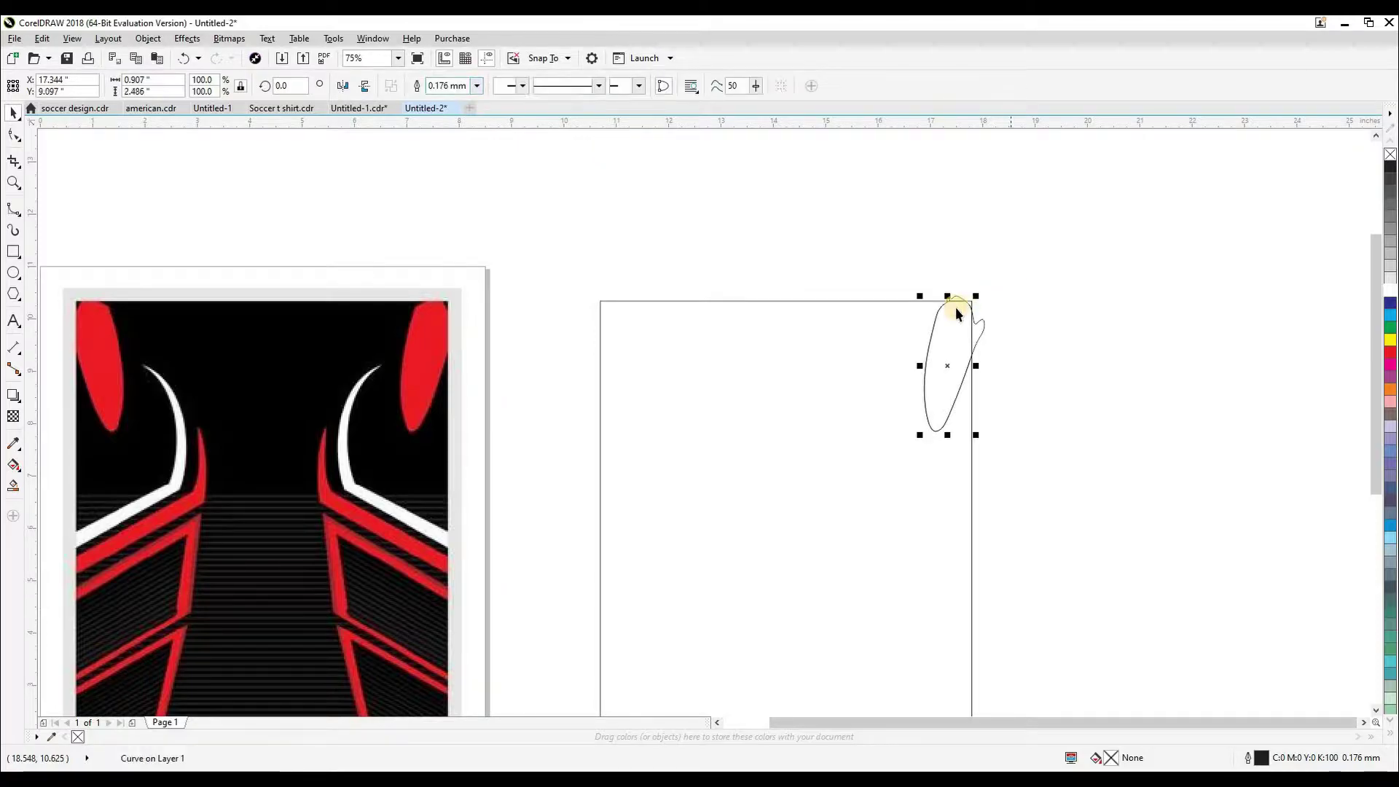
{"action": "left_click_drag", "start_coordinate": [983, 329], "coordinate": [1095, 256]}
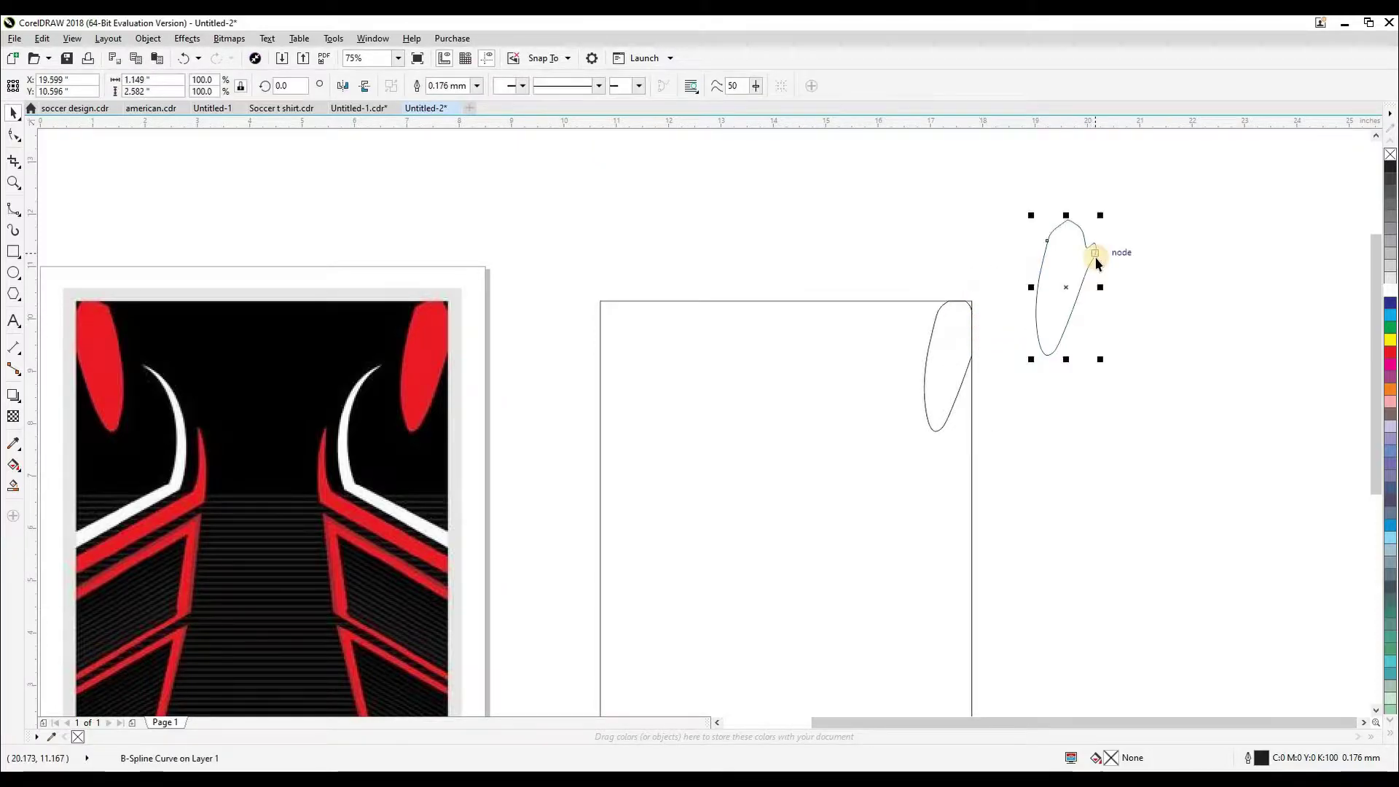
{"action": "key", "text": "Delete"}
Step: Fill the intersected oval with red and remove its outline
{"action": "left_click", "coordinate": [961, 355]}
{"action": "key", "text": "ctrl+z"}
{"action": "key", "text": "ctrl+shift+z"}
{"action": "left_click", "coordinate": [1390, 352]}
{"action": "right_click", "coordinate": [1389, 155]}
{"action": "left_click", "coordinate": [751, 297]}
Step: Draw a 3-point curve about 0.65 by 2.29 inches along the right white stripe's inner edge, from its upper tip to its bend
{"action": "scroll", "coordinate": [753, 297], "scroll_direction": "down", "scroll_amount": 1}
{"action": "left_click_drag", "start_coordinate": [718, 313], "coordinate": [779, 262]}
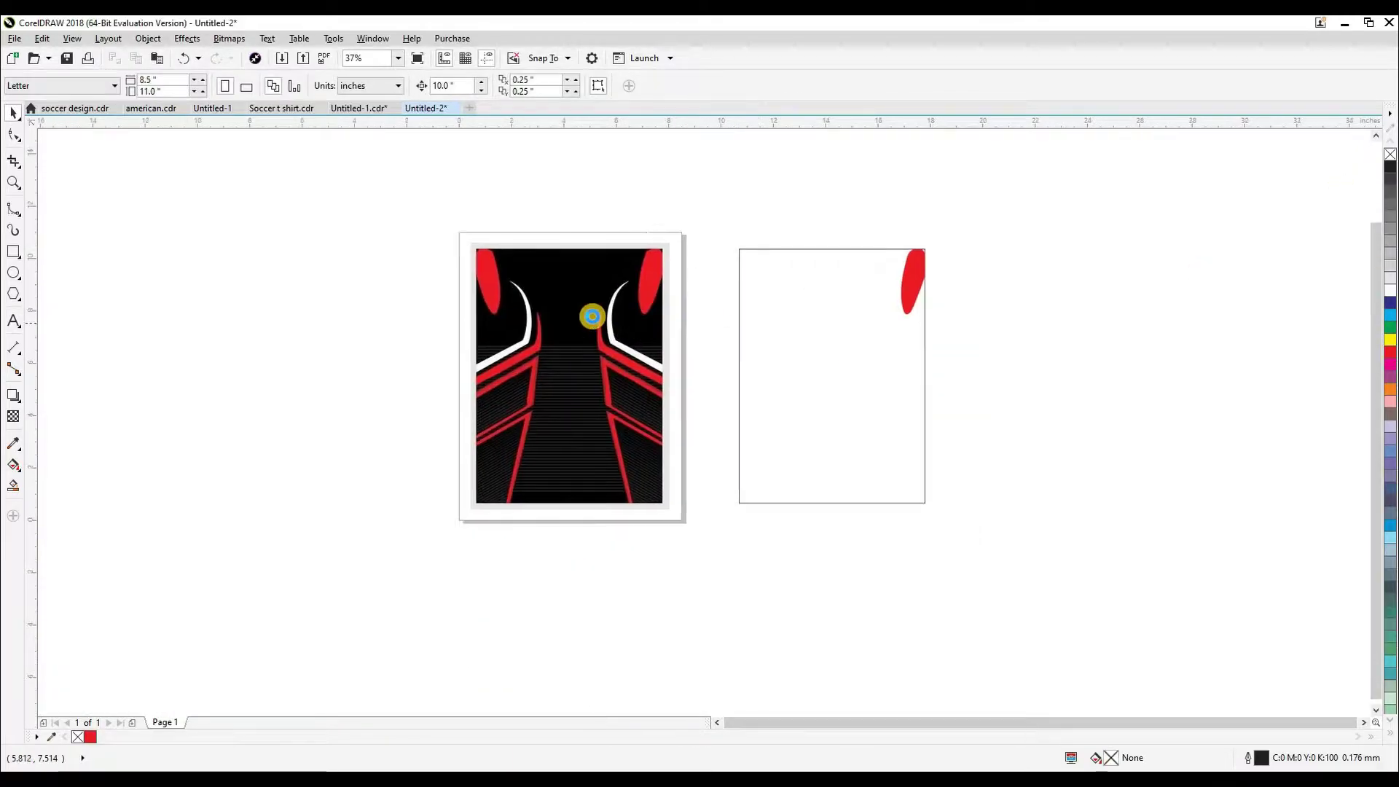
{"action": "scroll", "coordinate": [592, 321], "scroll_direction": "up", "scroll_amount": 4}
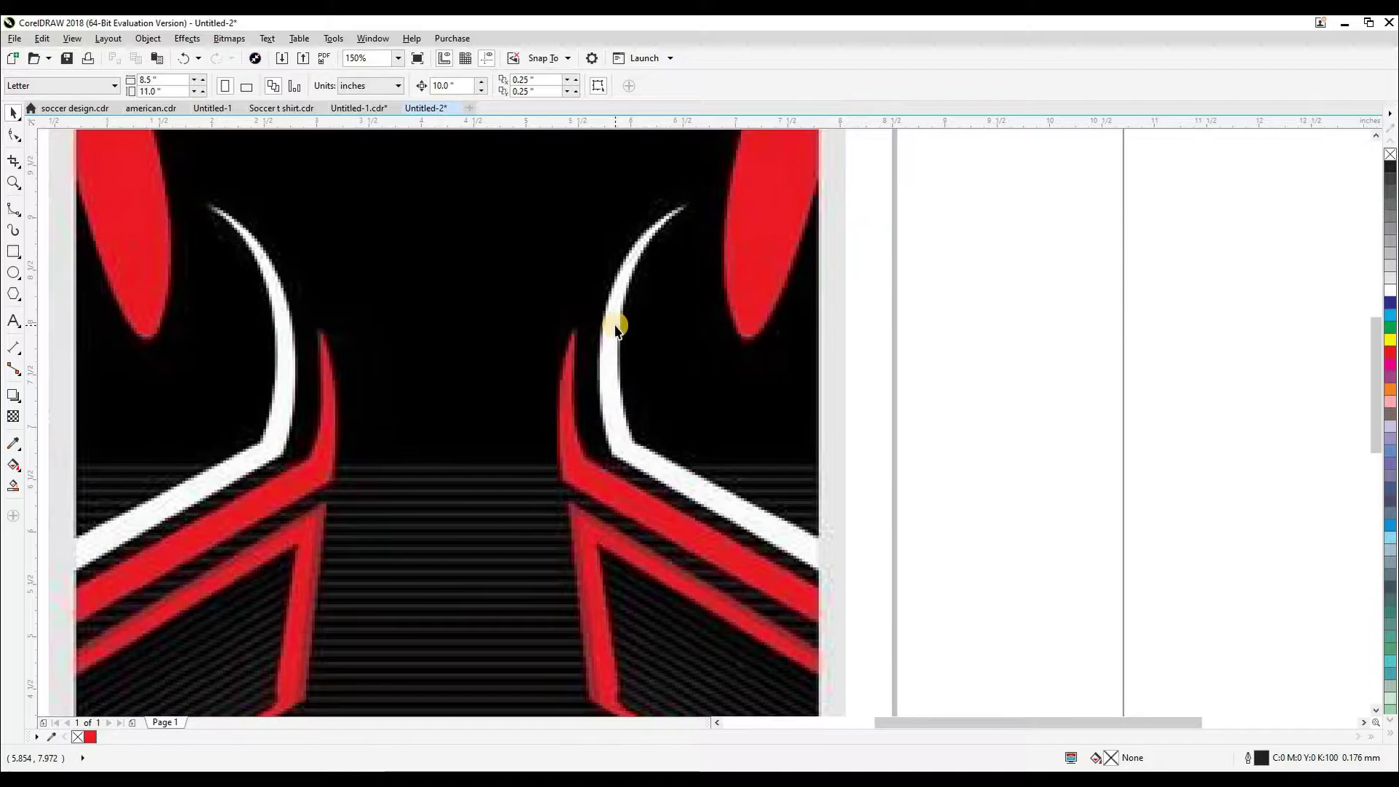
{"action": "key", "text": "z"}
{"action": "left_click_drag", "start_coordinate": [541, 191], "coordinate": [947, 591]}
{"action": "key", "text": "F5"}
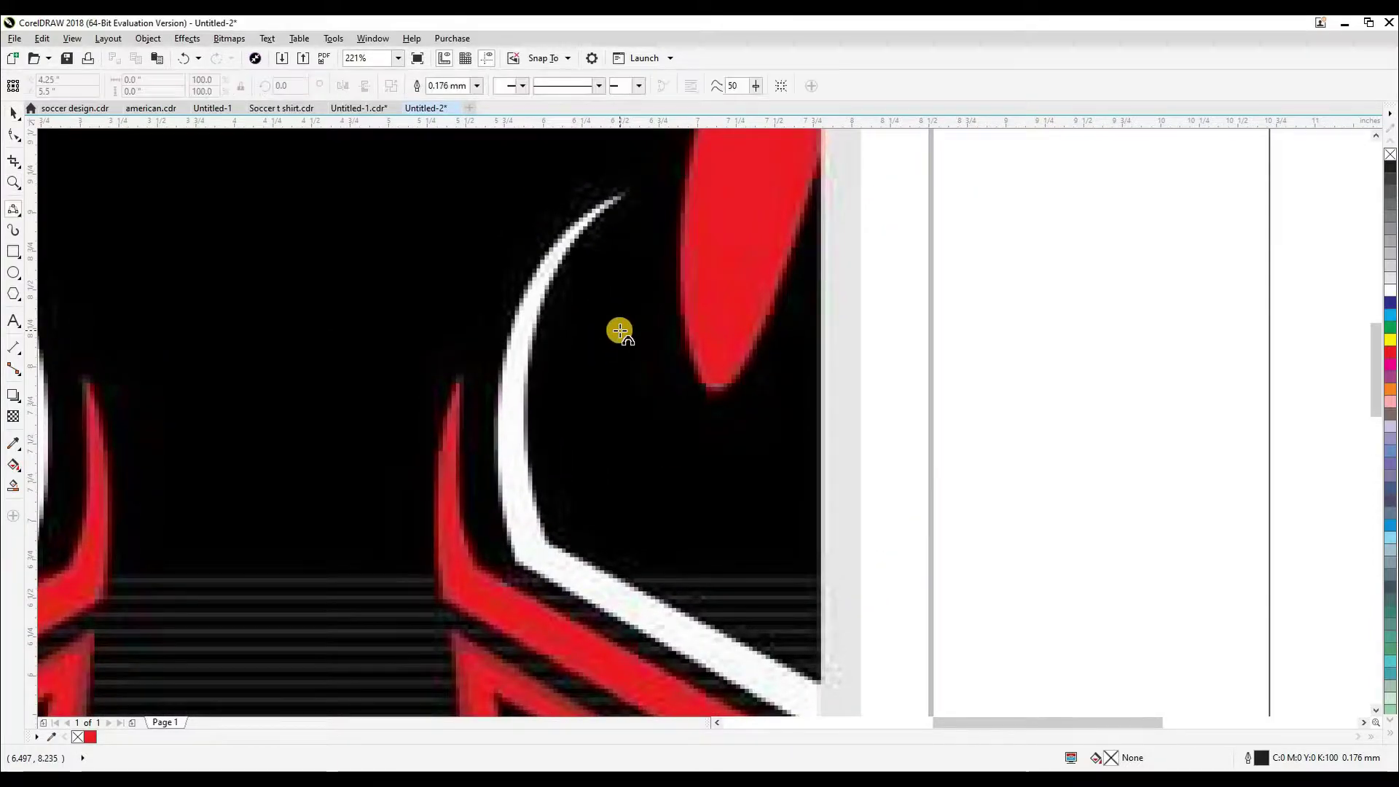
{"action": "left_click", "coordinate": [627, 191]}
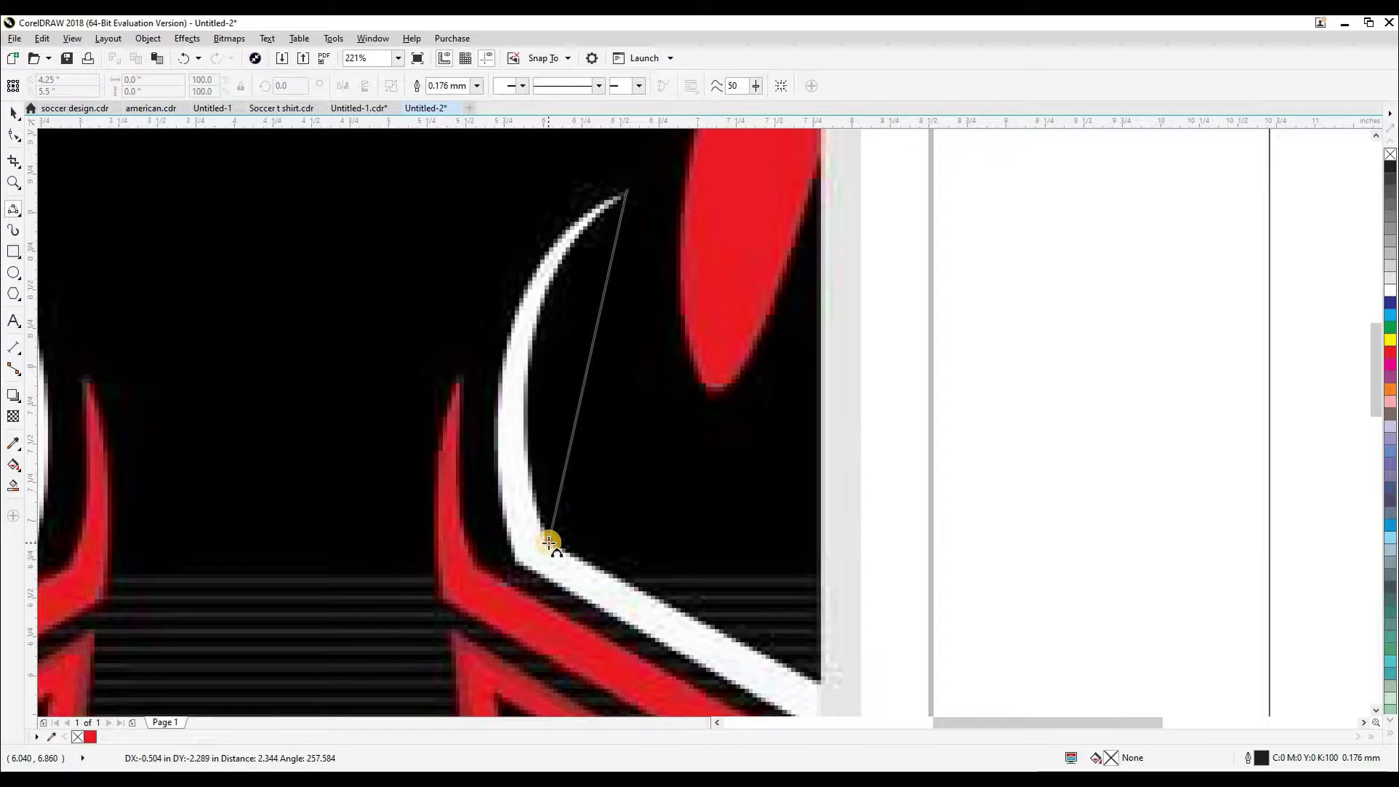
{"action": "left_click", "coordinate": [548, 543]}
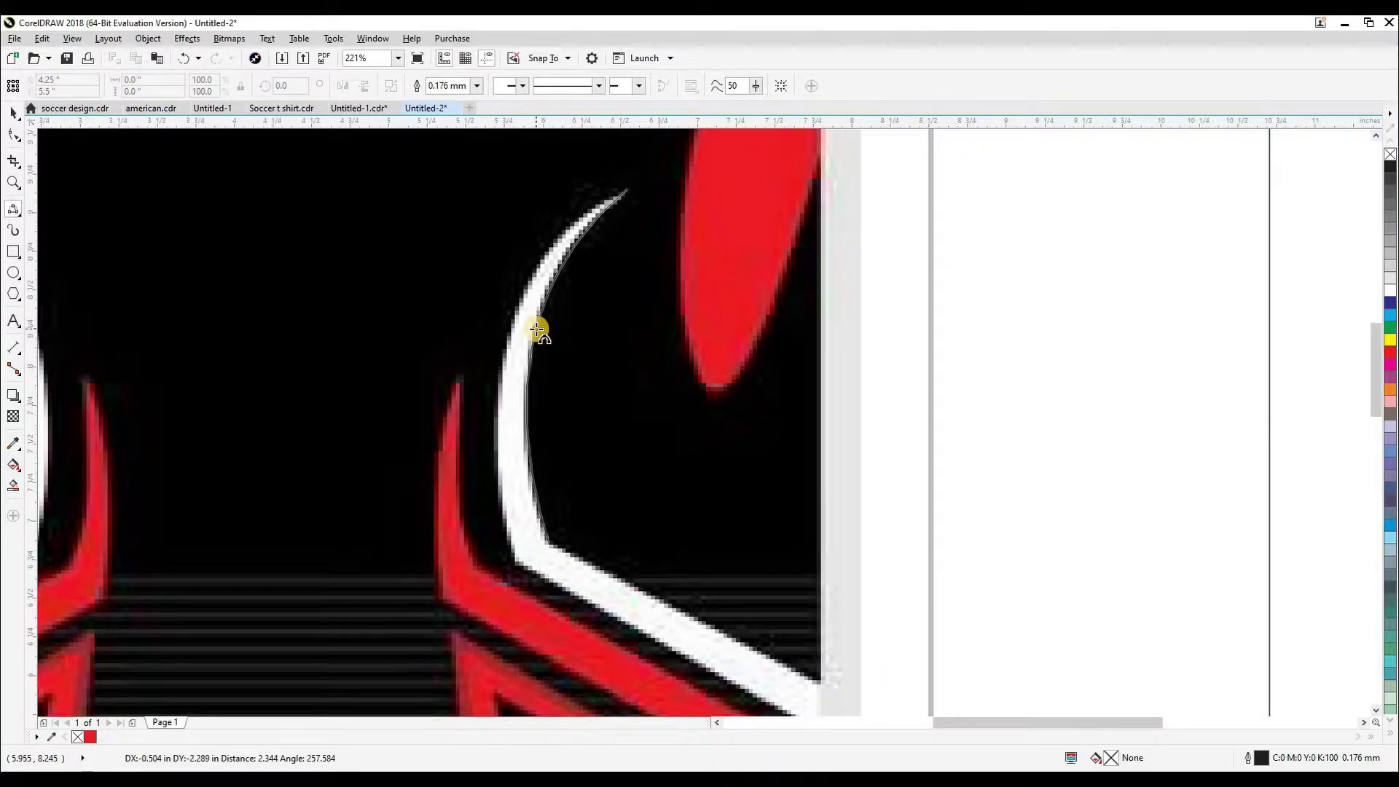
{"action": "left_click", "coordinate": [536, 327]}
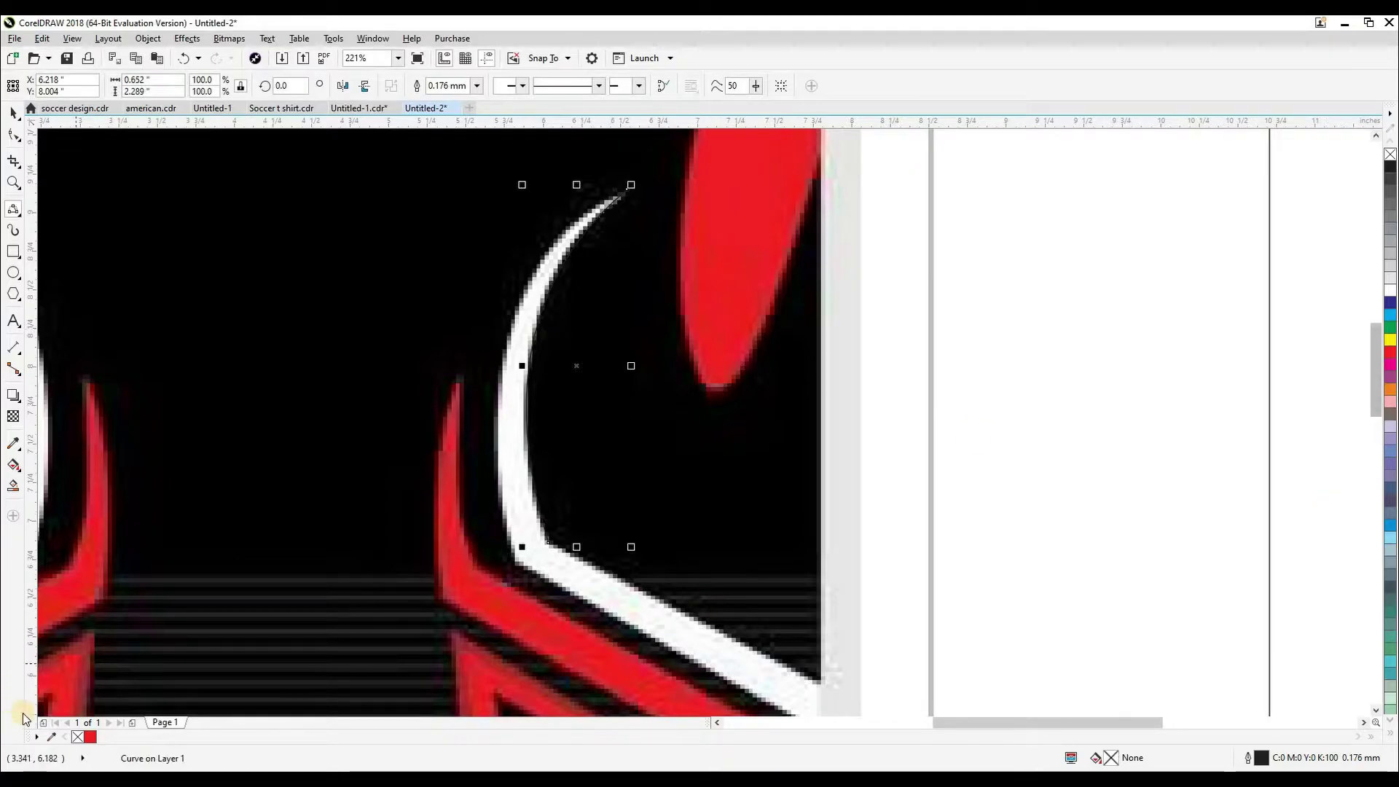
Step: Outline the new curve in red and adjust its upper end node and handle to the white stripe's tip
{"action": "right_click", "coordinate": [90, 737]}
{"action": "key", "text": "space"}
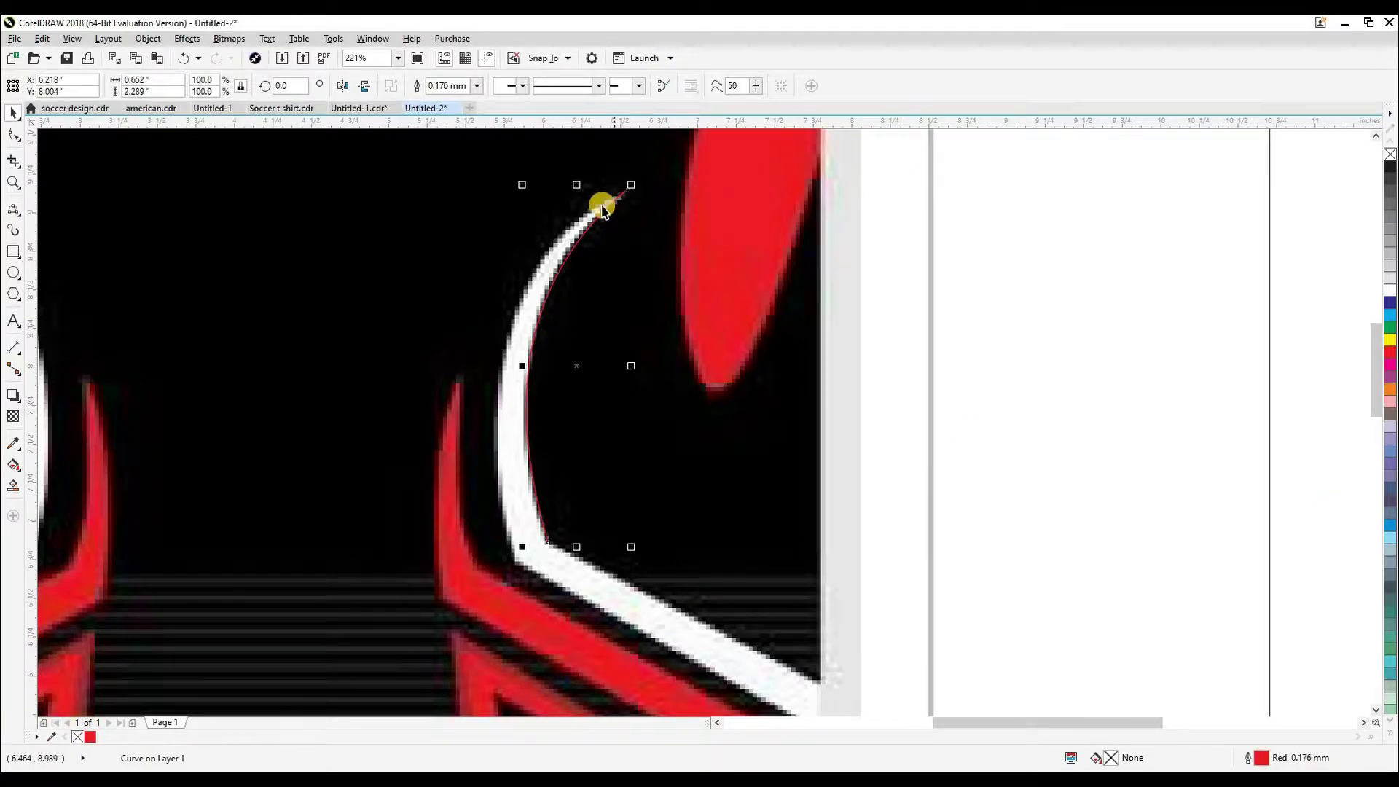
{"action": "scroll", "coordinate": [609, 203], "scroll_direction": "up", "scroll_amount": 3}
{"action": "left_click", "coordinate": [14, 138]}
{"action": "left_click", "coordinate": [637, 250]}
{"action": "scroll", "coordinate": [636, 253], "scroll_direction": "up", "scroll_amount": 2}
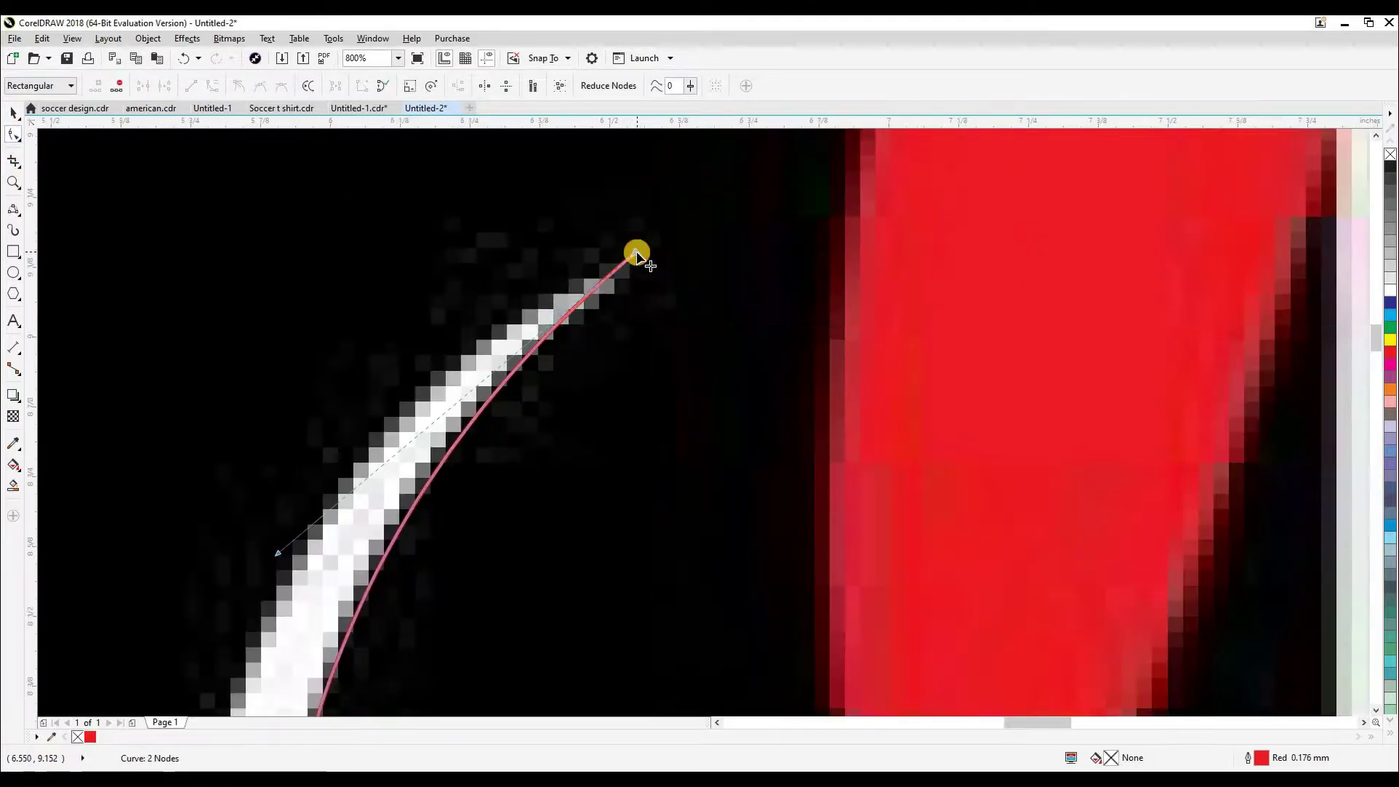
{"action": "left_click_drag", "start_coordinate": [636, 255], "coordinate": [625, 271]}
{"action": "left_click_drag", "start_coordinate": [278, 553], "coordinate": [284, 509]}
Step: Adjust the inner curve's lower handle so it follows the white stripe's inner edge down to the bend
{"action": "scroll", "coordinate": [587, 243], "scroll_direction": "down", "scroll_amount": 4}
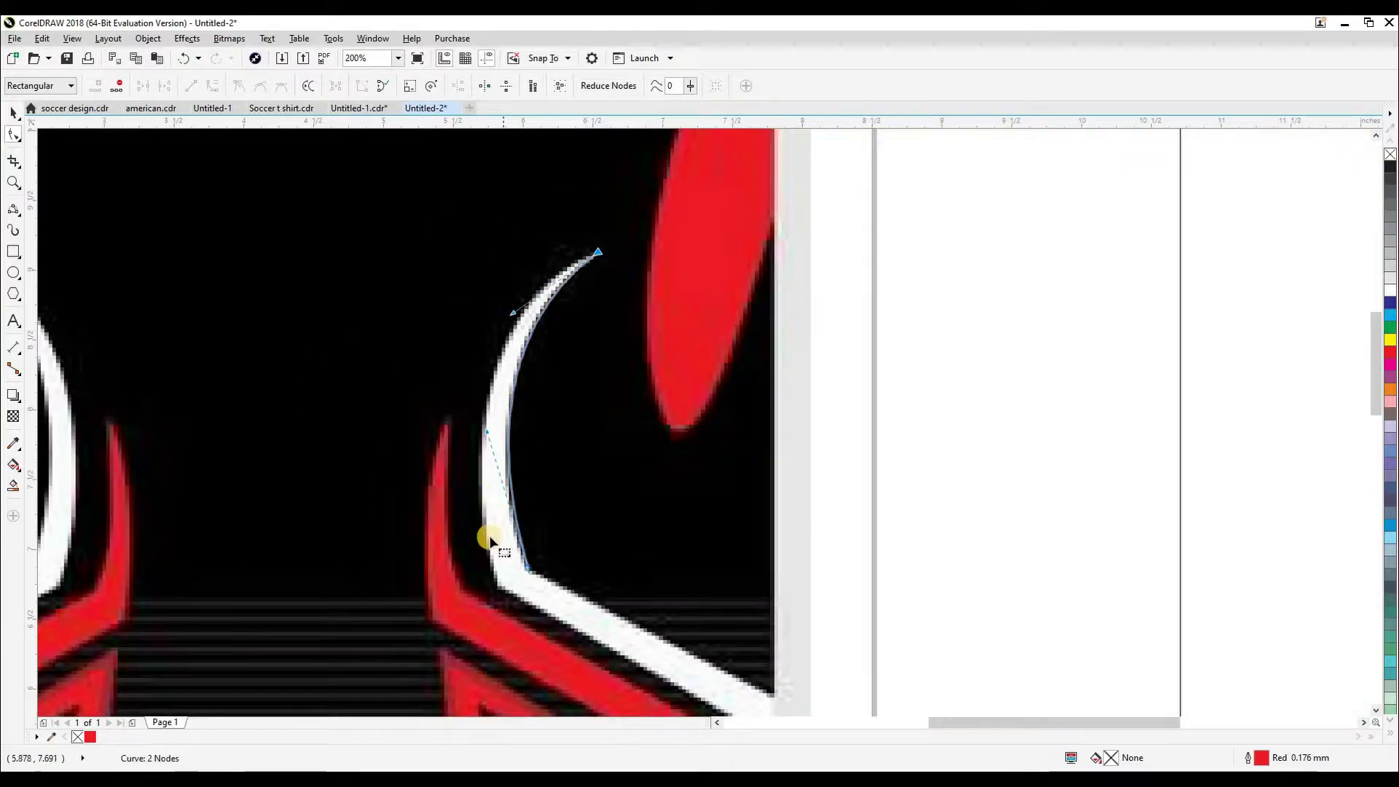
{"action": "scroll", "coordinate": [491, 525], "scroll_direction": "up", "scroll_amount": 1}
{"action": "left_click_drag", "start_coordinate": [482, 336], "coordinate": [484, 349]}
{"action": "scroll", "coordinate": [573, 466], "scroll_direction": "down", "scroll_amount": 1}
{"action": "mouse_move", "coordinate": [580, 321]}
{"action": "left_mouse_down"}
{"action": "mouse_move", "coordinate": [592, 419]}
{"action": "mouse_move", "coordinate": [620, 287]}
{"action": "left_mouse_up"}
{"action": "key", "text": "space"}
Step: Draw a joined 3-point curve along the stripe's outer edge from tip to bend, making the whole outline about 0.82 by 2.38 inches
{"action": "key", "text": "space"}
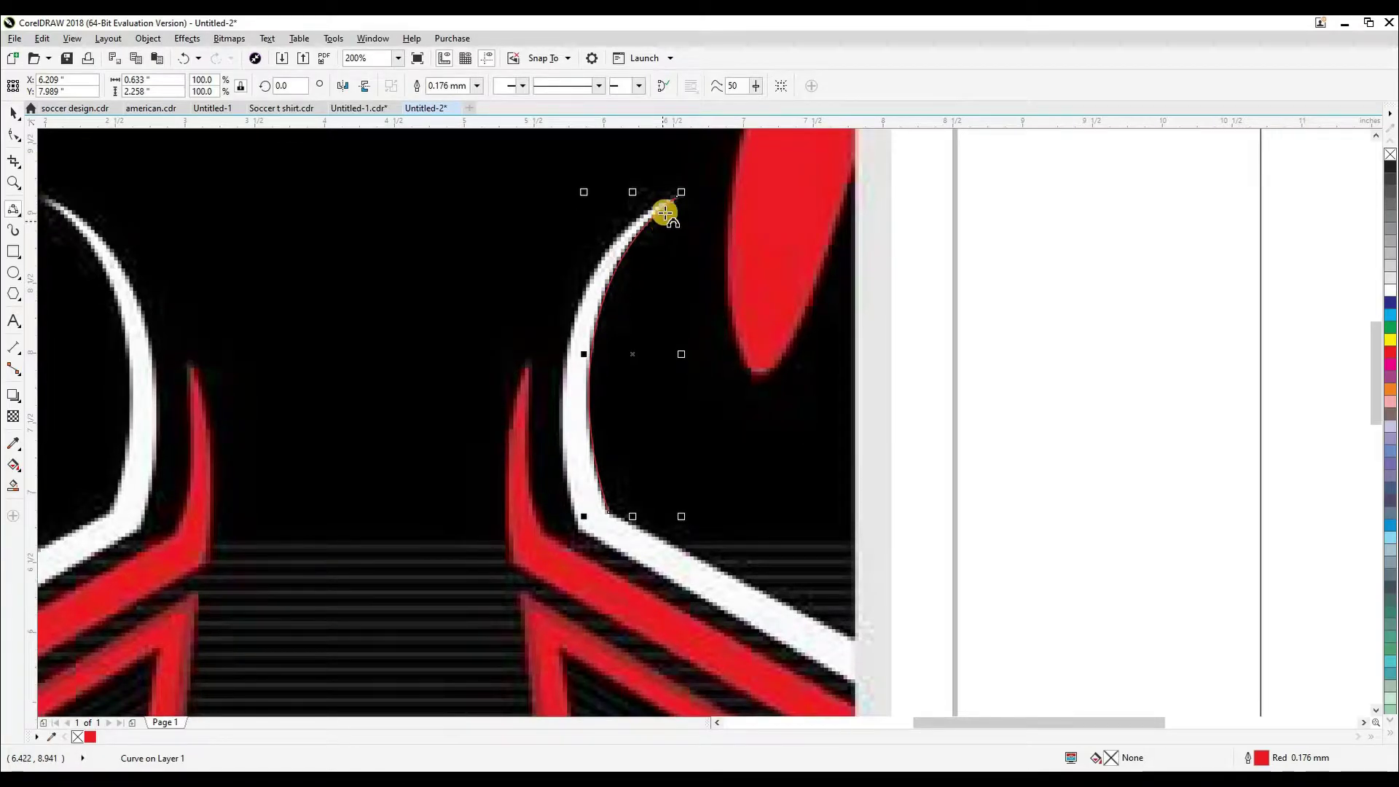
{"action": "left_click_drag", "start_coordinate": [671, 206], "coordinate": [690, 197]}
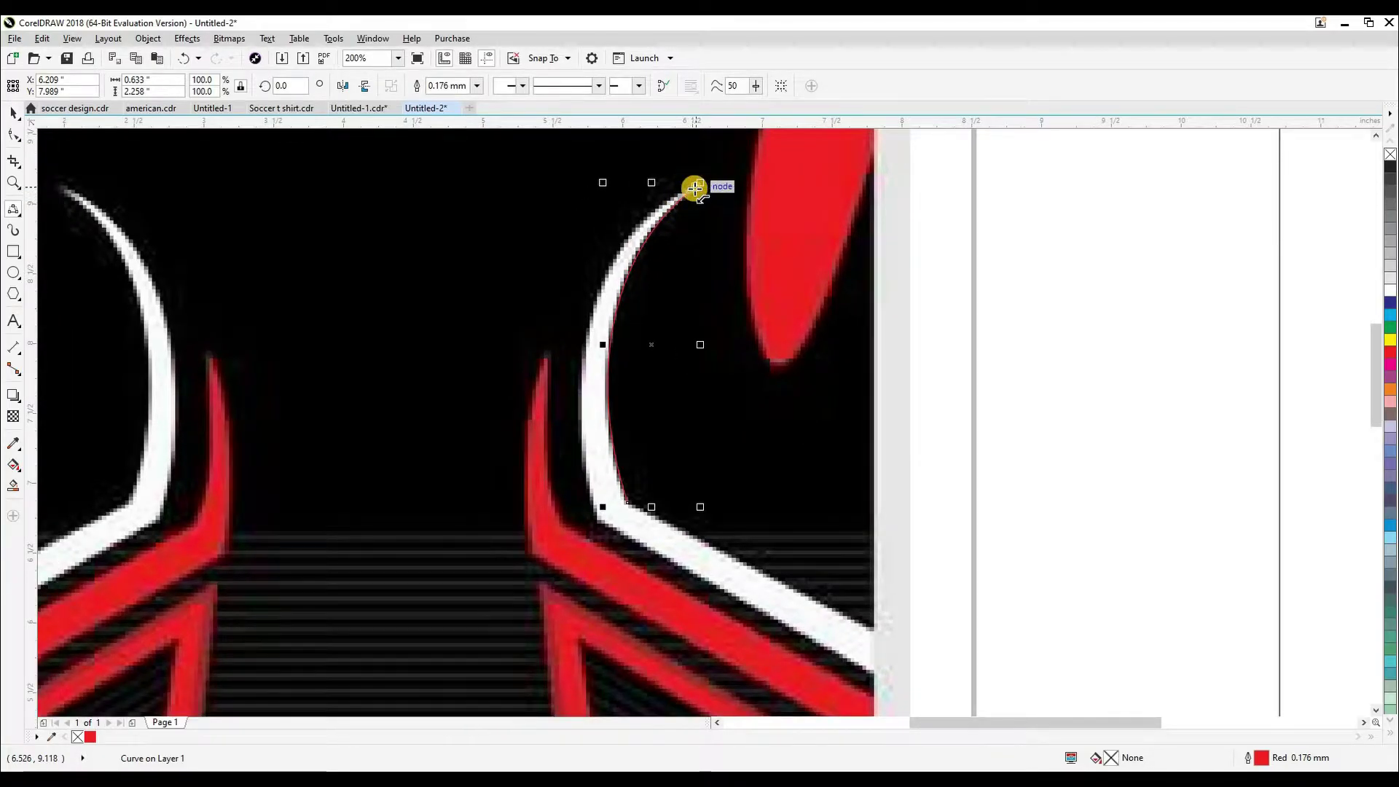
{"action": "left_click", "coordinate": [695, 188]}
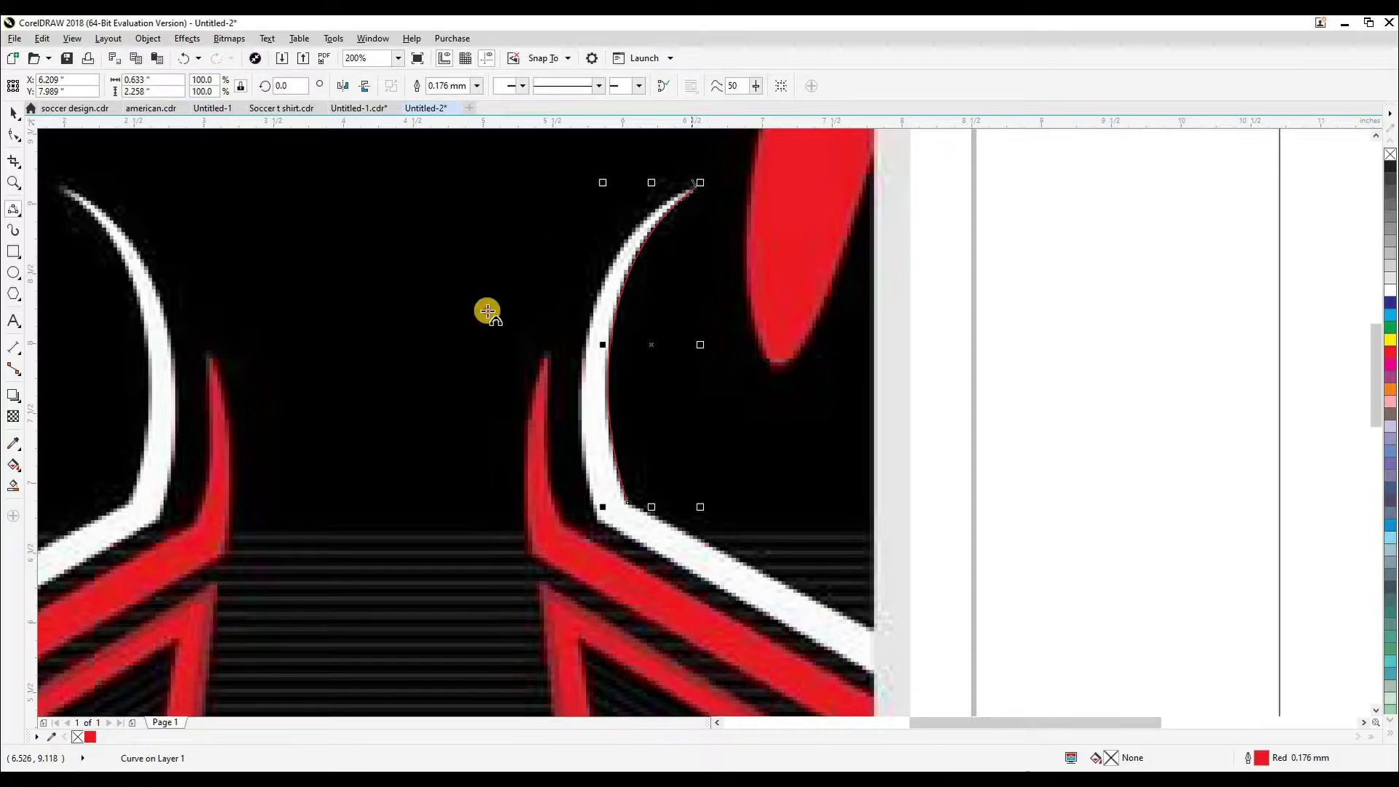
{"action": "mouse_move", "coordinate": [592, 515]}
{"action": "left_mouse_down"}
{"action": "mouse_move", "coordinate": [580, 334]}
{"action": "mouse_move", "coordinate": [601, 279]}
{"action": "mouse_move", "coordinate": [591, 313]}
{"action": "left_mouse_up"}
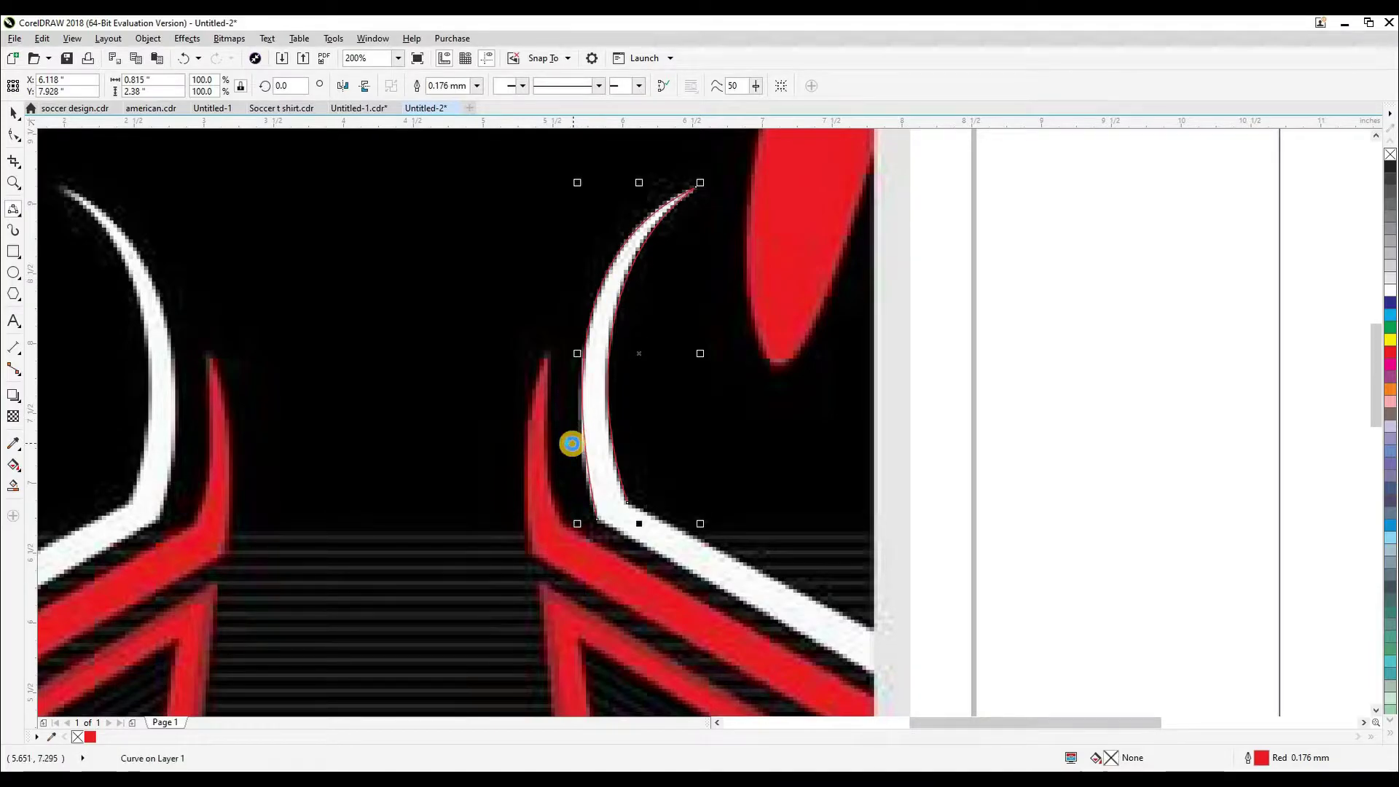
Step: Reshape the outer curve with its handles at the bend and the tip to match the stripe's edge, and deselect it
{"action": "scroll", "coordinate": [572, 430], "scroll_direction": "up", "scroll_amount": 2}
{"action": "left_click", "coordinate": [15, 135]}
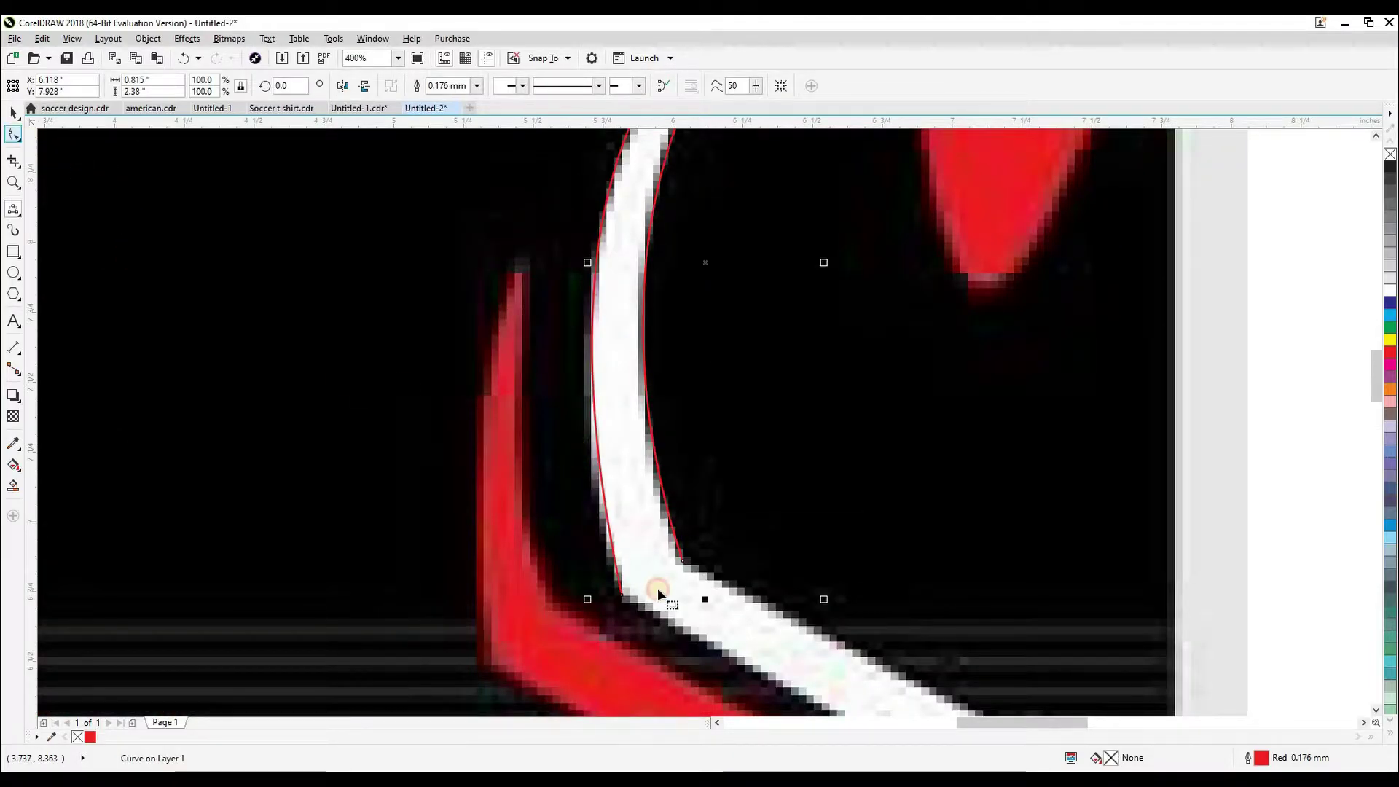
{"action": "left_click_drag", "start_coordinate": [635, 566], "coordinate": [544, 312]}
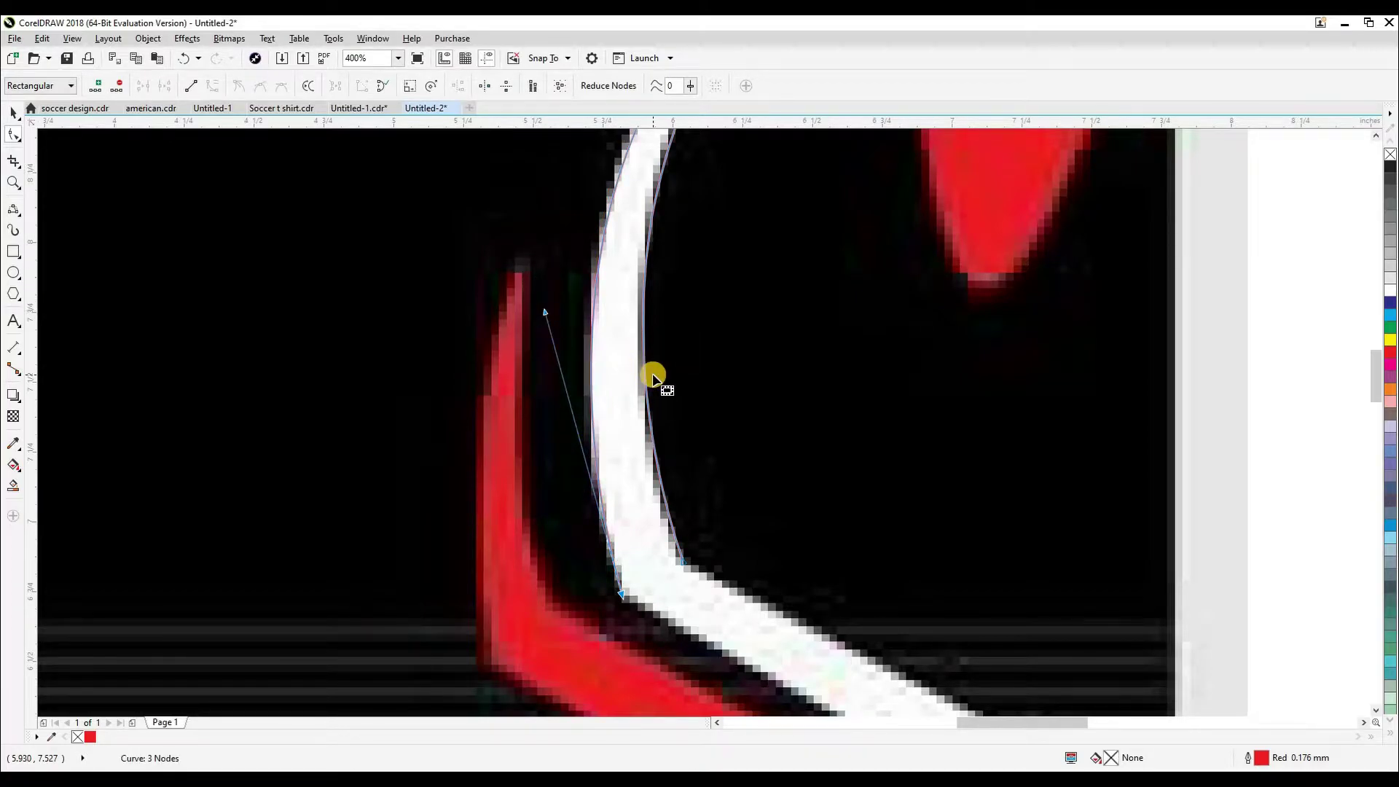
{"action": "scroll", "coordinate": [653, 375], "scroll_direction": "down", "scroll_amount": 1}
{"action": "left_click_drag", "start_coordinate": [663, 446], "coordinate": [643, 408]}
{"action": "left_click_drag", "start_coordinate": [611, 213], "coordinate": [610, 353]}
{"action": "scroll", "coordinate": [622, 374], "scroll_direction": "up", "scroll_amount": 1}
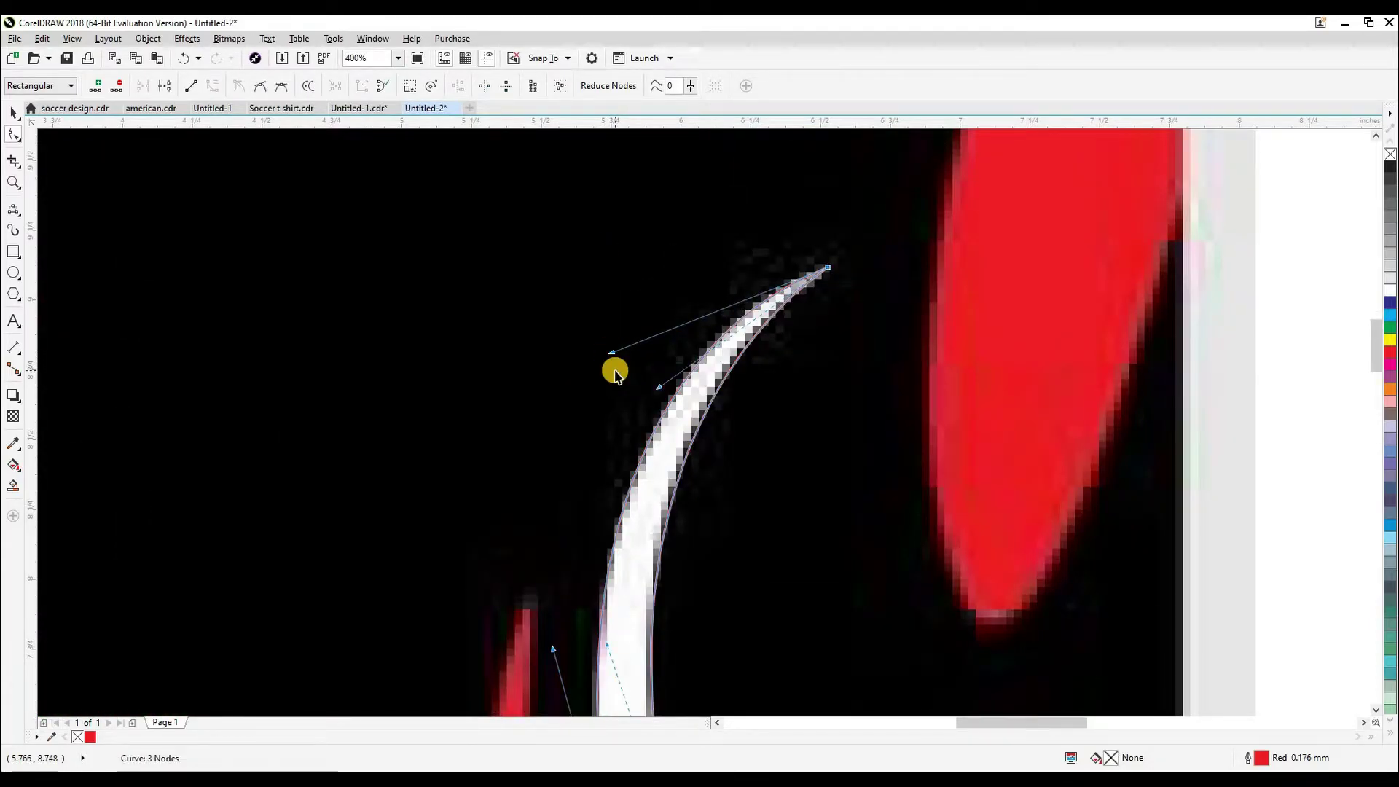
{"action": "key", "text": "space"}
{"action": "scroll", "coordinate": [614, 370], "scroll_direction": "down", "scroll_amount": 1}
{"action": "left_click", "coordinate": [989, 478]}
Step: Draw a red-outlined 3-point rectangle spanning about 2.5 by 1.48 inches along the stripe's diagonal arm, from the inner bend past the jersey's edge
{"action": "left_click_drag", "start_coordinate": [652, 680], "coordinate": [638, 426]}
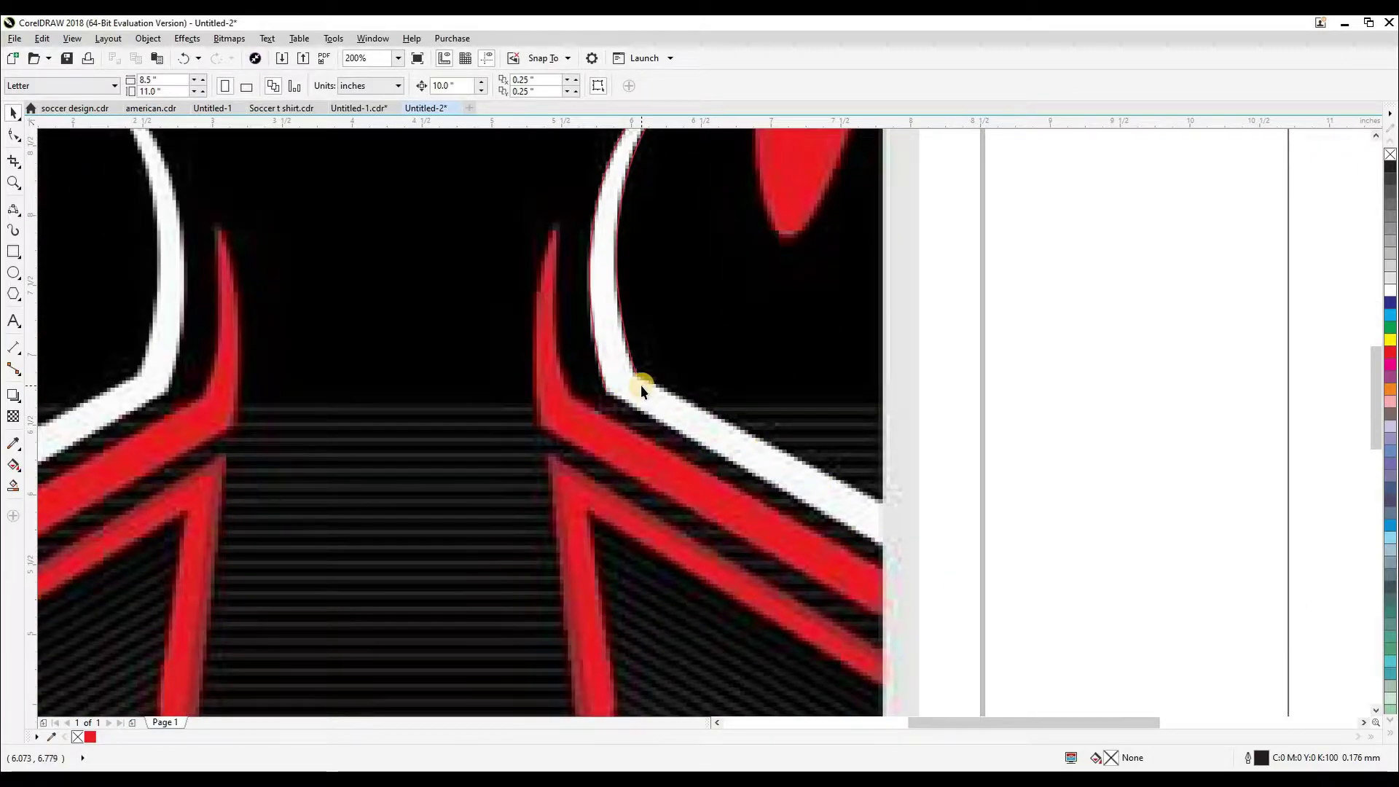
{"action": "scroll", "coordinate": [640, 385], "scroll_direction": "up", "scroll_amount": 1}
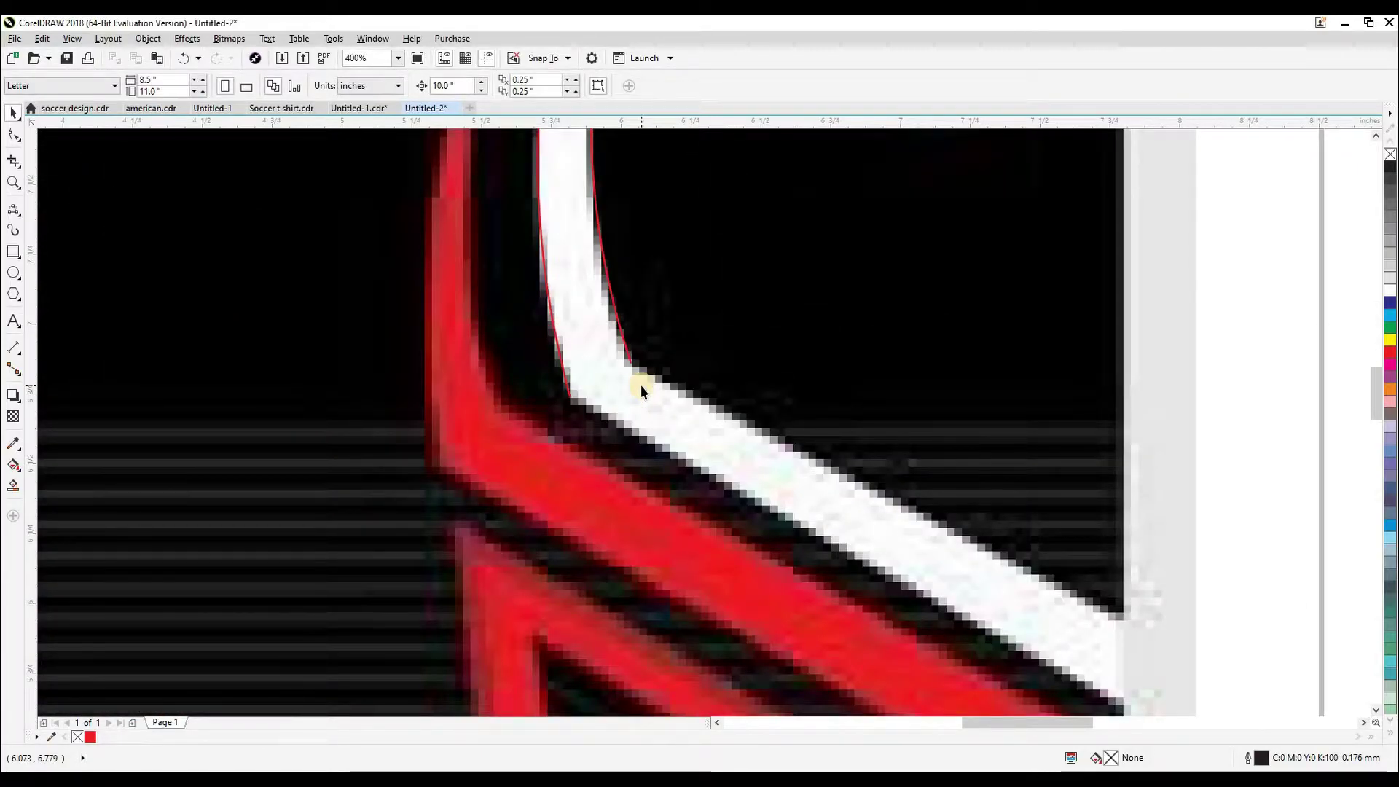
{"action": "left_click_drag", "start_coordinate": [642, 397], "coordinate": [630, 333]}
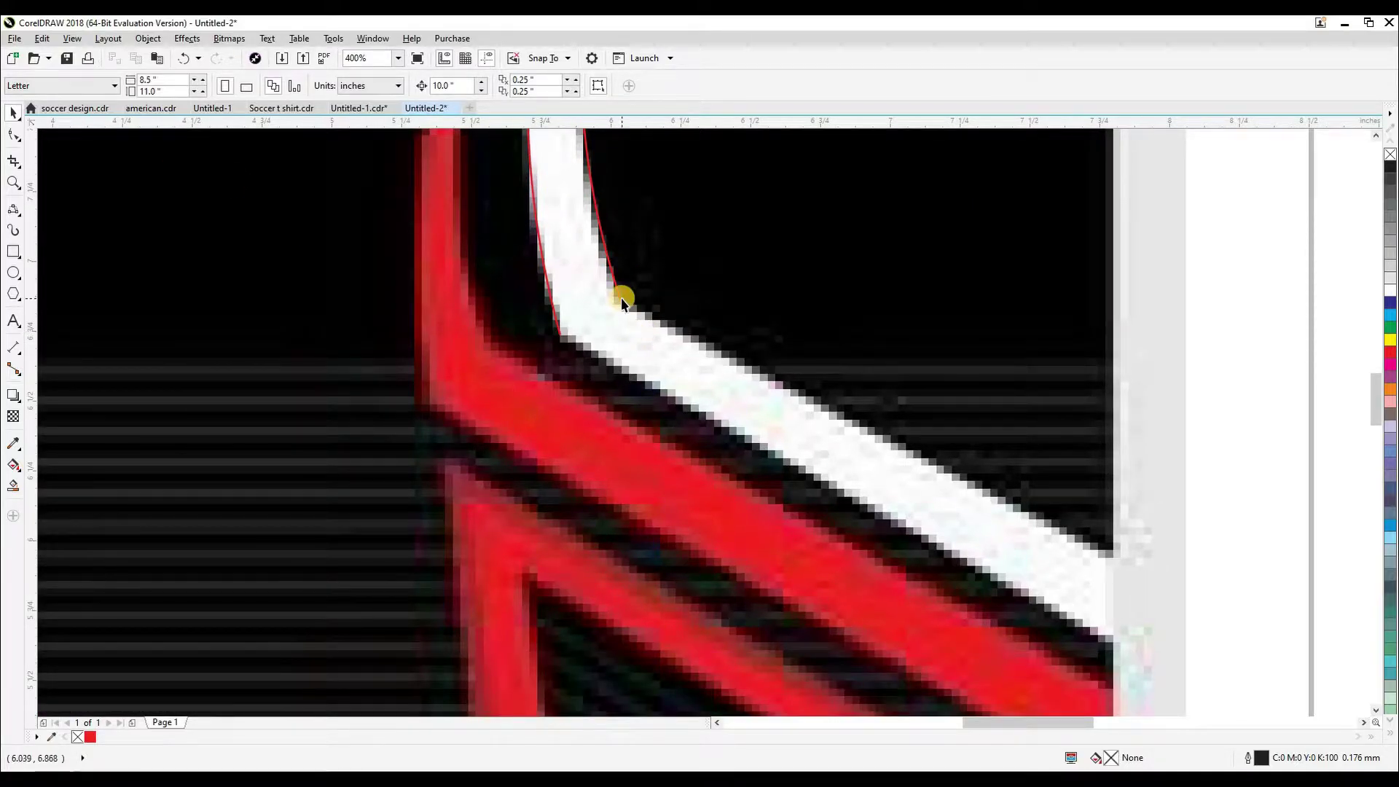
{"action": "left_click_drag", "start_coordinate": [628, 324], "coordinate": [597, 304]}
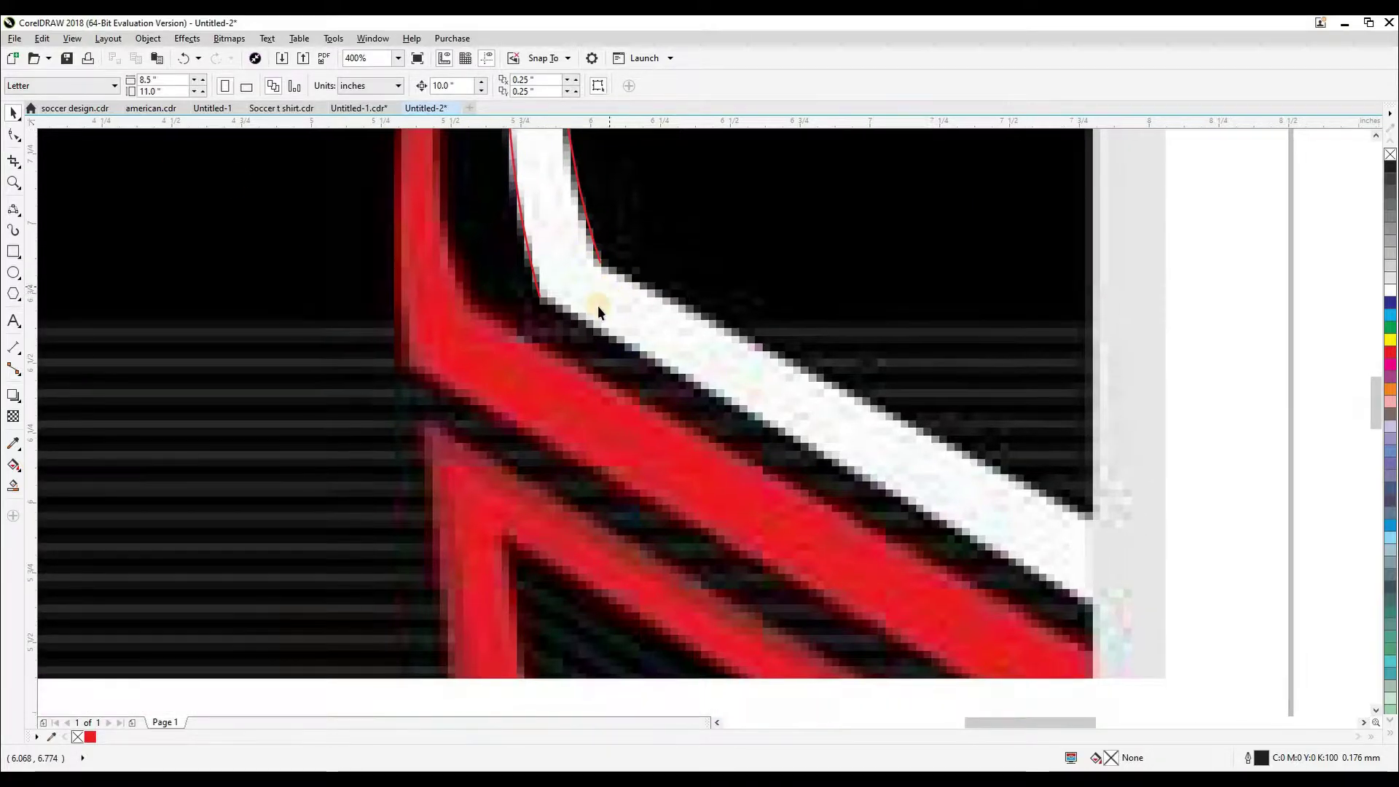
{"action": "left_click", "coordinate": [12, 252]}
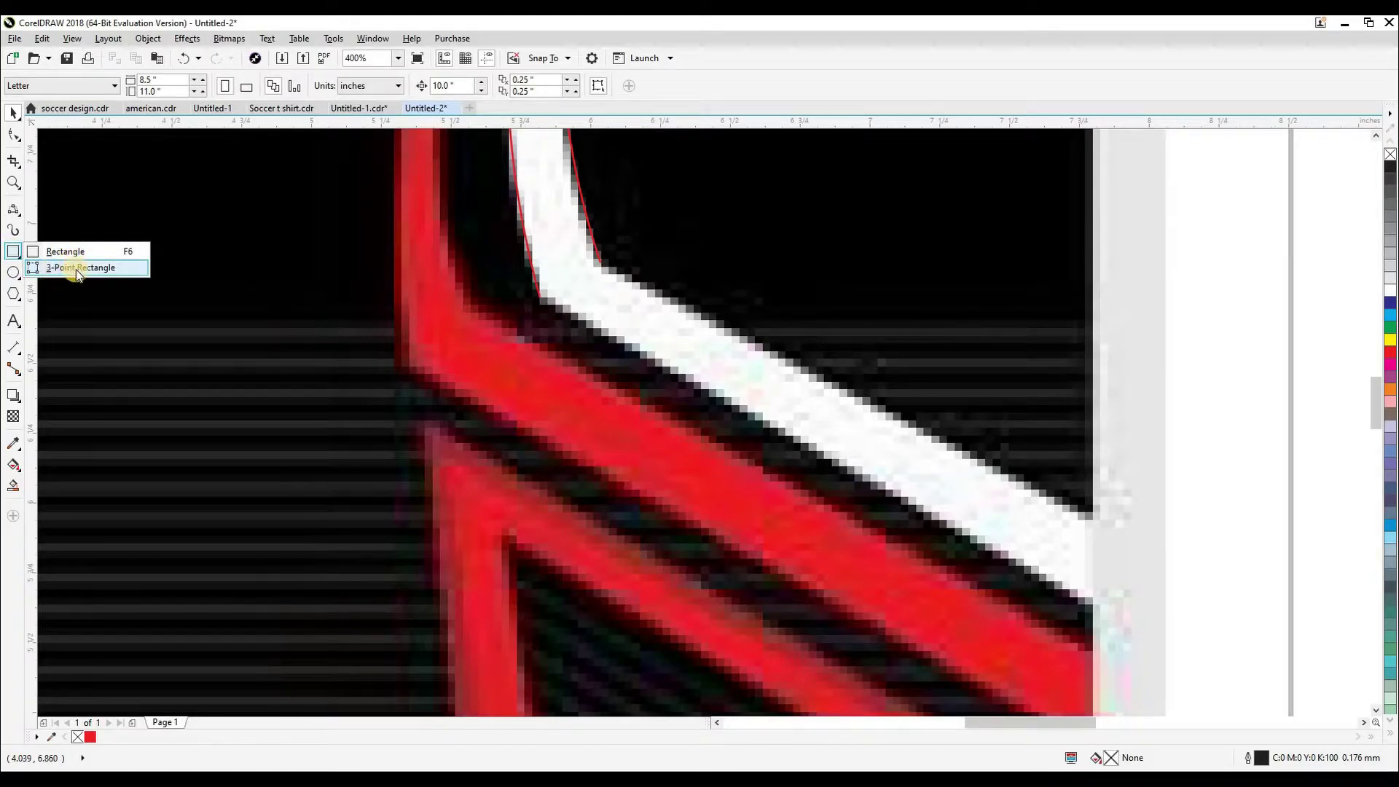
{"action": "left_click", "coordinate": [69, 268]}
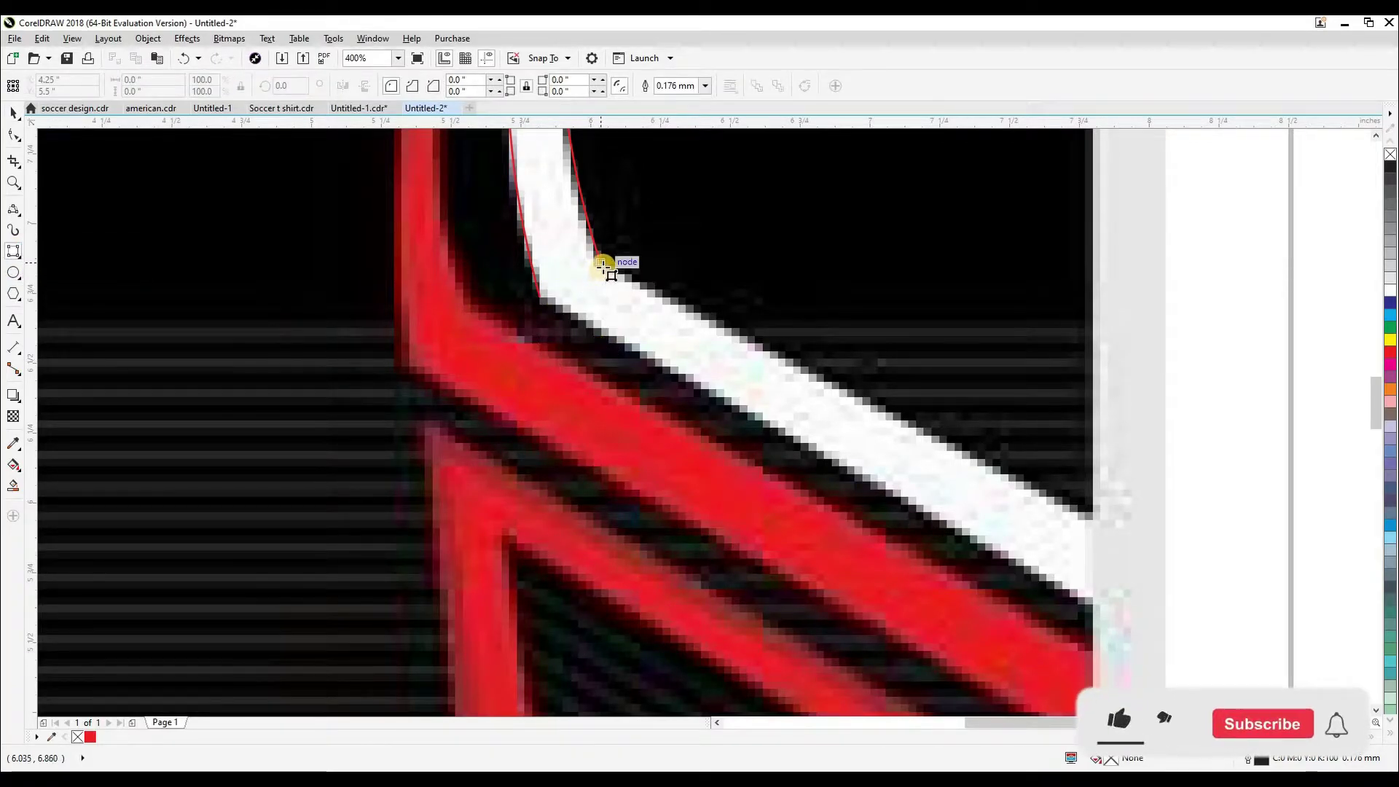
{"action": "left_click_drag", "start_coordinate": [603, 264], "coordinate": [1268, 614]}
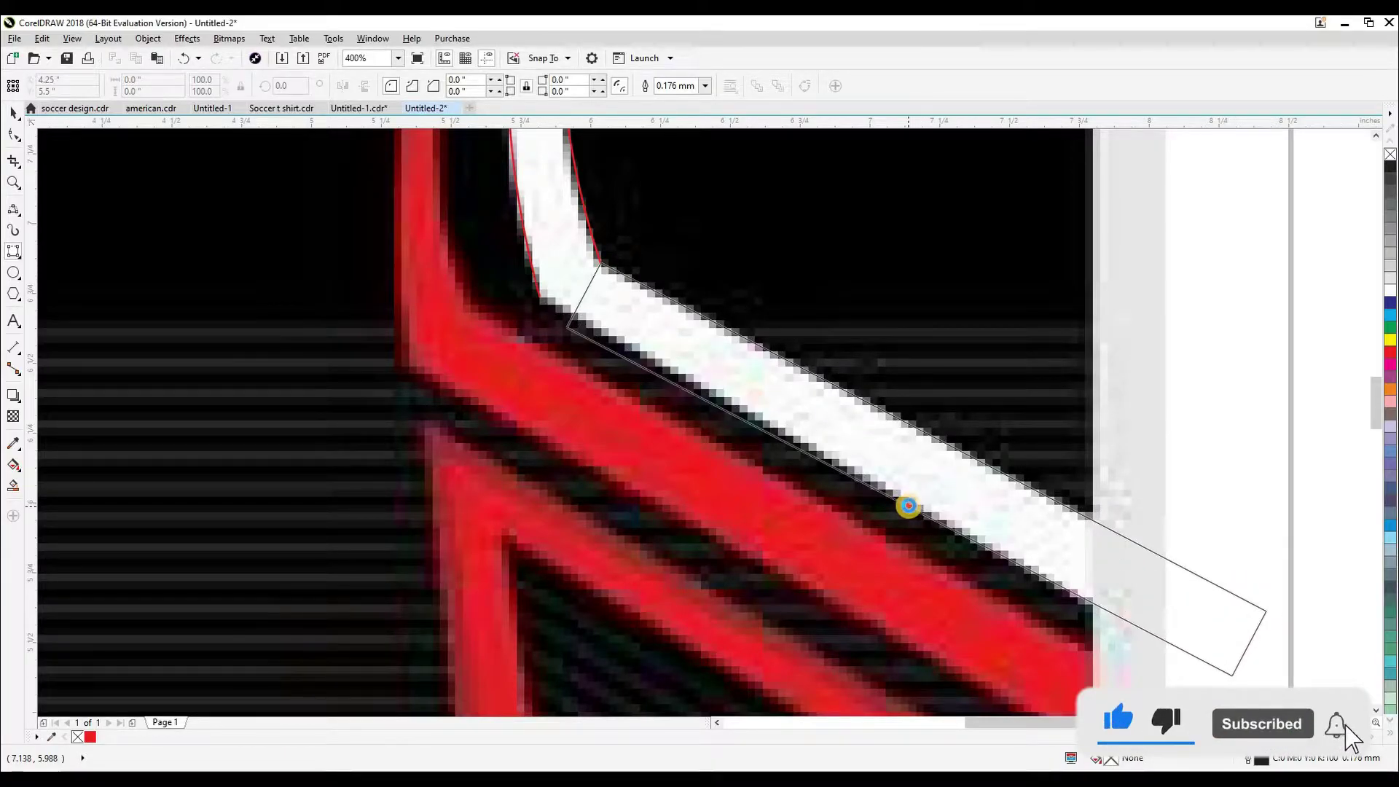
{"action": "left_click", "coordinate": [908, 505]}
{"action": "right_click", "coordinate": [90, 736]}
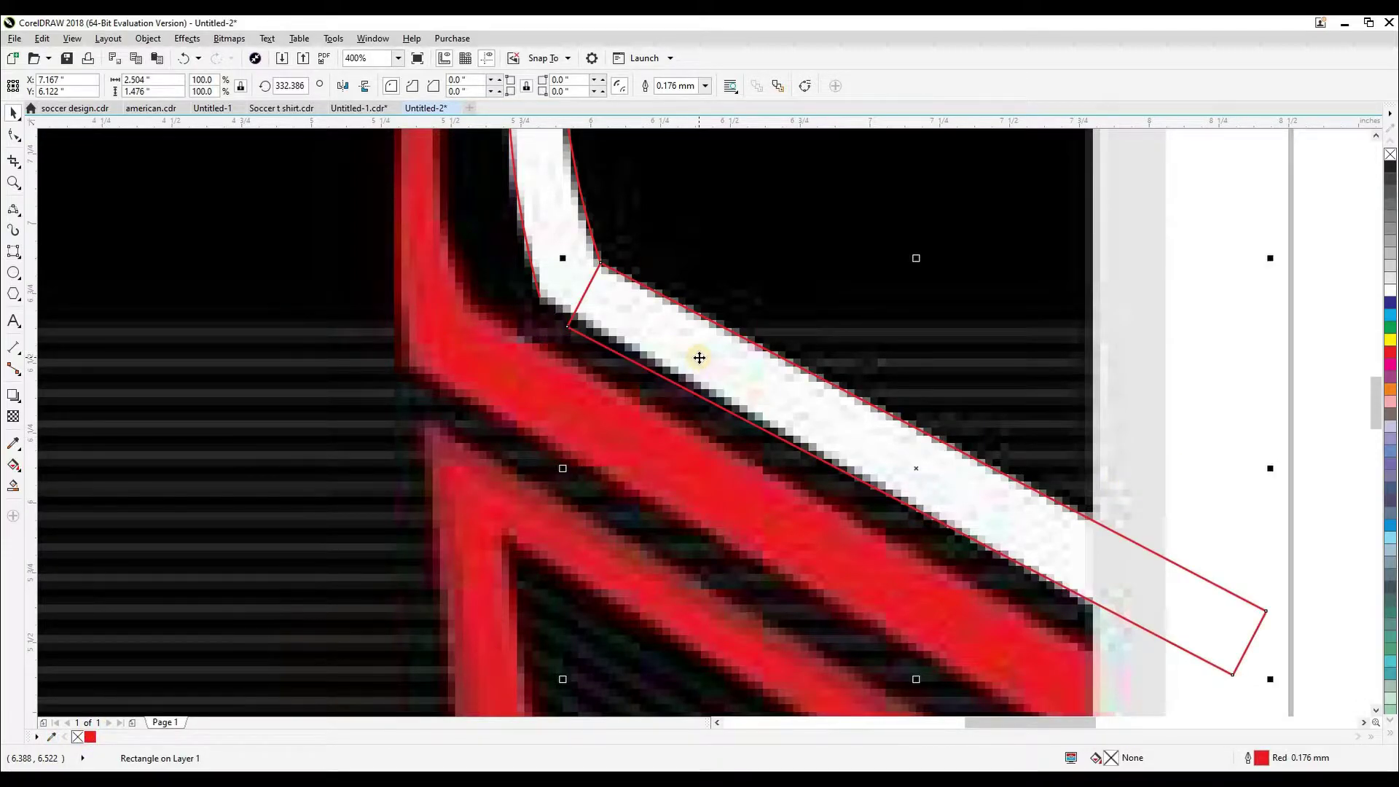
Step: Convert the slanted rectangle to curves and move its lower corner node onto the stripe's outer bend
{"action": "left_click", "coordinate": [14, 136]}
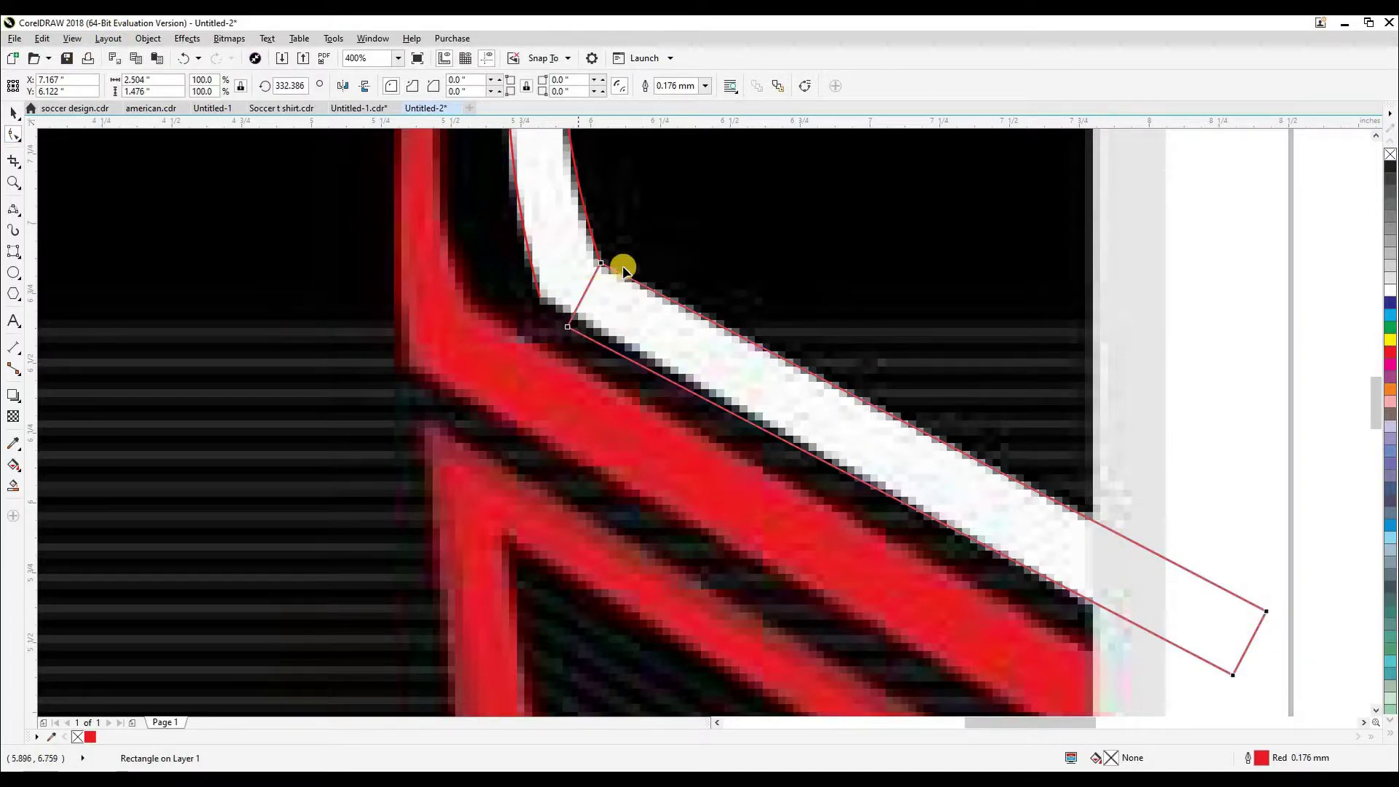
{"action": "mouse_move", "coordinate": [601, 263]}
{"action": "left_mouse_down"}
{"action": "mouse_move", "coordinate": [711, 400]}
{"action": "mouse_move", "coordinate": [602, 270]}
{"action": "left_mouse_up"}
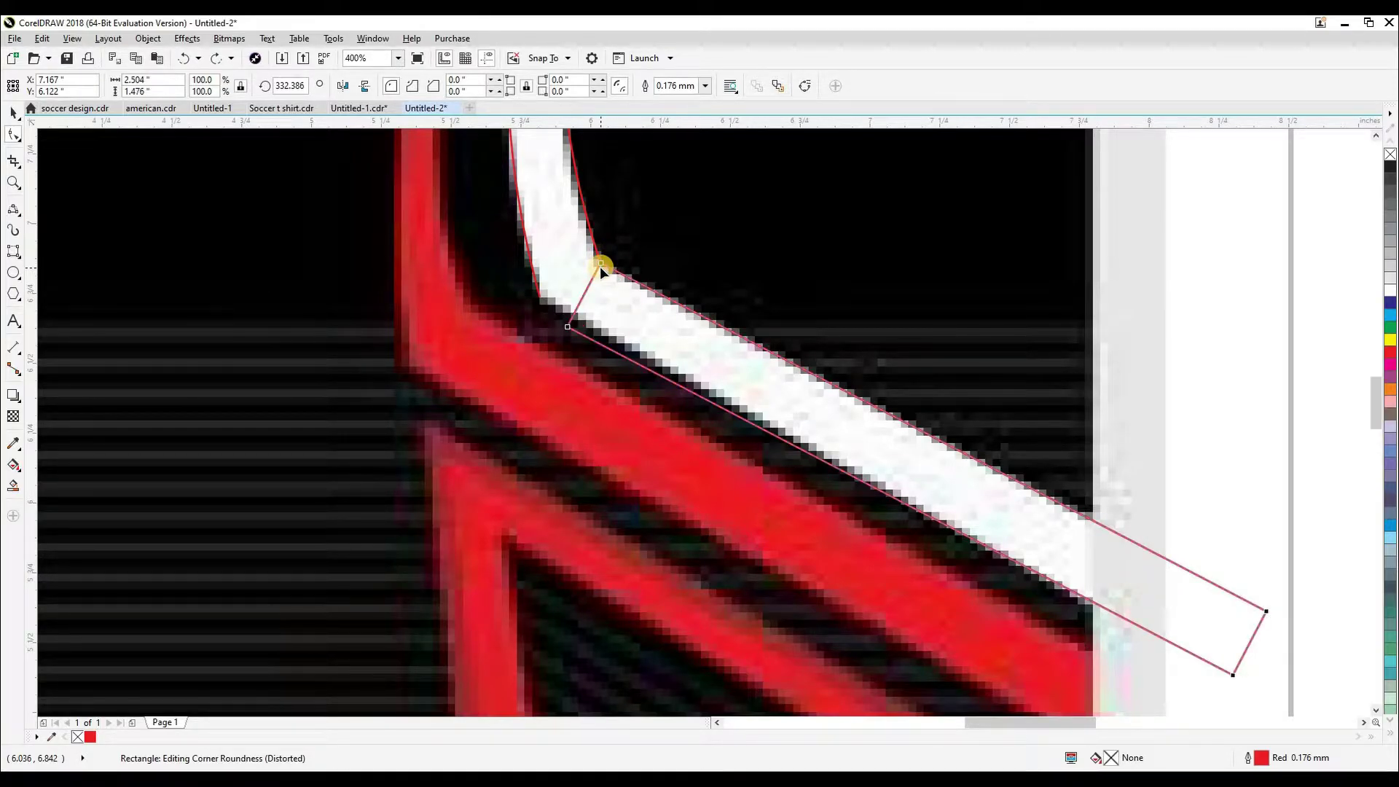
{"action": "key", "text": "ctrl+q"}
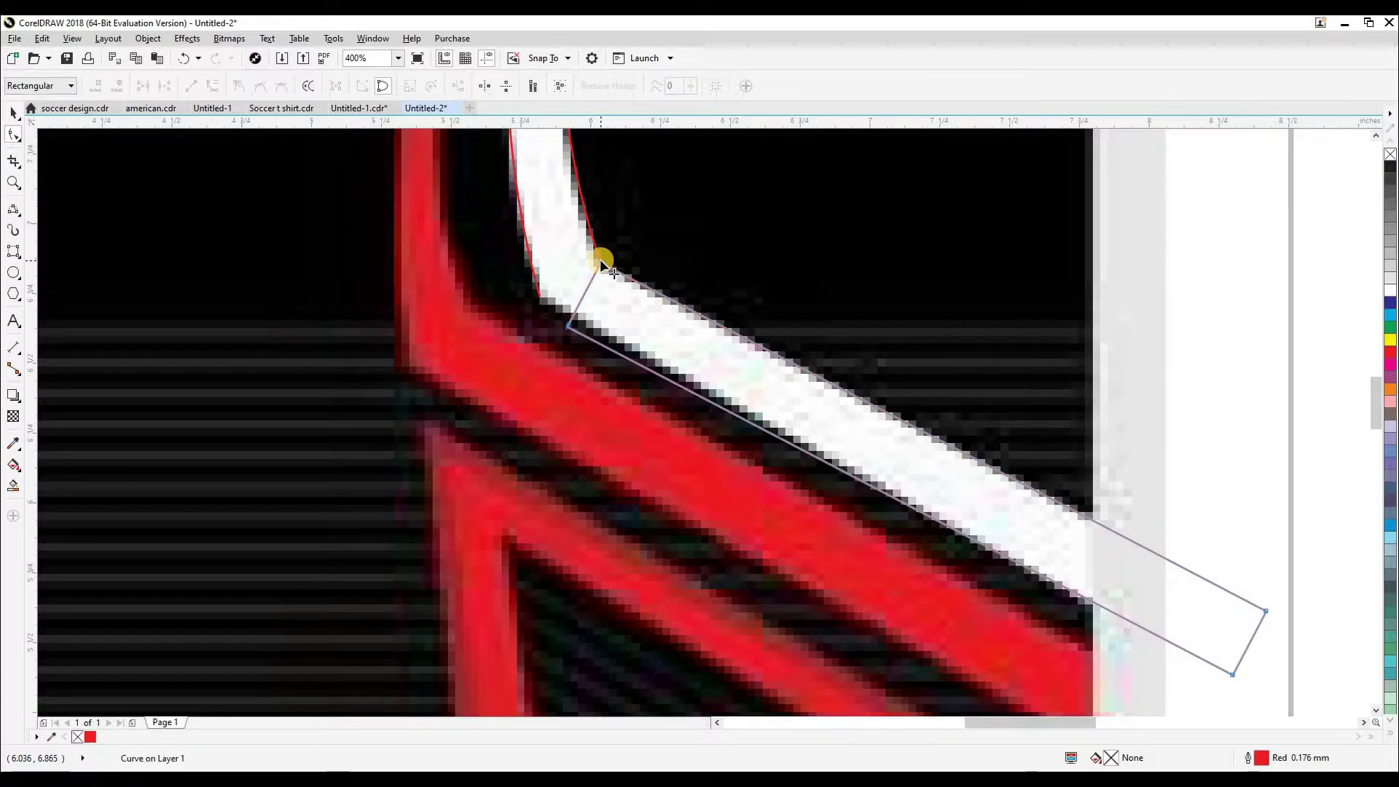
{"action": "left_click_drag", "start_coordinate": [569, 325], "coordinate": [548, 233]}
{"action": "scroll", "coordinate": [545, 237], "scroll_direction": "up", "scroll_amount": 2}
{"action": "key", "text": "ctrl+z"}
{"action": "left_click_drag", "start_coordinate": [591, 411], "coordinate": [536, 351]}
{"action": "scroll", "coordinate": [512, 299], "scroll_direction": "down", "scroll_amount": 2}
Step: Move the rectangle's far lower corner node slightly so its long side follows the stripe's lower edge
{"action": "scroll", "coordinate": [812, 474], "scroll_direction": "up", "scroll_amount": 1}
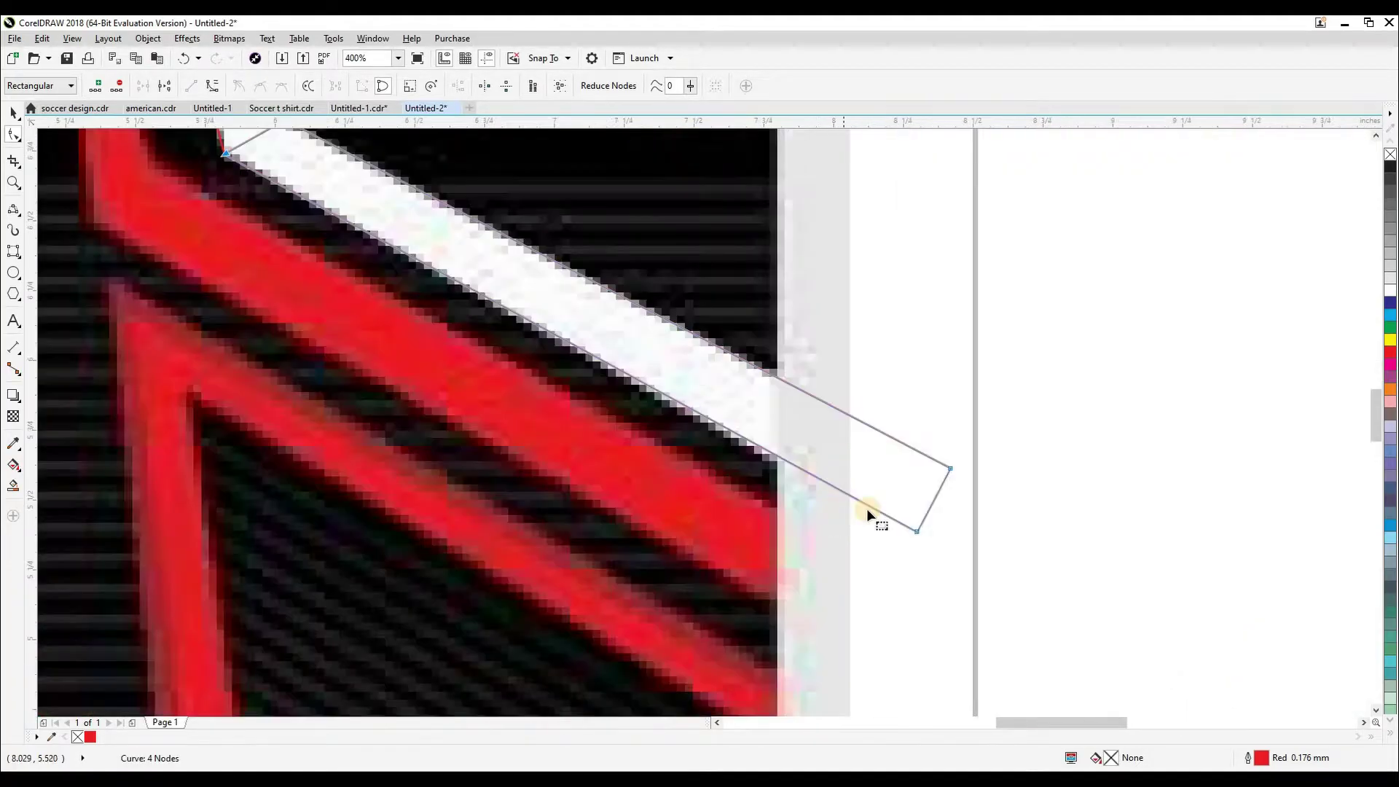
{"action": "scroll", "coordinate": [949, 500], "scroll_direction": "up", "scroll_amount": 1}
{"action": "left_click_drag", "start_coordinate": [915, 524], "coordinate": [918, 538]}
{"action": "scroll", "coordinate": [918, 538], "scroll_direction": "down", "scroll_amount": 1}
{"action": "scroll", "coordinate": [917, 538], "scroll_direction": "down", "scroll_amount": 2}
{"action": "key", "text": "space"}
Step: Remove the short segment crossing the stripe at the bend with the Virtual Segment Delete tool
{"action": "scroll", "coordinate": [562, 373], "scroll_direction": "up", "scroll_amount": 1}
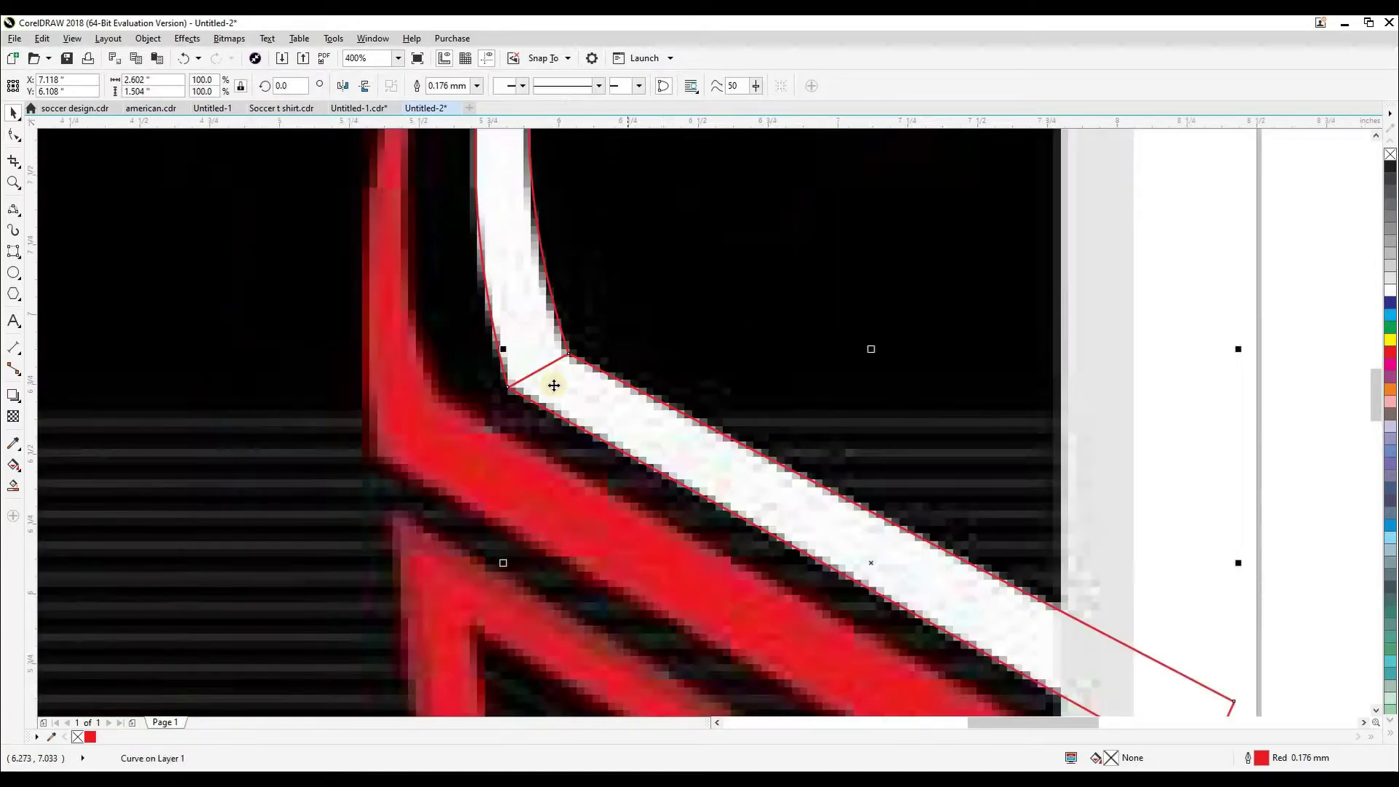
{"action": "scroll", "coordinate": [536, 373], "scroll_direction": "up", "scroll_amount": 1}
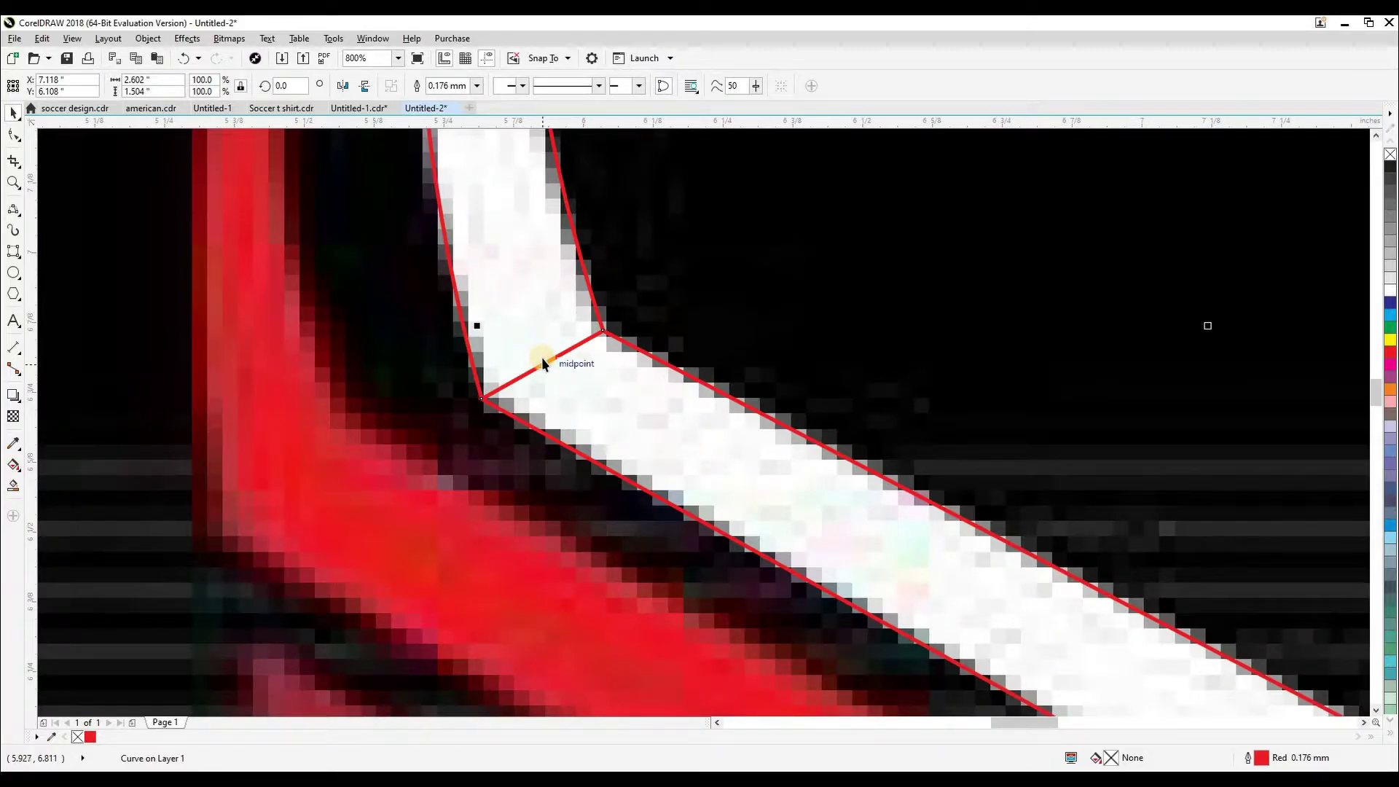
{"action": "left_click", "coordinate": [15, 142]}
{"action": "left_click", "coordinate": [14, 160]}
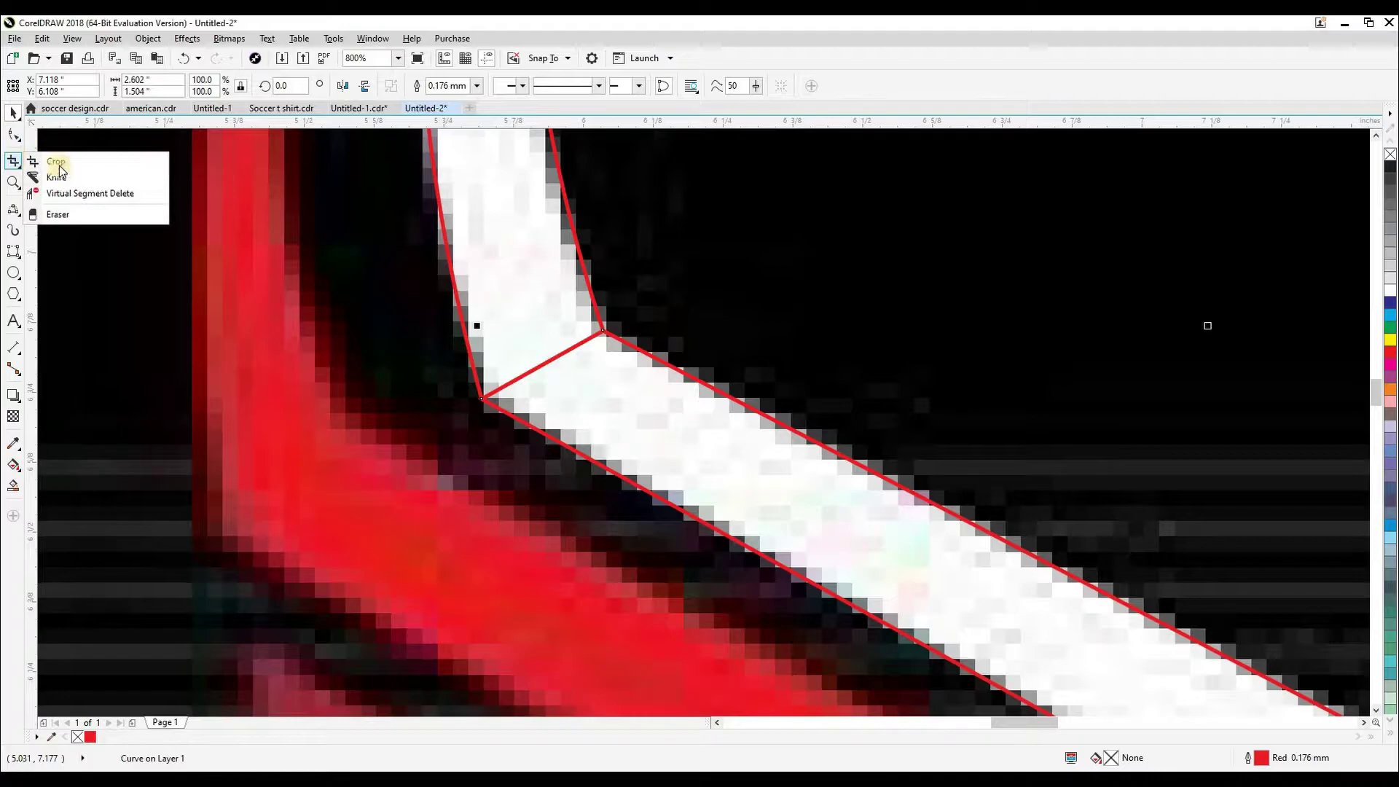
{"action": "left_click", "coordinate": [91, 194]}
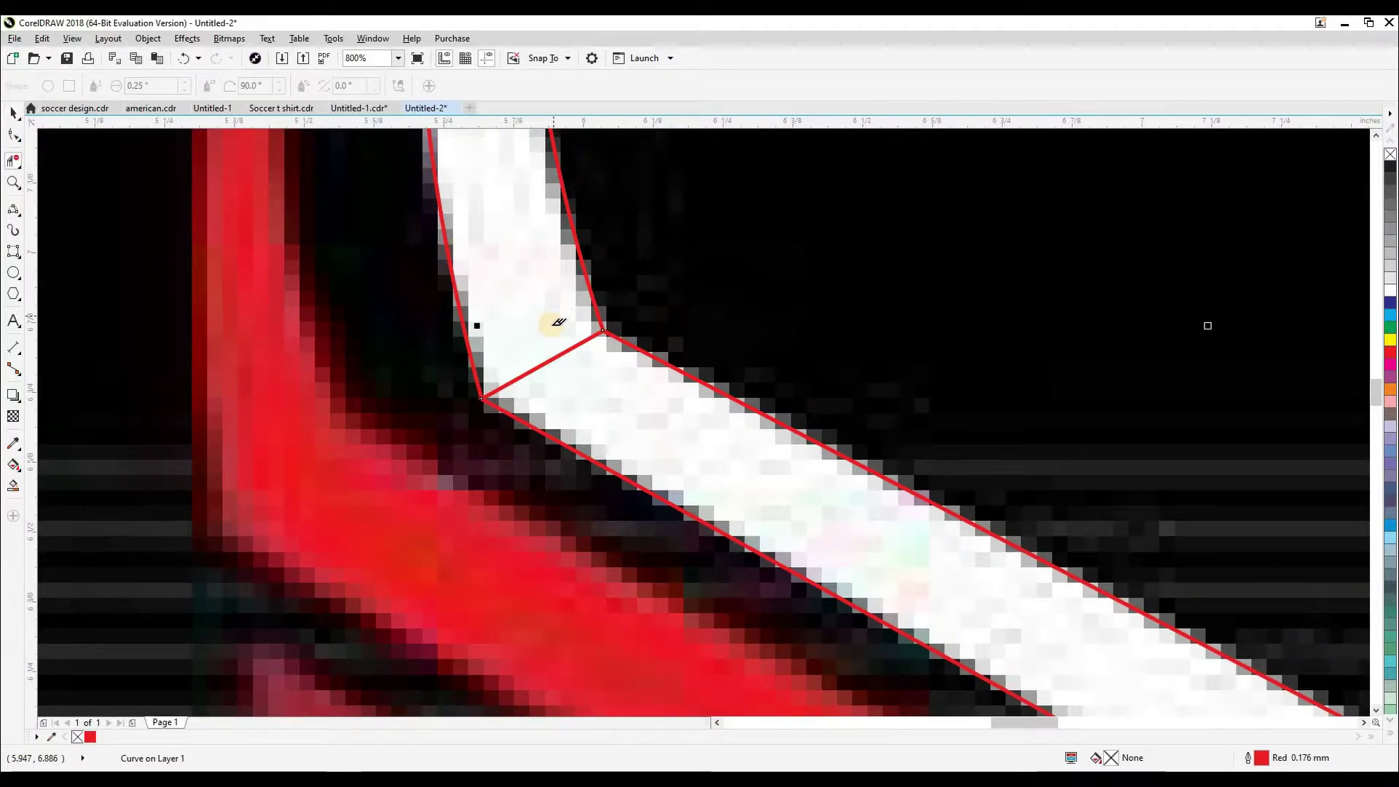
{"action": "left_click", "coordinate": [554, 357]}
{"action": "scroll", "coordinate": [565, 346], "scroll_direction": "down", "scroll_amount": 1}
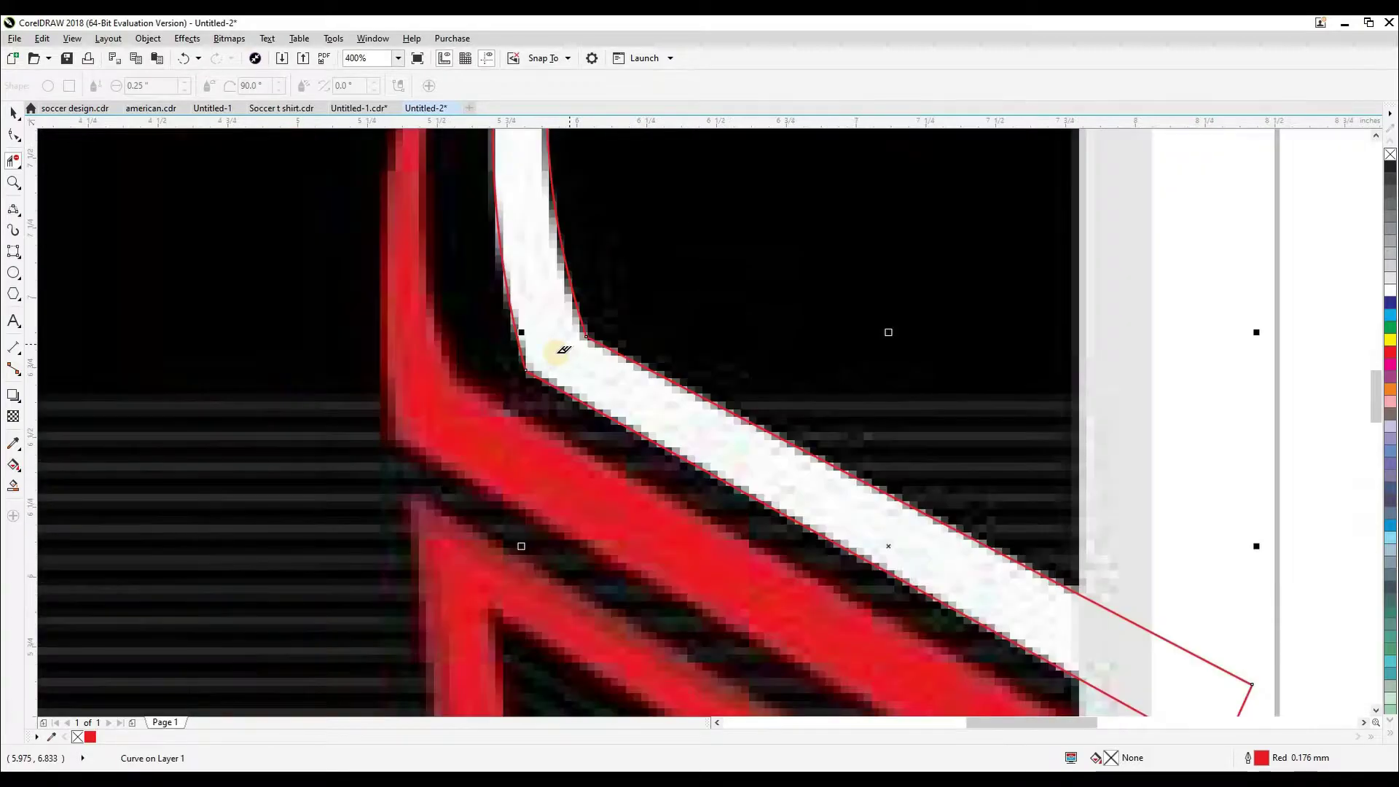
Step: Try moving the diagonal outline away from the artwork, and undo the move
{"action": "key", "text": "space"}
{"action": "scroll", "coordinate": [556, 352], "scroll_direction": "down", "scroll_amount": 1}
{"action": "left_click", "coordinate": [866, 430]}
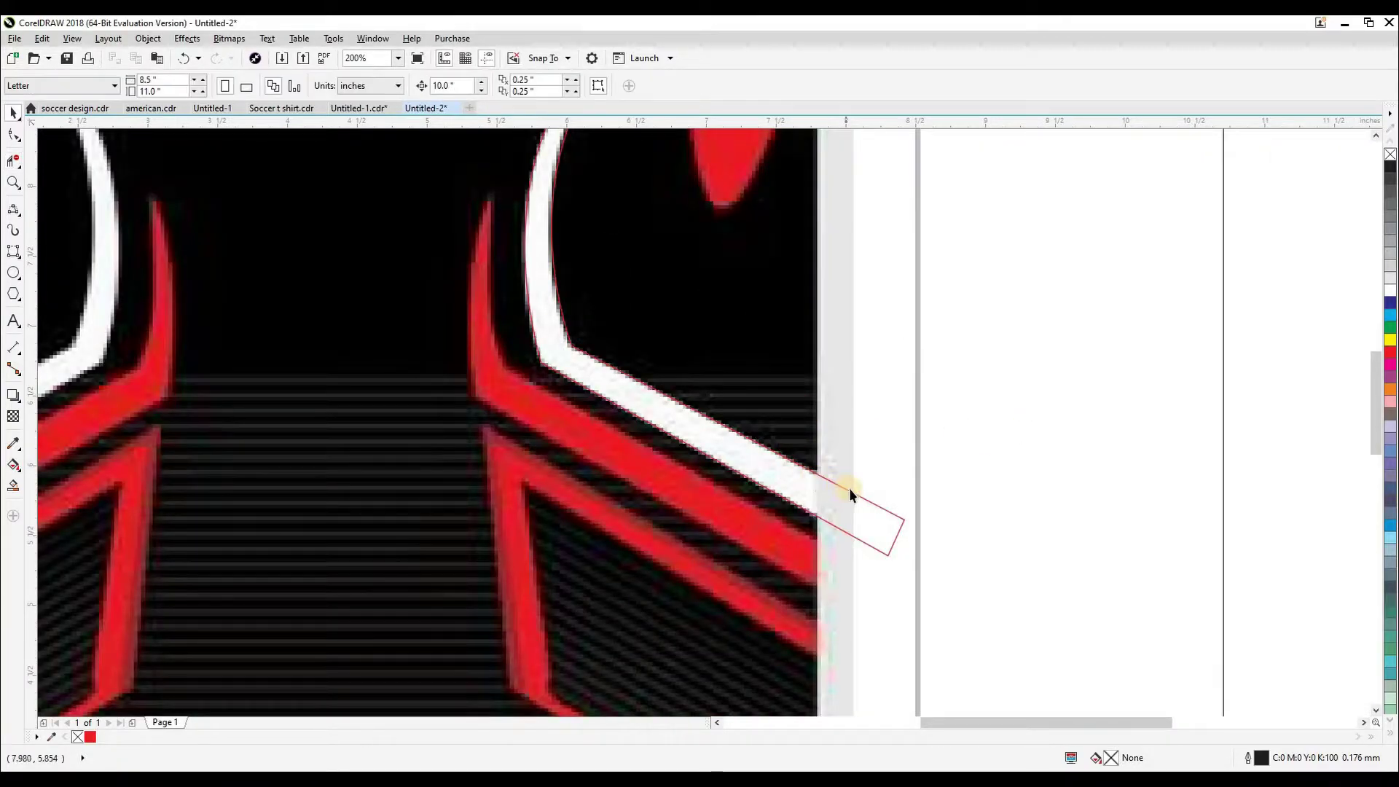
{"action": "left_click_drag", "start_coordinate": [844, 489], "coordinate": [1027, 481]}
{"action": "key", "text": "ctrl+z"}
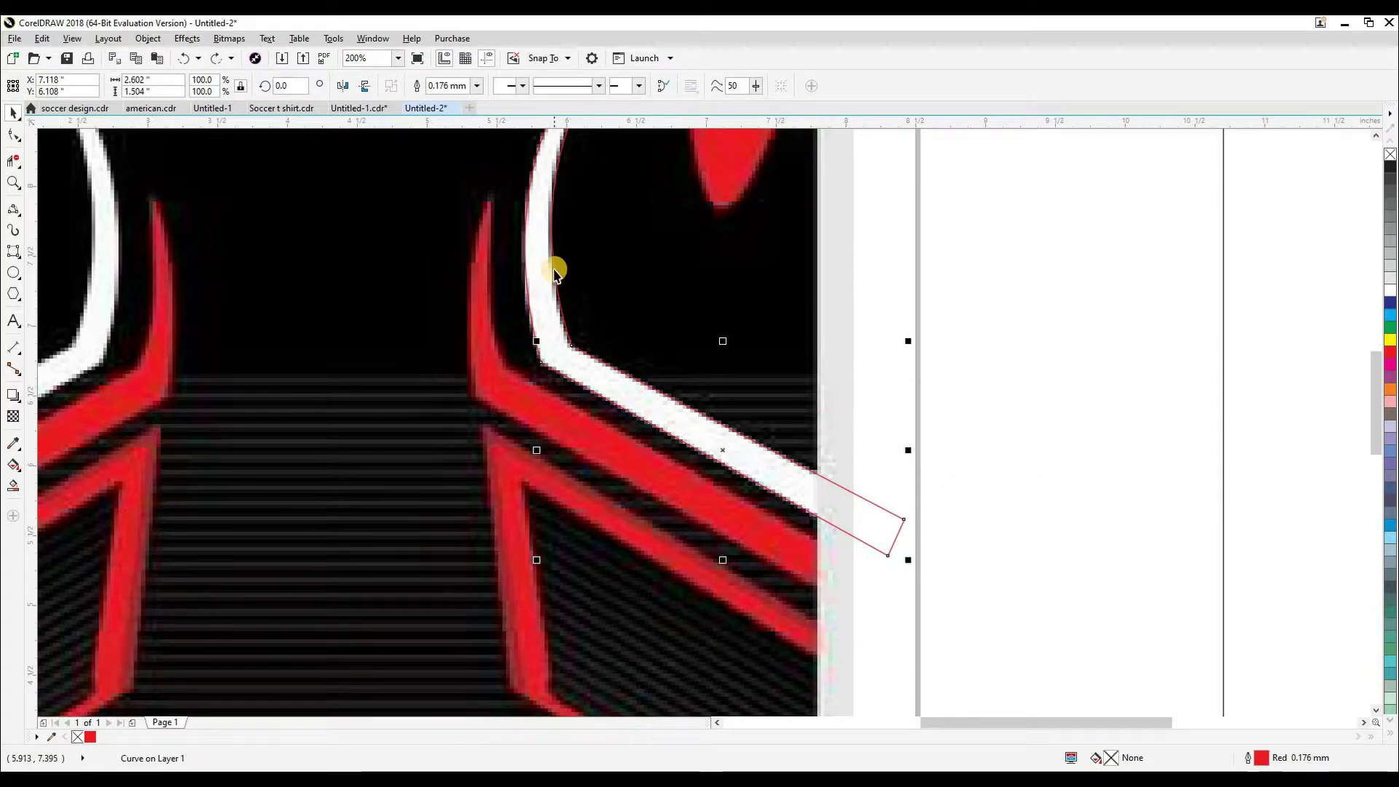
{"action": "left_click", "coordinate": [590, 243]}
{"action": "left_click", "coordinate": [600, 363]}
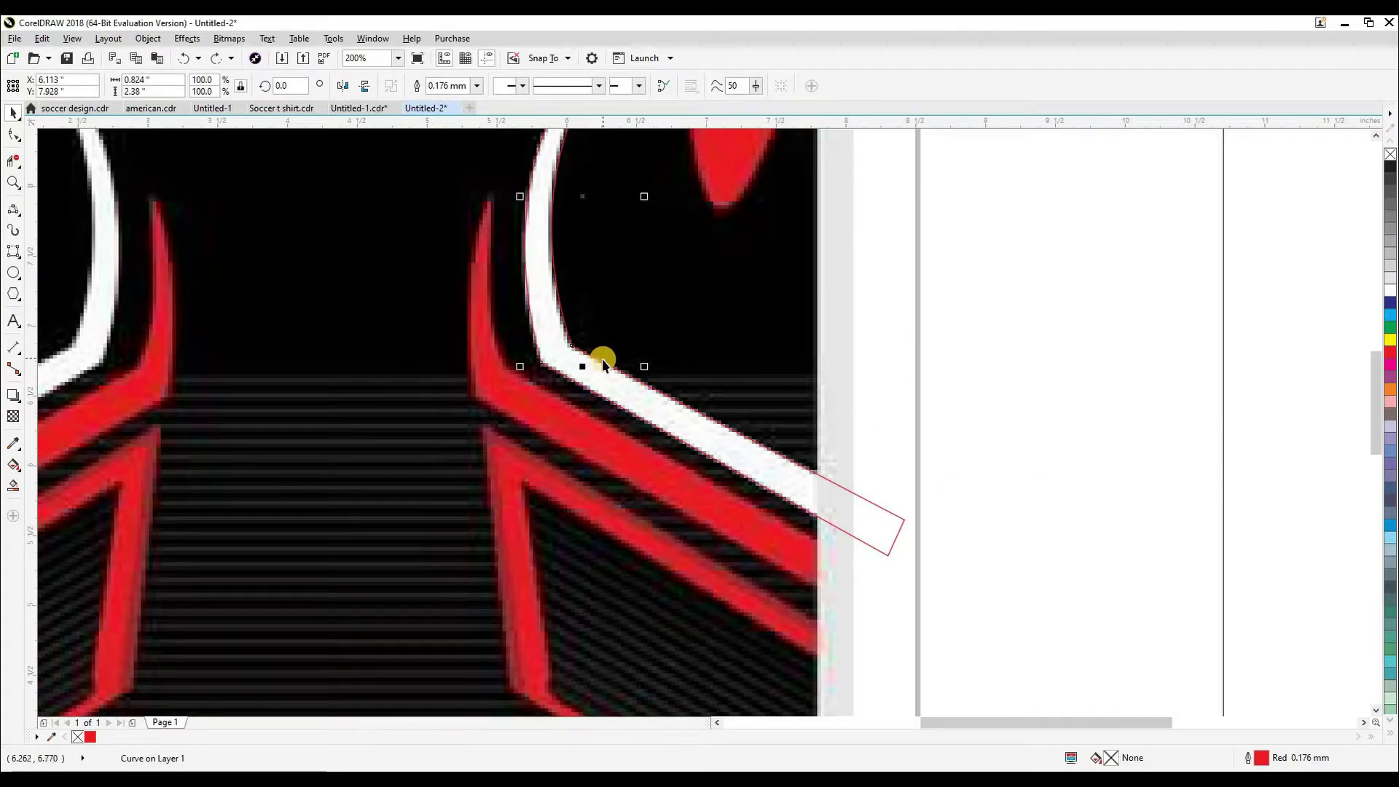
{"action": "key", "text": "F10"}
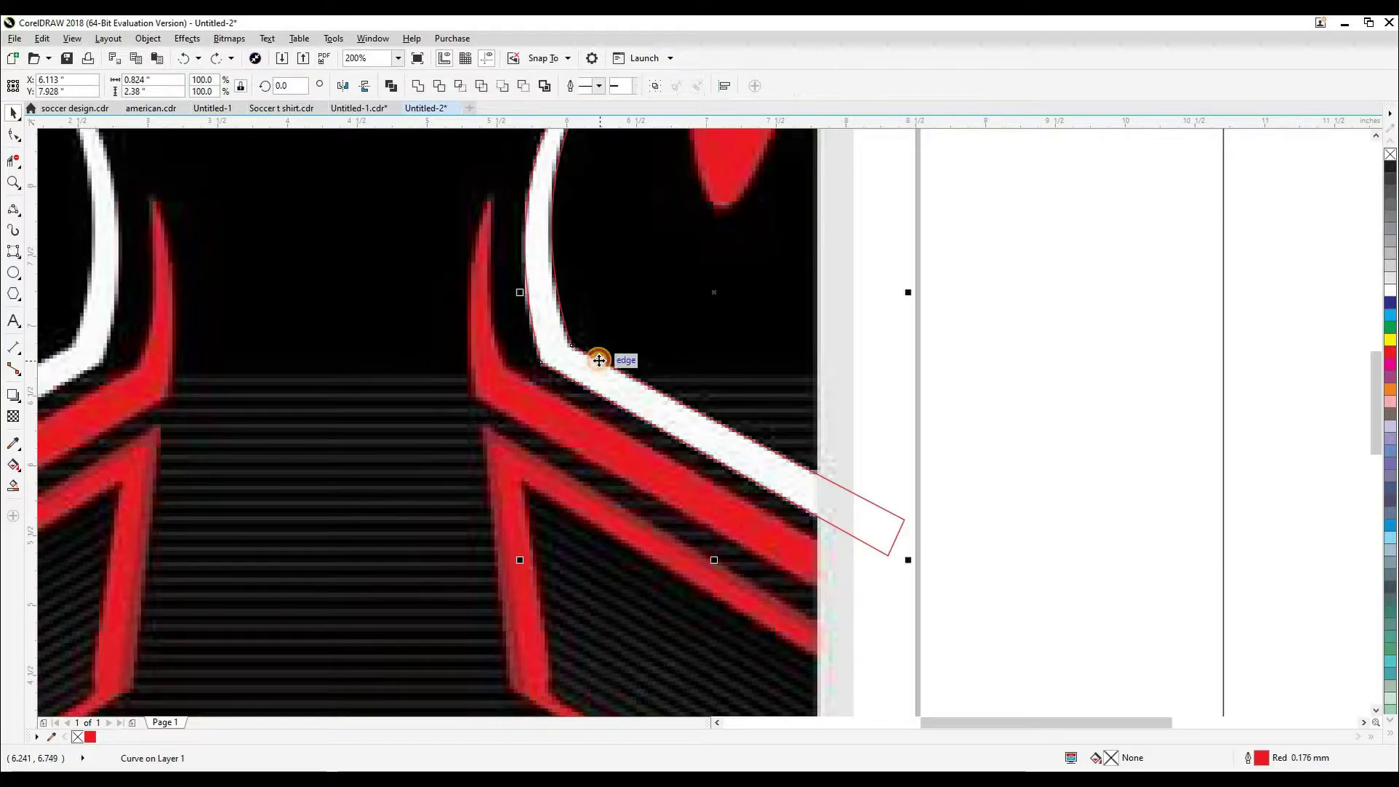
{"action": "key", "text": "space"}
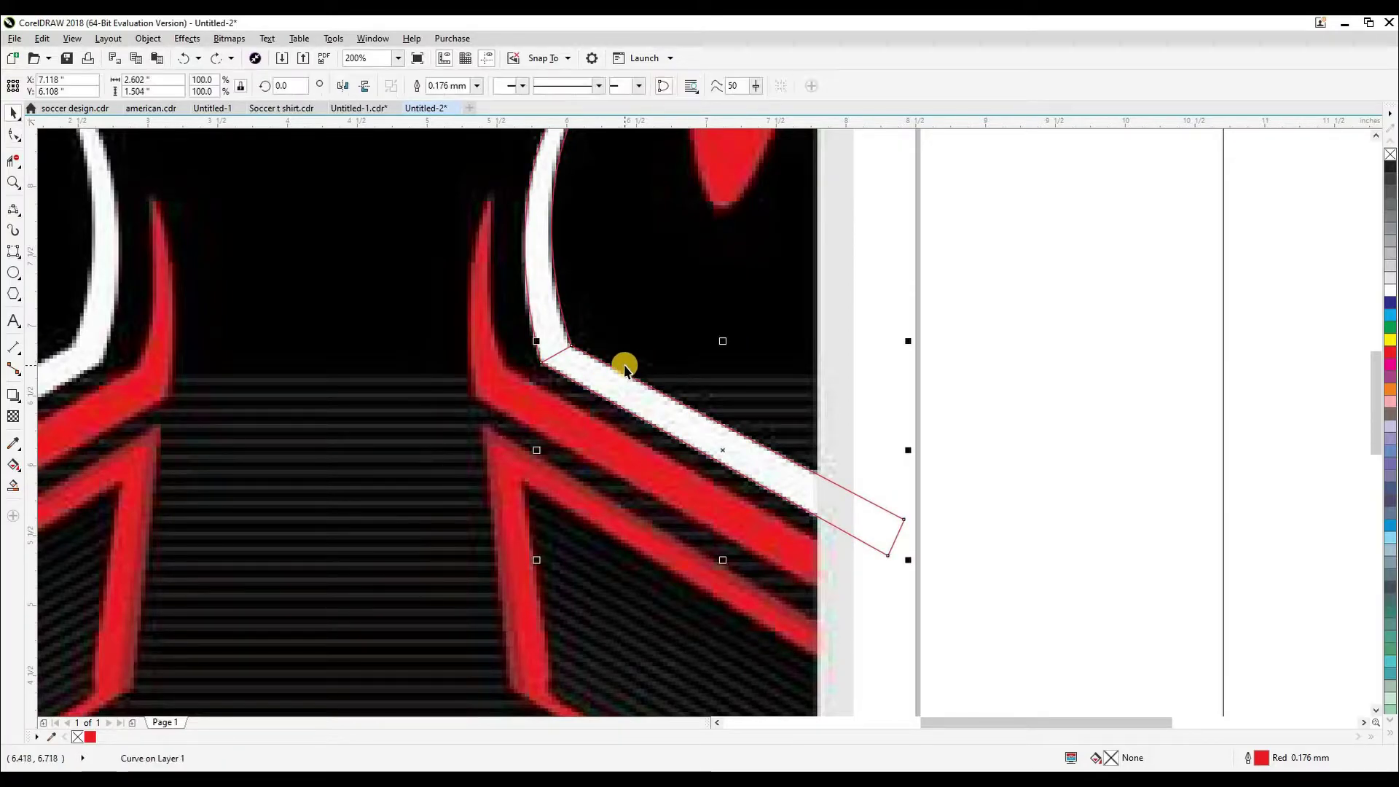
Step: Combine the white stripe's curved and diagonal outlines into one curve, test the result by moving it slightly, and undo that move
{"action": "scroll", "coordinate": [565, 350], "scroll_direction": "up", "scroll_amount": 2}
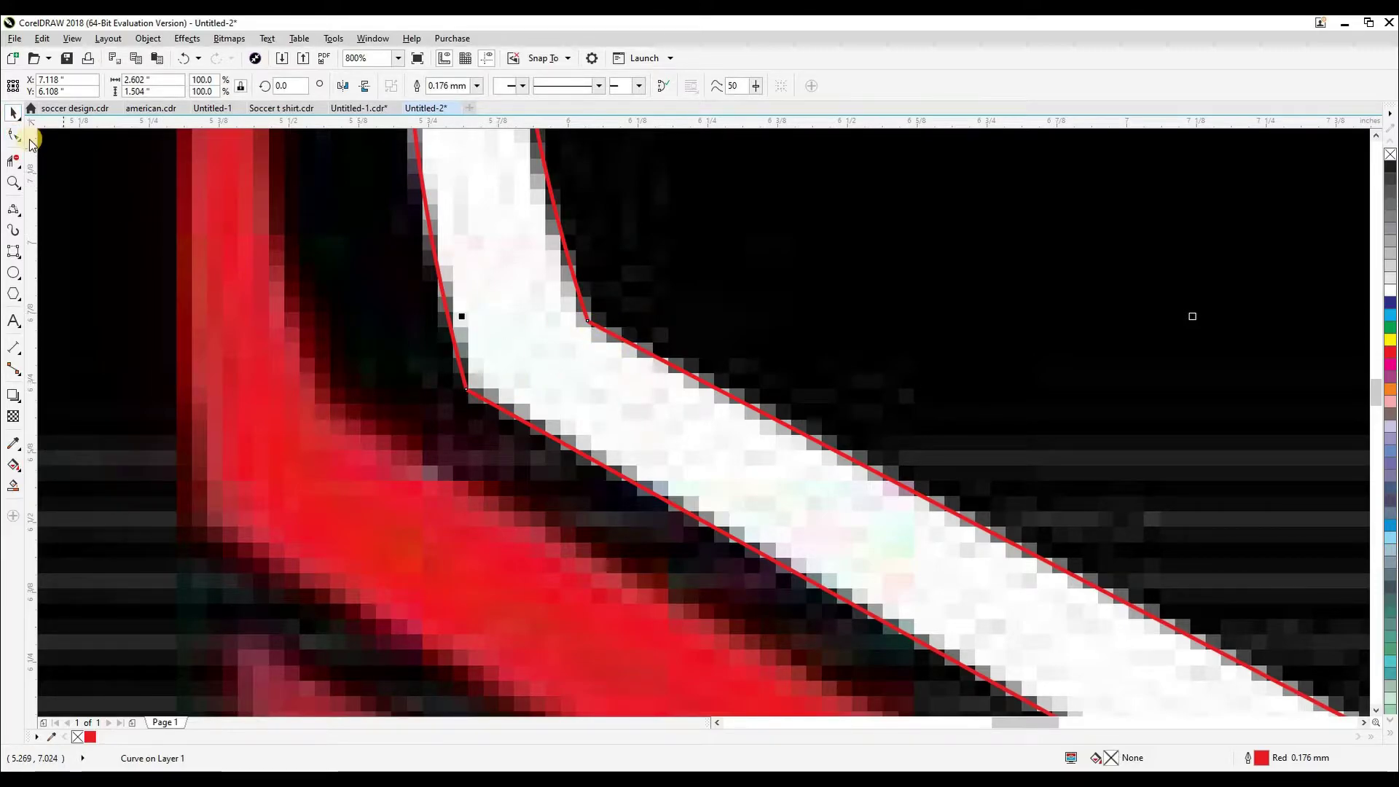
{"action": "scroll", "coordinate": [585, 332], "scroll_direction": "up", "scroll_amount": 1}
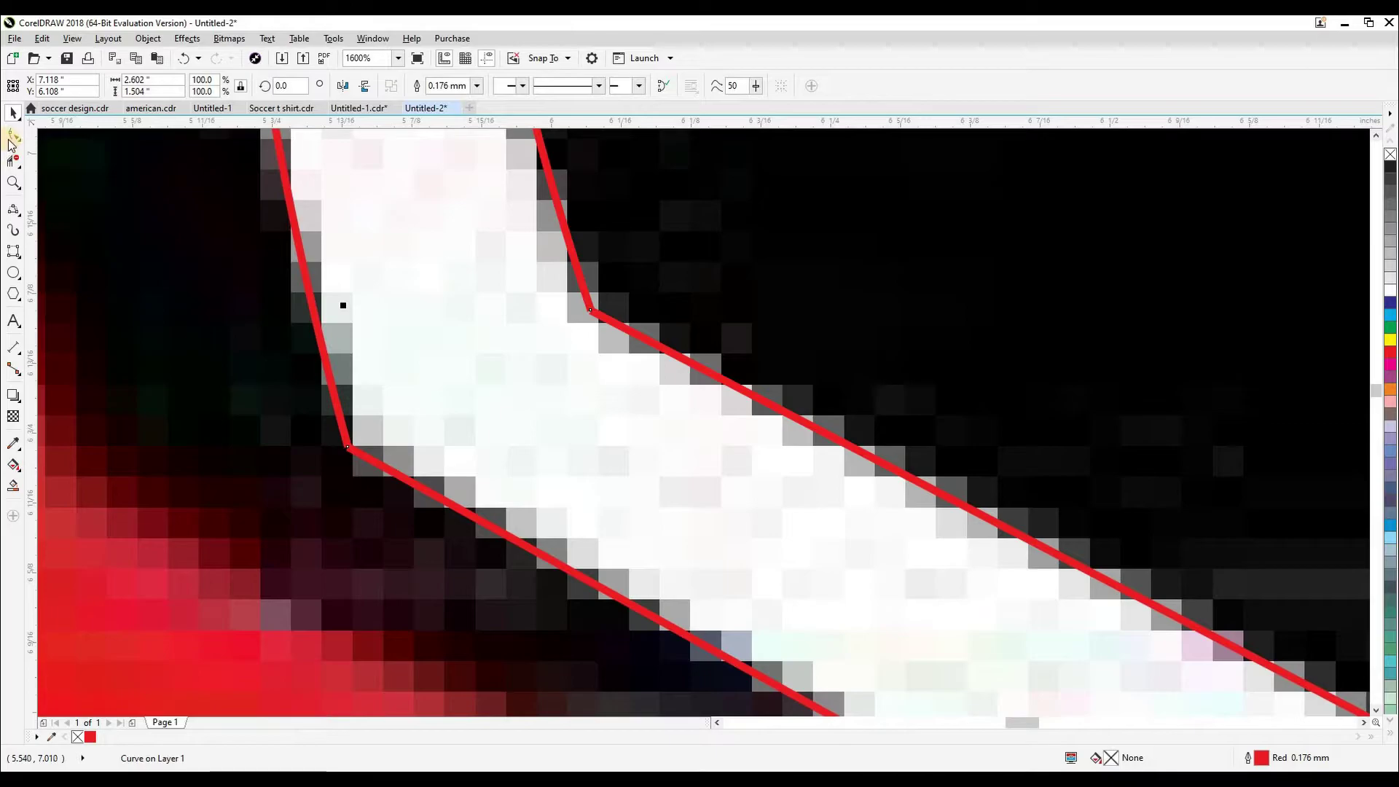
{"action": "left_click", "coordinate": [13, 135]}
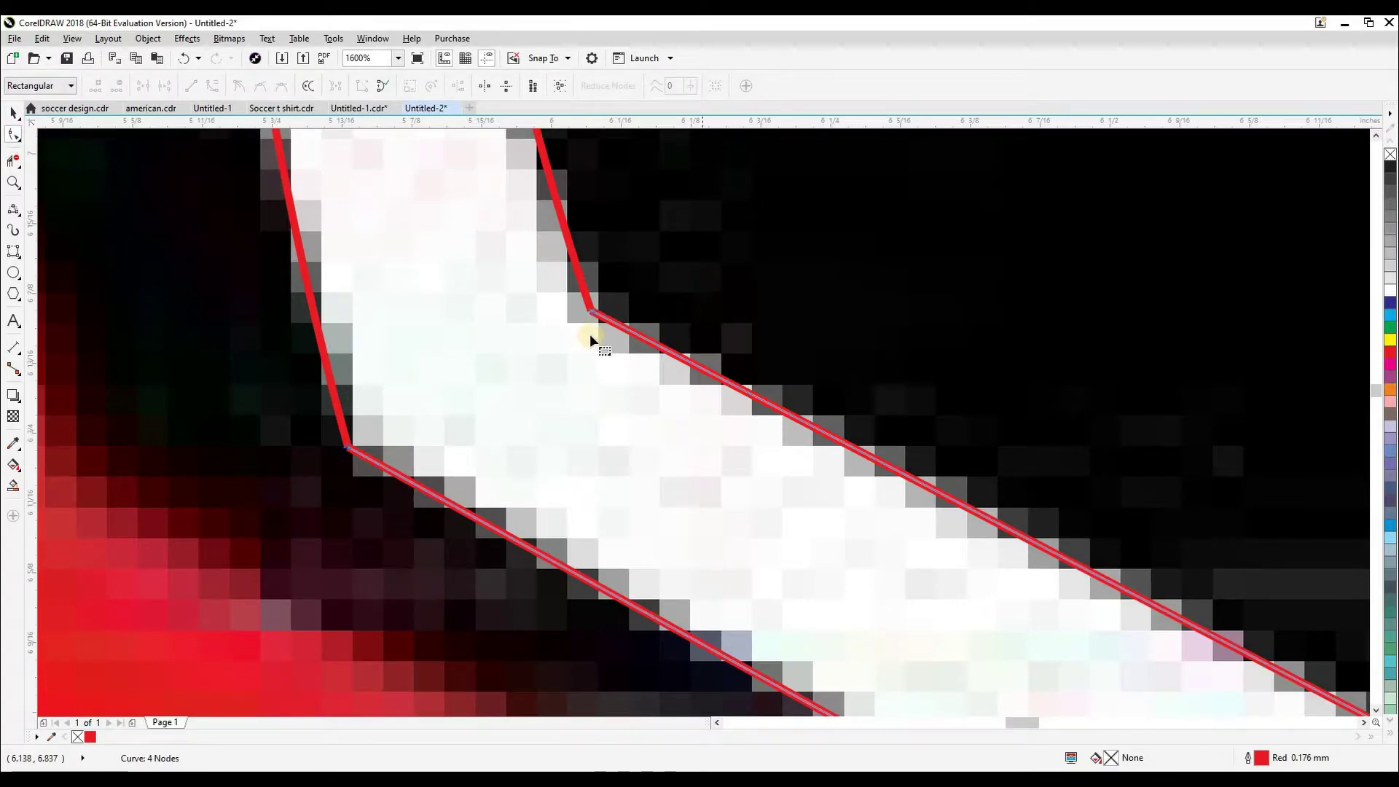
{"action": "left_click_drag", "start_coordinate": [616, 293], "coordinate": [598, 245]}
{"action": "key", "text": "space"}
{"action": "left_click", "coordinate": [626, 326]}
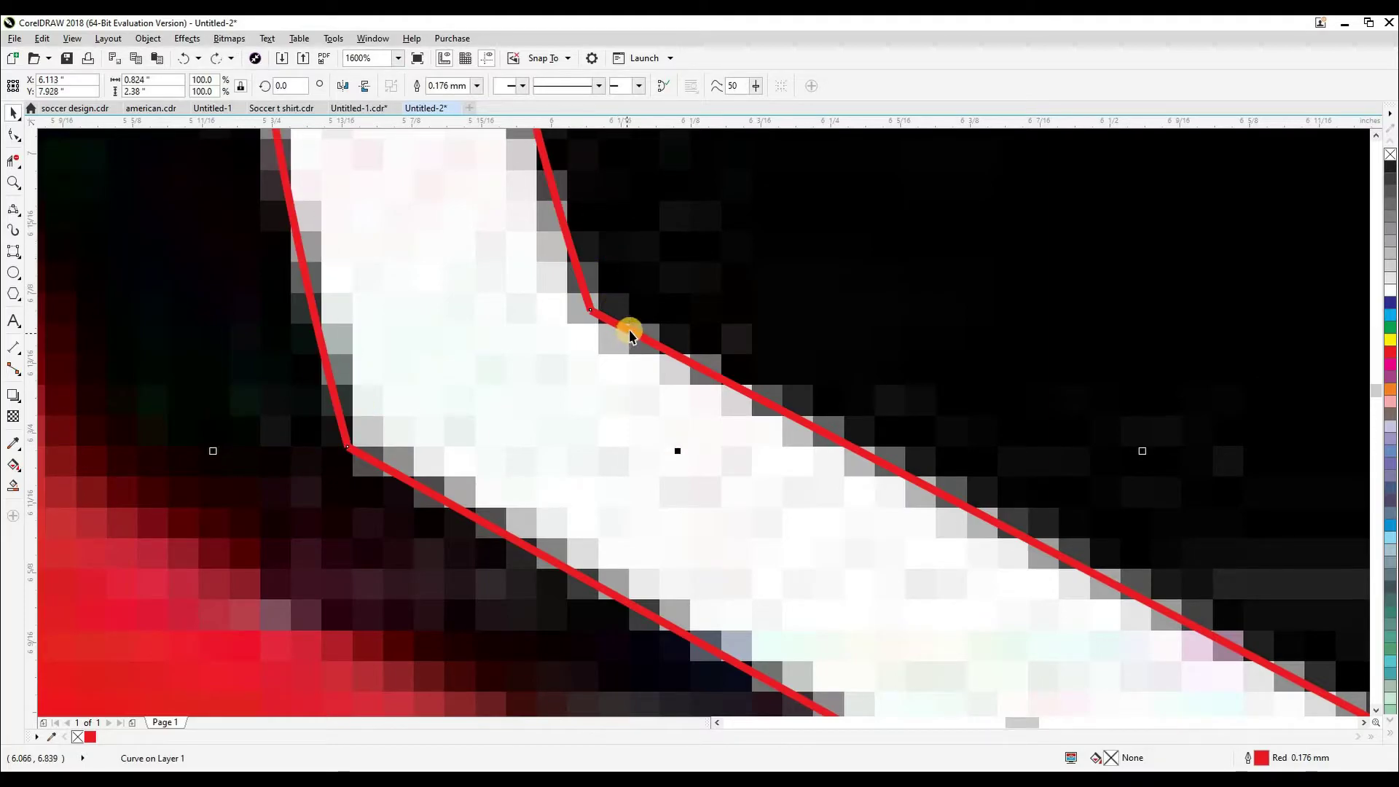
{"action": "left_click_drag", "start_coordinate": [630, 330], "coordinate": [677, 303]}
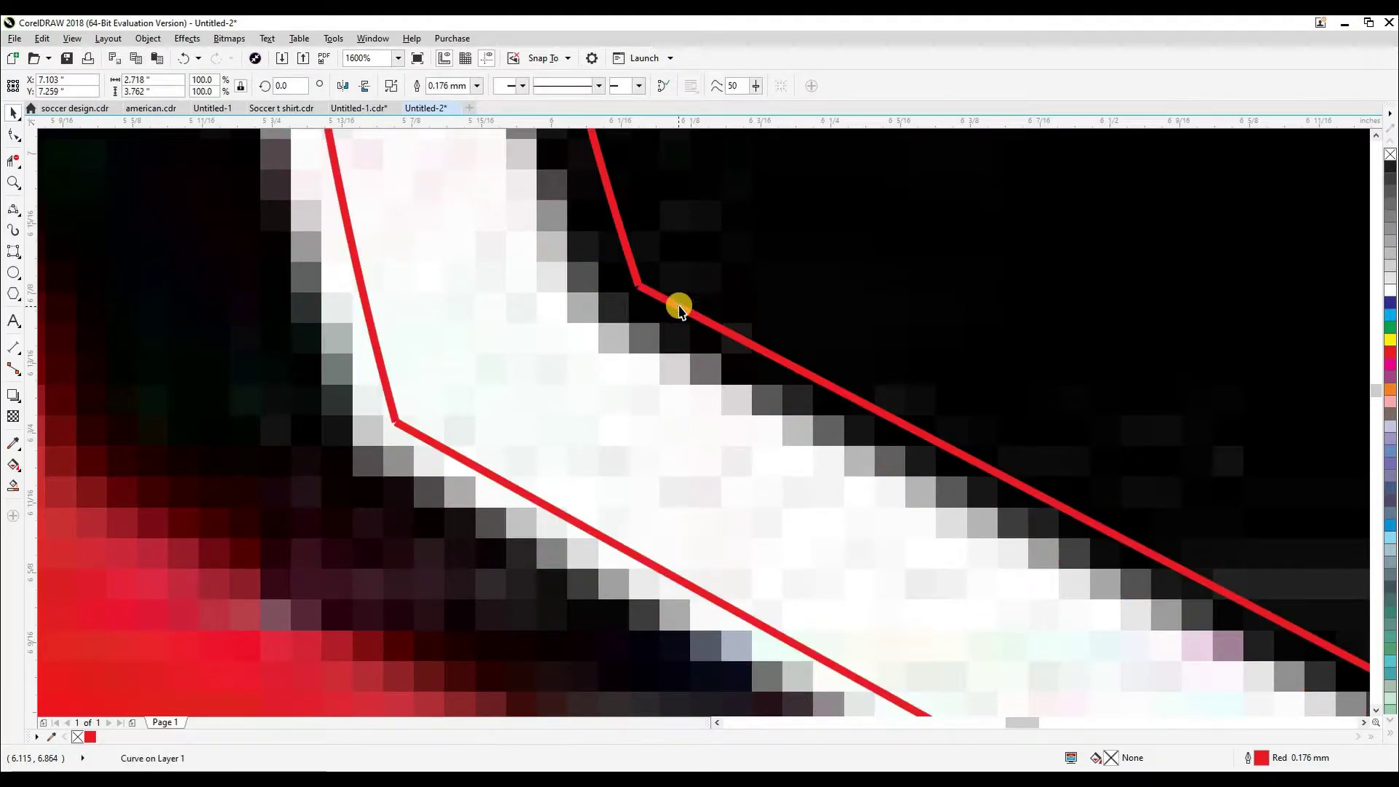
{"action": "key", "text": "ctrl+z"}
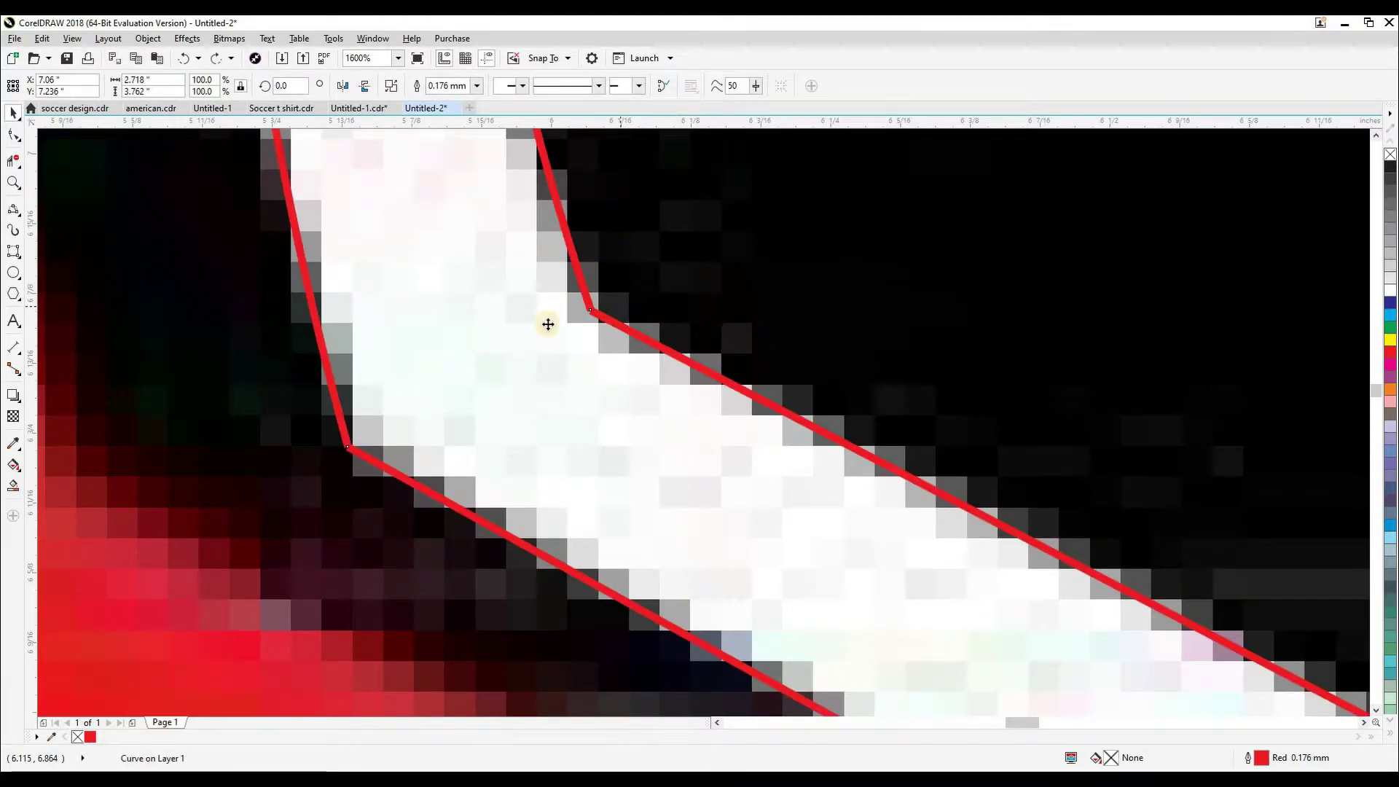
Step: Join the overlapping nodes at the inner and outer bends of the white stripe's outline into a closed shape
{"action": "left_click", "coordinate": [14, 136]}
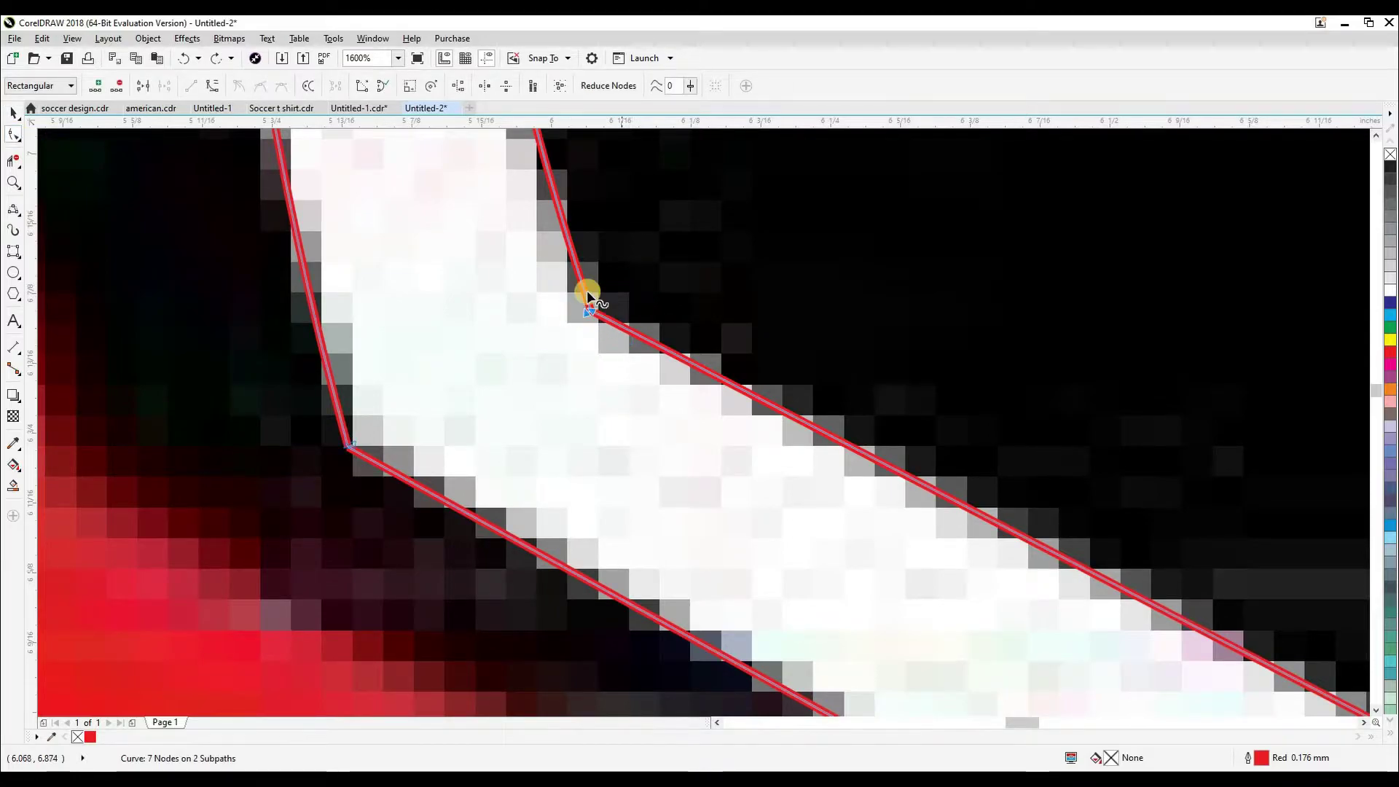
{"action": "left_click", "coordinate": [149, 89]}
{"action": "left_click_drag", "start_coordinate": [386, 421], "coordinate": [324, 474]}
{"action": "left_click", "coordinate": [143, 85]}
{"action": "scroll", "coordinate": [578, 404], "scroll_direction": "down", "scroll_amount": 4}
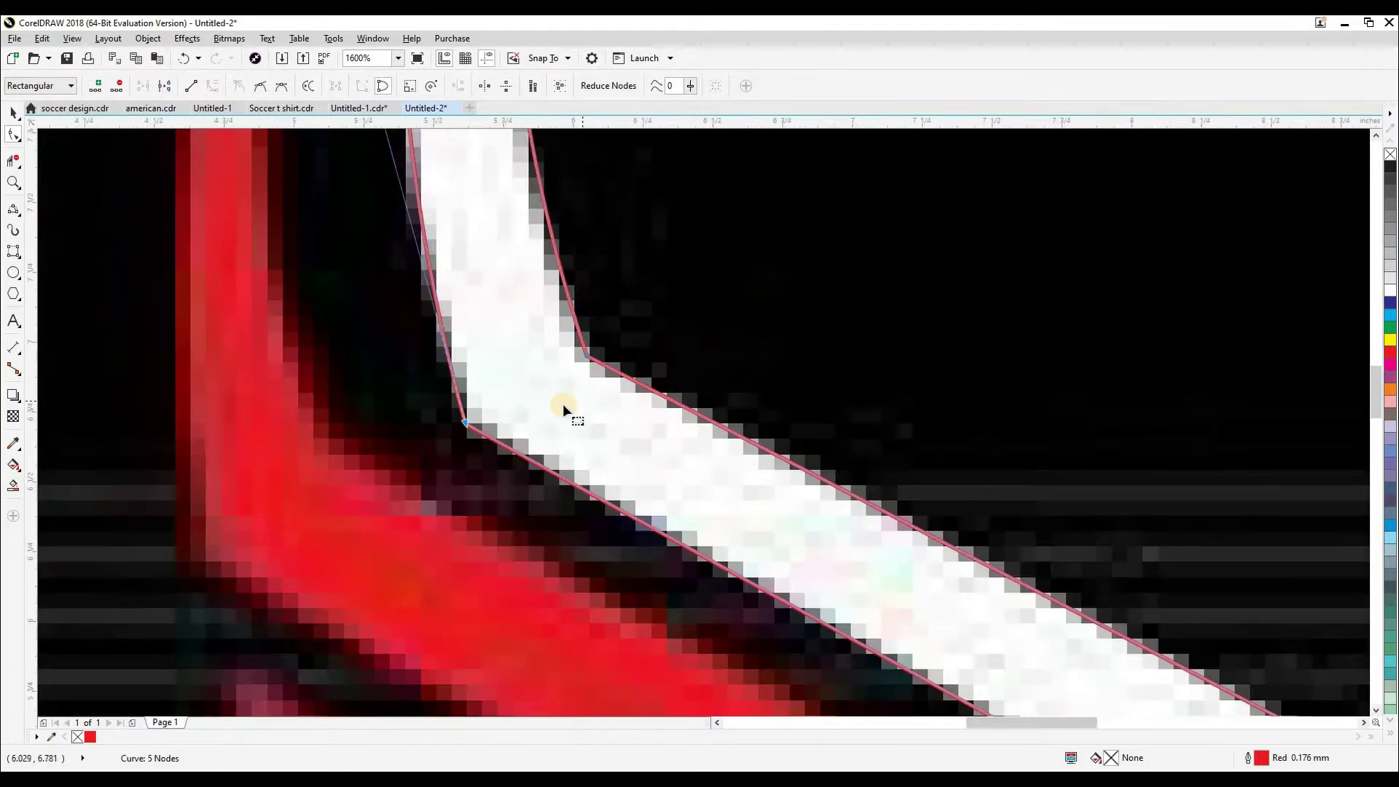
Step: Fill the traced white stripe with cyan and move it 10 inches right onto the blank jersey outline beside the artwork
{"action": "key", "text": "space"}
{"action": "scroll", "coordinate": [578, 399], "scroll_direction": "down", "scroll_amount": 1}
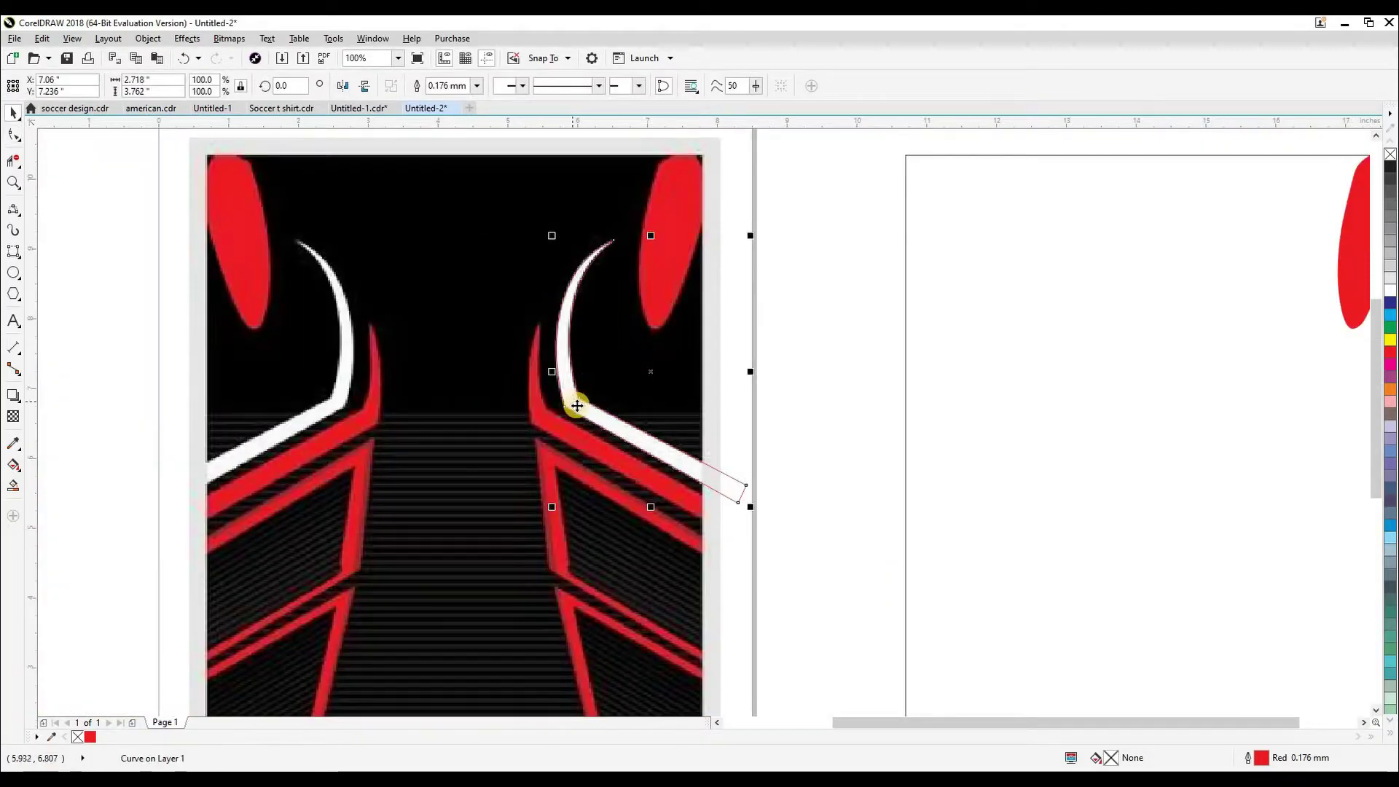
{"action": "left_click_drag", "start_coordinate": [1390, 315], "coordinate": [600, 375]}
{"action": "scroll", "coordinate": [592, 370], "scroll_direction": "down", "scroll_amount": 1}
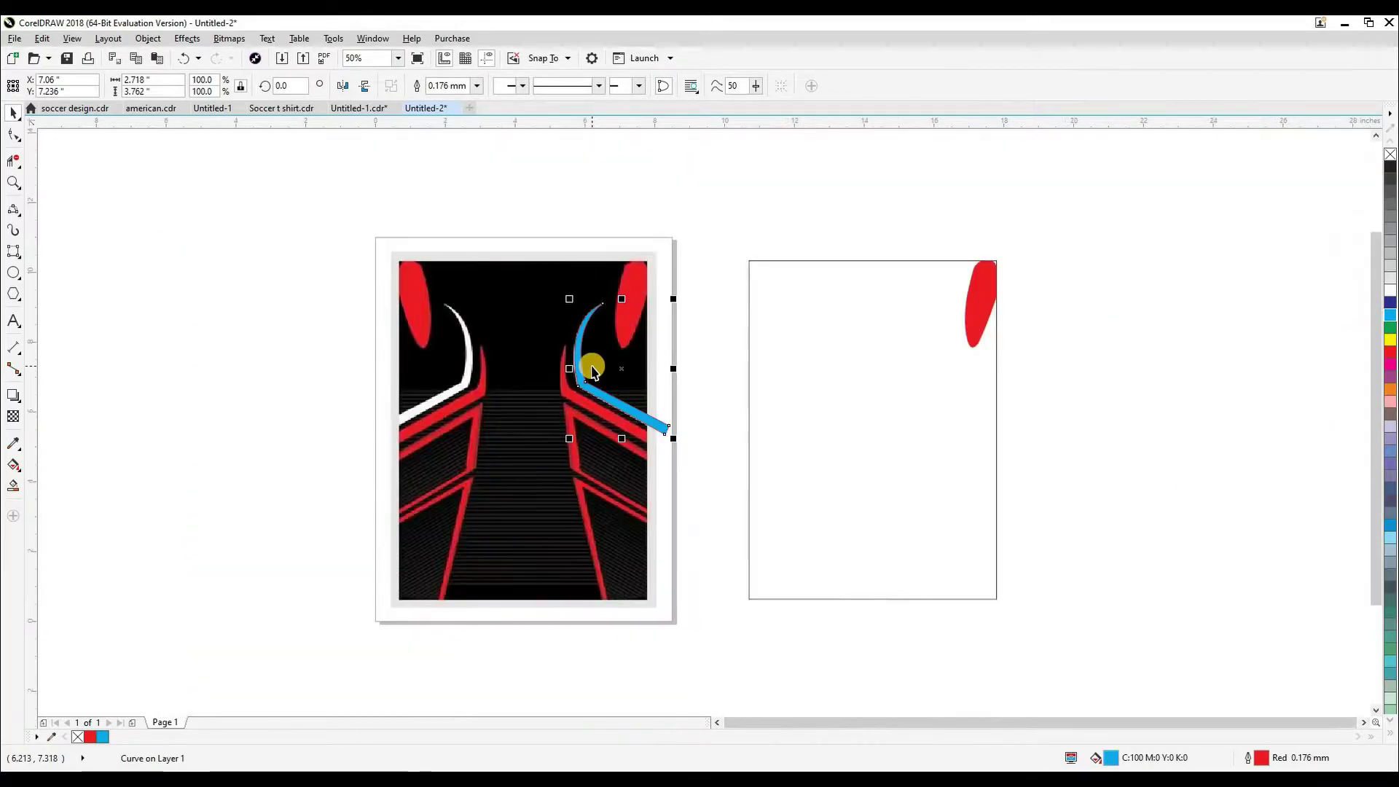
{"action": "left_click_drag", "start_coordinate": [592, 369], "coordinate": [893, 422]}
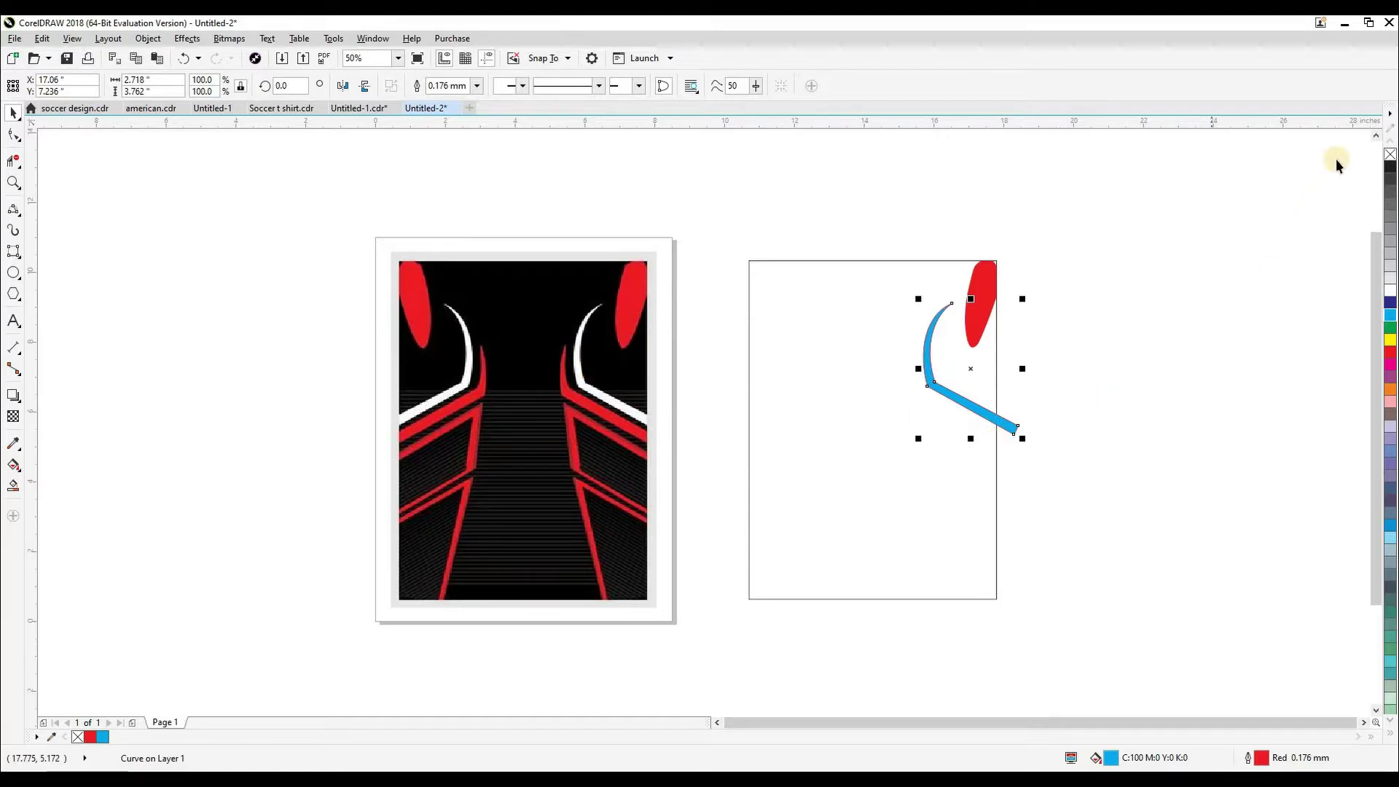
{"action": "left_click", "coordinate": [1254, 328]}
Step: Trace both edges of the right red stripe's curved tip with 3-point curves, about 0.29 × 1.48 in overall, and outline them in cyan
{"action": "scroll", "coordinate": [565, 405], "scroll_direction": "up", "scroll_amount": 2}
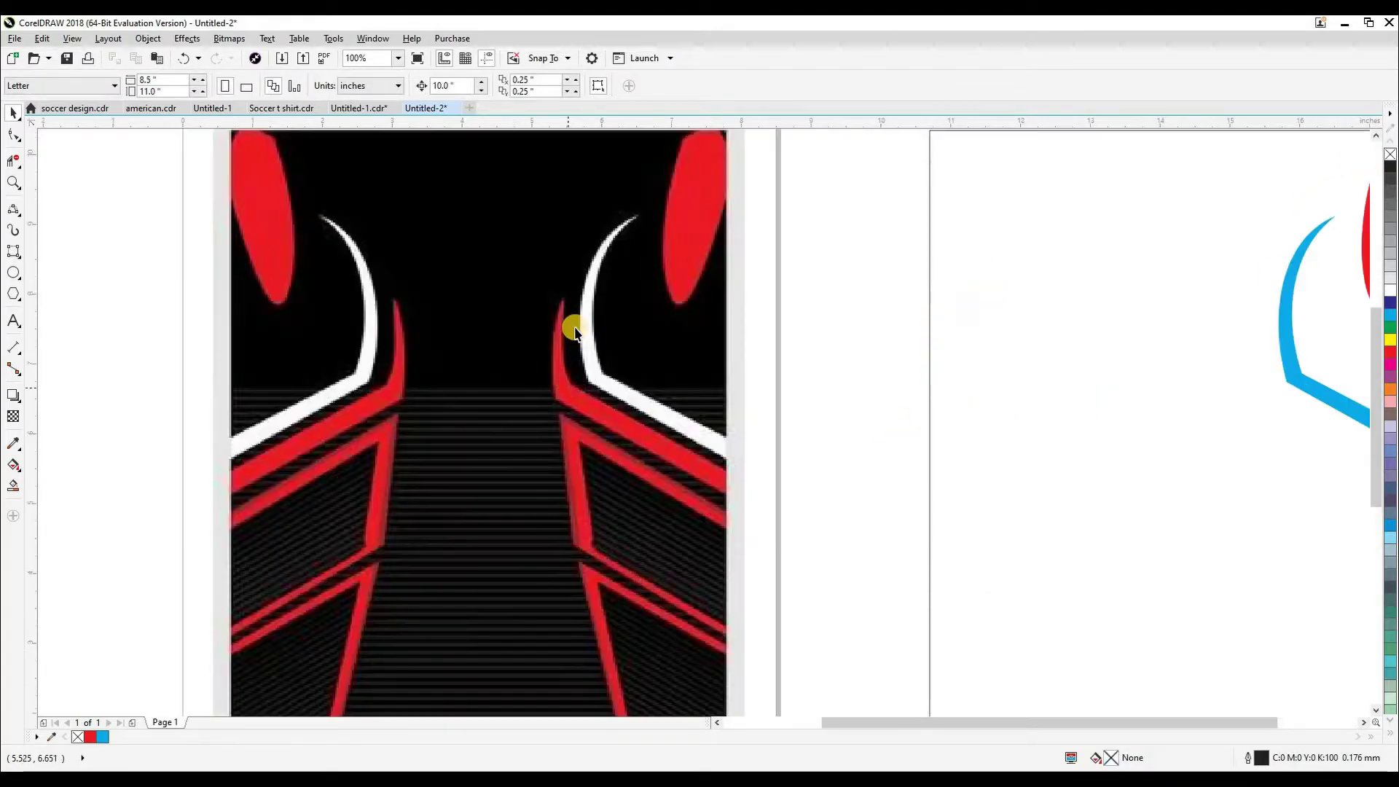
{"action": "scroll", "coordinate": [560, 284], "scroll_direction": "up", "scroll_amount": 1}
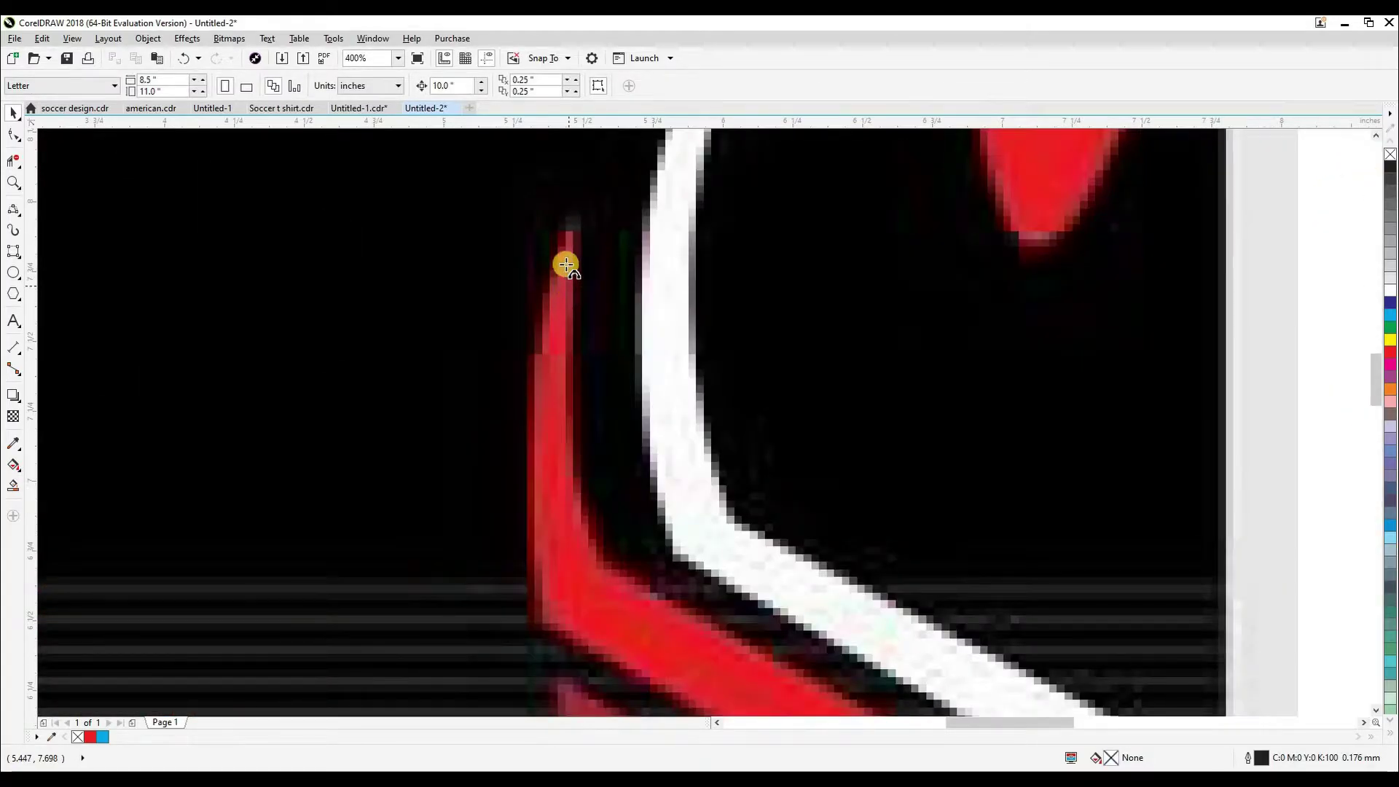
{"action": "key", "text": "F5"}
{"action": "left_click", "coordinate": [577, 208]}
{"action": "left_click_drag", "start_coordinate": [603, 559], "coordinate": [575, 443]}
{"action": "left_click", "coordinate": [576, 446]}
{"action": "left_click_drag", "start_coordinate": [577, 206], "coordinate": [530, 361]}
{"action": "left_click", "coordinate": [490, 389]}
{"action": "key", "text": "space"}
{"action": "right_click", "coordinate": [103, 735]}
Step: Draw a slanted 3-point rectangle from the red stripe's inner bend along its diagonal past the artwork, about 4.02 × 2.44 in overall
{"action": "scroll", "coordinate": [437, 397], "scroll_direction": "down", "scroll_amount": 3}
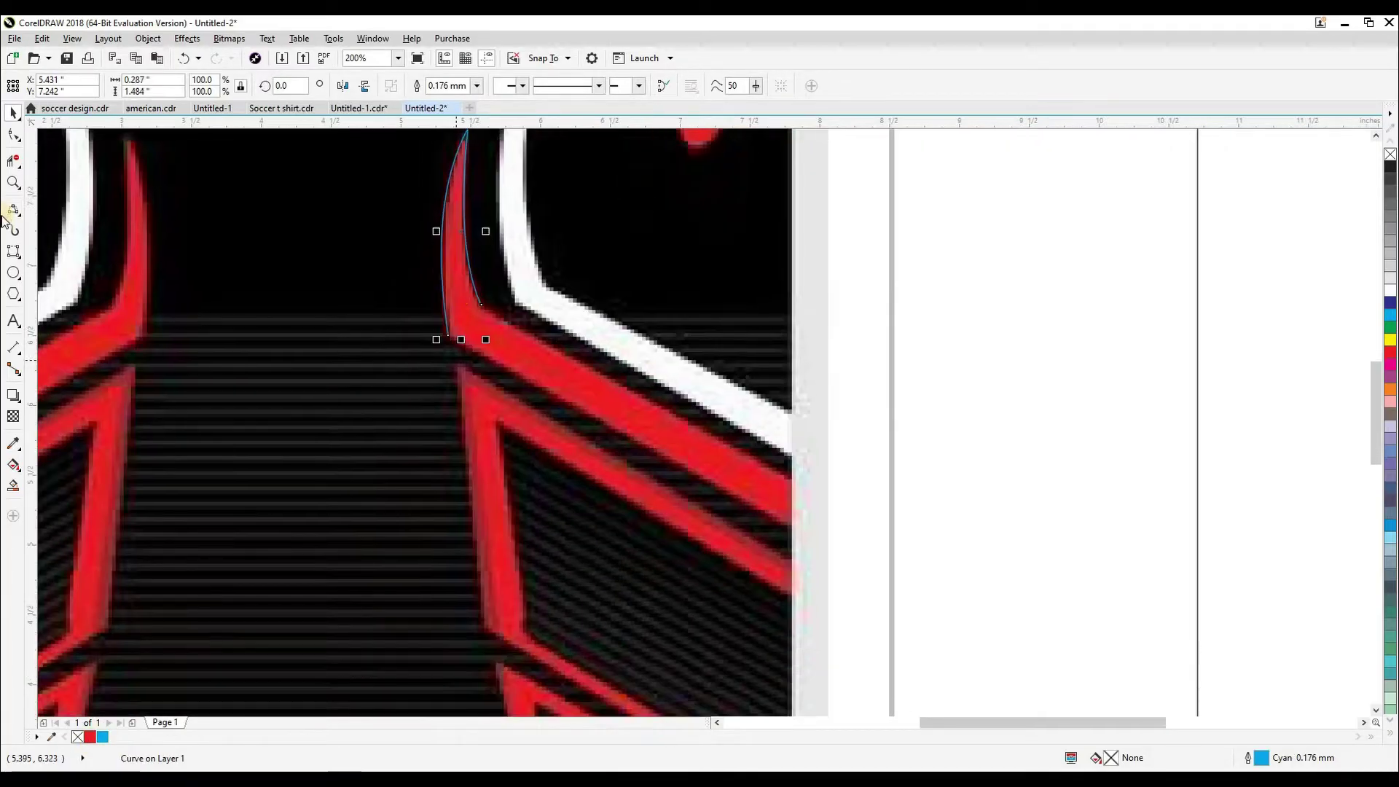
{"action": "scroll", "coordinate": [500, 321], "scroll_direction": "up", "scroll_amount": 2}
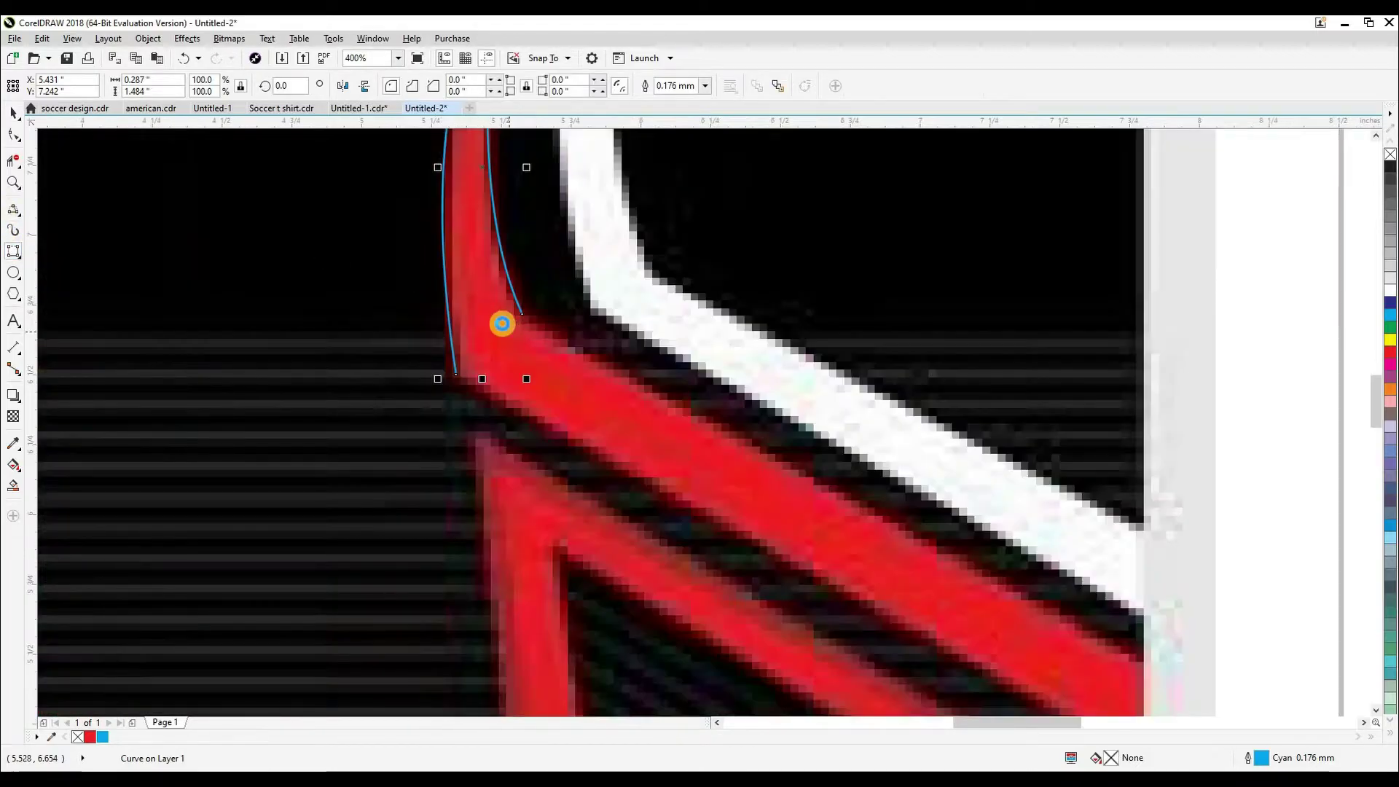
{"action": "scroll", "coordinate": [519, 324], "scroll_direction": "down", "scroll_amount": 2}
{"action": "left_click_drag", "start_coordinate": [734, 445], "coordinate": [1053, 623]}
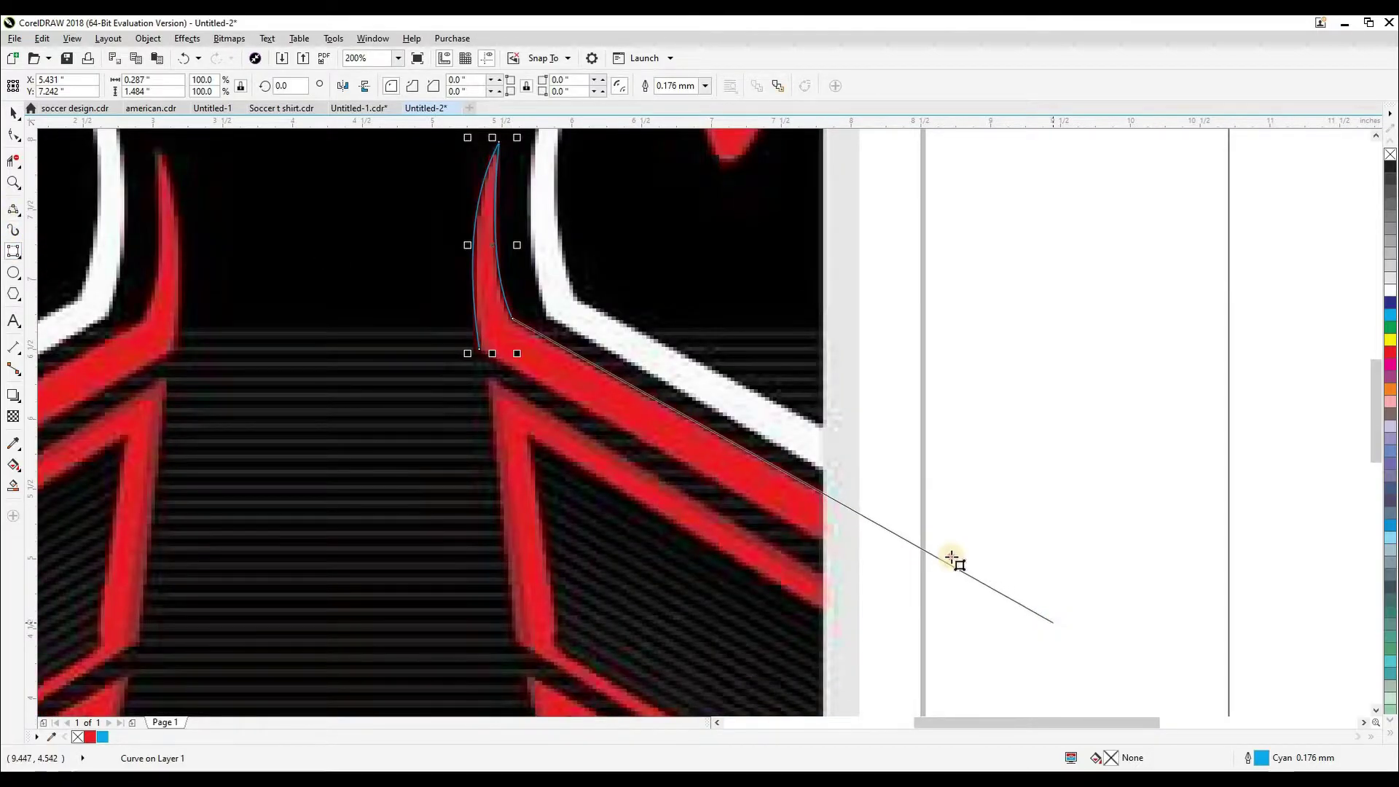
{"action": "left_click", "coordinate": [510, 365]}
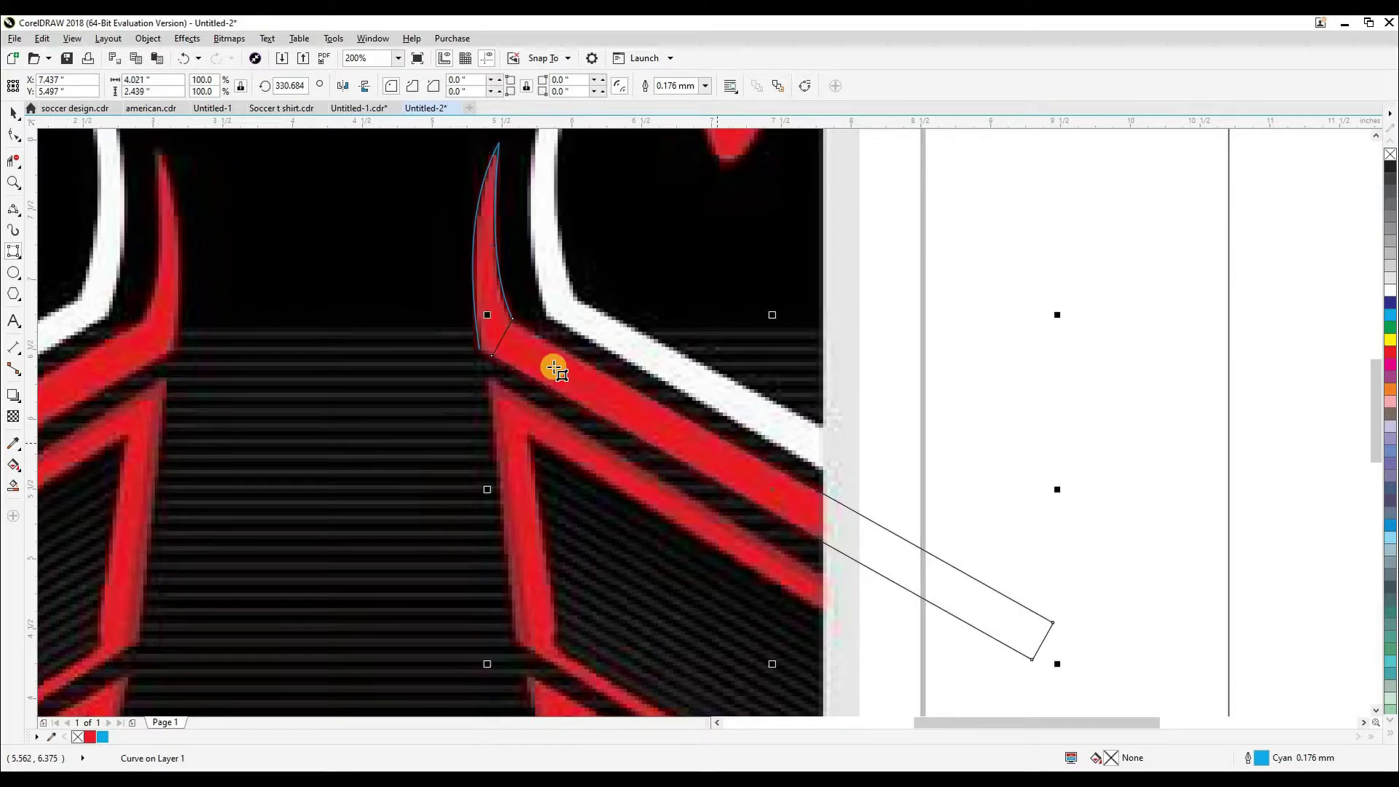
Step: Convert the rectangle to curves and snap its lower corner node to the curve's end at the red stripe's outer bend
{"action": "scroll", "coordinate": [552, 369], "scroll_direction": "up", "scroll_amount": 2}
{"action": "key", "text": "ctrl+q"}
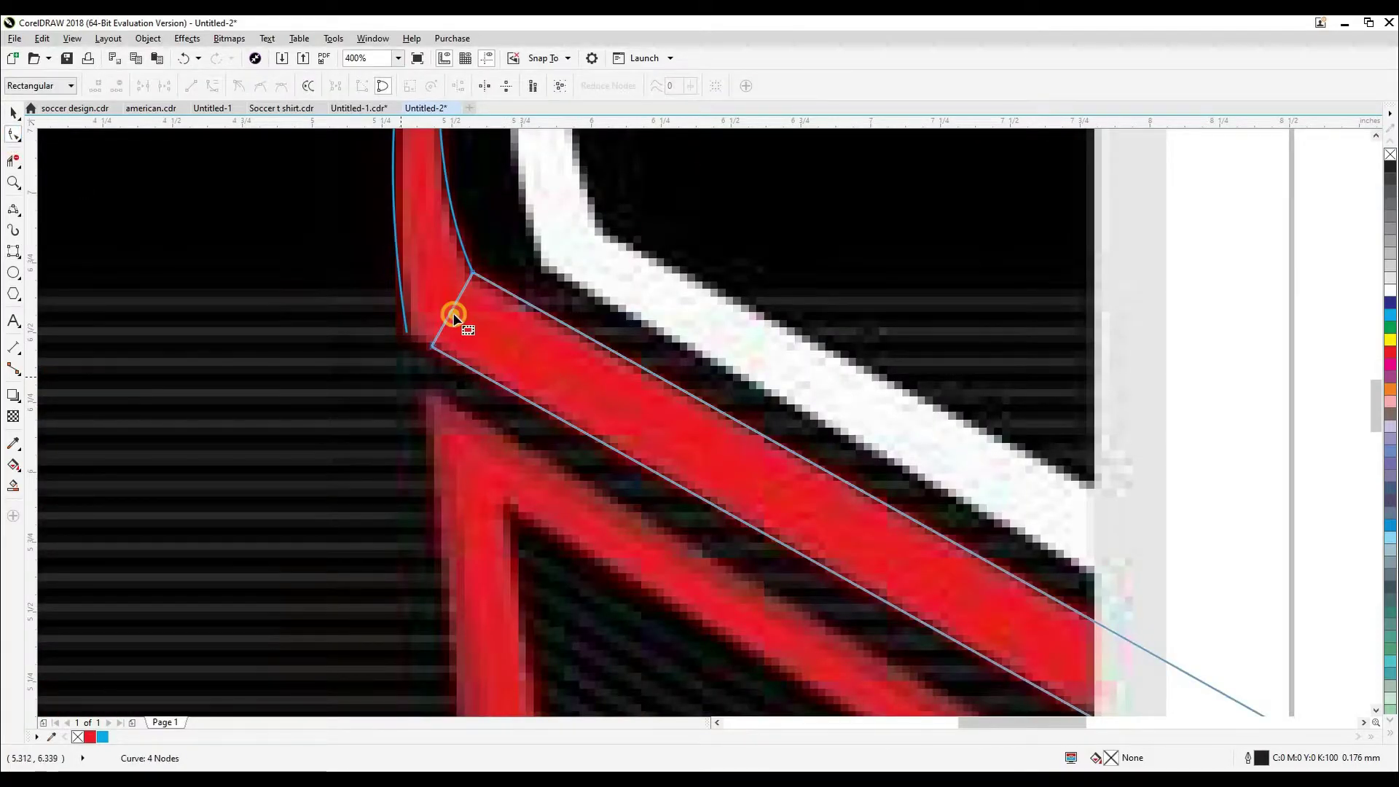
{"action": "scroll", "coordinate": [430, 347], "scroll_direction": "up", "scroll_amount": 2}
{"action": "left_click_drag", "start_coordinate": [429, 347], "coordinate": [381, 321]}
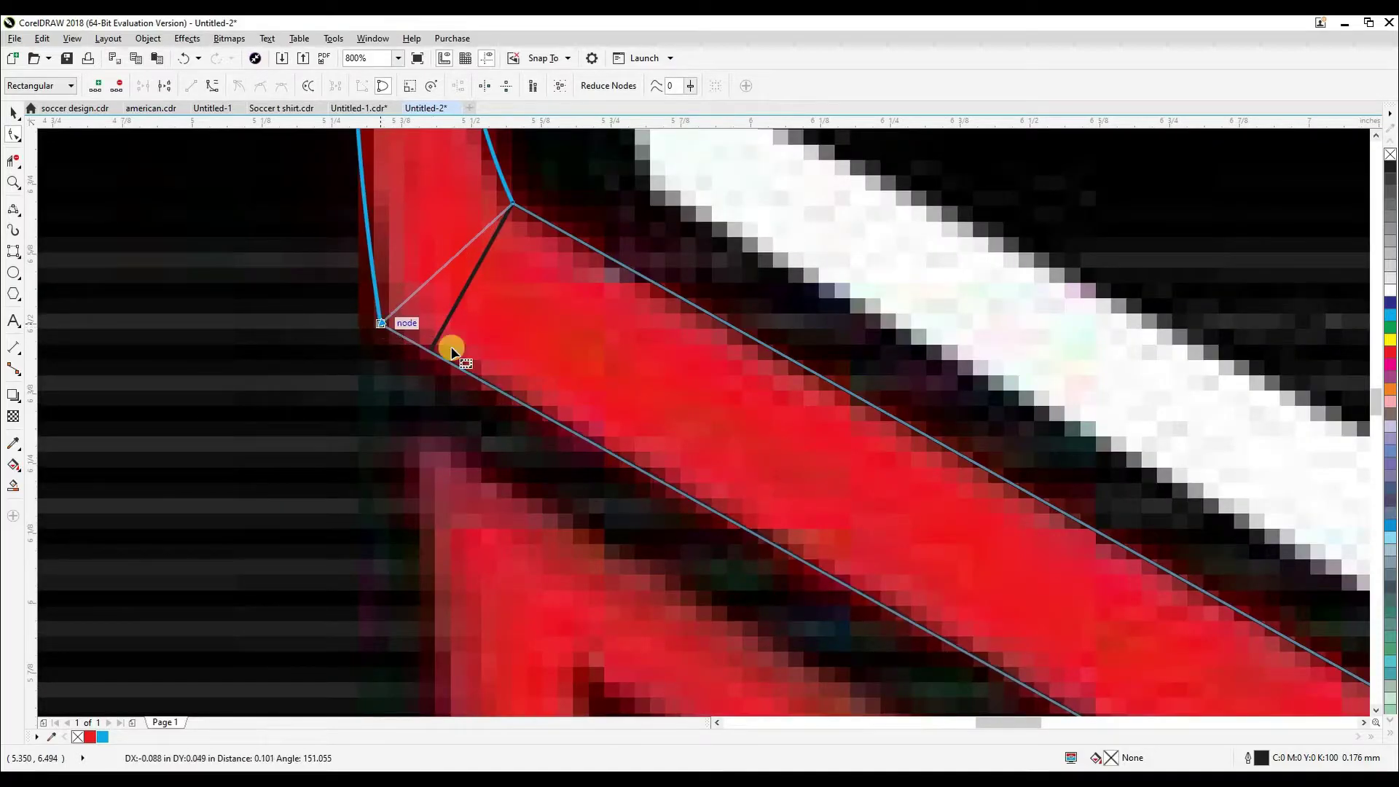
{"action": "scroll", "coordinate": [466, 379], "scroll_direction": "down", "scroll_amount": 2}
{"action": "scroll", "coordinate": [764, 520], "scroll_direction": "down", "scroll_amount": 2}
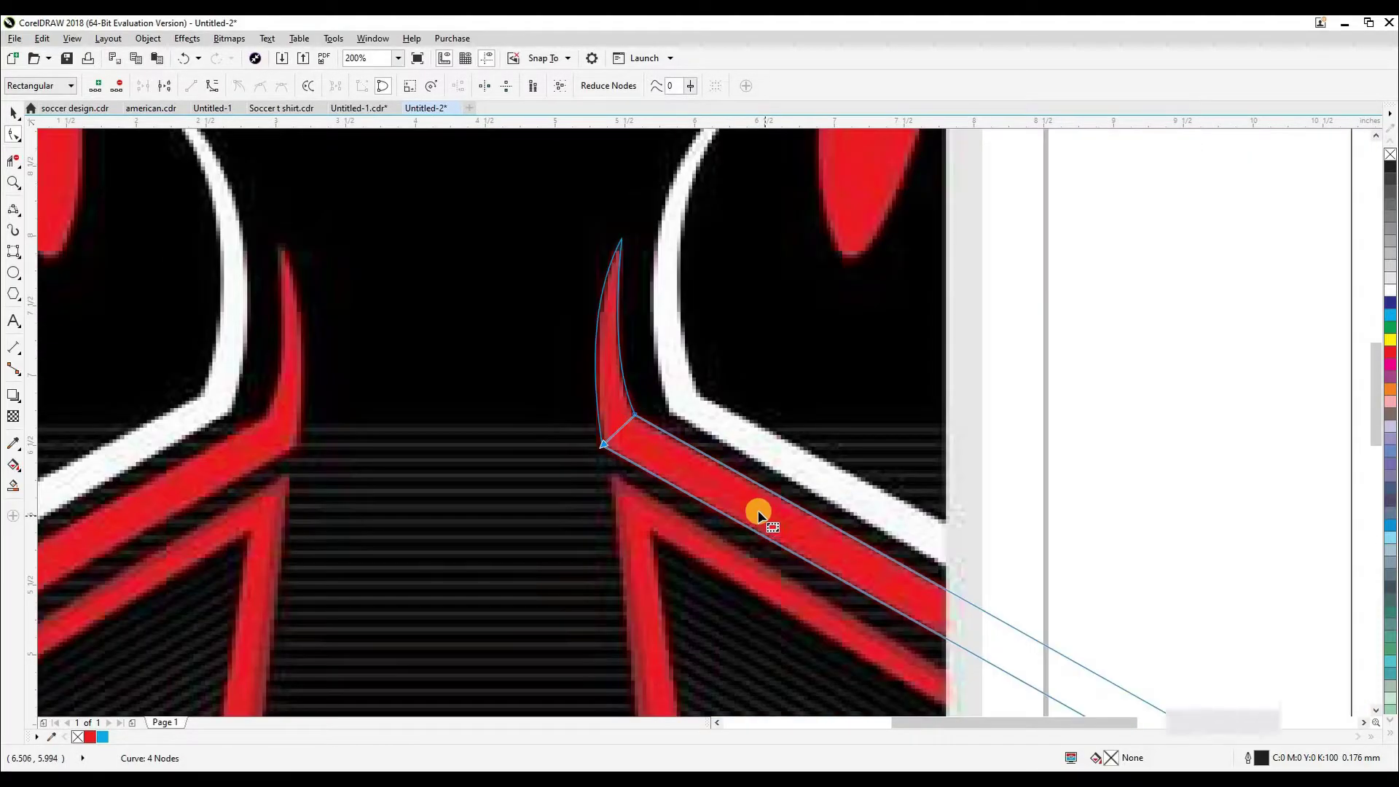
Step: Remove the short segment crossing the red stripe at its bend with the Virtual Segment Delete tool
{"action": "scroll", "coordinate": [612, 406], "scroll_direction": "up", "scroll_amount": 2}
{"action": "key", "text": "space"}
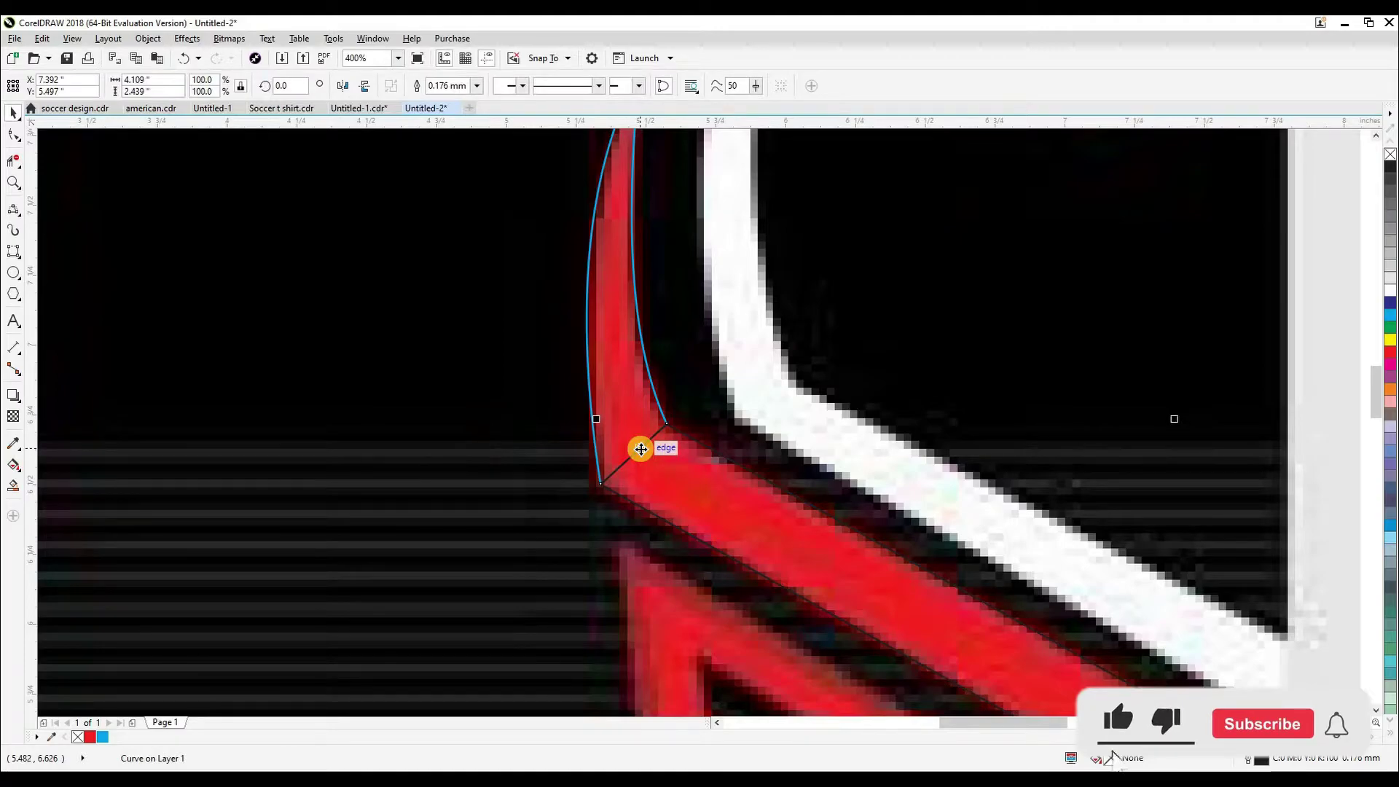
{"action": "left_click", "coordinate": [14, 160]}
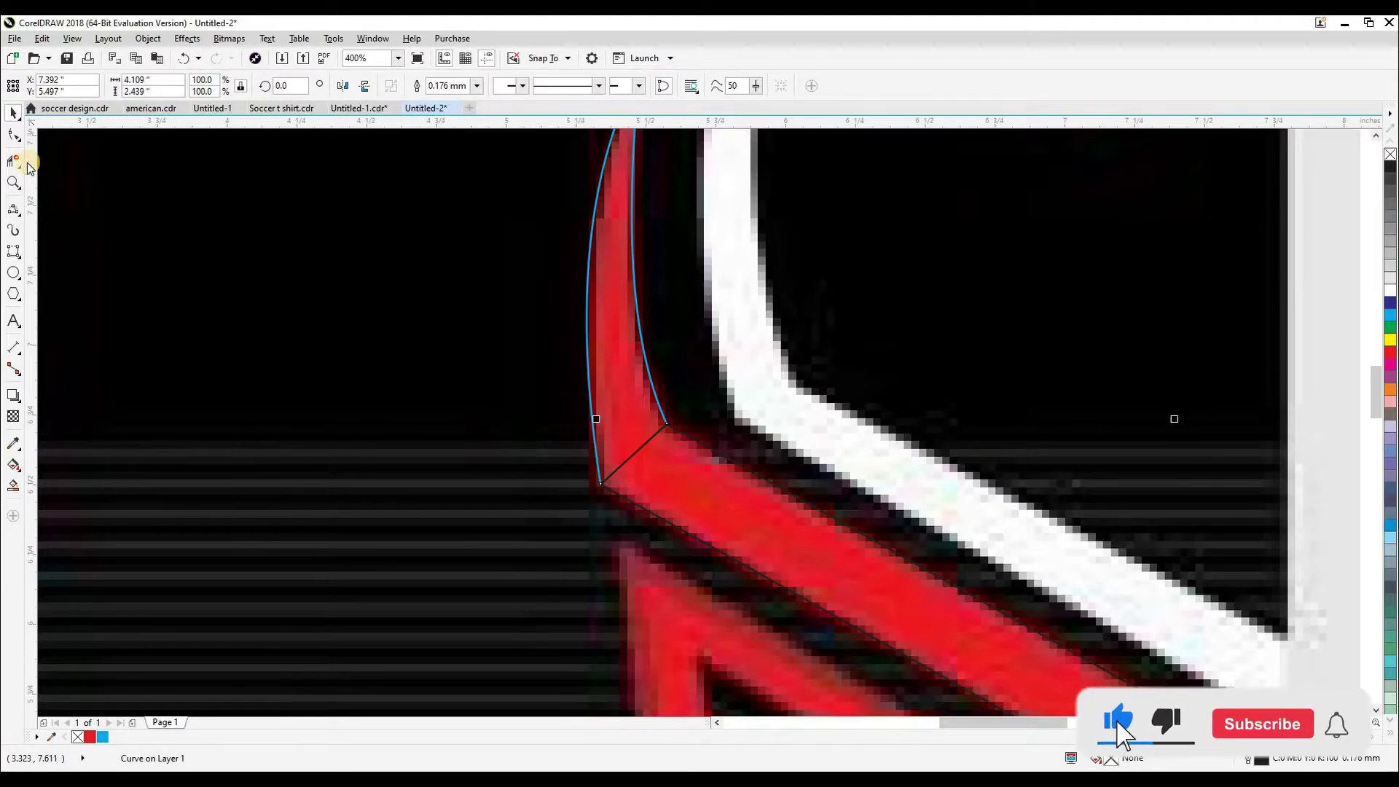
{"action": "left_click", "coordinate": [638, 447]}
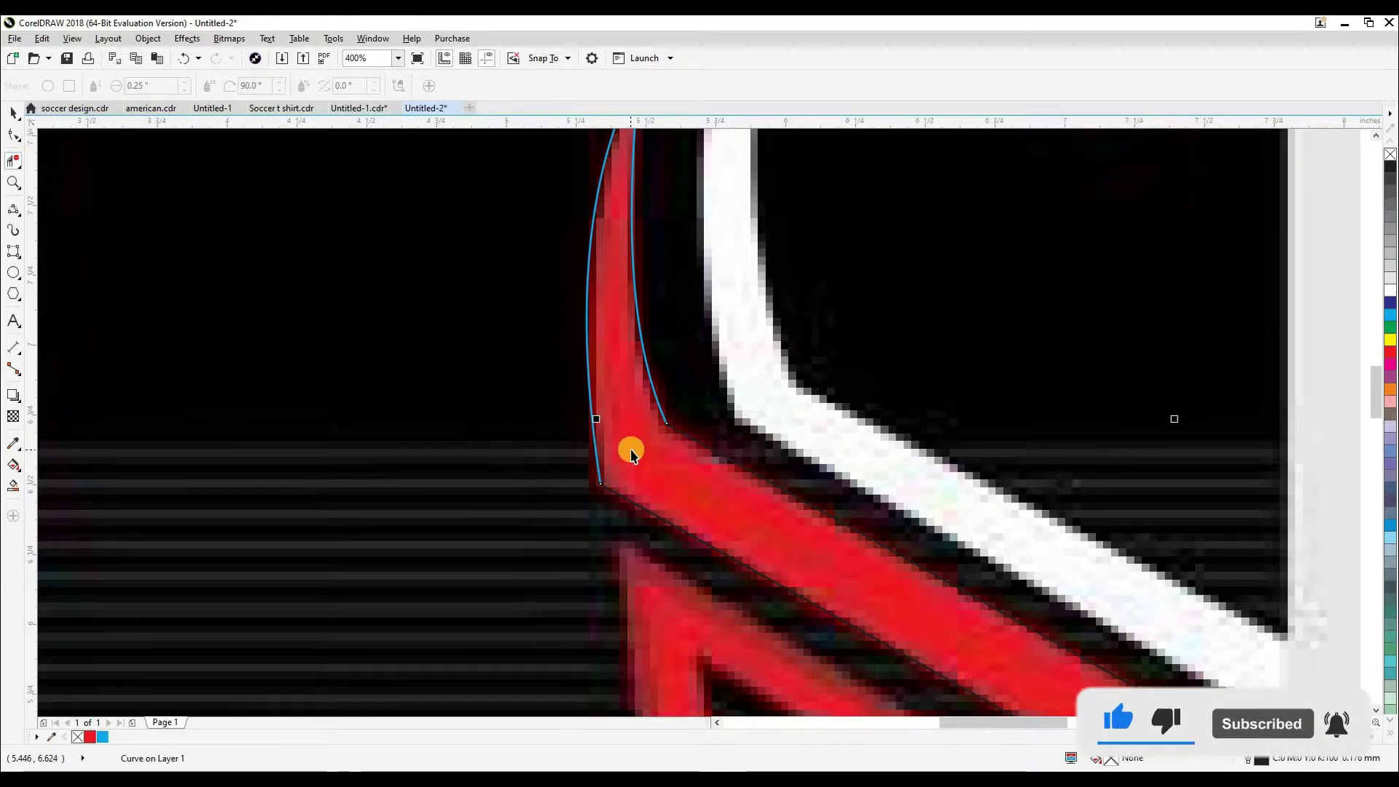
Step: Combine the red stripe's diagonal outline with the curved tip outline into one curve
{"action": "key", "text": "space"}
{"action": "scroll", "coordinate": [628, 446], "scroll_direction": "down", "scroll_amount": 1}
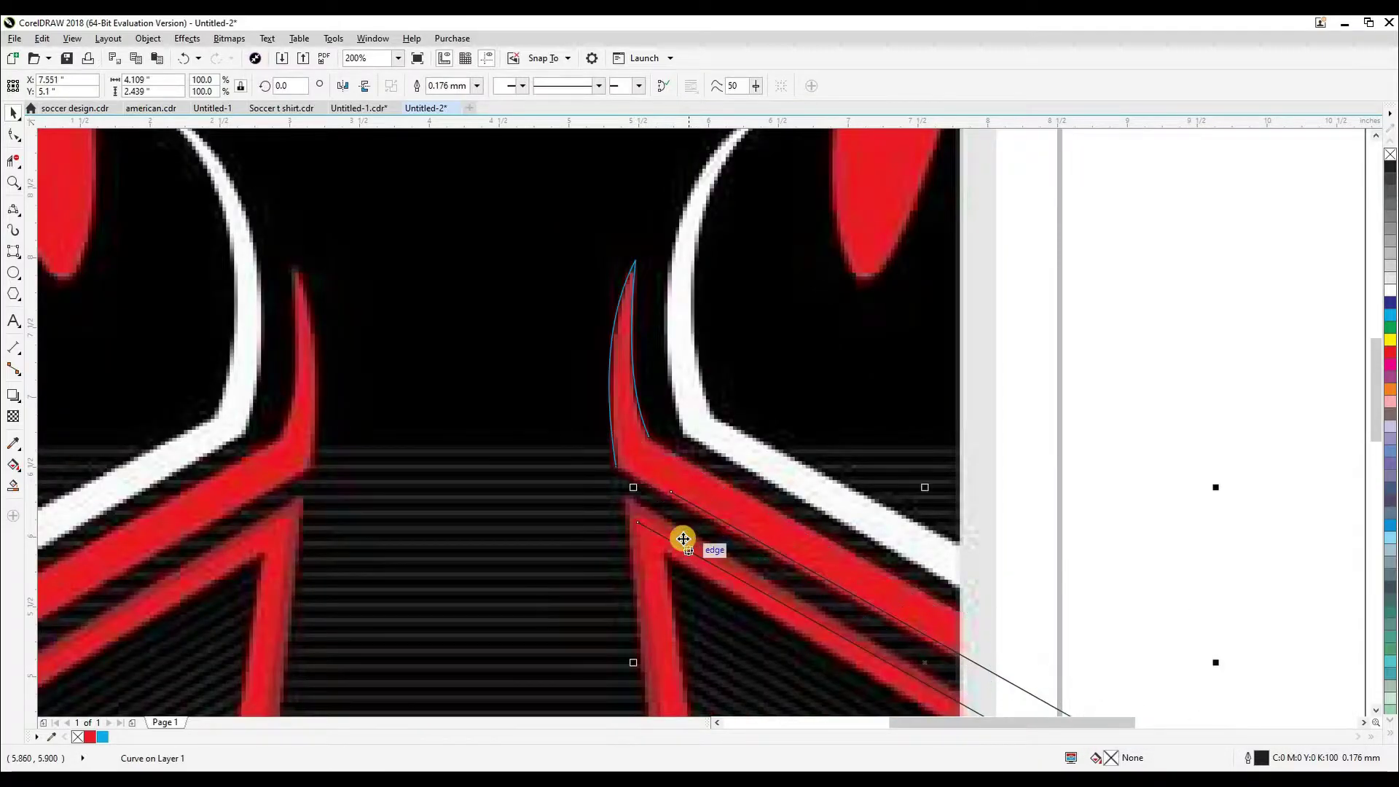
{"action": "left_click", "coordinate": [633, 383], "text": "shift"}
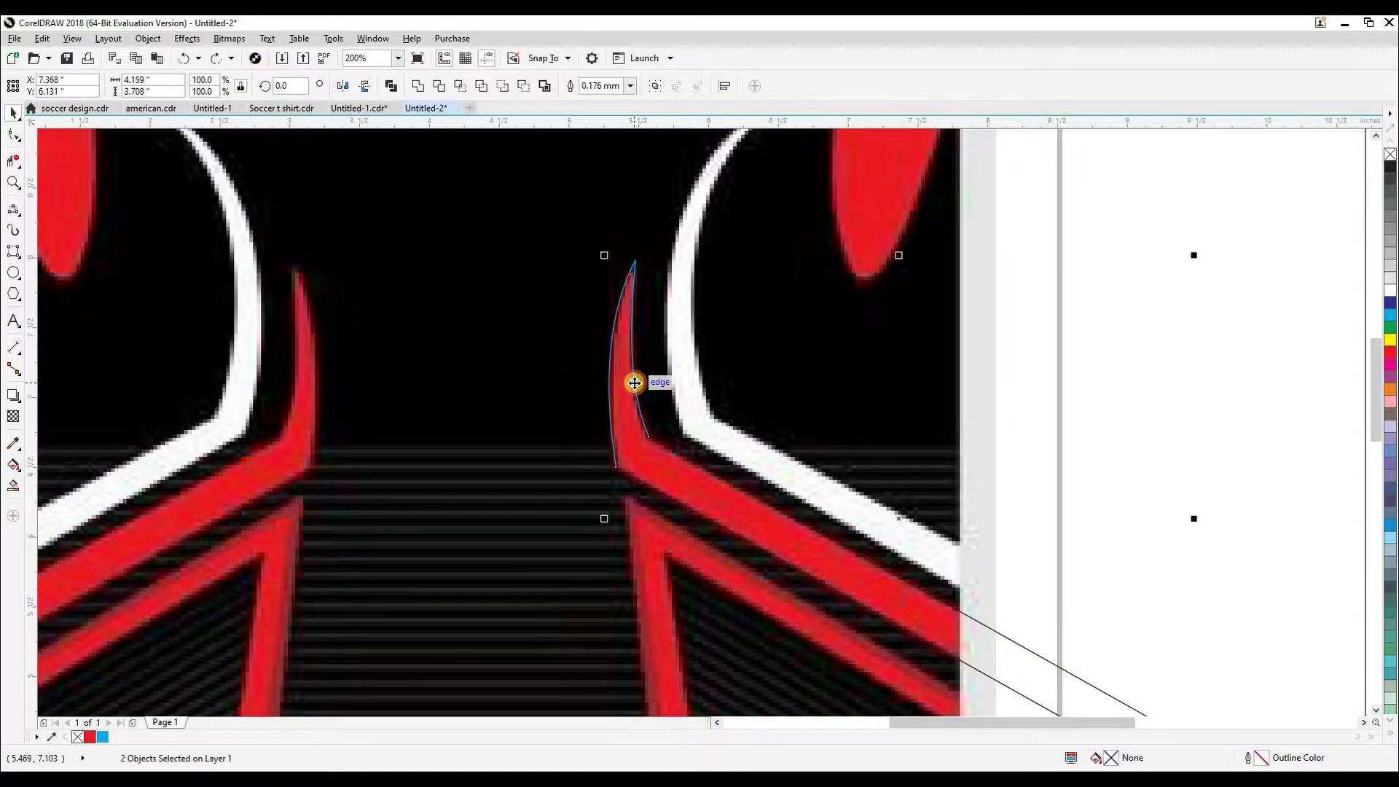
{"action": "key", "text": "ctrl+l"}
Step: Join the overlapping nodes at both bends of the red stripe's outline and move it 10 inches right onto the blank jersey outline
{"action": "scroll", "coordinate": [644, 453], "scroll_direction": "up", "scroll_amount": 1}
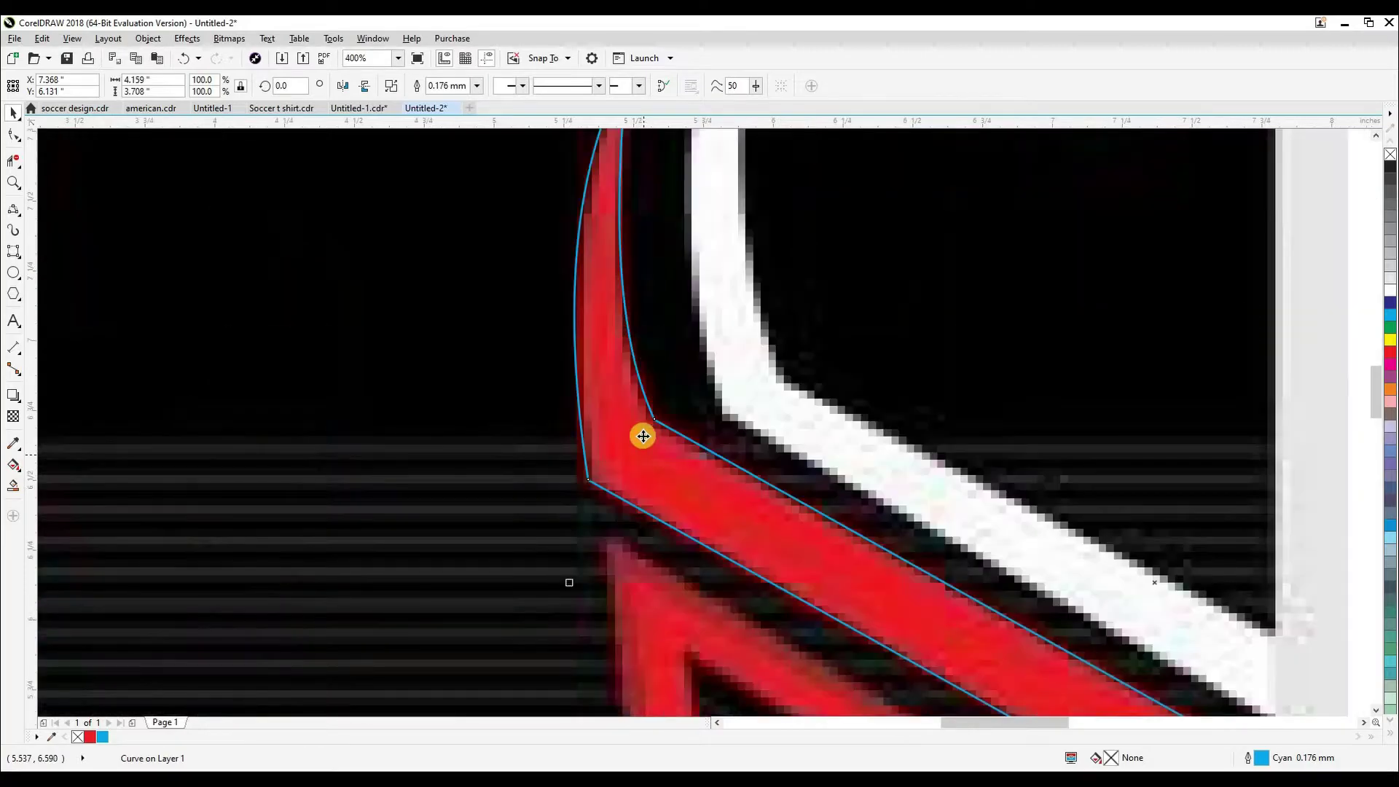
{"action": "left_click", "coordinate": [14, 135]}
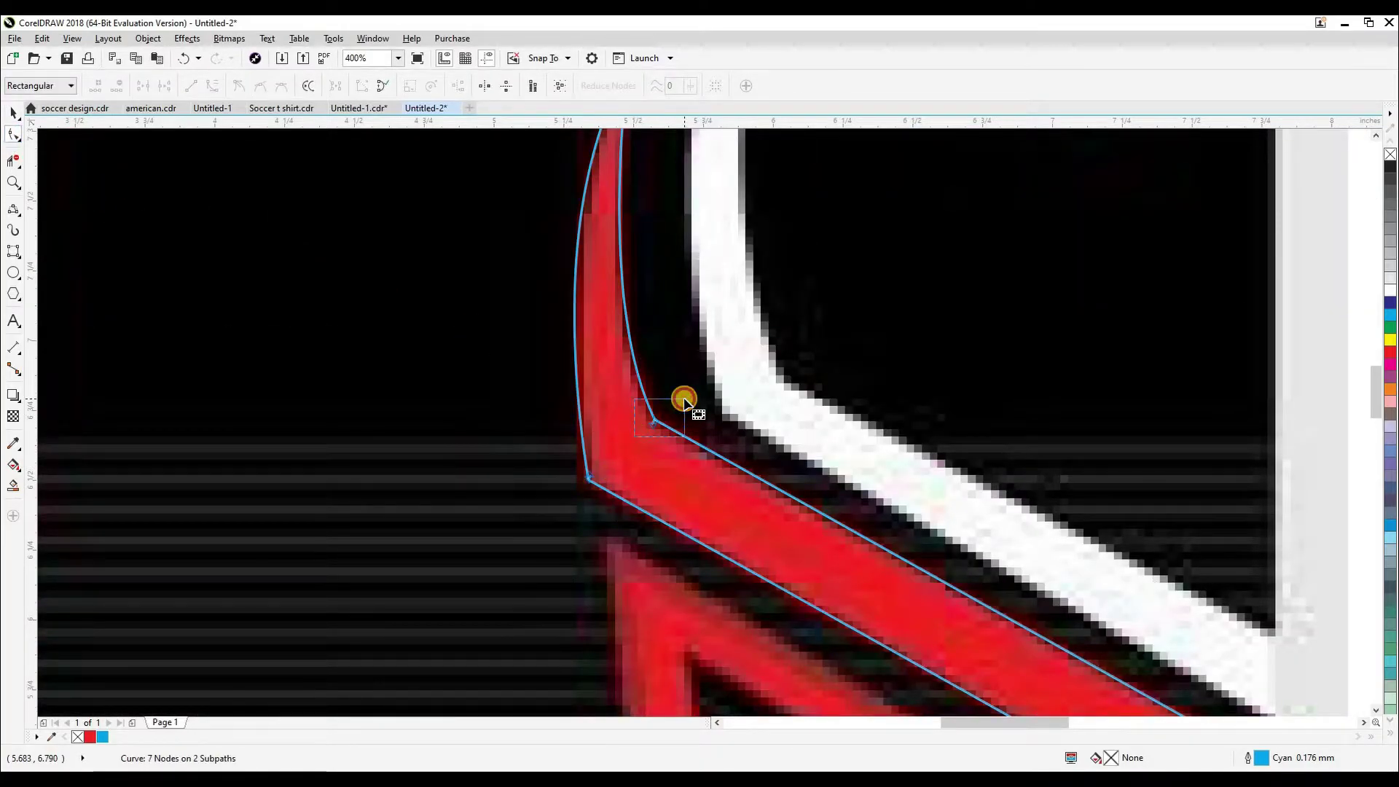
{"action": "left_click_drag", "start_coordinate": [685, 400], "coordinate": [684, 402]}
{"action": "left_click", "coordinate": [142, 86]}
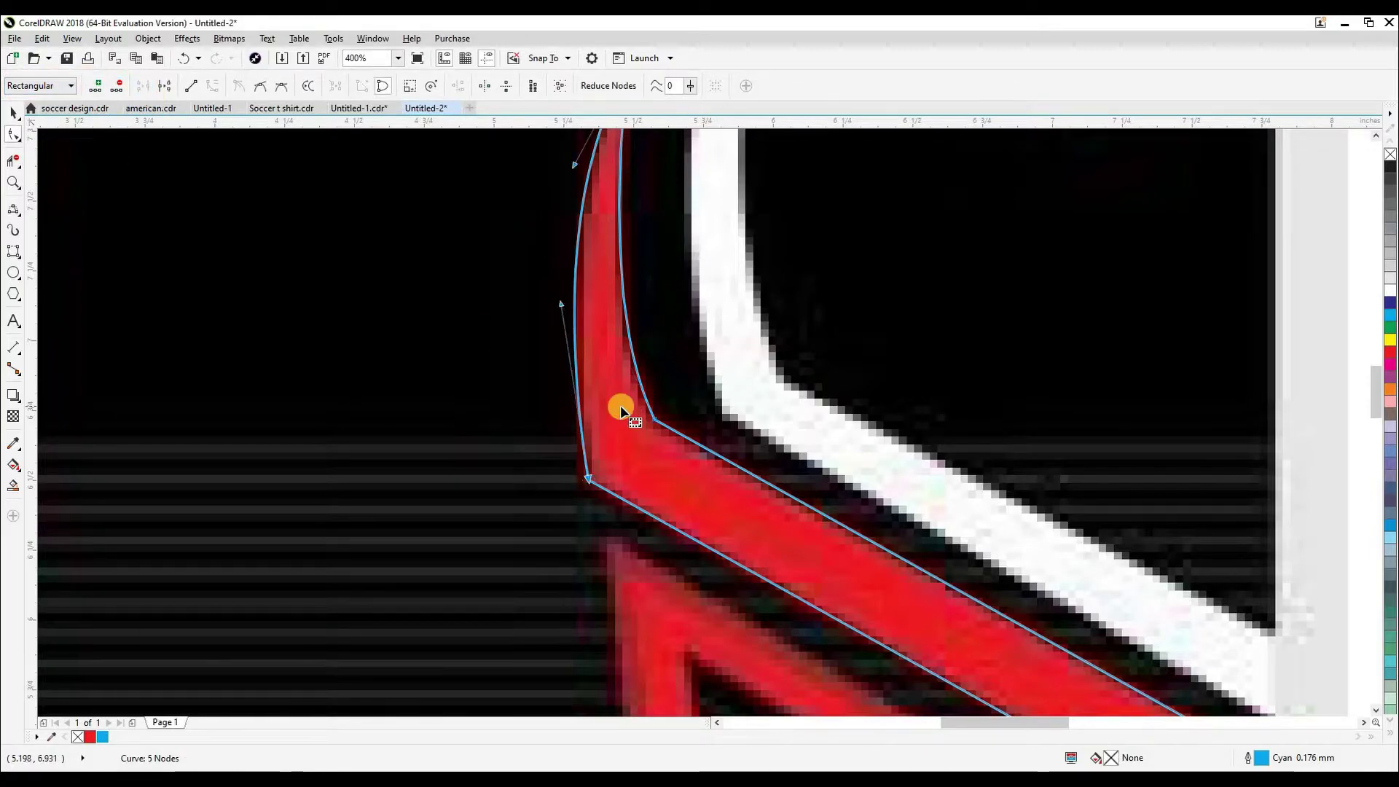
{"action": "scroll", "coordinate": [628, 410], "scroll_direction": "down", "scroll_amount": 2}
{"action": "key", "text": "space"}
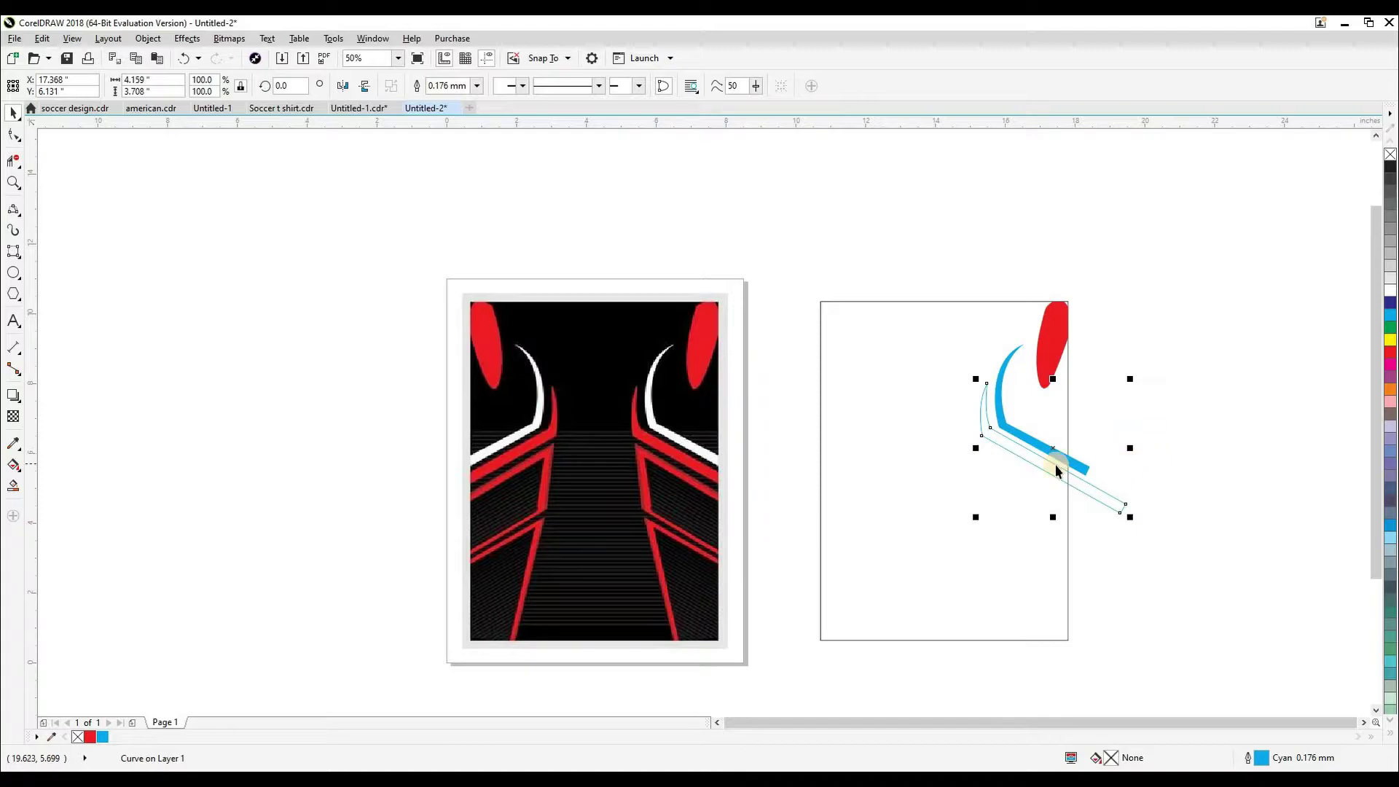
Step: Draw a large slanted 3-point rectangle from the upper red frame's top corner along its upper edge, about 4.96 × 3.80 in overall
{"action": "scroll", "coordinate": [654, 482], "scroll_direction": "up", "scroll_amount": 5}
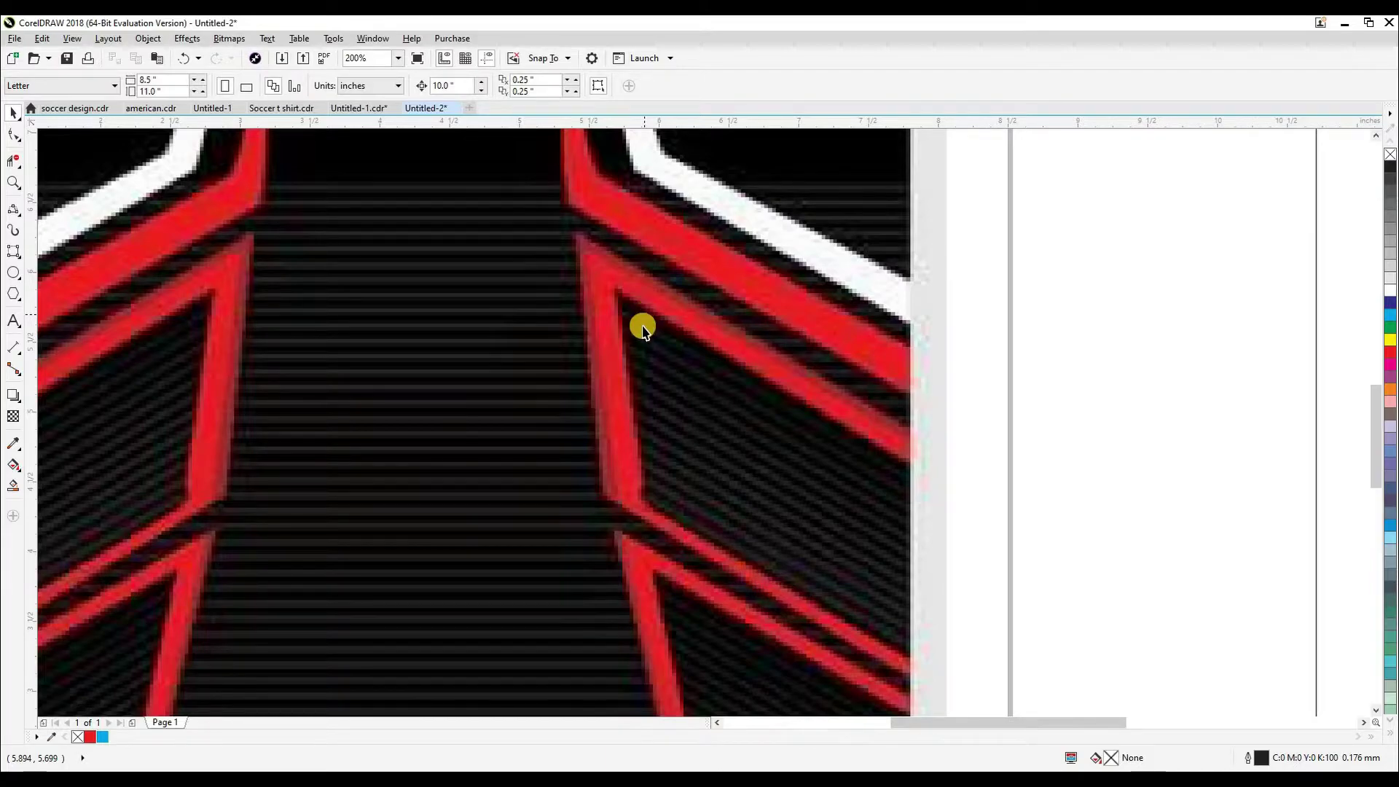
{"action": "left_click_drag", "start_coordinate": [643, 325], "coordinate": [649, 285]}
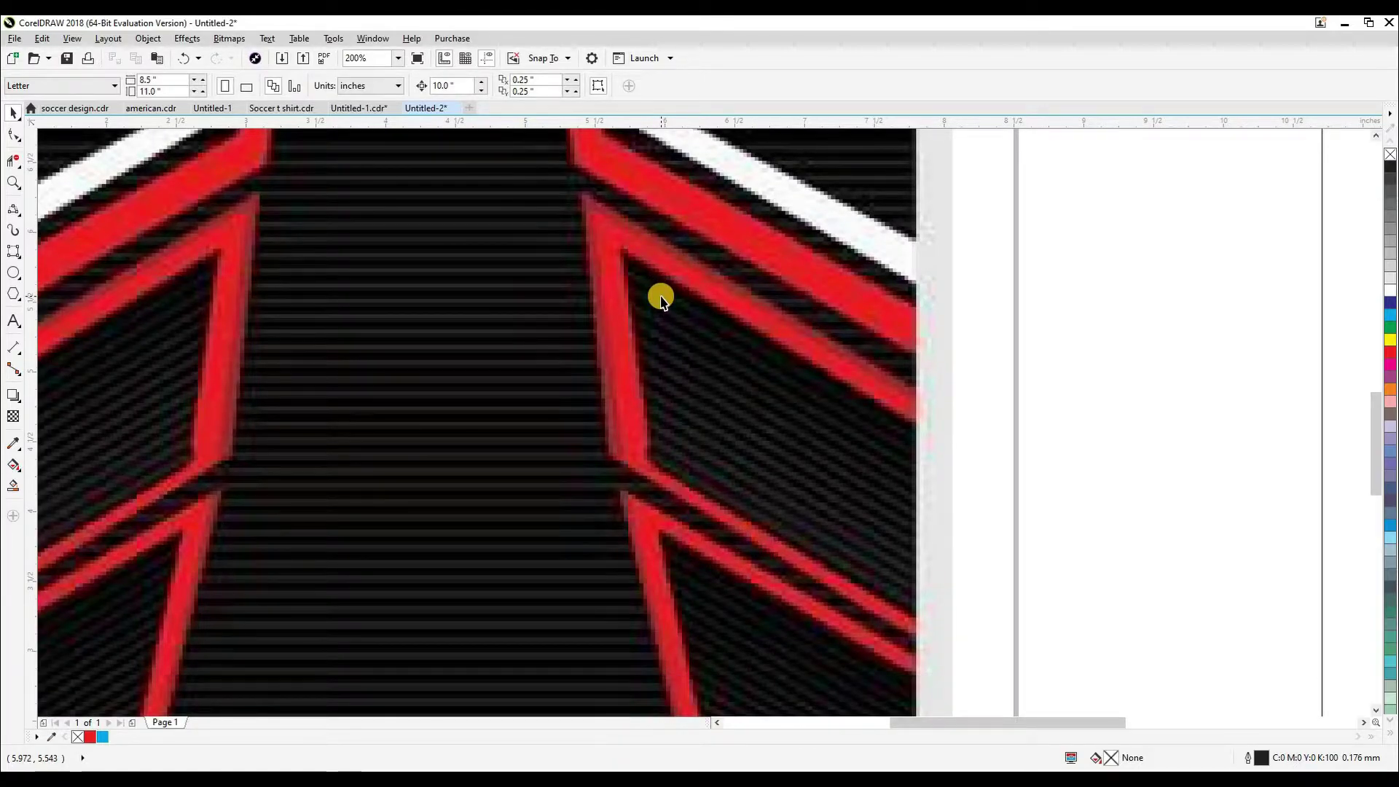
{"action": "left_click", "coordinate": [8, 252]}
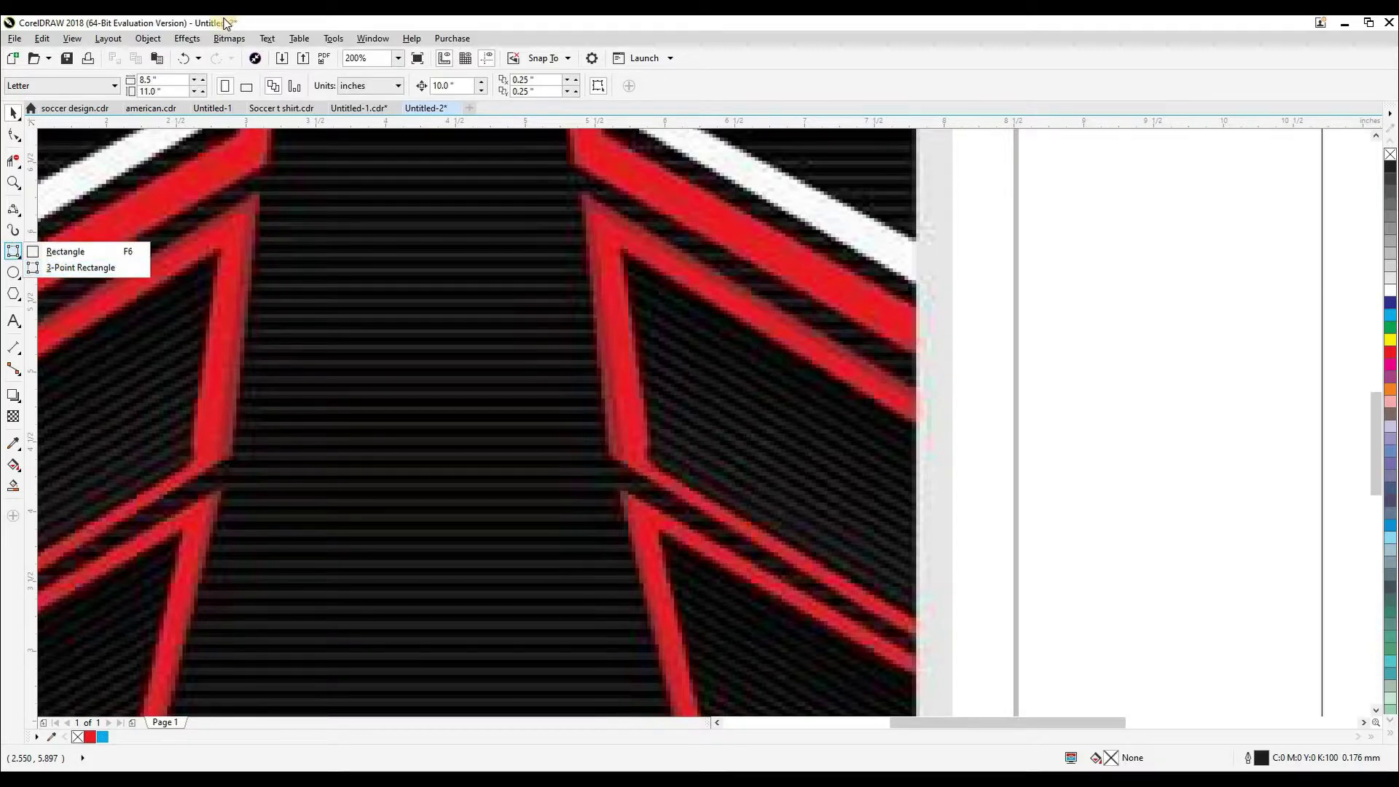
{"action": "left_click", "coordinate": [726, 308]}
{"action": "left_click", "coordinate": [13, 251]}
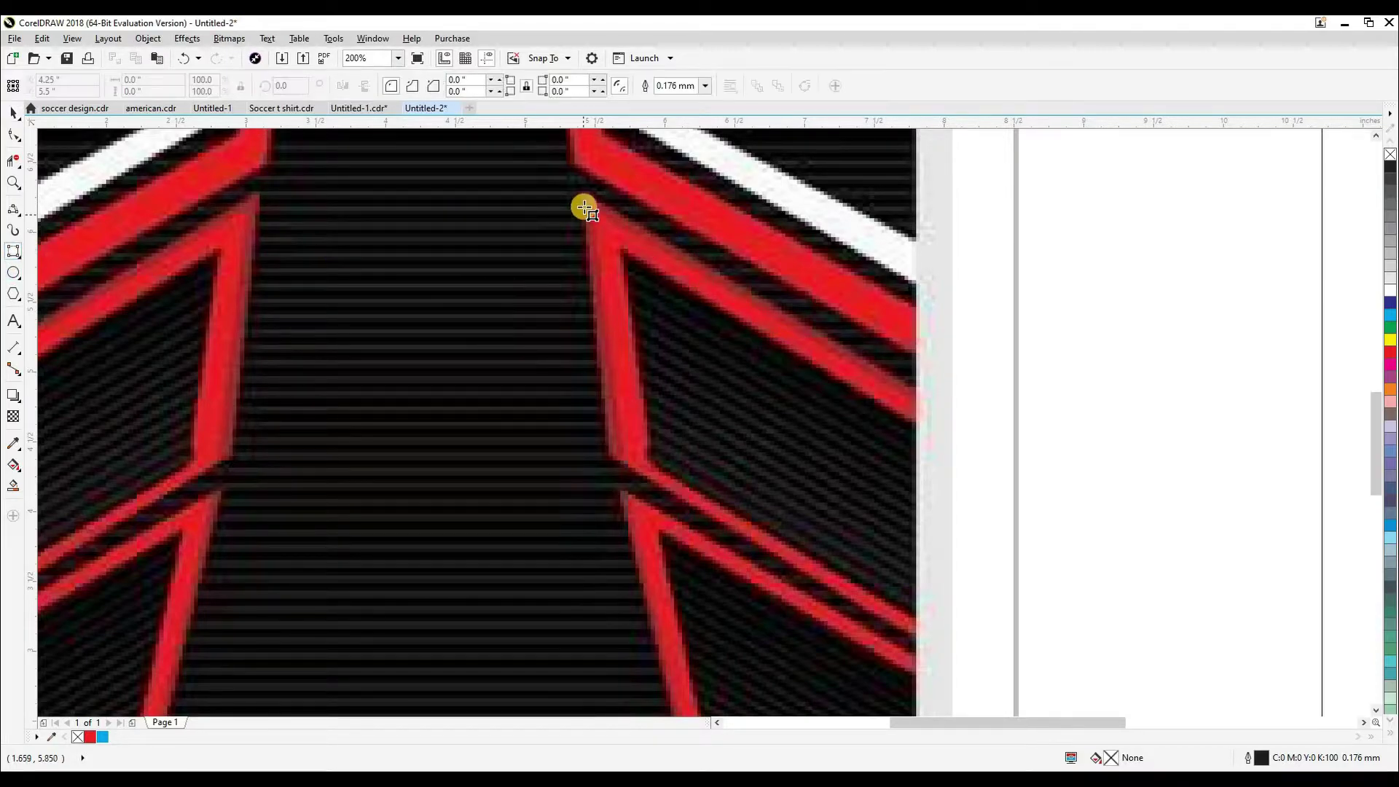
{"action": "left_click_drag", "start_coordinate": [583, 193], "coordinate": [1168, 539]}
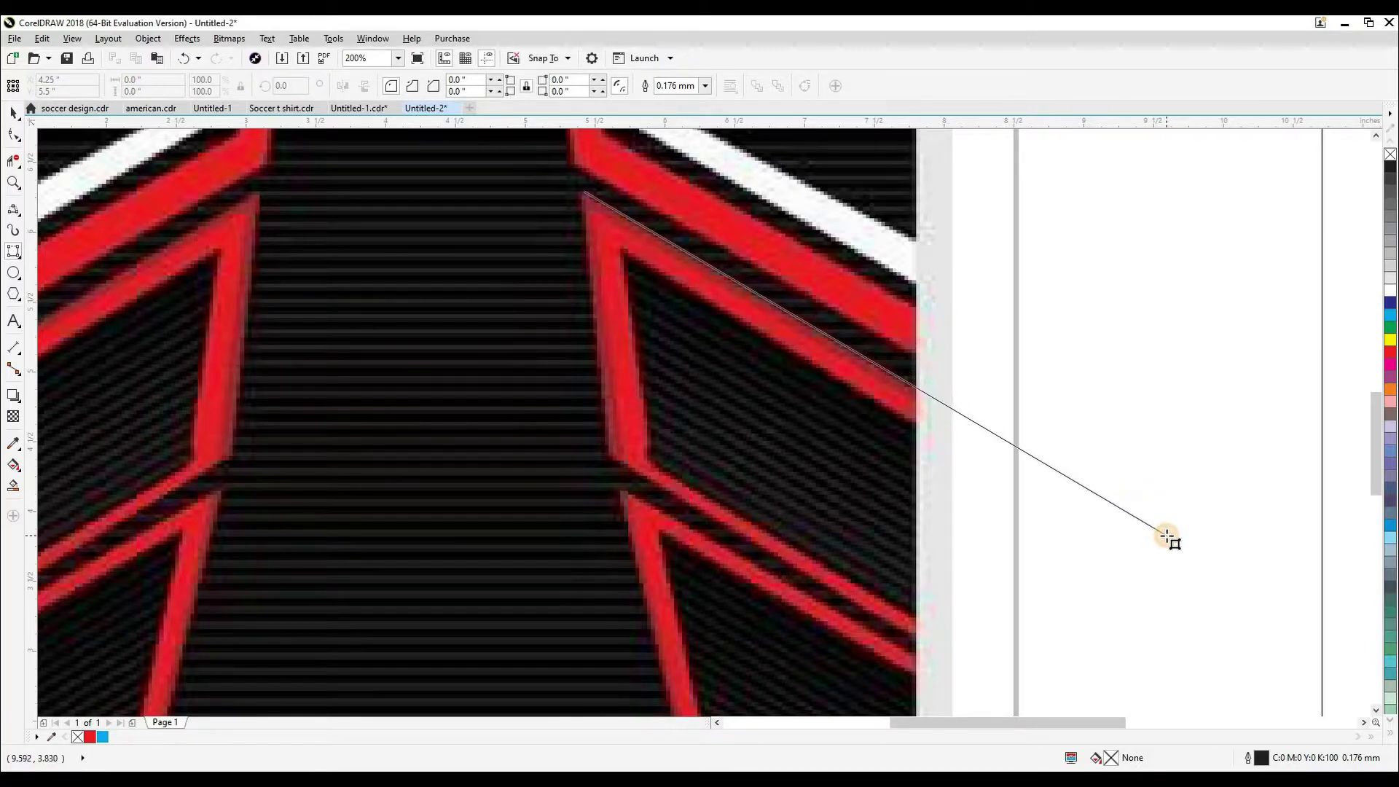
{"action": "left_click", "coordinate": [909, 635]}
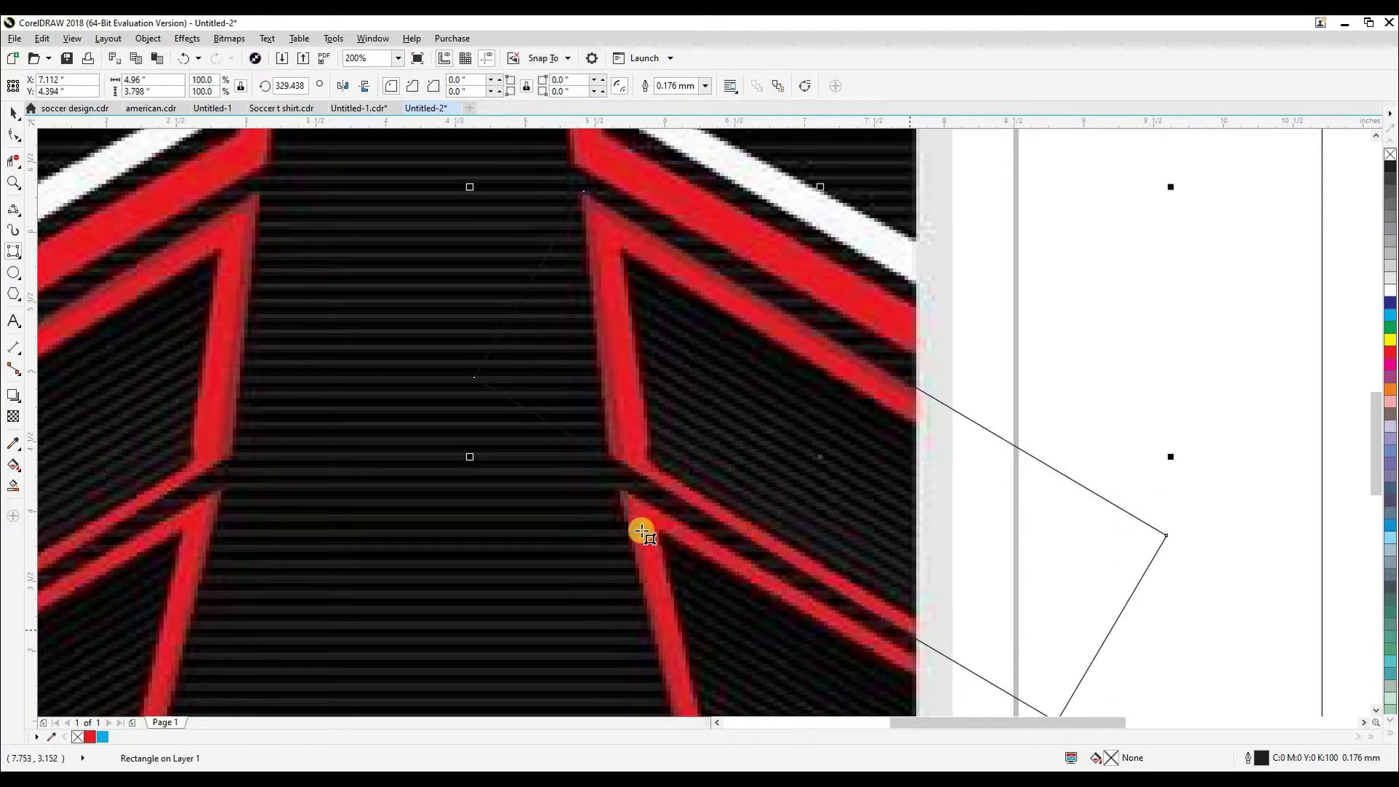
Step: Give the slanted rectangle a cyan outline and draw a second 3-point rectangle along the upper frame's steep inner edge, about 1.41 × 3.30 in overall
{"action": "right_click", "coordinate": [102, 738]}
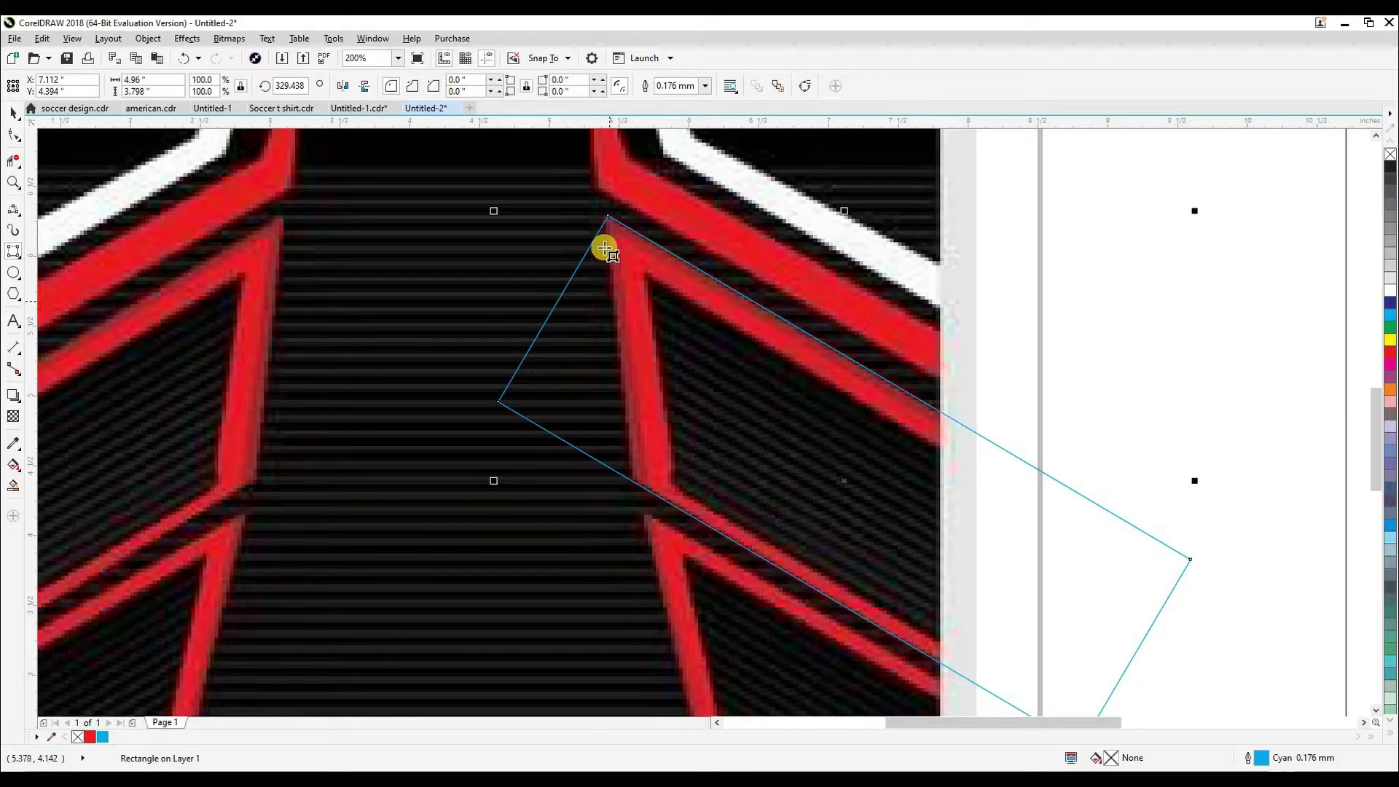
{"action": "left_click_drag", "start_coordinate": [656, 657], "coordinate": [653, 661]}
{"action": "left_click", "coordinate": [456, 302]}
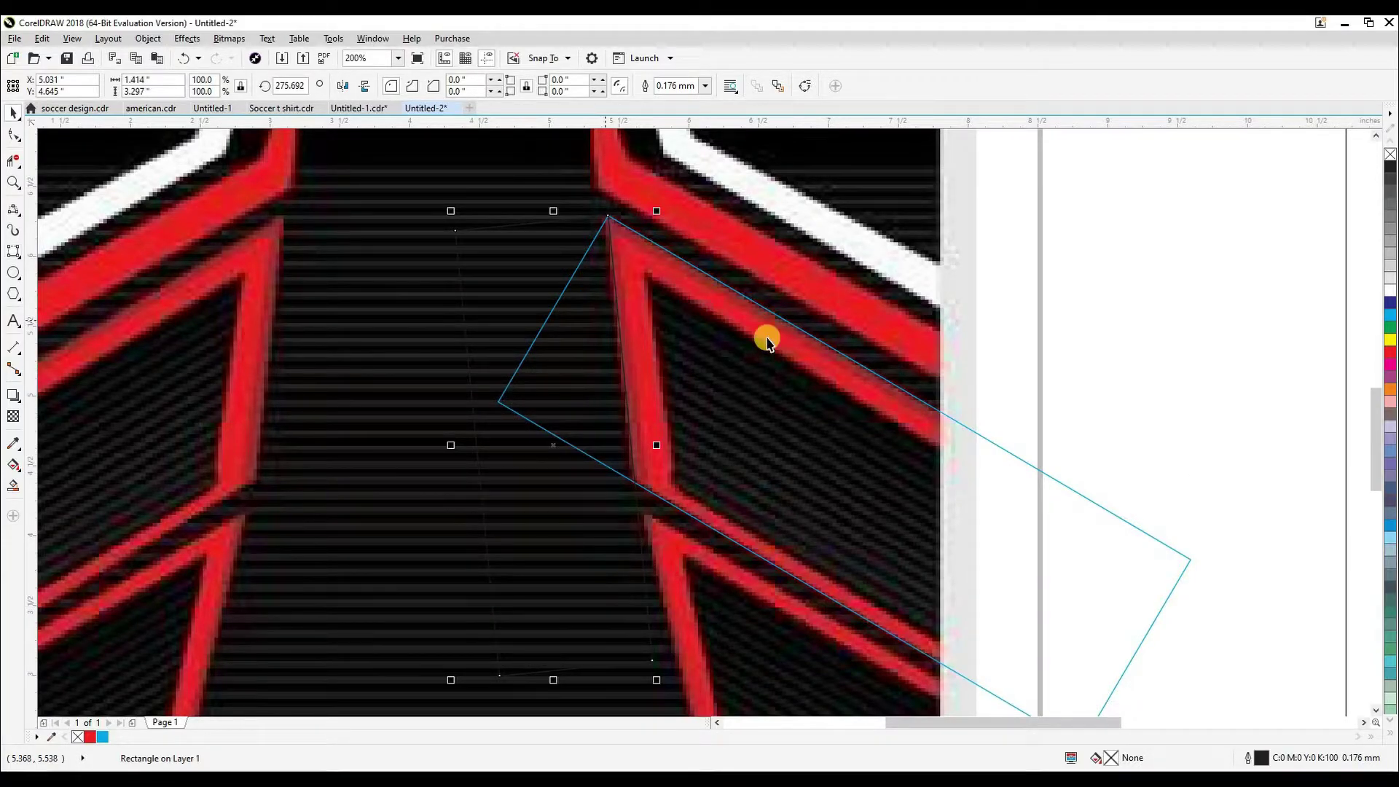
Step: Trim the large slanted rectangle with the second one along the frame's steep edge and delete the cutting rectangle
{"action": "left_click", "coordinate": [1058, 498], "text": "shift"}
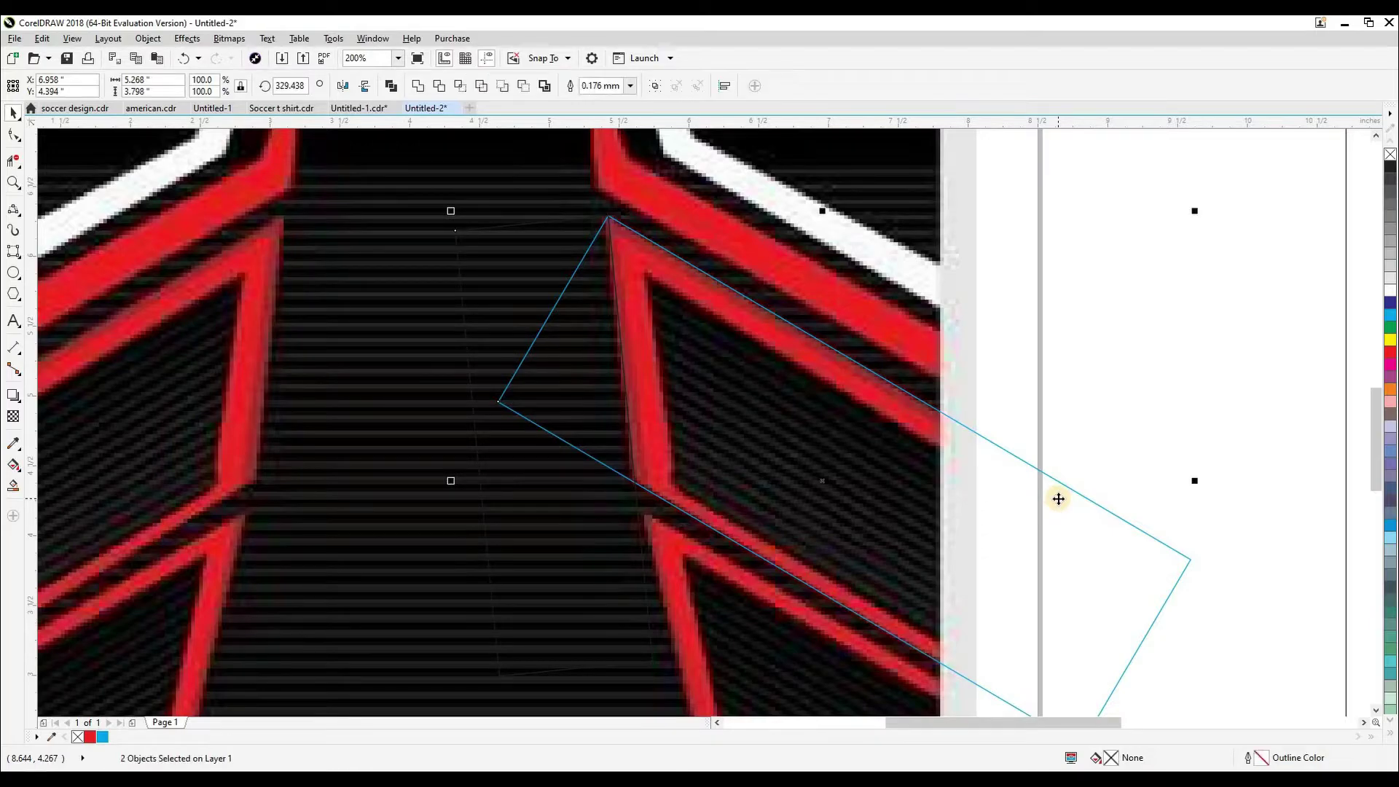
{"action": "left_click", "coordinate": [541, 437]}
{"action": "key", "text": "Delete"}
{"action": "left_click_drag", "start_coordinate": [716, 435], "coordinate": [755, 402]}
{"action": "key", "text": "ctrl+z"}
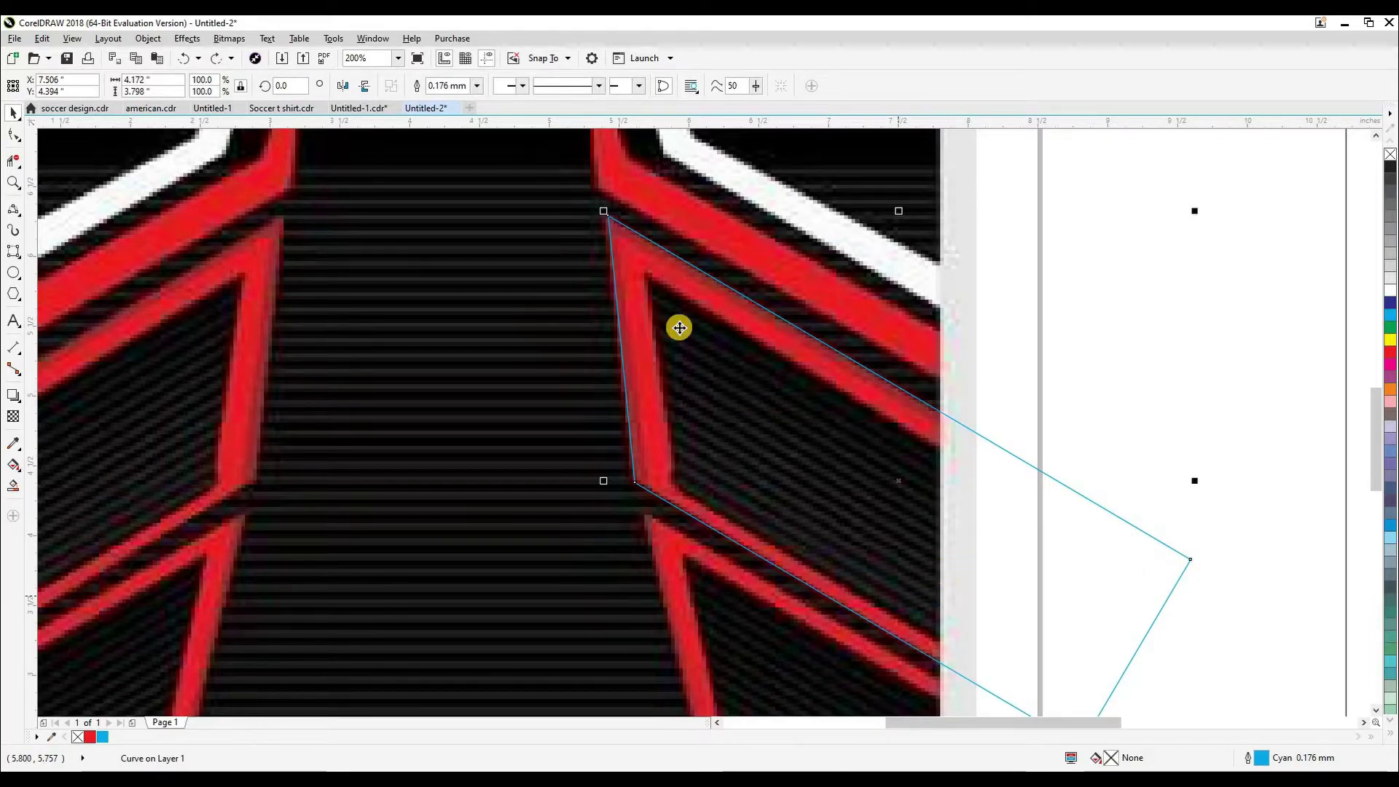
Step: Add a one-step inward contour of 0.229 in to the upper frame's outline and break the contour group apart
{"action": "scroll", "coordinate": [644, 226], "scroll_direction": "up", "scroll_amount": 1}
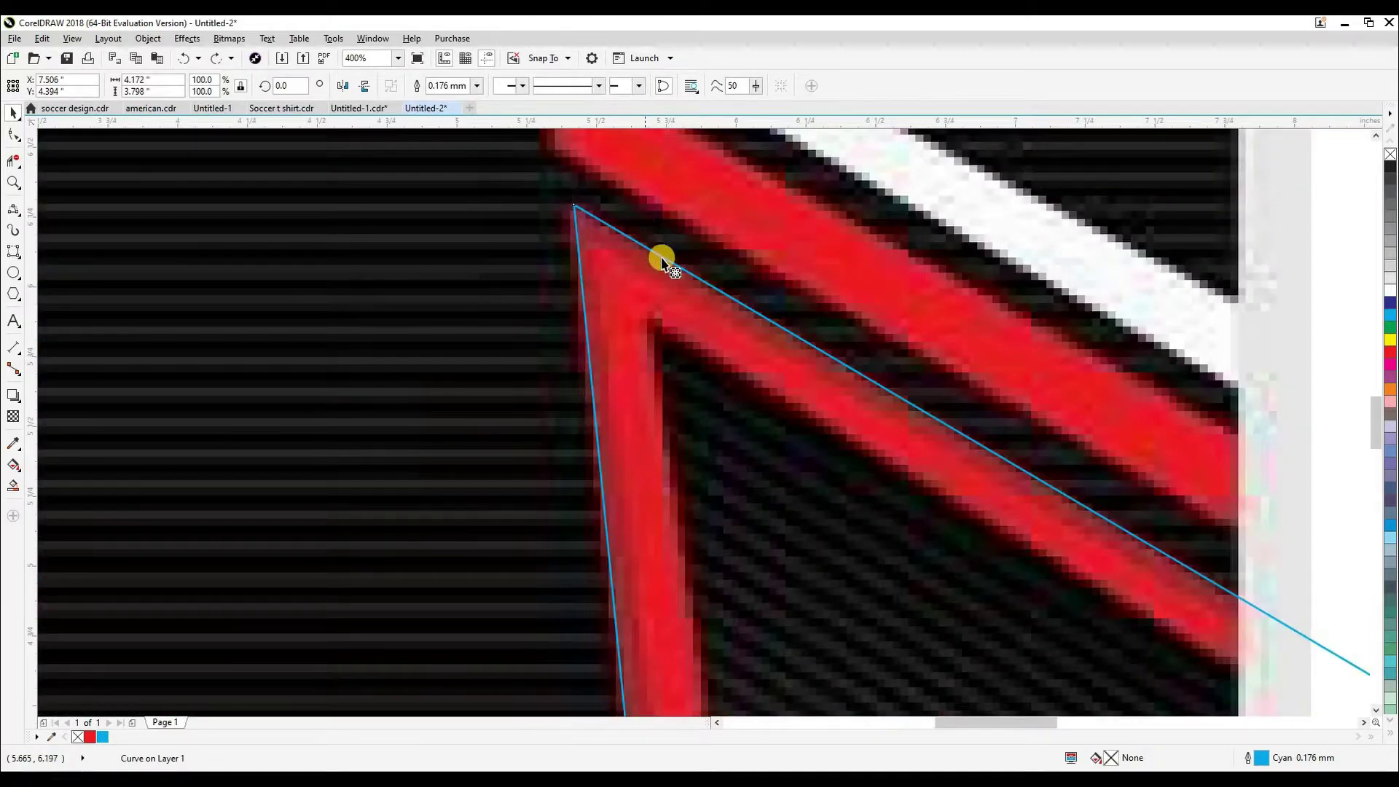
{"action": "key", "text": "ctrl+F9"}
{"action": "mouse_move", "coordinate": [664, 268]}
{"action": "left_mouse_down"}
{"action": "mouse_move", "coordinate": [667, 285]}
{"action": "mouse_move", "coordinate": [665, 268]}
{"action": "left_mouse_up"}
{"action": "key", "text": "space"}
{"action": "right_click", "coordinate": [664, 269]}
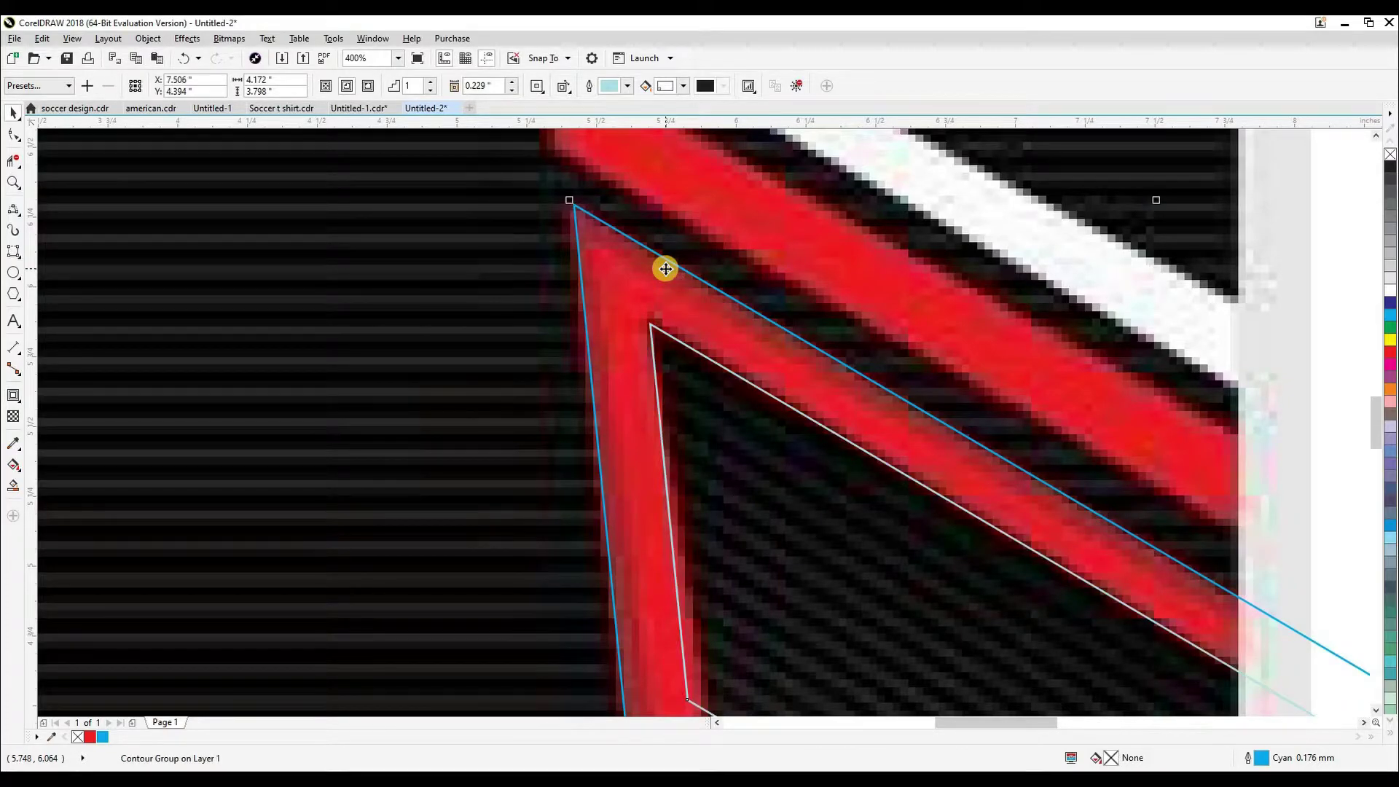
{"action": "left_click", "coordinate": [685, 227]}
{"action": "left_click", "coordinate": [677, 335]}
{"action": "left_click", "coordinate": [678, 340]}
{"action": "scroll", "coordinate": [667, 313], "scroll_direction": "down", "scroll_amount": 2}
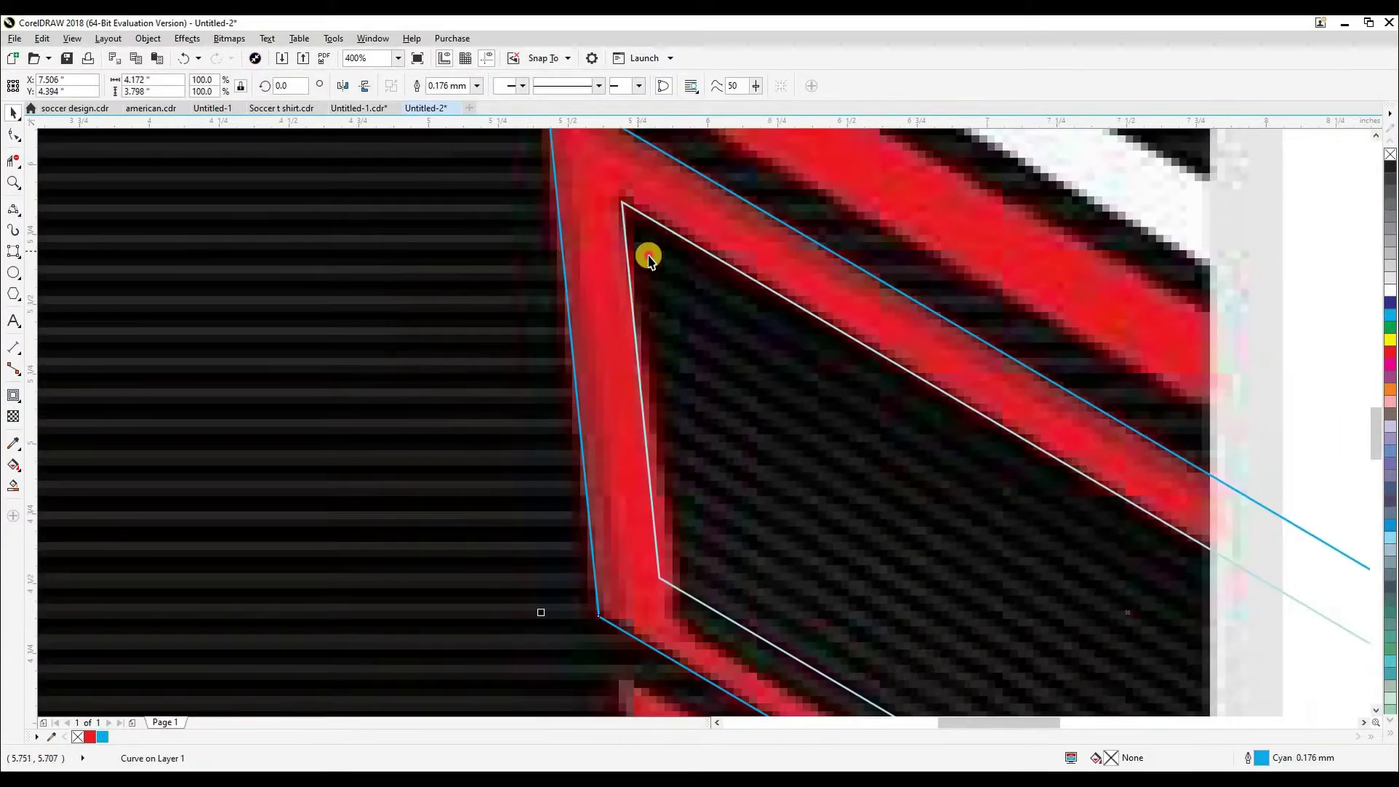
Step: Reshape the inner outline by moving its lower nodes down to the inner edge of the frame's thin lower stripe
{"action": "left_click_drag", "start_coordinate": [652, 305], "coordinate": [646, 286]}
{"action": "scroll", "coordinate": [641, 289], "scroll_direction": "down", "scroll_amount": 1}
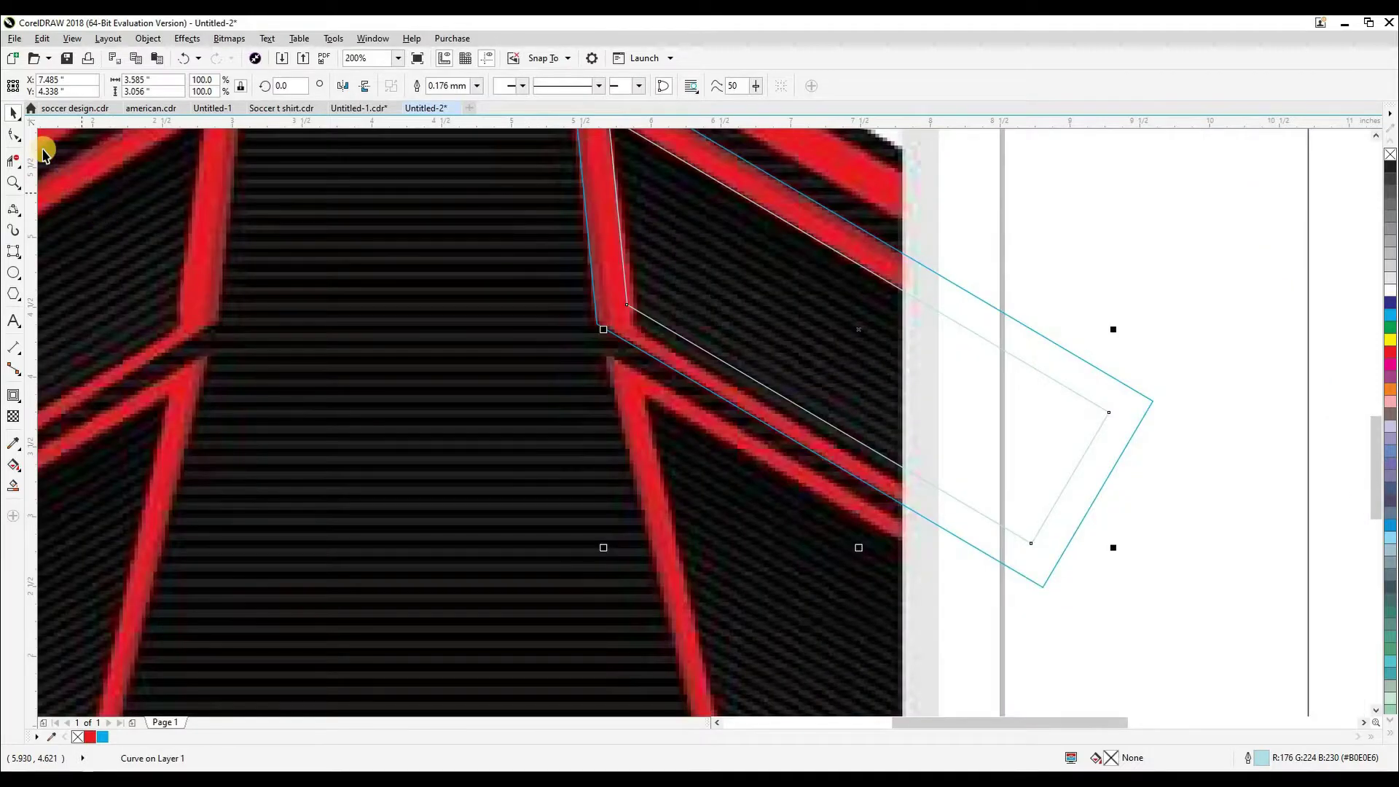
{"action": "left_click", "coordinate": [635, 311]}
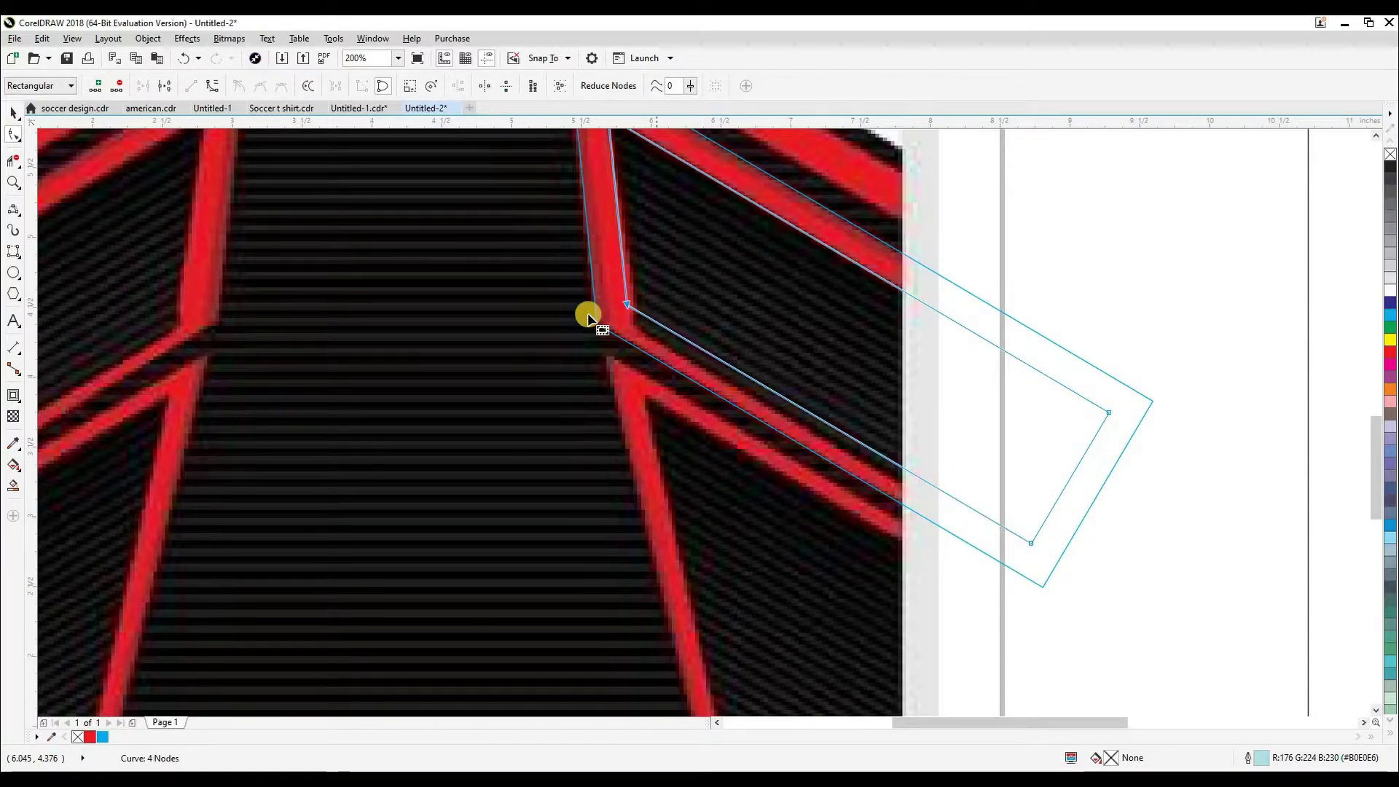
{"action": "left_click_drag", "start_coordinate": [589, 284], "coordinate": [955, 535]}
{"action": "scroll", "coordinate": [647, 323], "scroll_direction": "up", "scroll_amount": 2}
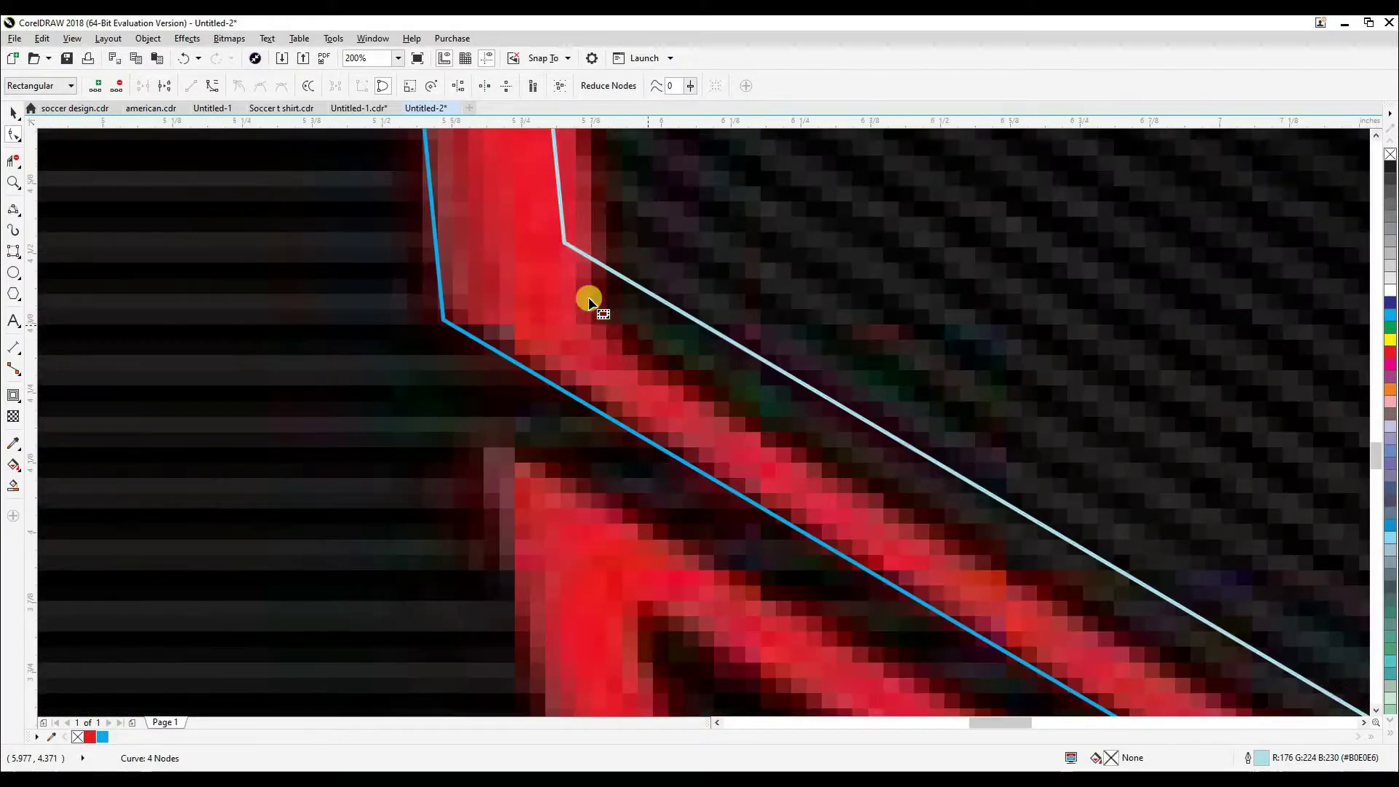
{"action": "left_click_drag", "start_coordinate": [564, 243], "coordinate": [598, 322]}
{"action": "scroll", "coordinate": [597, 321], "scroll_direction": "down", "scroll_amount": 2}
{"action": "left_click_drag", "start_coordinate": [664, 357], "coordinate": [673, 438]}
{"action": "key", "text": "space"}
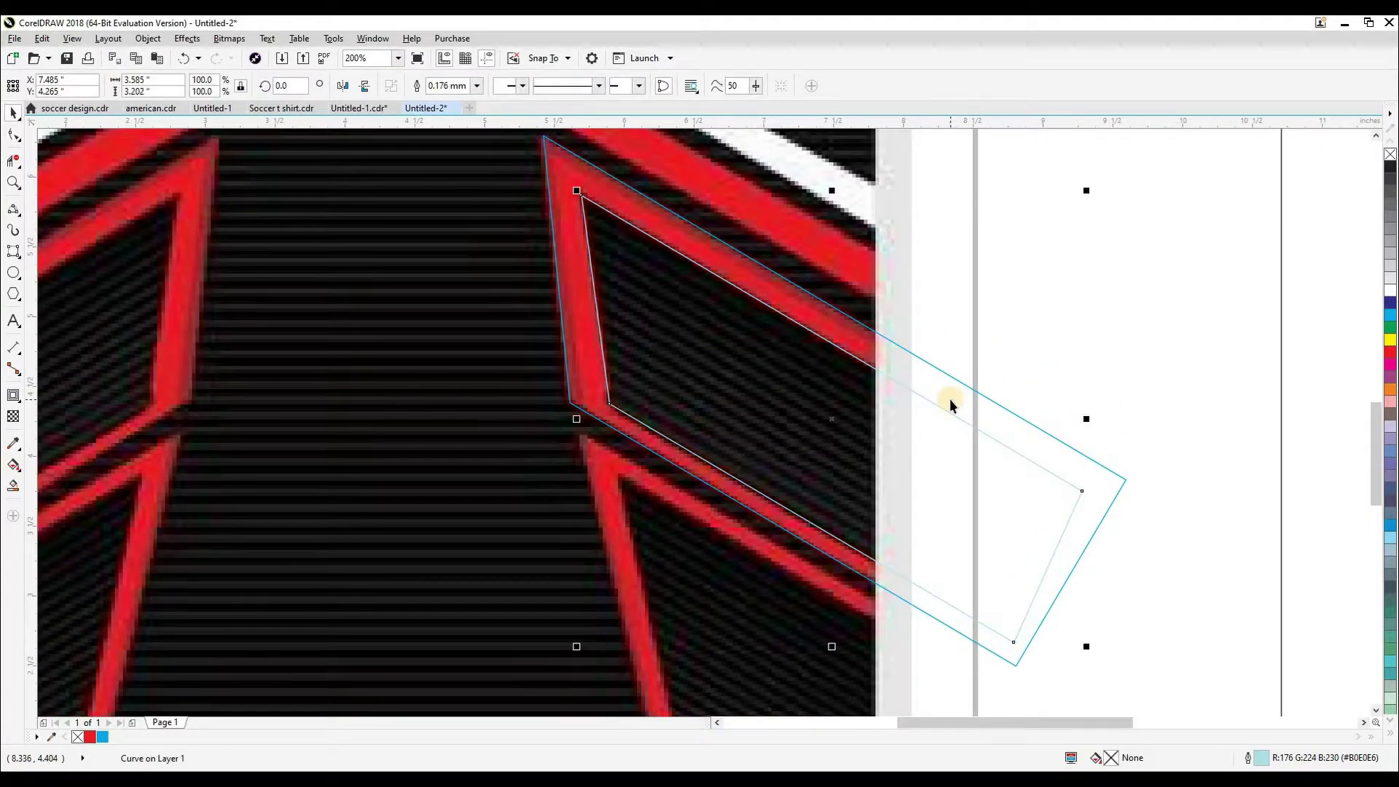
Step: Combine the upper frame's inner and outer outlines into one curve and move it 10 inches right onto the blank jersey outline
{"action": "left_click", "coordinate": [1111, 472], "text": "shift"}
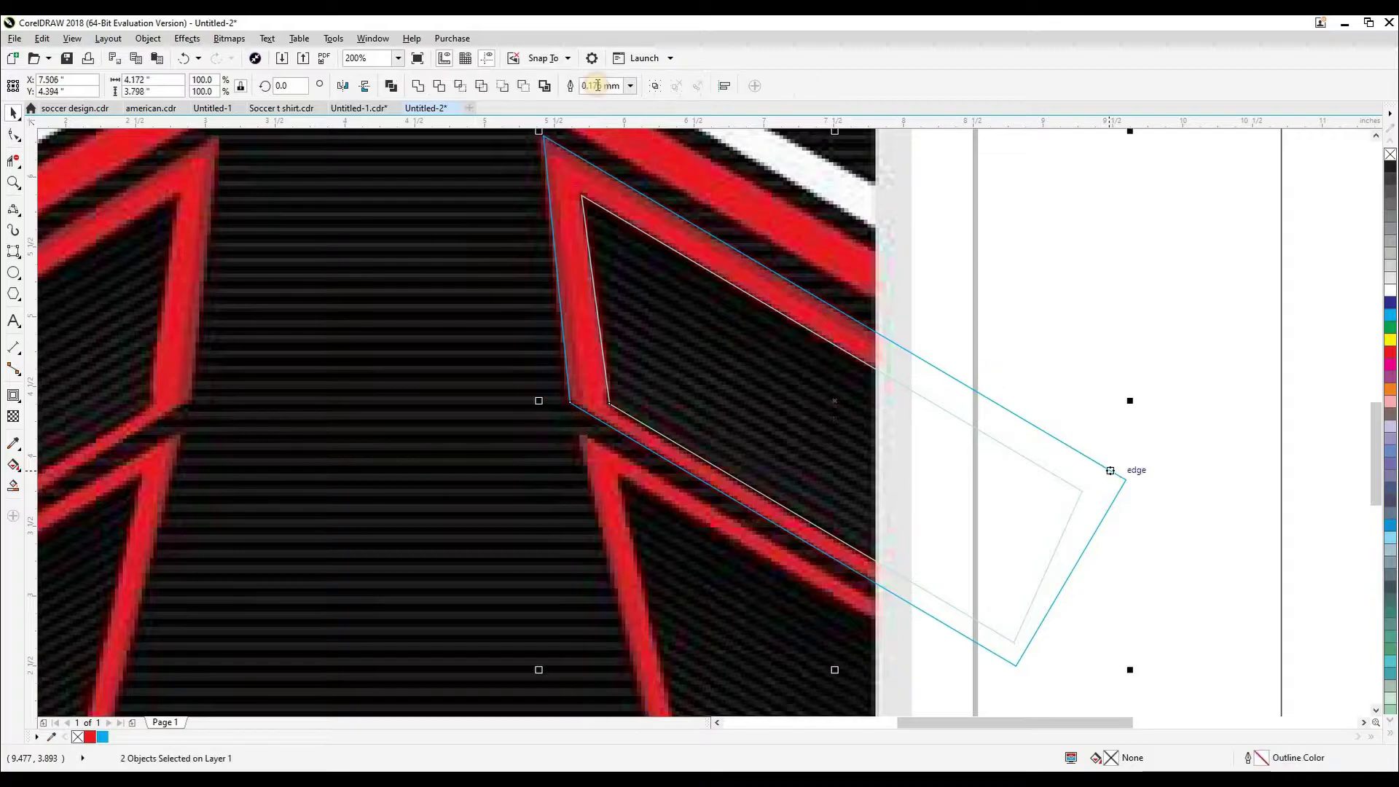
{"action": "left_click", "coordinate": [439, 87]}
{"action": "left_click", "coordinate": [1026, 420]}
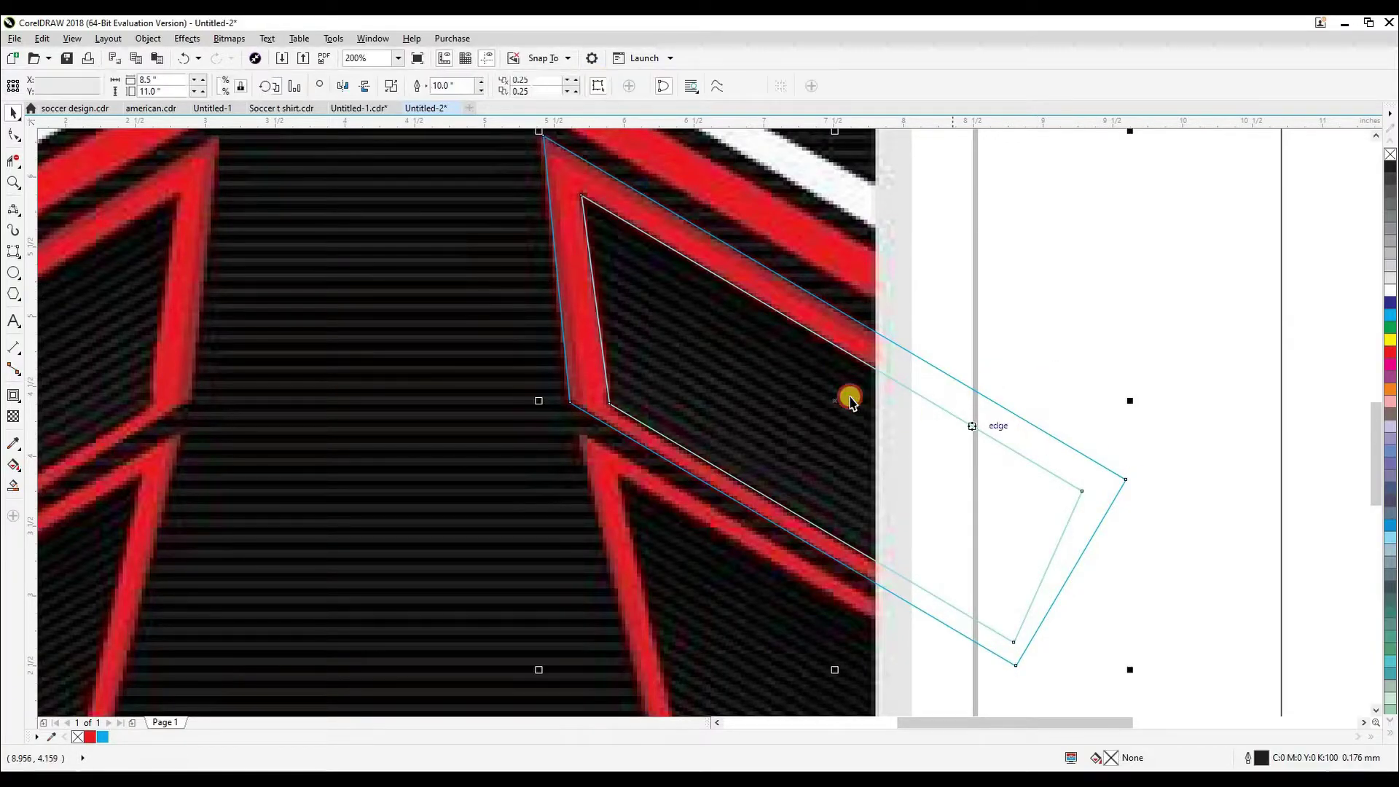
{"action": "scroll", "coordinate": [850, 398], "scroll_direction": "down", "scroll_amount": 2}
{"action": "left_click_drag", "start_coordinate": [849, 400], "coordinate": [1198, 397]}
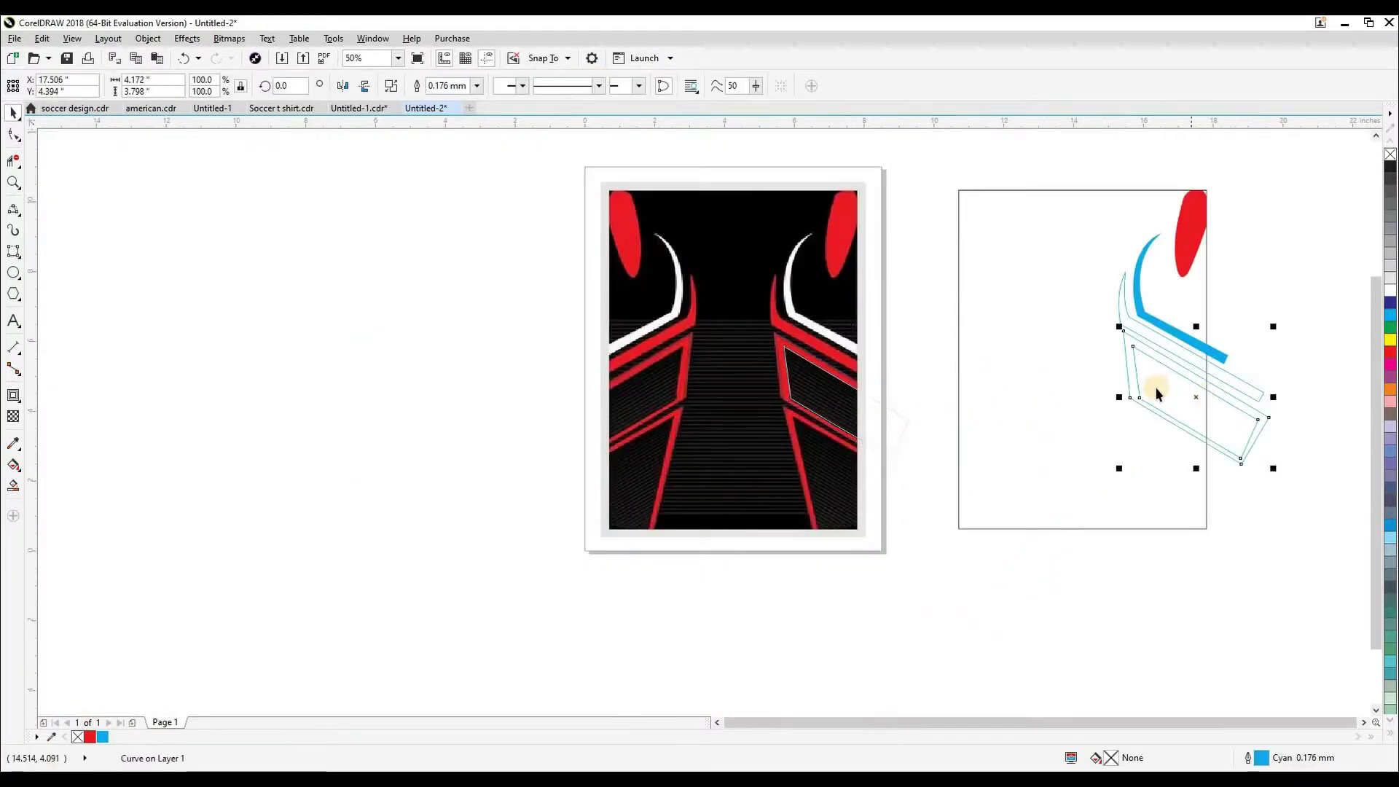
Step: Fill the upper frame and the bent stripe above it on the blank jersey with red
{"action": "left_click", "coordinate": [1390, 352]}
{"action": "left_click", "coordinate": [1162, 335]}
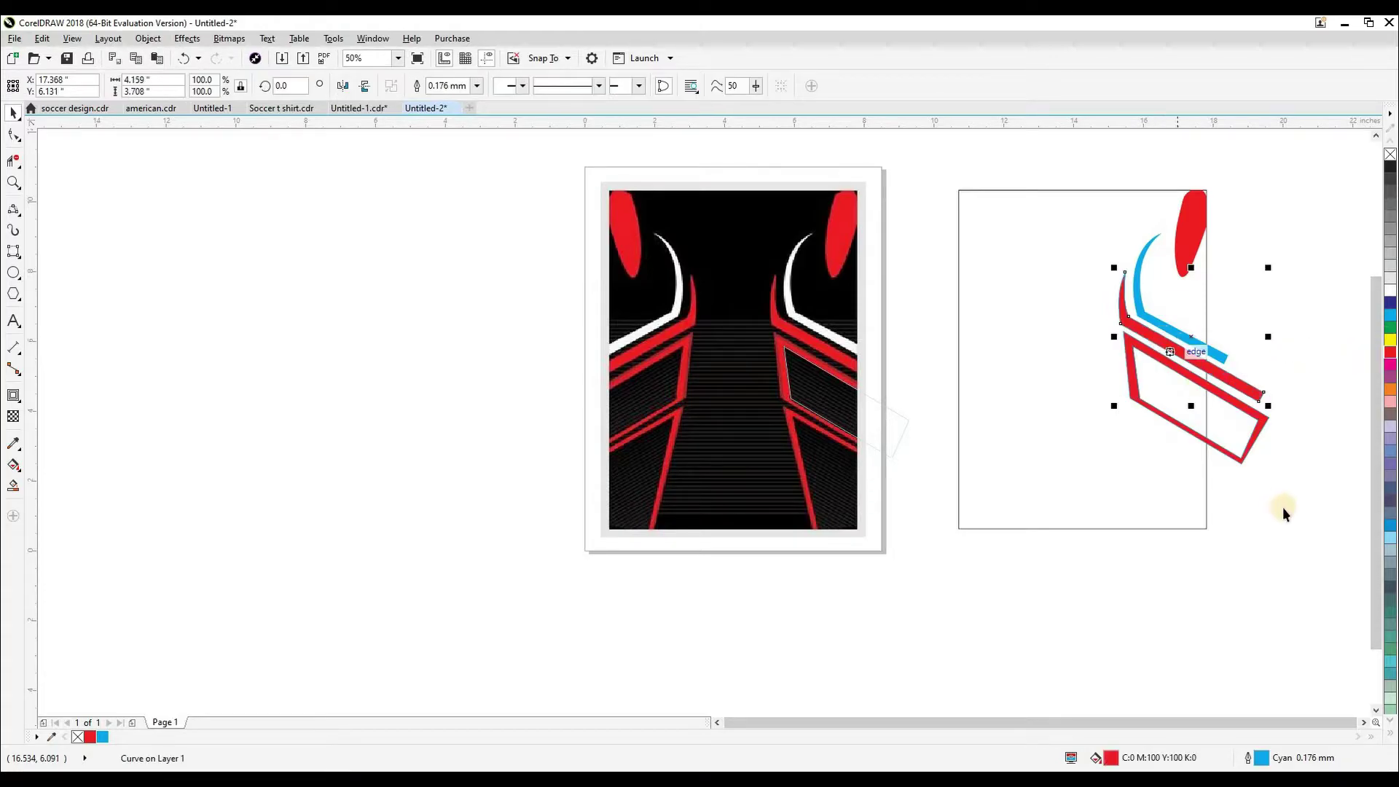
{"action": "key", "text": "Escape"}
Step: Delete the leftover inner contour outline lying over the upper frame on the reference bitmap
{"action": "scroll", "coordinate": [801, 411], "scroll_direction": "up", "scroll_amount": 1}
{"action": "left_click", "coordinate": [807, 384]}
{"action": "key", "text": "Delete"}
Step: Draw a large slanted 3-point rectangle from the lower frame's top corner along its upper edge, about 5.09 × 4.85 in overall
{"action": "left_click_drag", "start_coordinate": [794, 438], "coordinate": [703, 257]}
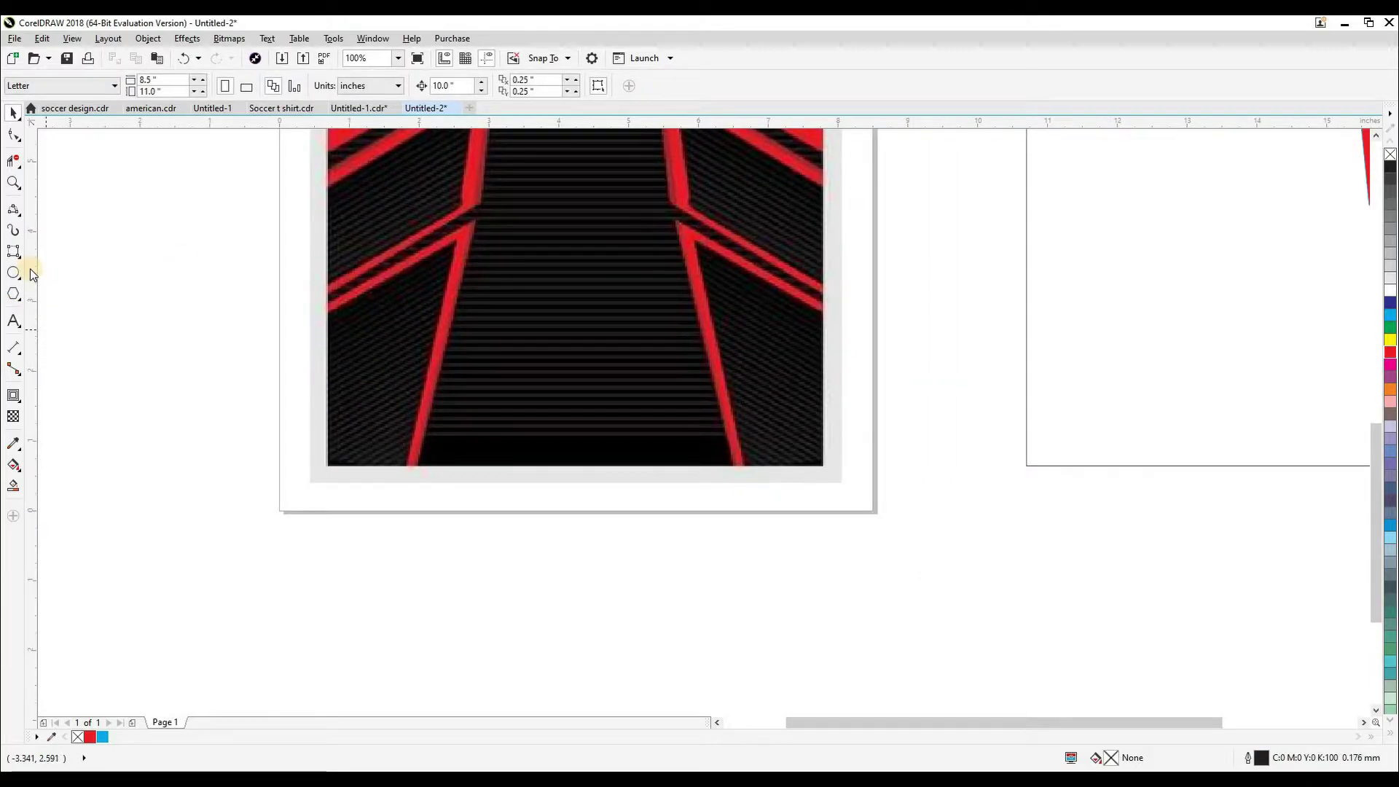
{"action": "scroll", "coordinate": [631, 311], "scroll_direction": "up", "scroll_amount": 2}
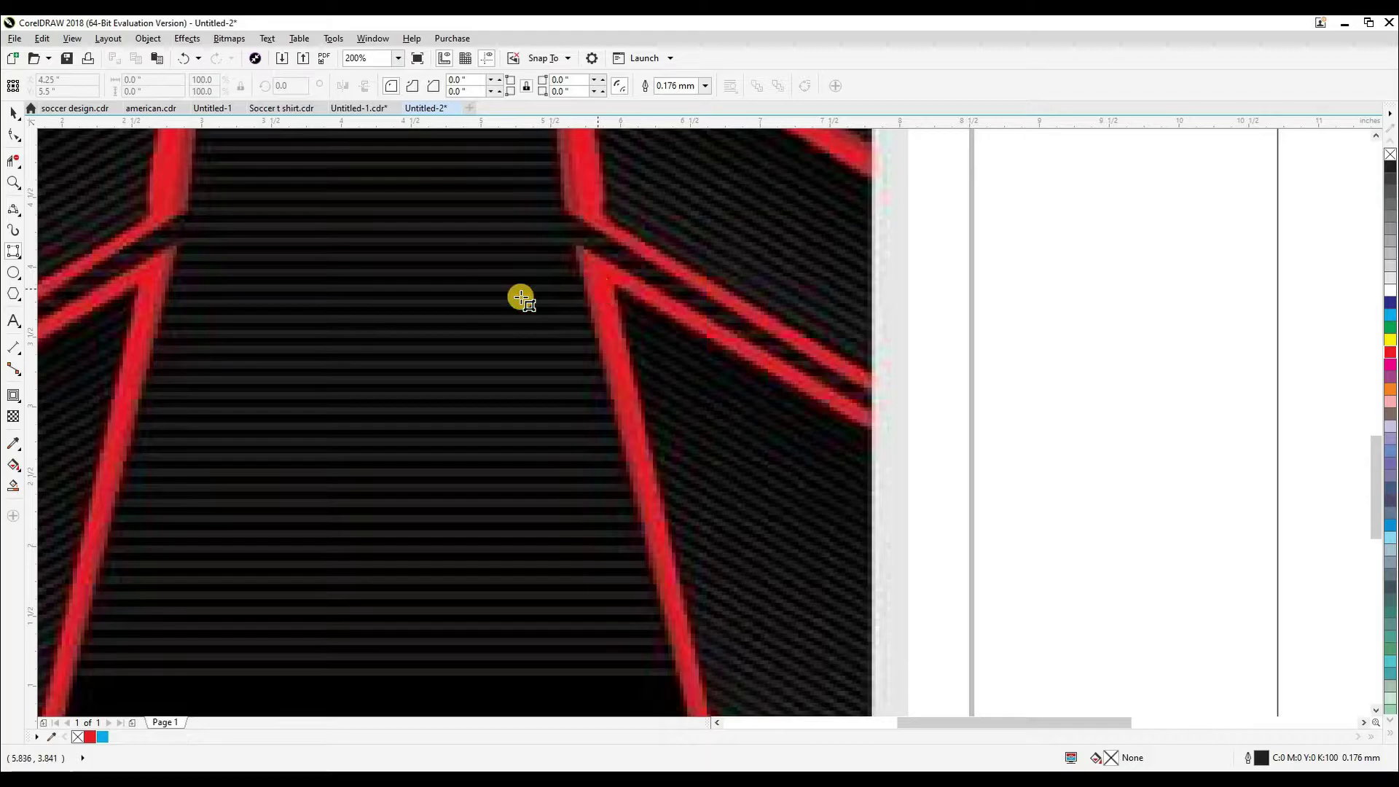
{"action": "left_click_drag", "start_coordinate": [455, 288], "coordinate": [448, 284]}
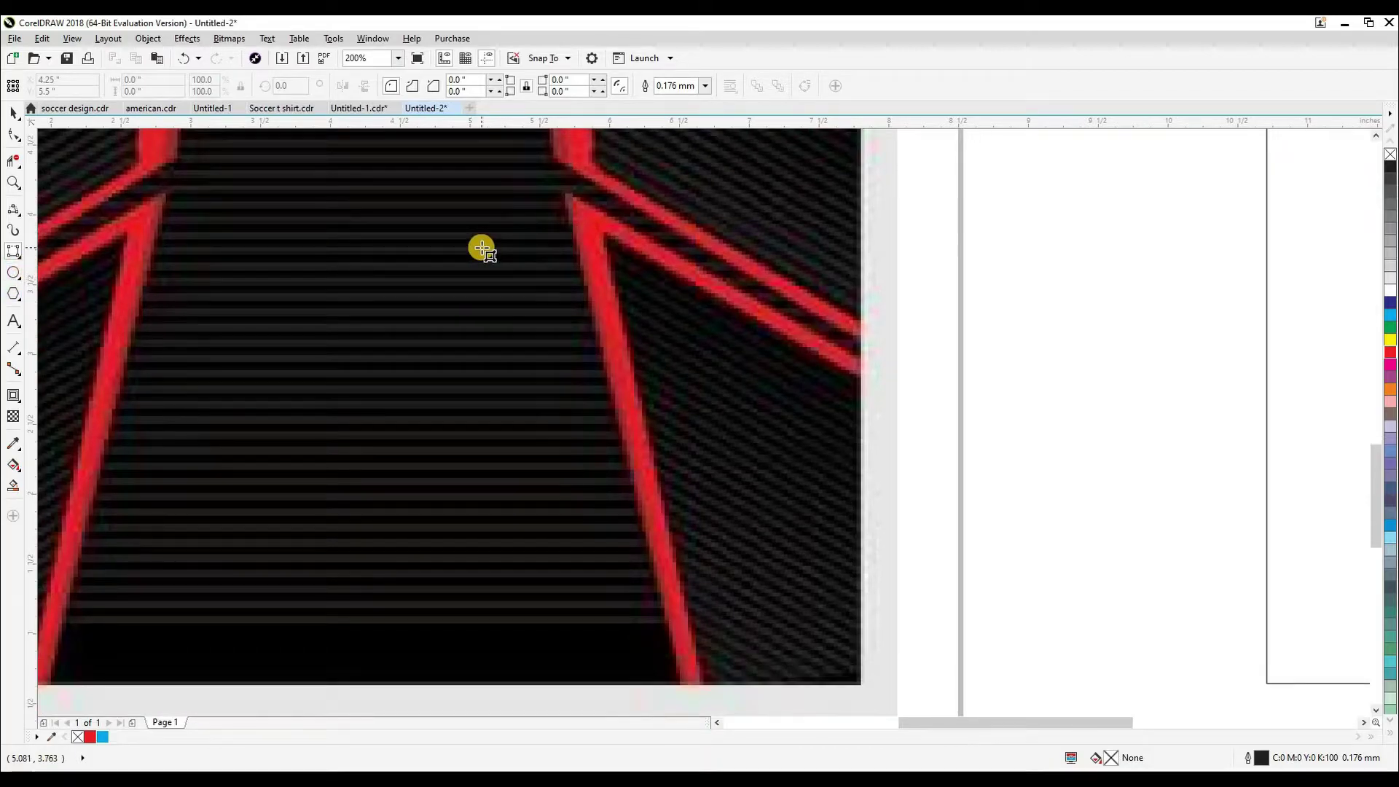
{"action": "left_click", "coordinate": [565, 193]}
{"action": "left_click", "coordinate": [1042, 461]}
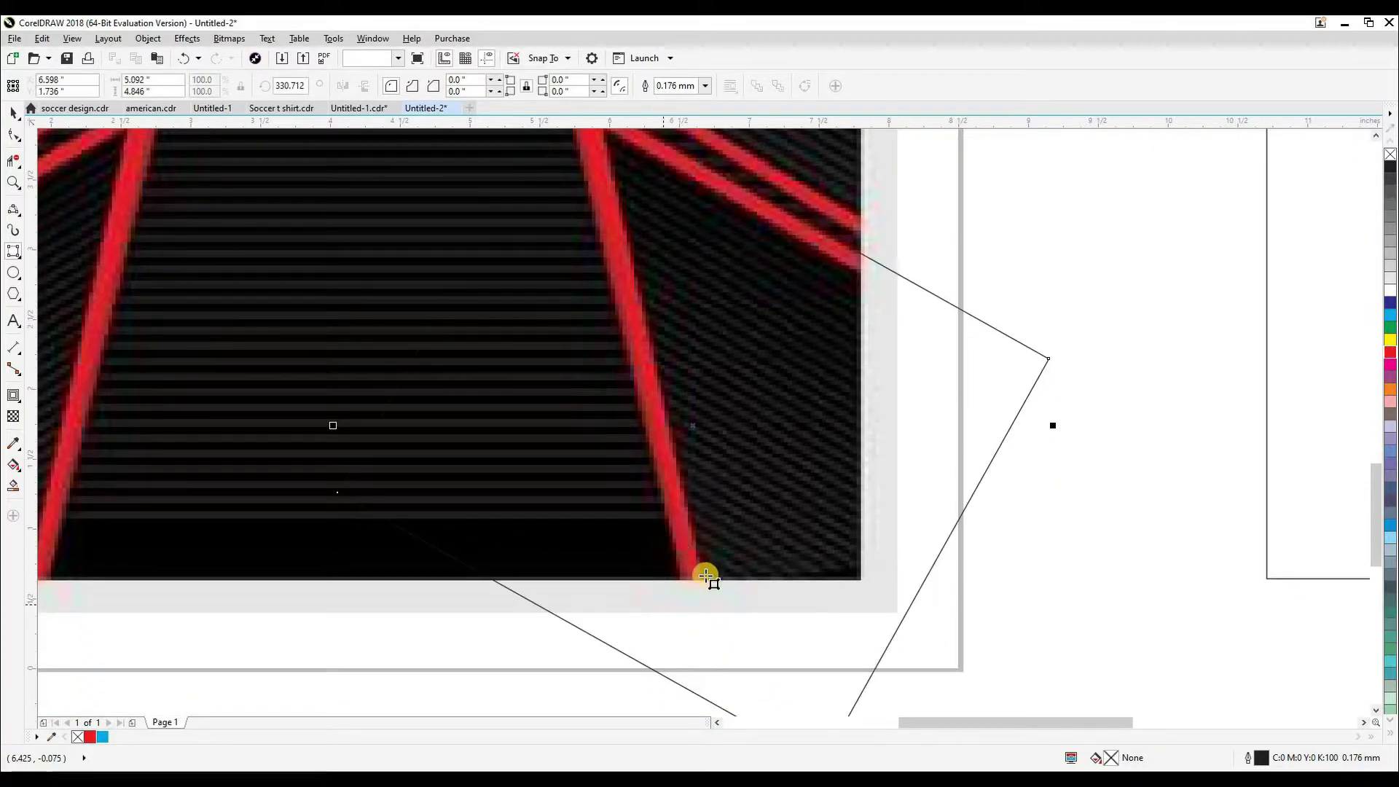
{"action": "left_click", "coordinate": [711, 548]}
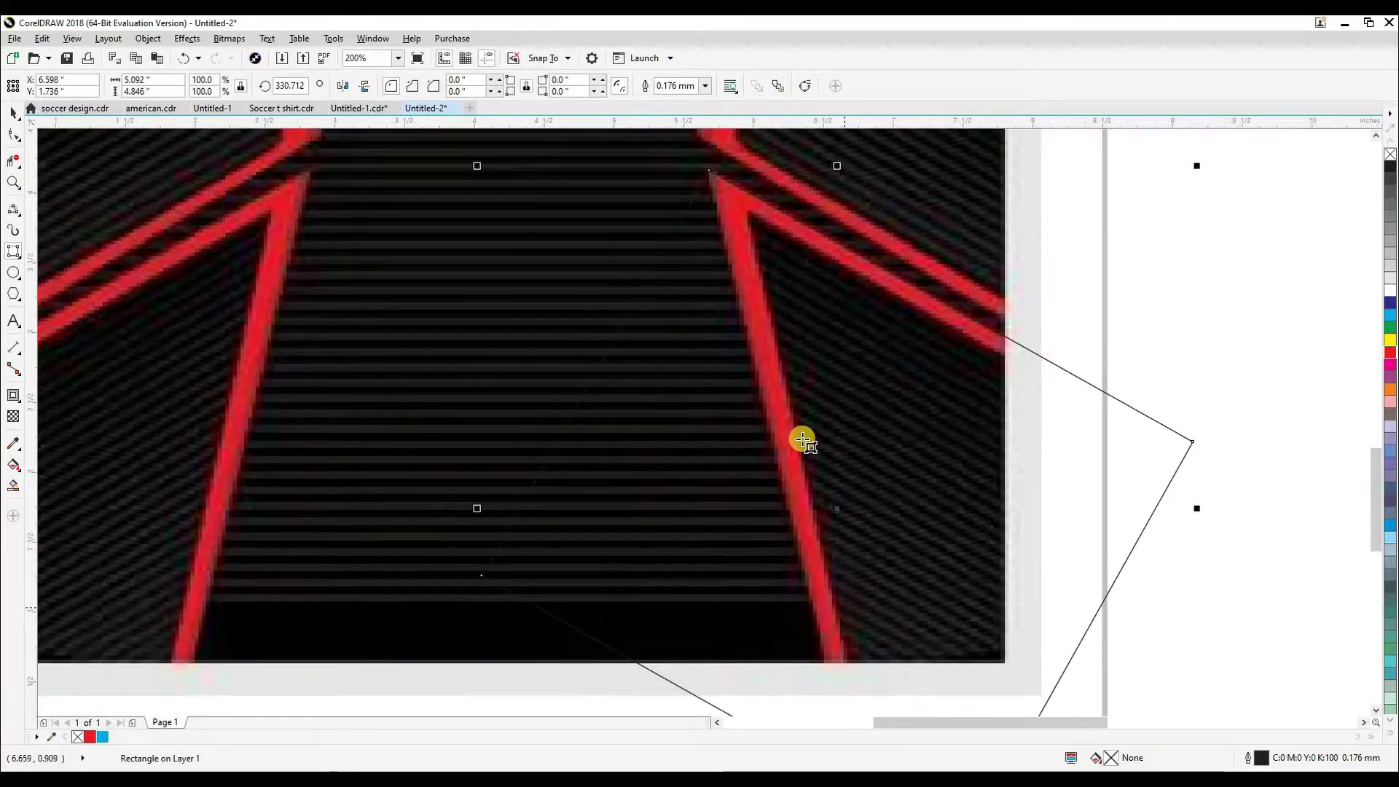
Step: Give this rectangle a cyan outline and draw another 3-point rectangle along the lower frame's steep edge, about 4.05 × 5.44 in overall
{"action": "right_click", "coordinate": [101, 738]}
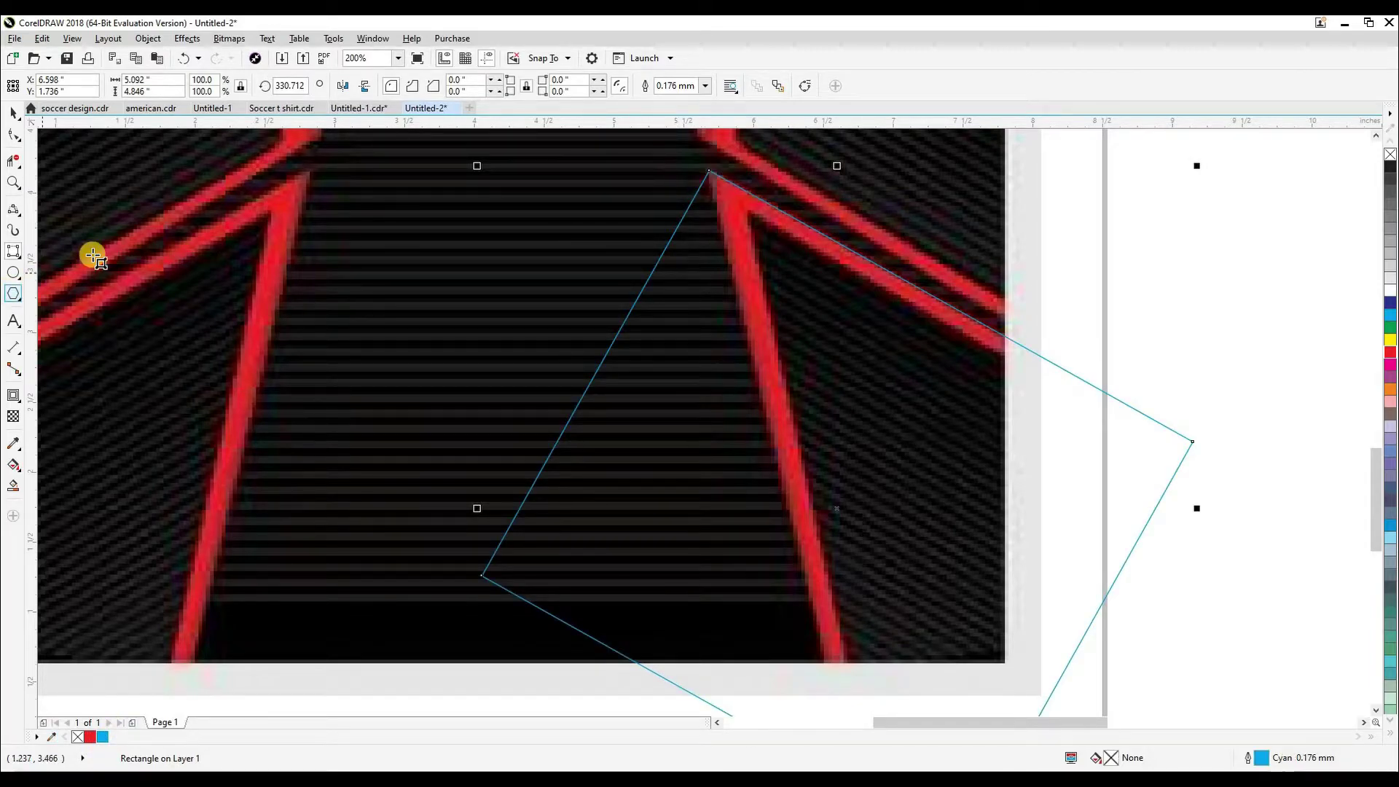
{"action": "left_click_drag", "start_coordinate": [791, 451], "coordinate": [667, 360]}
{"action": "left_click_drag", "start_coordinate": [712, 271], "coordinate": [667, 525]}
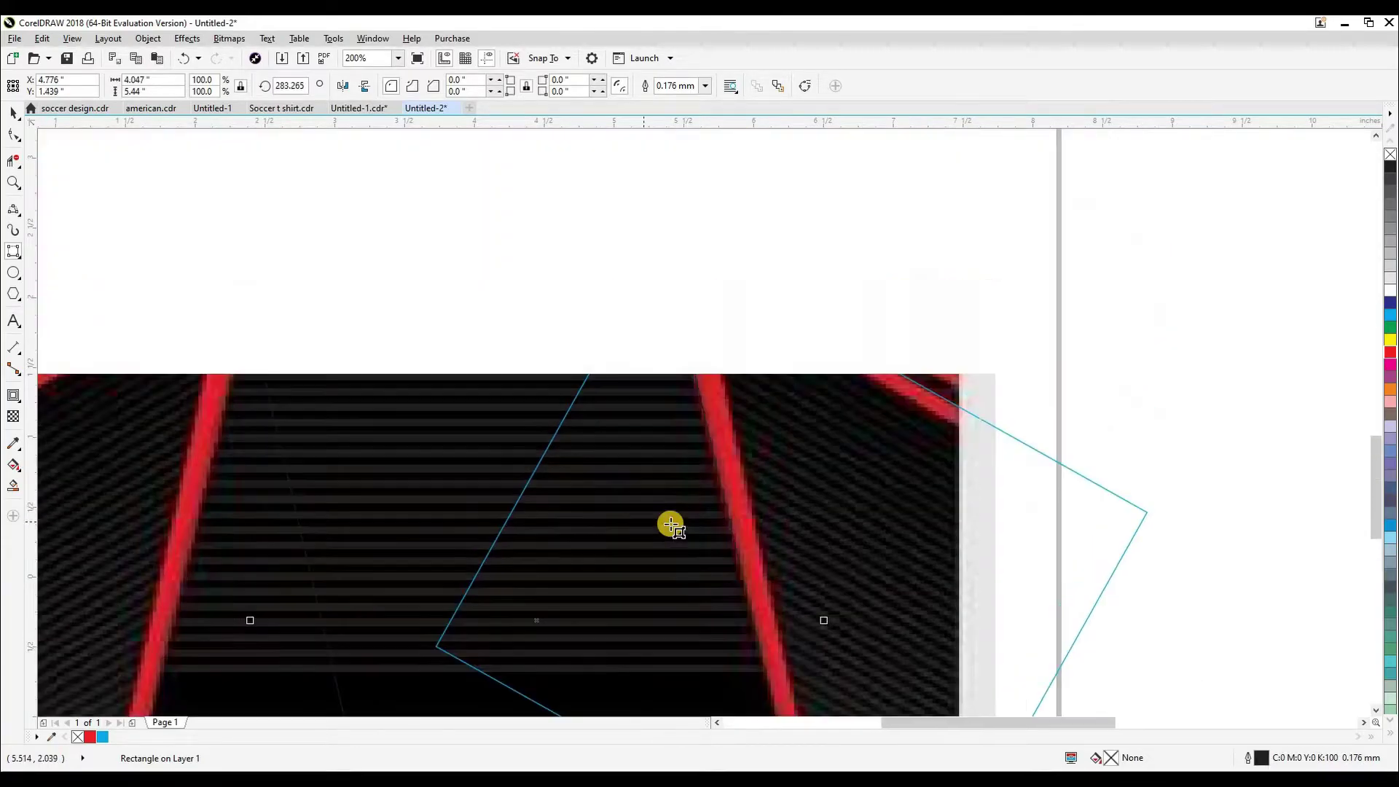
Step: Trim the lower frame's slanted rectangle with the steep rectangle and delete the cutting shape
{"action": "key", "text": "space"}
{"action": "left_click", "coordinate": [778, 349], "text": "shift"}
{"action": "key", "text": "alt+t"}
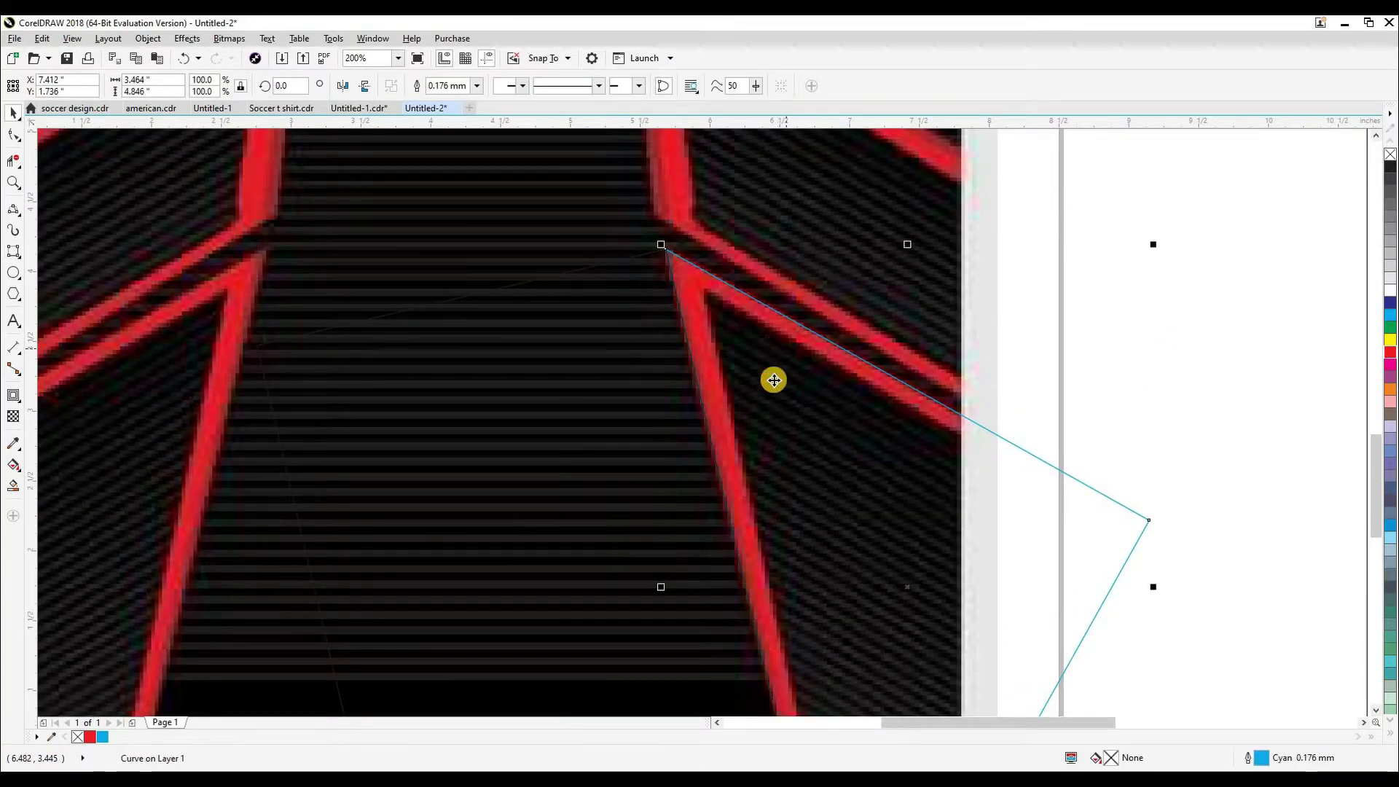
{"action": "left_click", "coordinate": [667, 453]}
{"action": "key", "text": "Delete"}
{"action": "left_click_drag", "start_coordinate": [986, 458], "coordinate": [1216, 437]}
{"action": "key", "text": "ctrl+z"}
Step: Contour the lower frame's outline inward to the inner edge of its red stripe, break the contour apart and select the inner outline
{"action": "left_click_drag", "start_coordinate": [815, 335], "coordinate": [789, 190]}
{"action": "left_click_drag", "start_coordinate": [738, 296], "coordinate": [756, 356]}
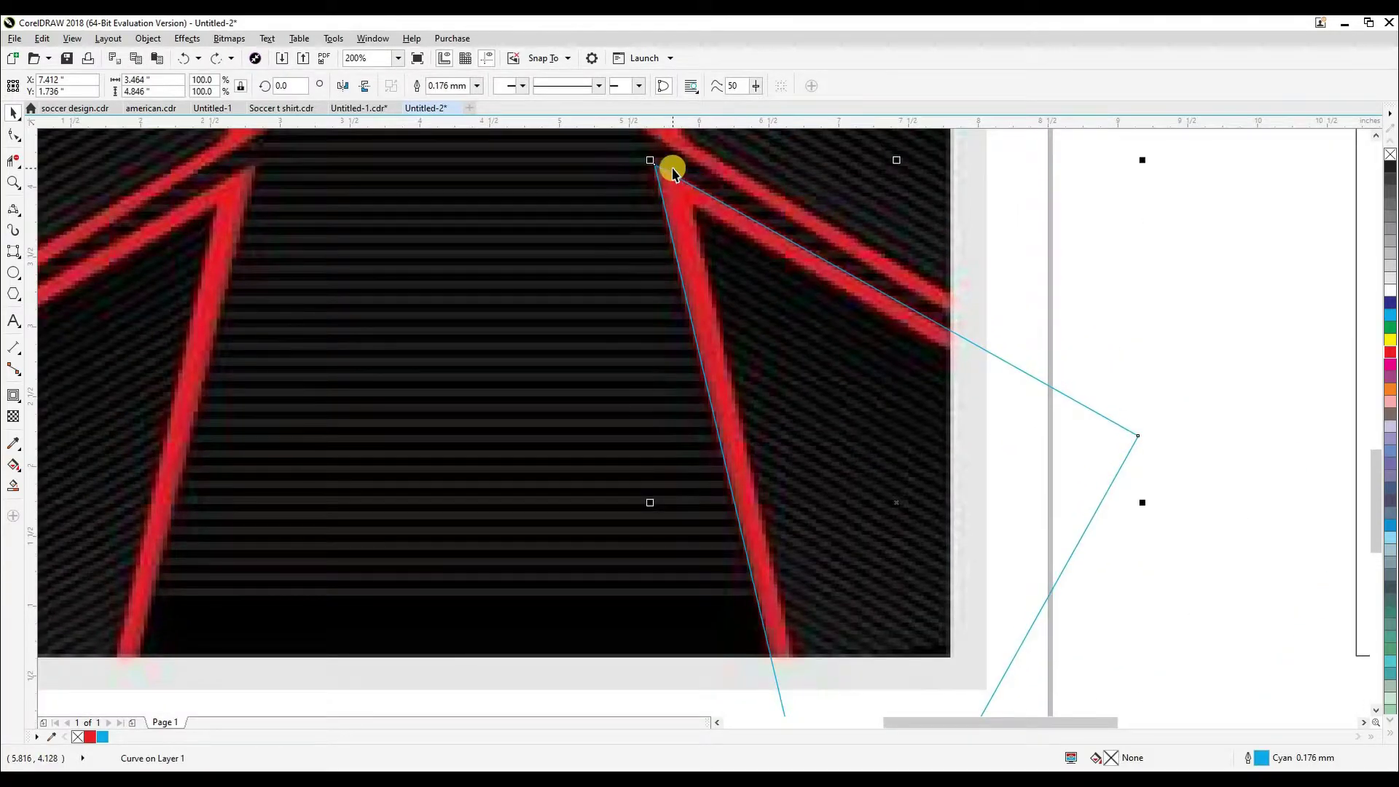
{"action": "scroll", "coordinate": [671, 172], "scroll_direction": "up", "scroll_amount": 1}
{"action": "key", "text": "ctrl+F9"}
{"action": "left_click_drag", "start_coordinate": [673, 203], "coordinate": [706, 270]}
{"action": "key", "text": "ctrl+k"}
{"action": "left_click", "coordinate": [718, 275]}
{"action": "scroll", "coordinate": [718, 275], "scroll_direction": "up", "scroll_amount": 2}
{"action": "scroll", "coordinate": [715, 324], "scroll_direction": "down", "scroll_amount": 1}
{"action": "left_click_drag", "start_coordinate": [725, 324], "coordinate": [723, 296]}
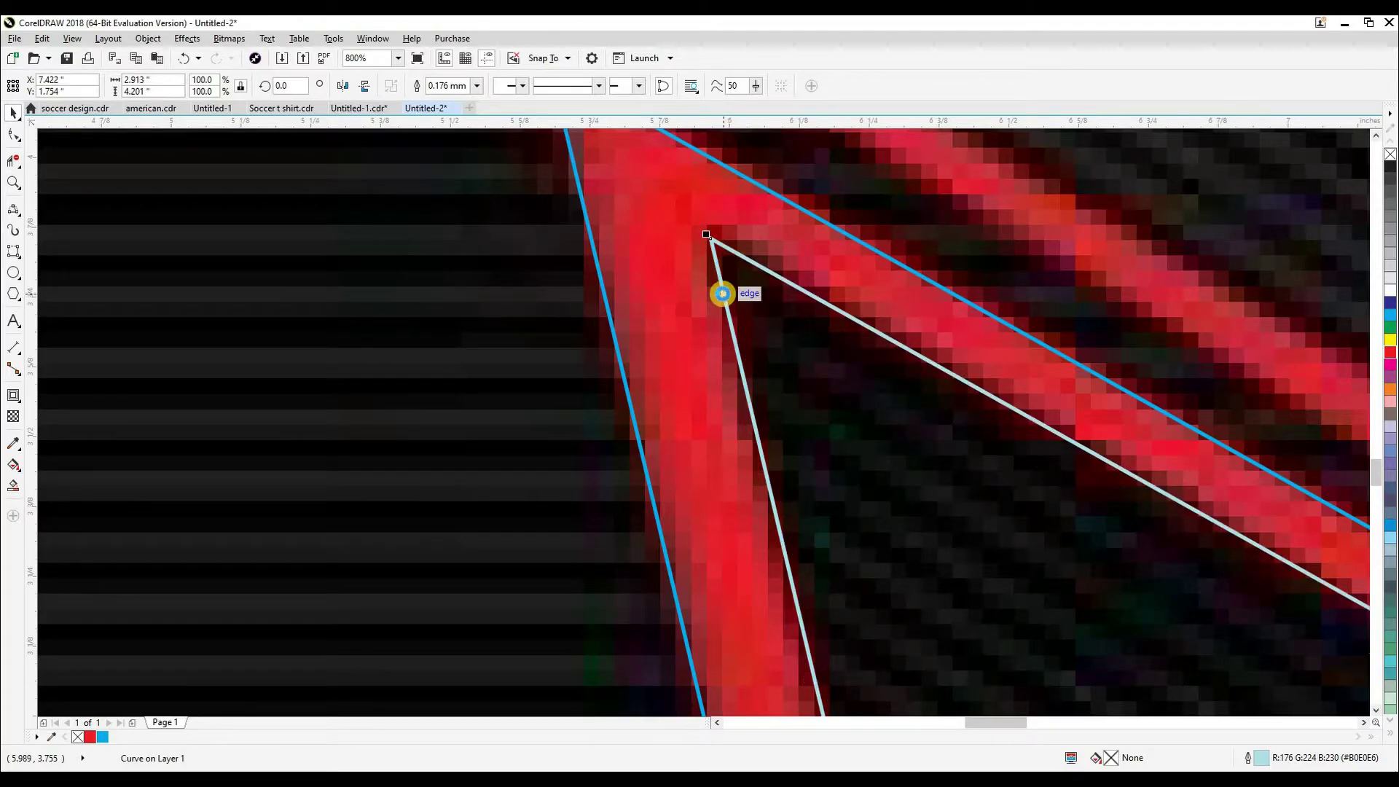
Step: Move the bottom node of the lower frame's inner outline inward so its steep side follows the red stripe's edge
{"action": "scroll", "coordinate": [723, 295], "scroll_direction": "down", "scroll_amount": 3}
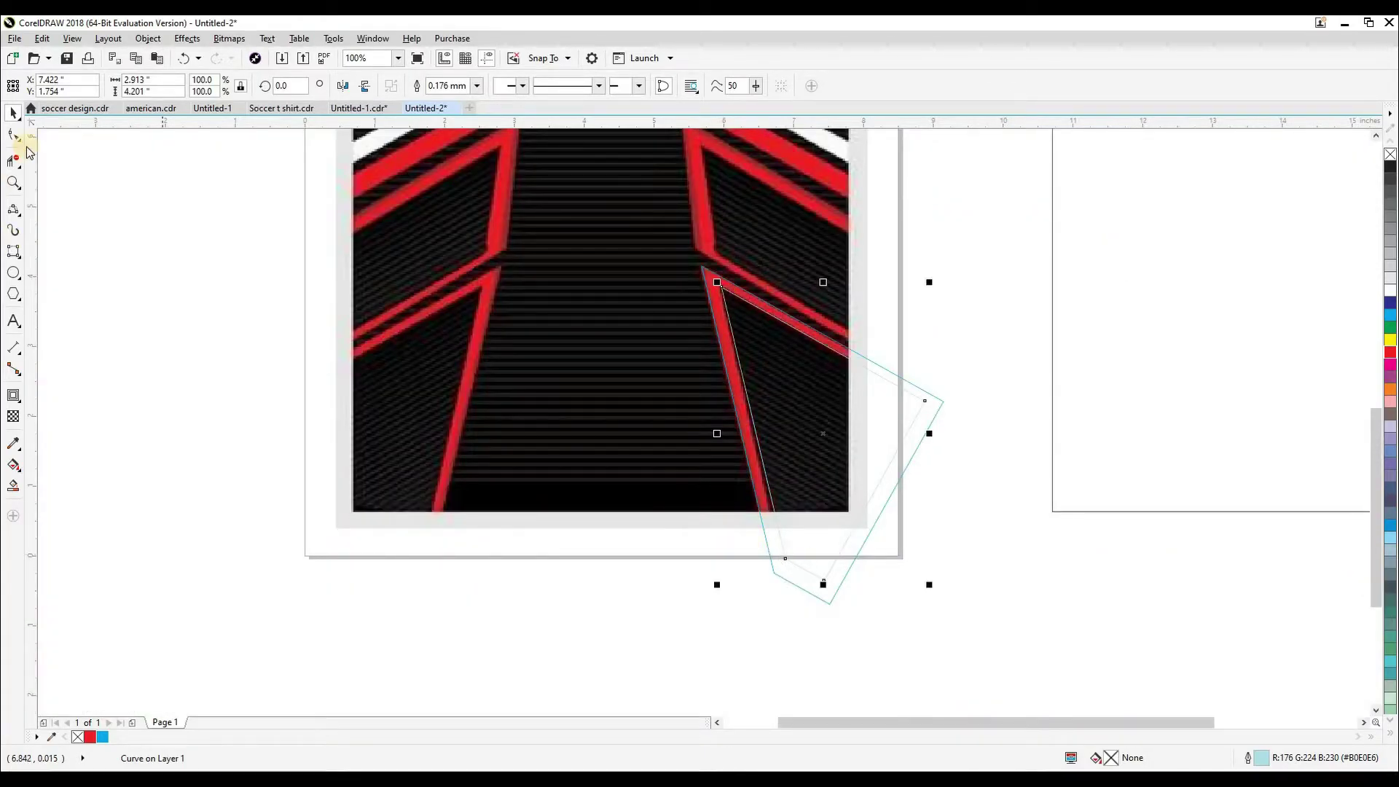
{"action": "left_click", "coordinate": [15, 136]}
{"action": "scroll", "coordinate": [828, 610], "scroll_direction": "up", "scroll_amount": 2}
{"action": "left_click_drag", "start_coordinate": [877, 577], "coordinate": [841, 587]}
{"action": "scroll", "coordinate": [817, 563], "scroll_direction": "down", "scroll_amount": 1}
{"action": "key", "text": "space"}
{"action": "scroll", "coordinate": [921, 374], "scroll_direction": "down", "scroll_amount": 2}
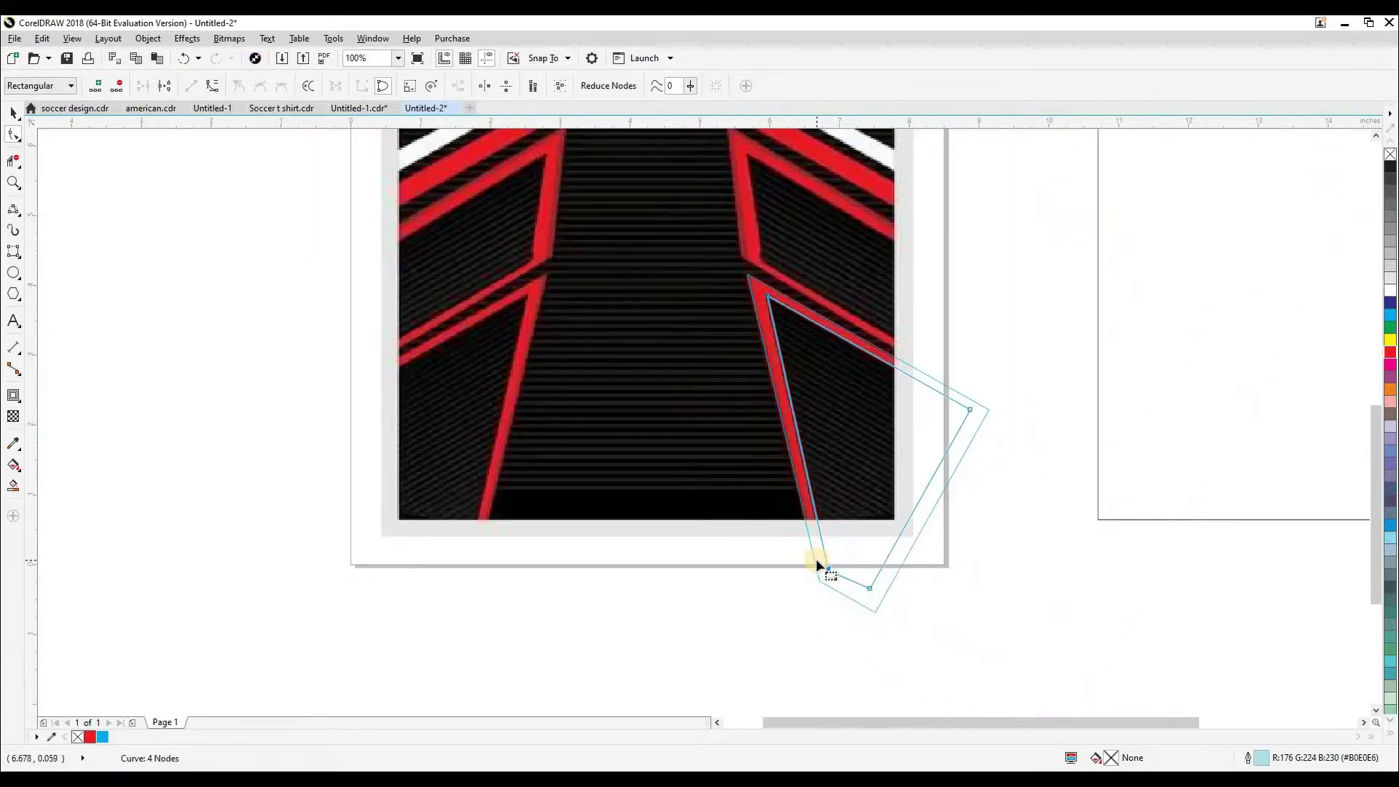
Step: Combine the lower frame's inner and outer outlines into one curve and move it 10 inches right onto the blank jersey outline
{"action": "scroll", "coordinate": [932, 386], "scroll_direction": "up", "scroll_amount": 1}
{"action": "key", "text": "ctrl+l"}
{"action": "left_click", "coordinate": [1052, 382]}
{"action": "left_click_drag", "start_coordinate": [1003, 436], "coordinate": [1056, 392]}
{"action": "key", "text": "ctrl+z"}
{"action": "scroll", "coordinate": [555, 372], "scroll_direction": "down", "scroll_amount": 2}
{"action": "key", "text": "Right"}
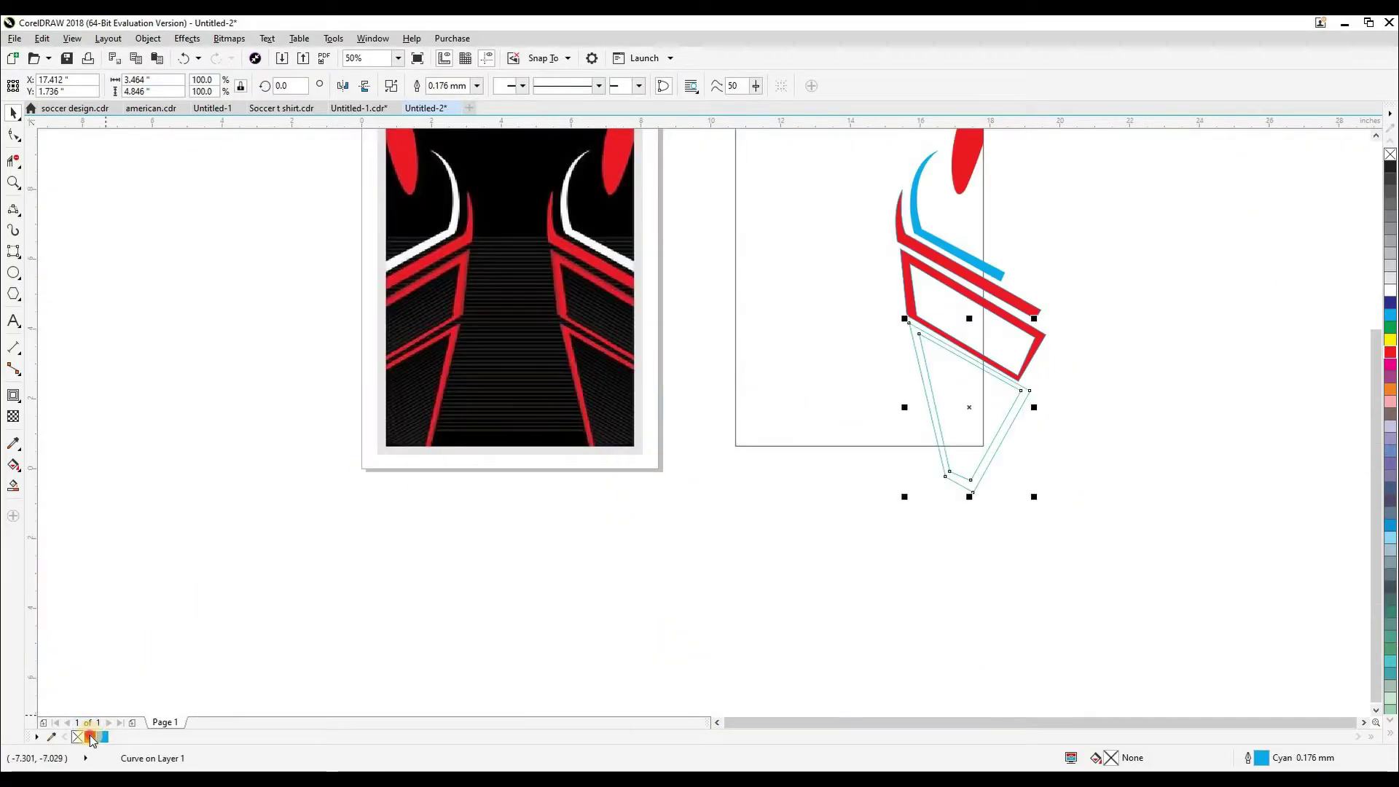
Step: Fill the lower frame with red and remove the outlines from the traced shapes on the jersey
{"action": "left_click", "coordinate": [91, 737]}
{"action": "left_click", "coordinate": [770, 594]}
{"action": "scroll", "coordinate": [799, 574], "scroll_direction": "down", "scroll_amount": 1}
{"action": "left_click_drag", "start_coordinate": [800, 574], "coordinate": [1011, 324]}
{"action": "left_click", "coordinate": [977, 491]}
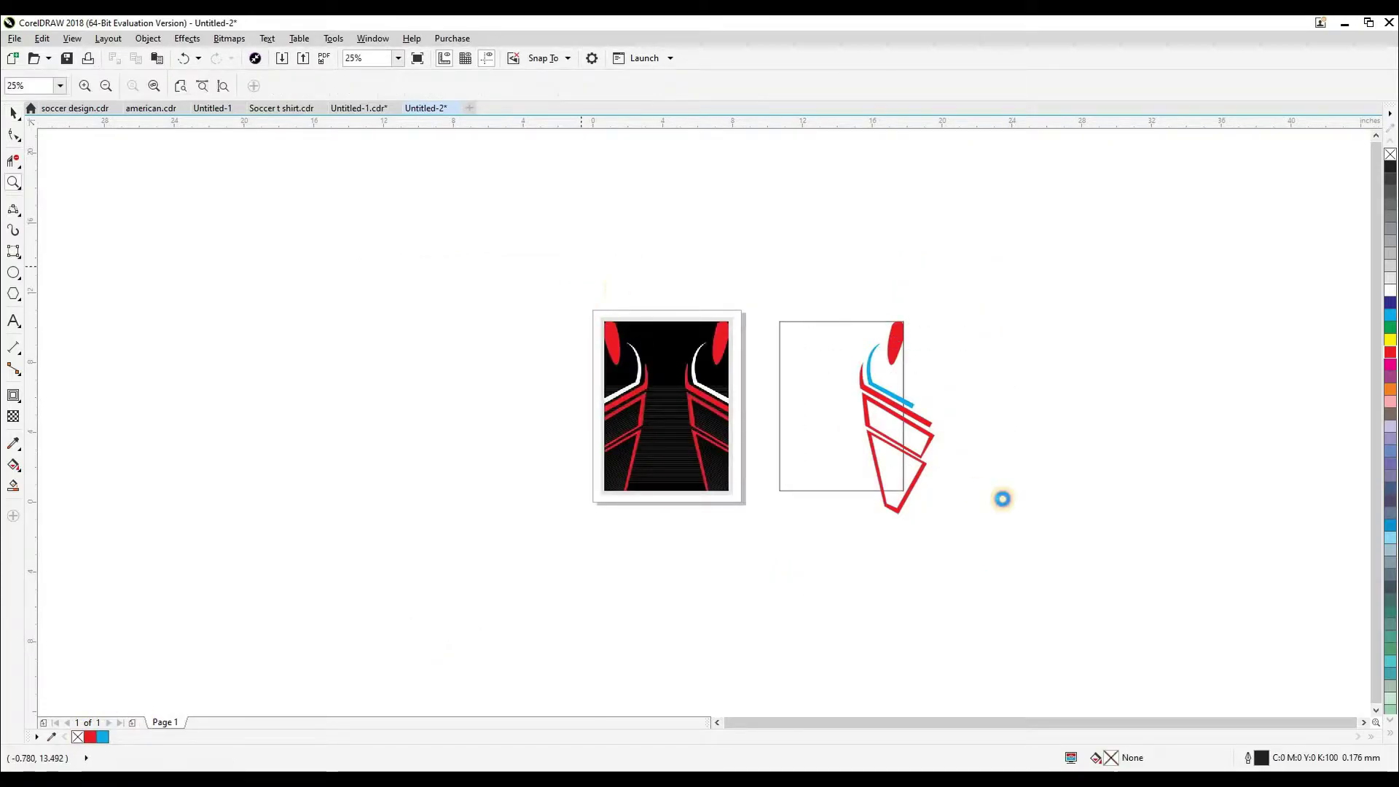
Step: Fill the blank jersey rectangle with black
{"action": "scroll", "coordinate": [995, 473], "scroll_direction": "up", "scroll_amount": 3}
{"action": "left_click", "coordinate": [996, 464]}
{"action": "left_click", "coordinate": [1218, 294]}
{"action": "left_click", "coordinate": [873, 274]}
{"action": "key", "text": "shift+F11"}
{"action": "left_click", "coordinate": [491, 300]}
Step: Fill the cyan curved stripe on the black jersey with white
{"action": "left_click", "coordinate": [939, 406]}
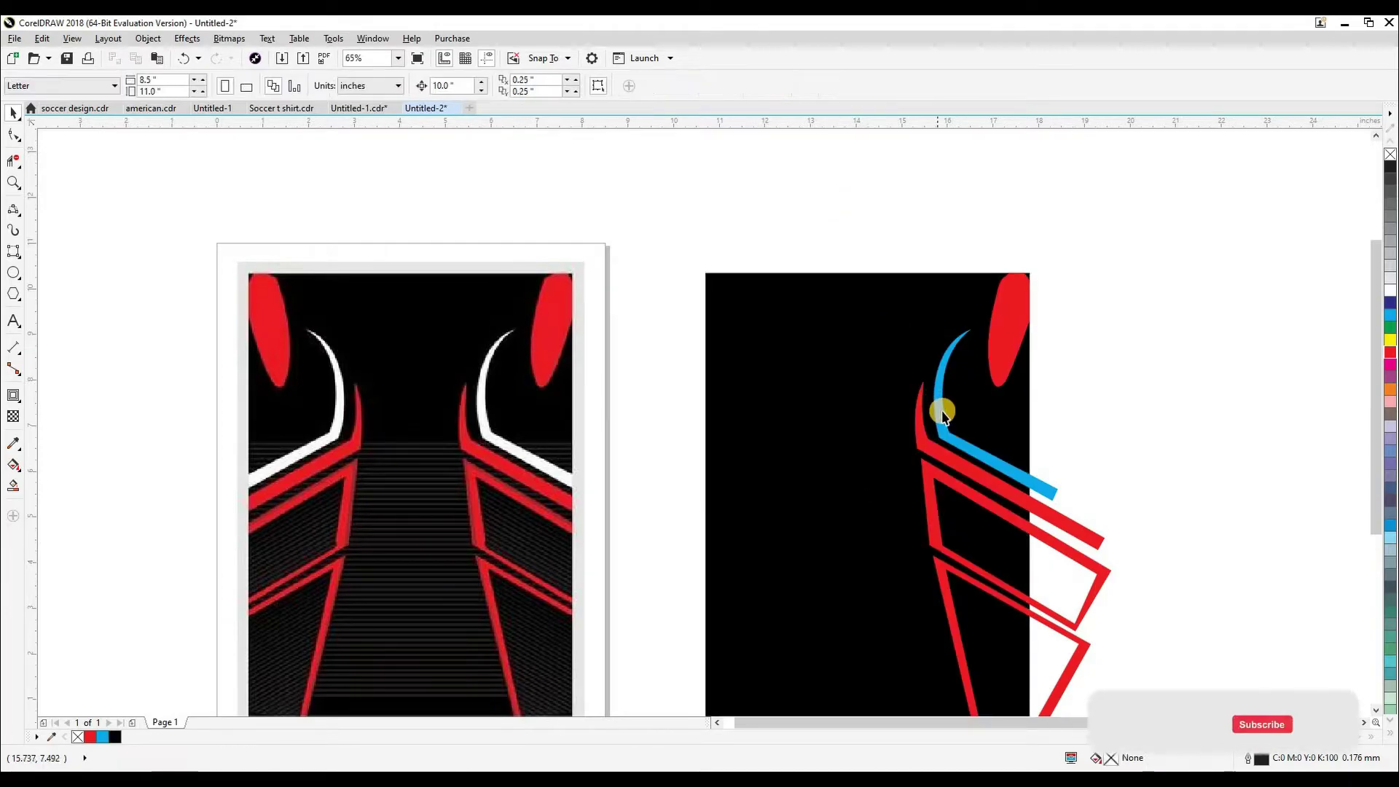
{"action": "left_click", "coordinate": [1384, 292]}
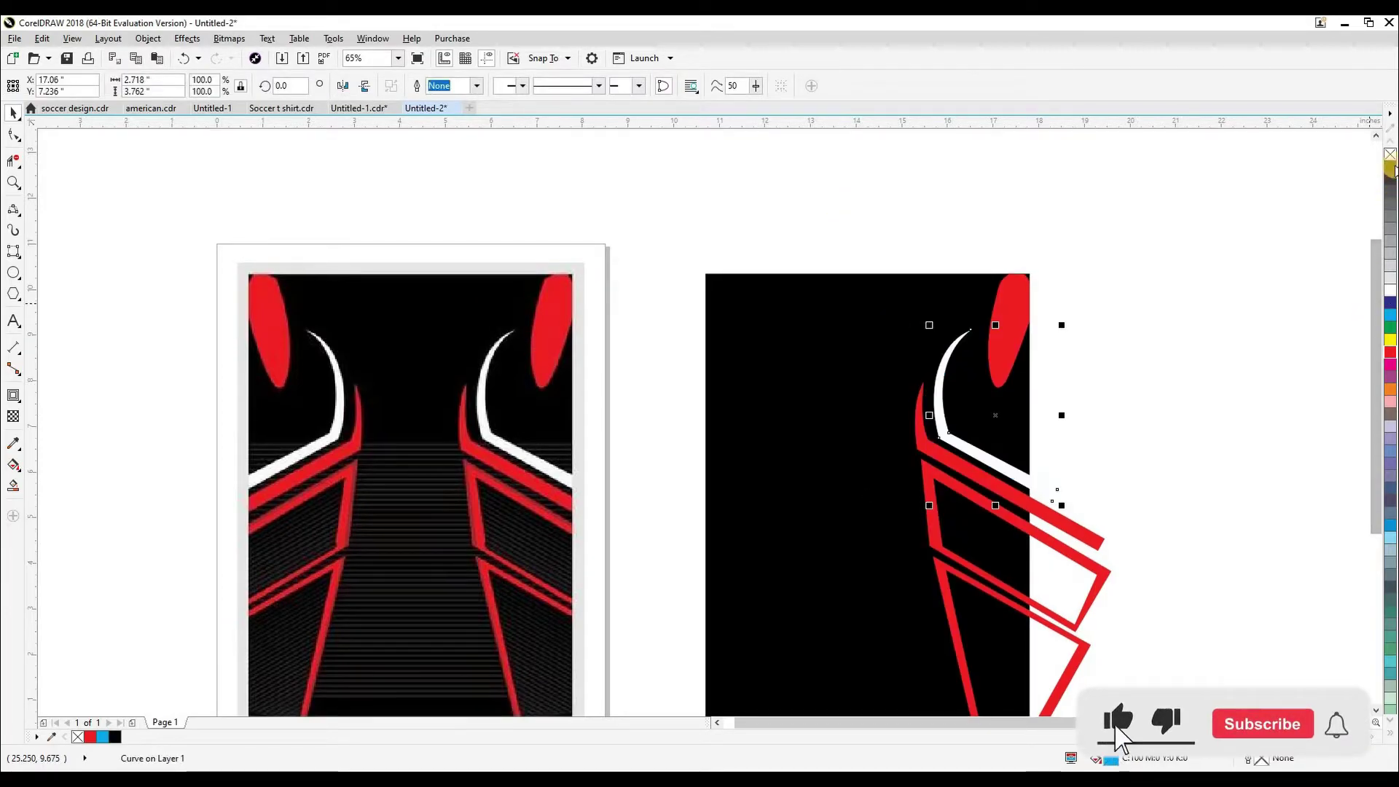
{"action": "left_click", "coordinate": [898, 242]}
{"action": "key", "text": "z"}
{"action": "right_click", "coordinate": [899, 244]}
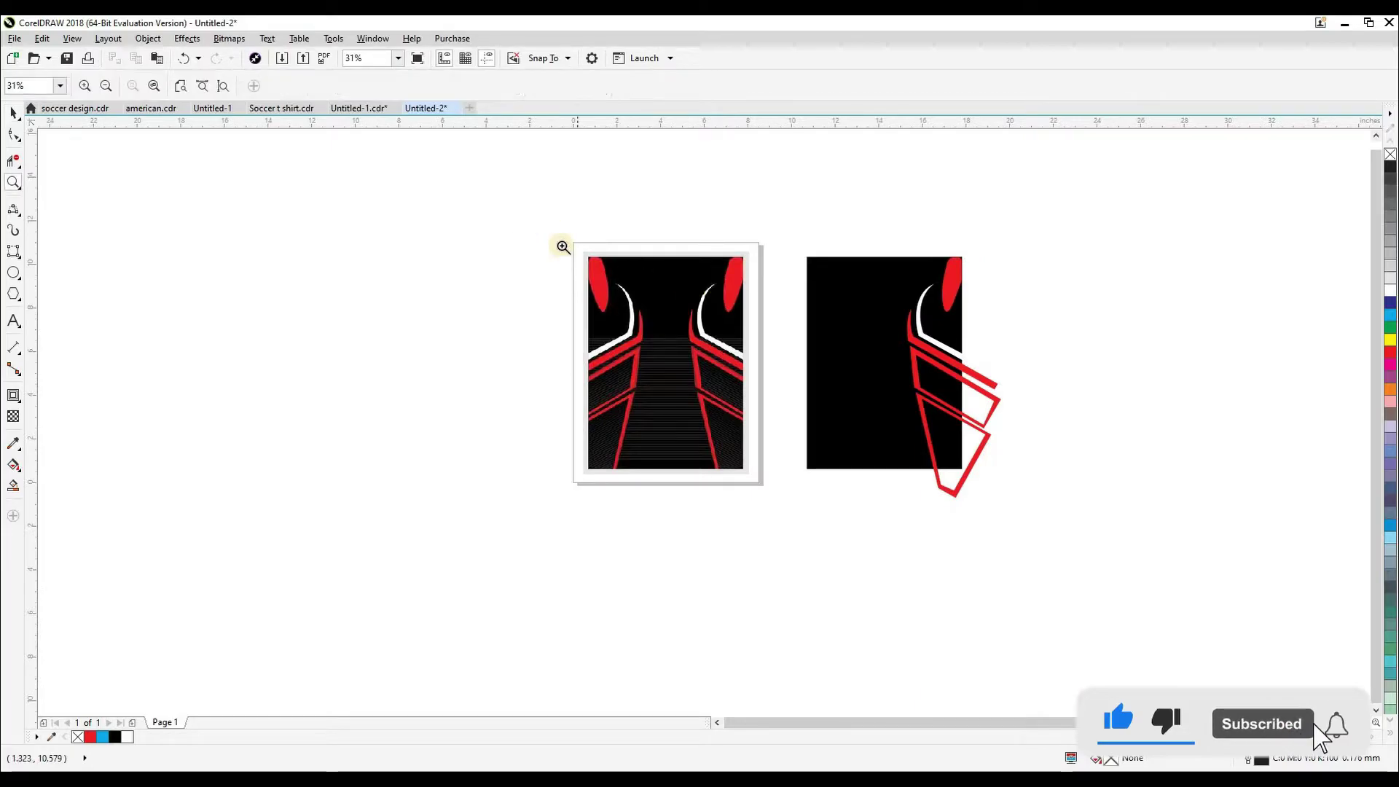
{"action": "left_click_drag", "start_coordinate": [1093, 587], "coordinate": [1093, 584]}
{"action": "key", "text": "space"}
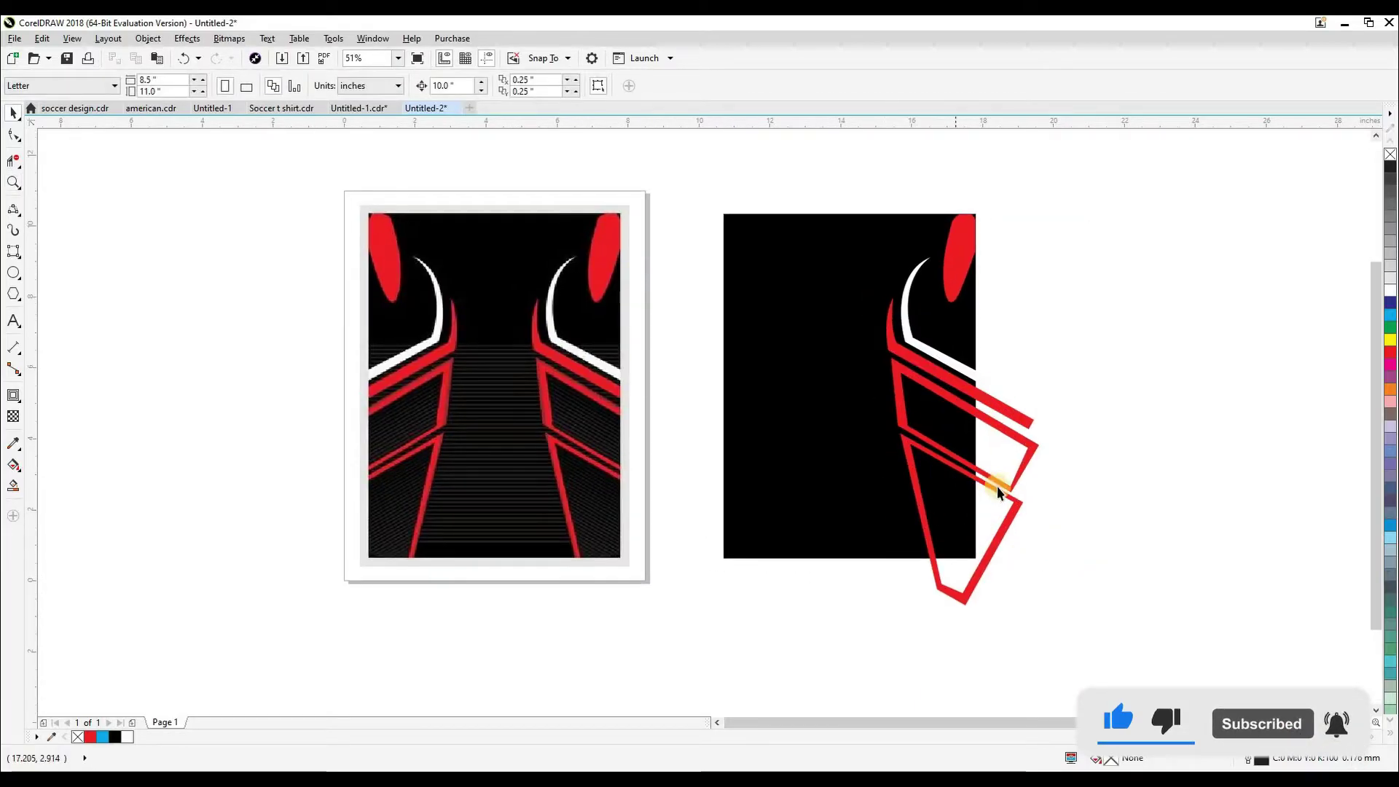
{"action": "left_click_drag", "start_coordinate": [1063, 620], "coordinate": [846, 233]}
{"action": "left_click_drag", "start_coordinate": [1040, 435], "coordinate": [848, 430]}
{"action": "left_click_drag", "start_coordinate": [828, 381], "coordinate": [747, 383]}
{"action": "key", "text": "Delete"}
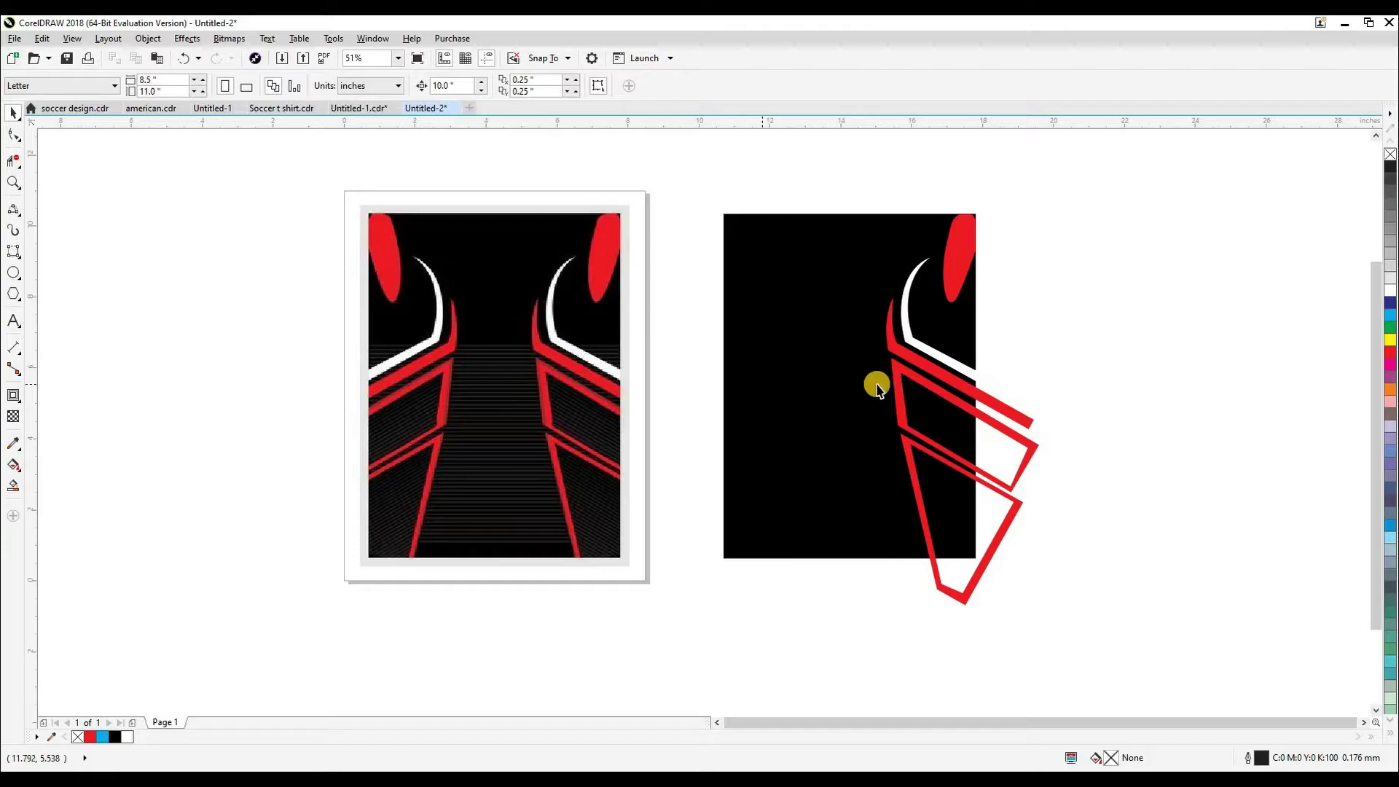
Step: Combine the red bent stripe and the two red frames on the black jersey into one curve
{"action": "left_click", "coordinate": [929, 370]}
{"action": "left_click", "coordinate": [914, 434], "text": "shift"}
{"action": "left_click", "coordinate": [911, 452], "text": "shift"}
{"action": "key", "text": "ctrl+l"}
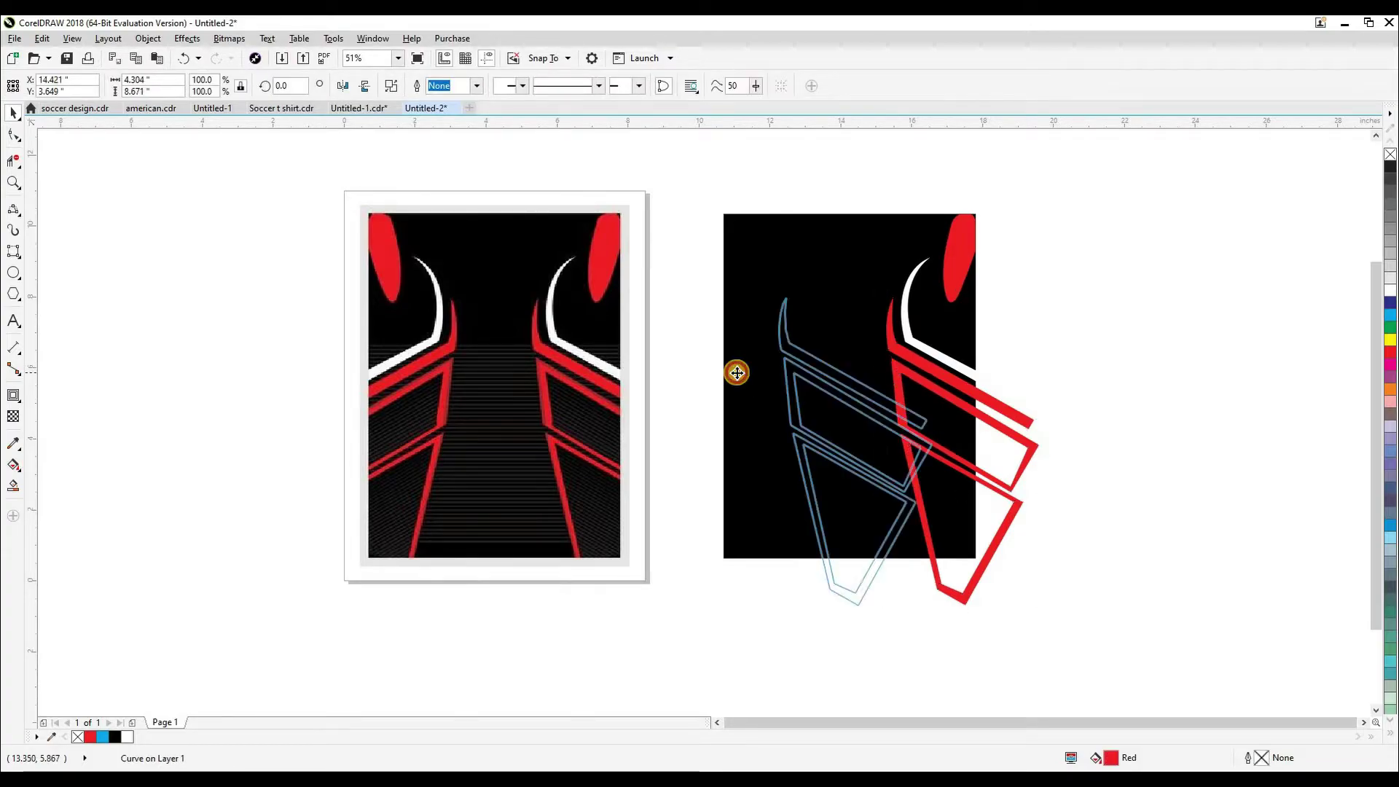
Step: Intersect the white curved stripe with the black rectangle and fill the resulting piece with white
{"action": "left_click", "coordinate": [1100, 374]}
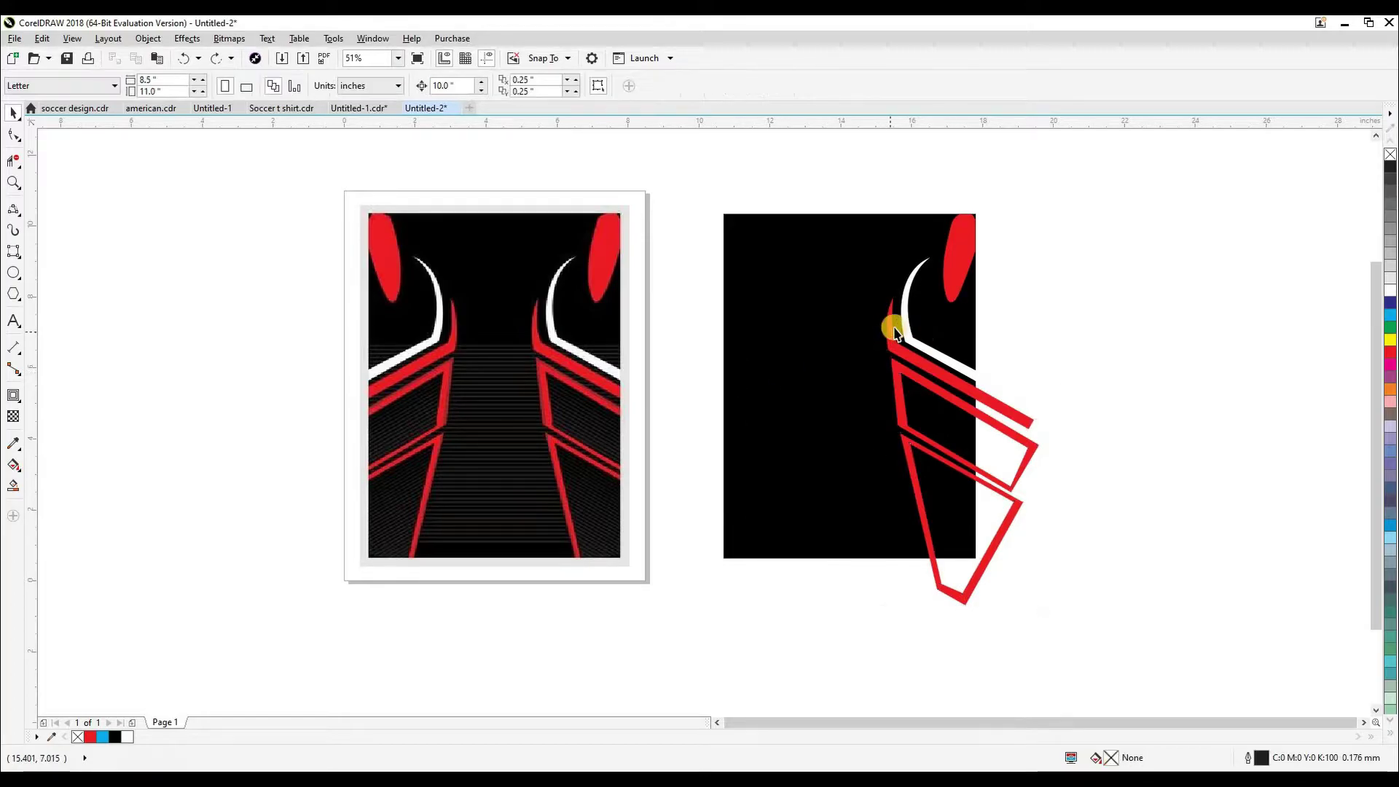
{"action": "left_click", "coordinate": [903, 319]}
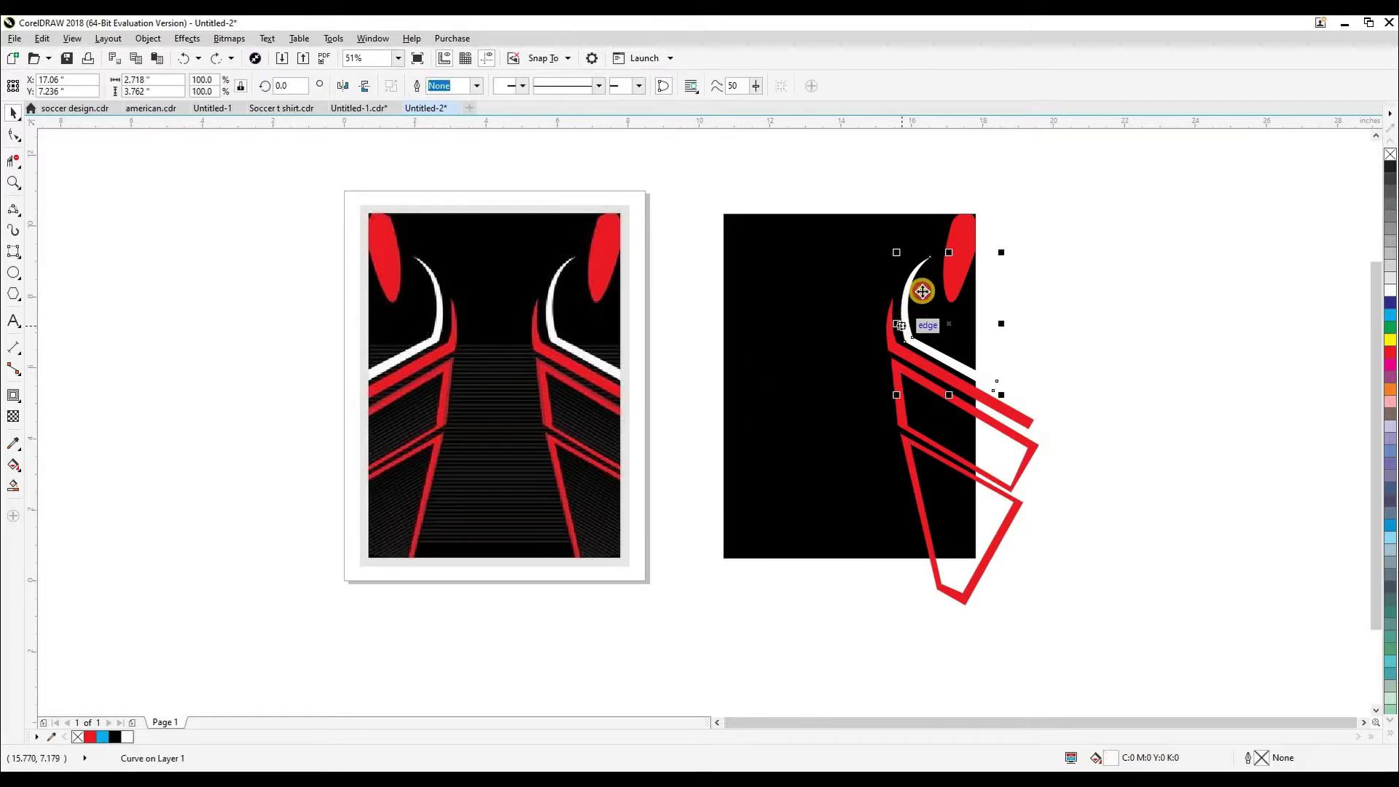
{"action": "left_click", "coordinate": [887, 217], "text": "shift"}
{"action": "left_click", "coordinate": [466, 87]}
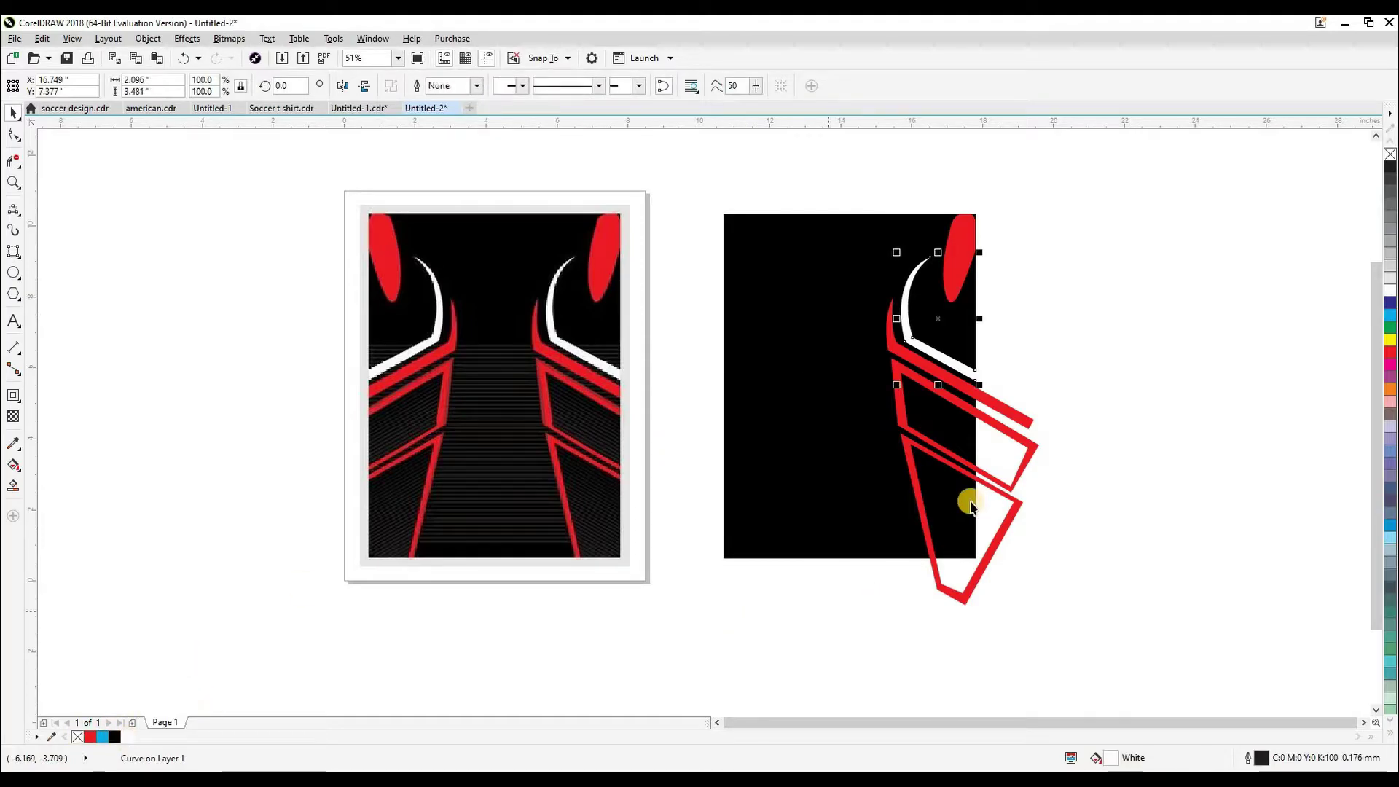
Step: Crop the combined red shape to the black rectangle by intersecting them, filling the result with red and deleting the overhanging original
{"action": "left_click", "coordinate": [988, 418]}
{"action": "left_click", "coordinate": [765, 321], "text": "shift"}
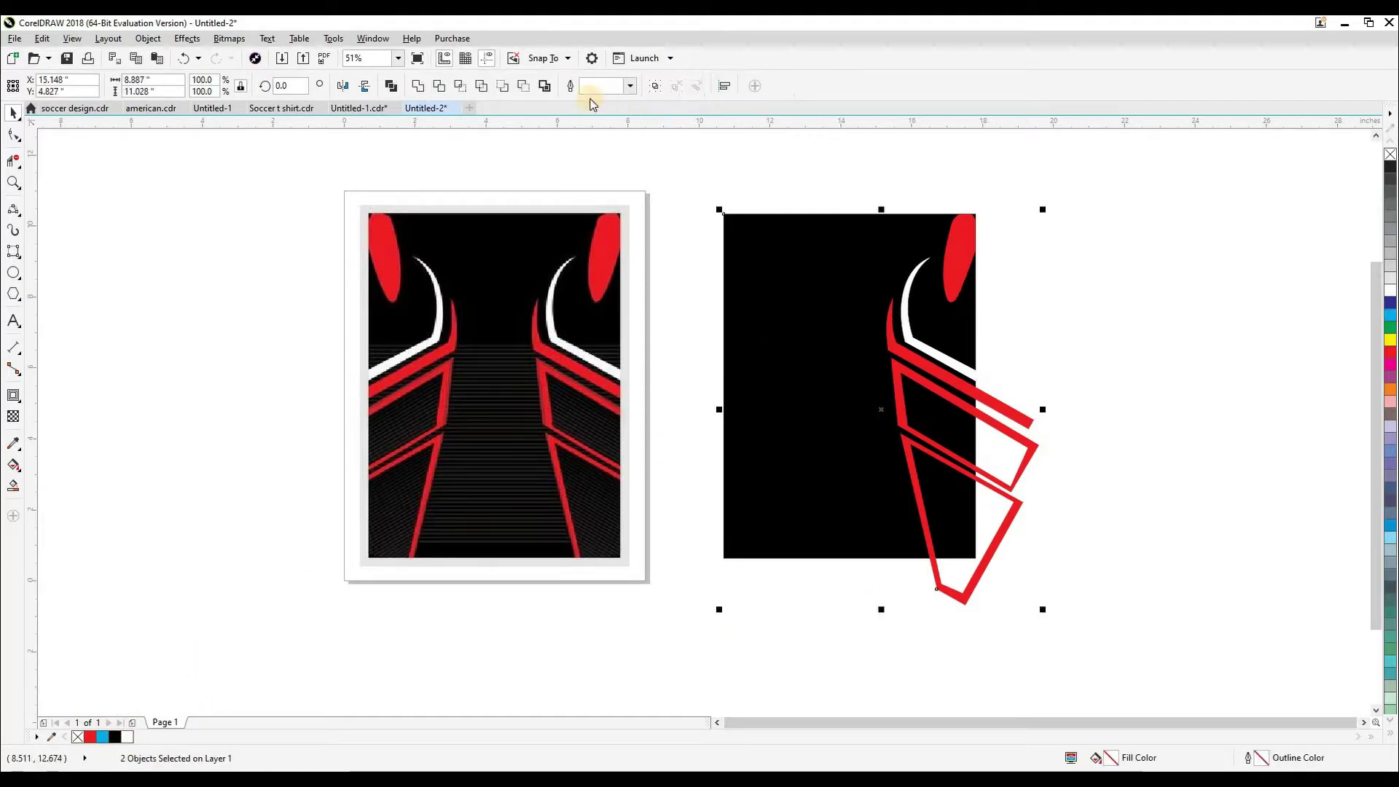
{"action": "left_click", "coordinate": [453, 87]}
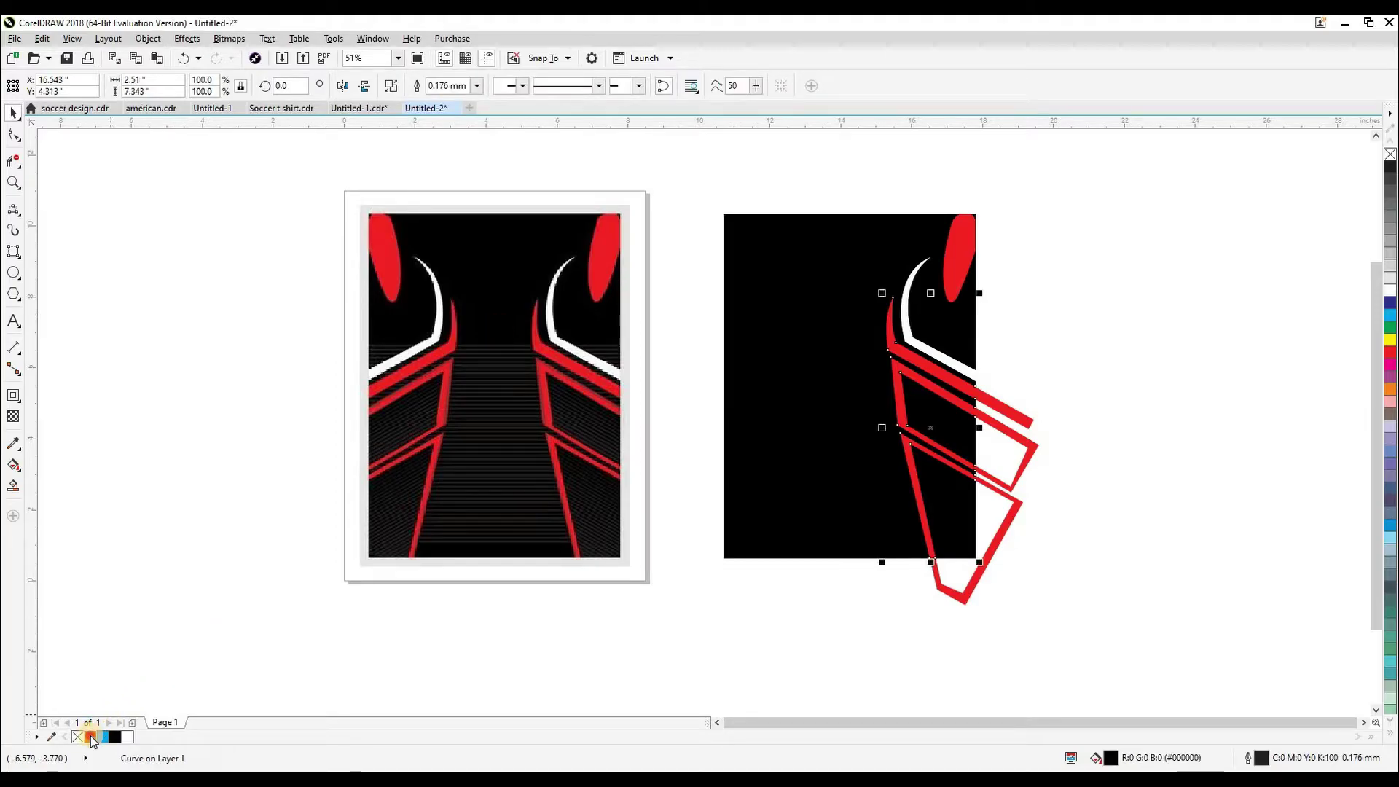
{"action": "left_click", "coordinate": [998, 615]}
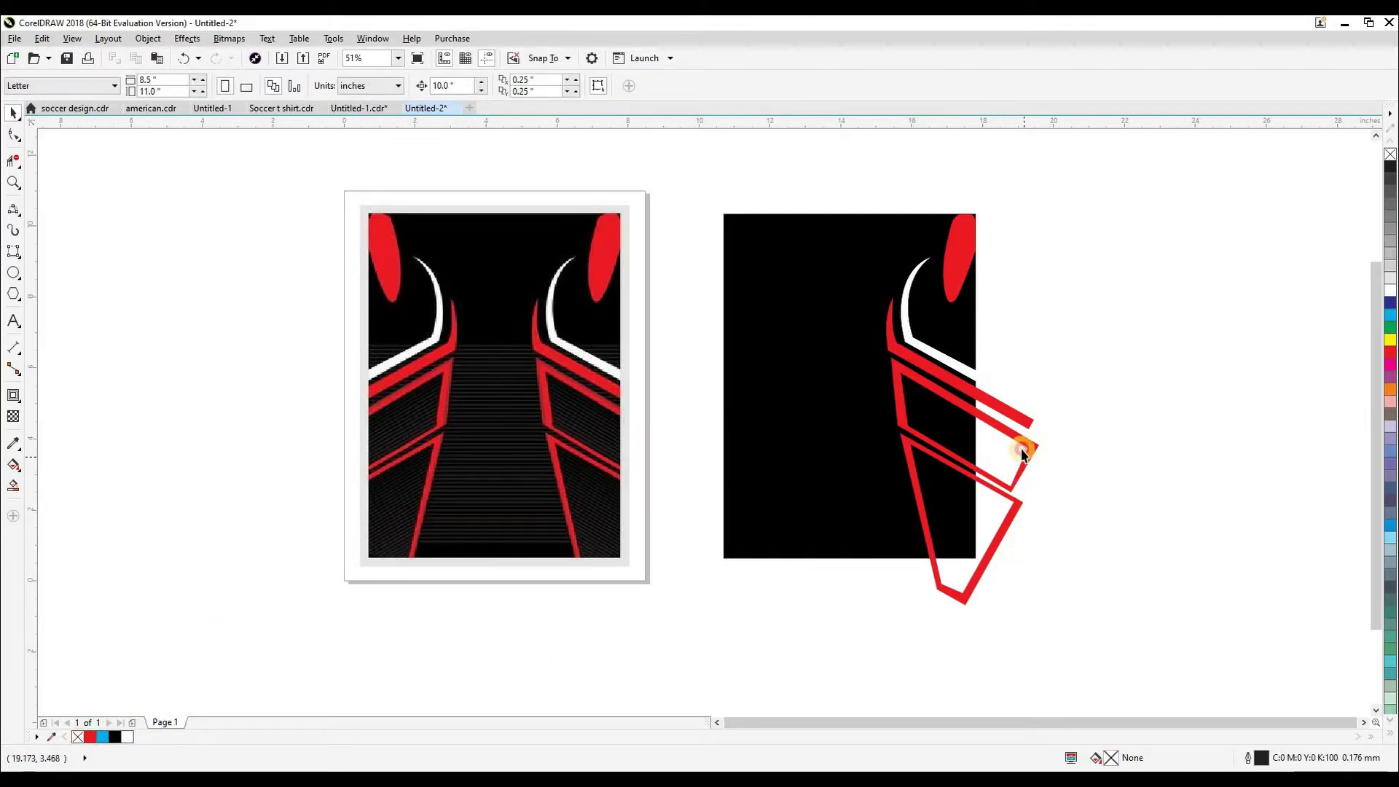
{"action": "left_click", "coordinate": [1023, 456]}
{"action": "key", "text": "Delete"}
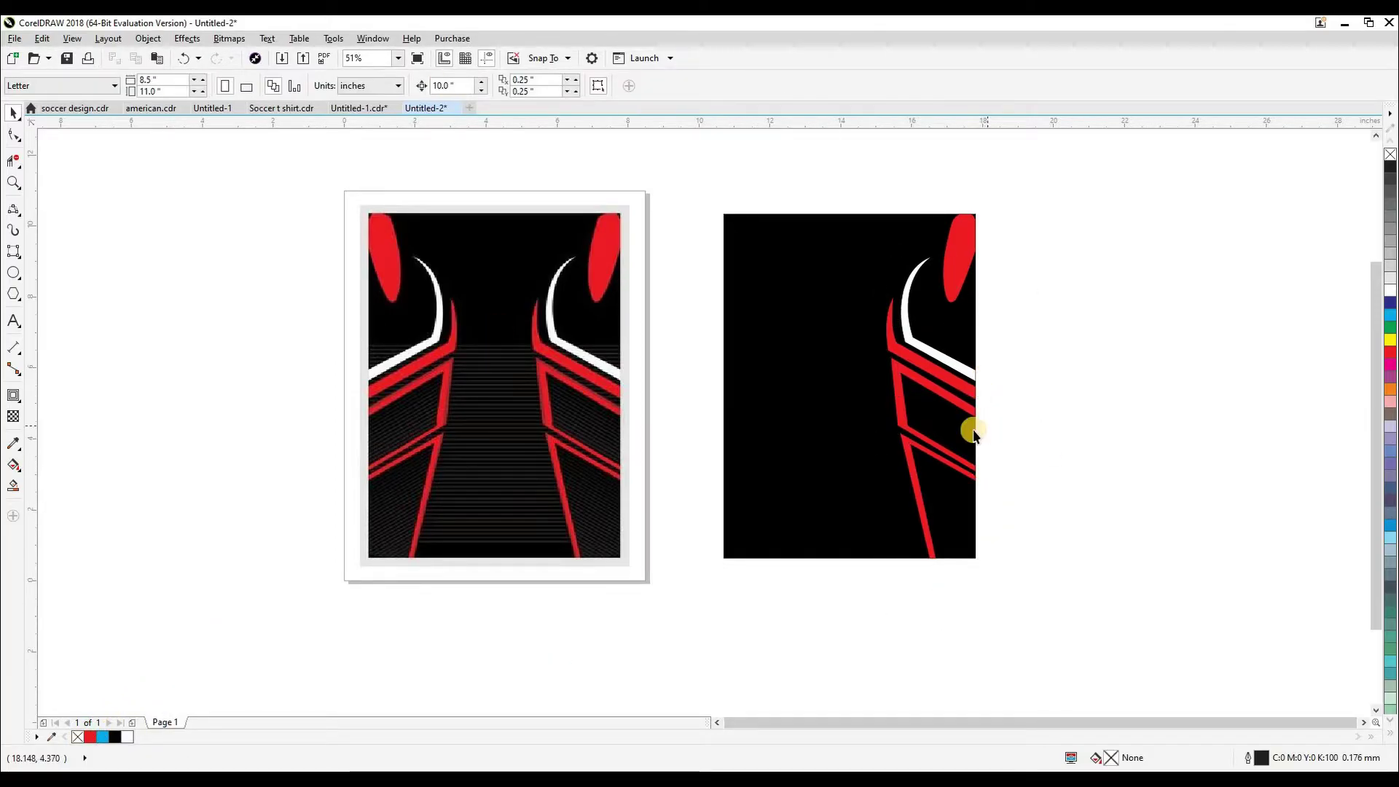
Step: Mirror a copy of the grouped red and white side shapes horizontally and left-align it with the black rectangle
{"action": "key", "text": "shift+F9"}
{"action": "key", "text": "shift+F9"}
{"action": "left_click_drag", "start_coordinate": [1032, 588], "coordinate": [866, 165]}
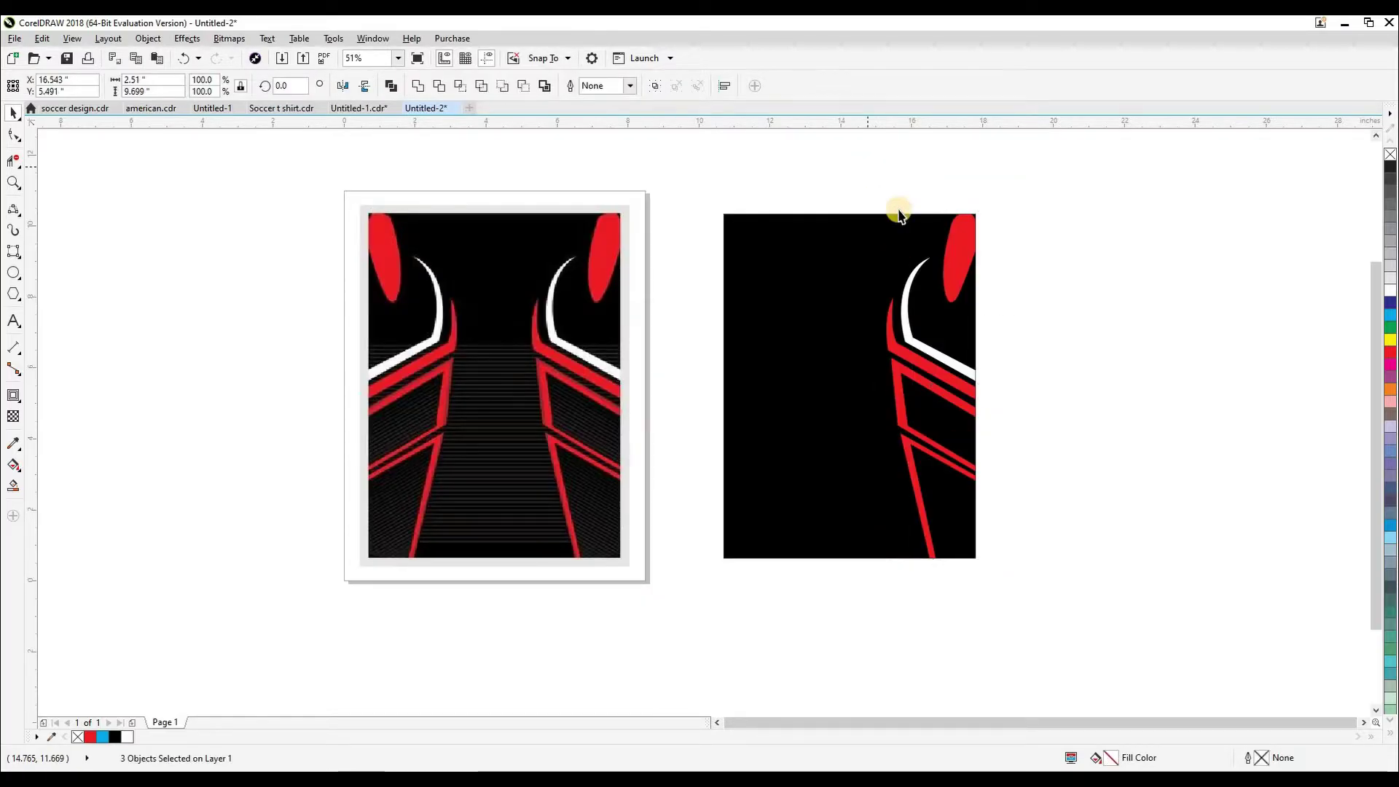
{"action": "left_click_drag", "start_coordinate": [982, 384], "coordinate": [891, 399]}
{"action": "left_click", "coordinate": [897, 223], "text": "shift"}
{"action": "key", "text": "l"}
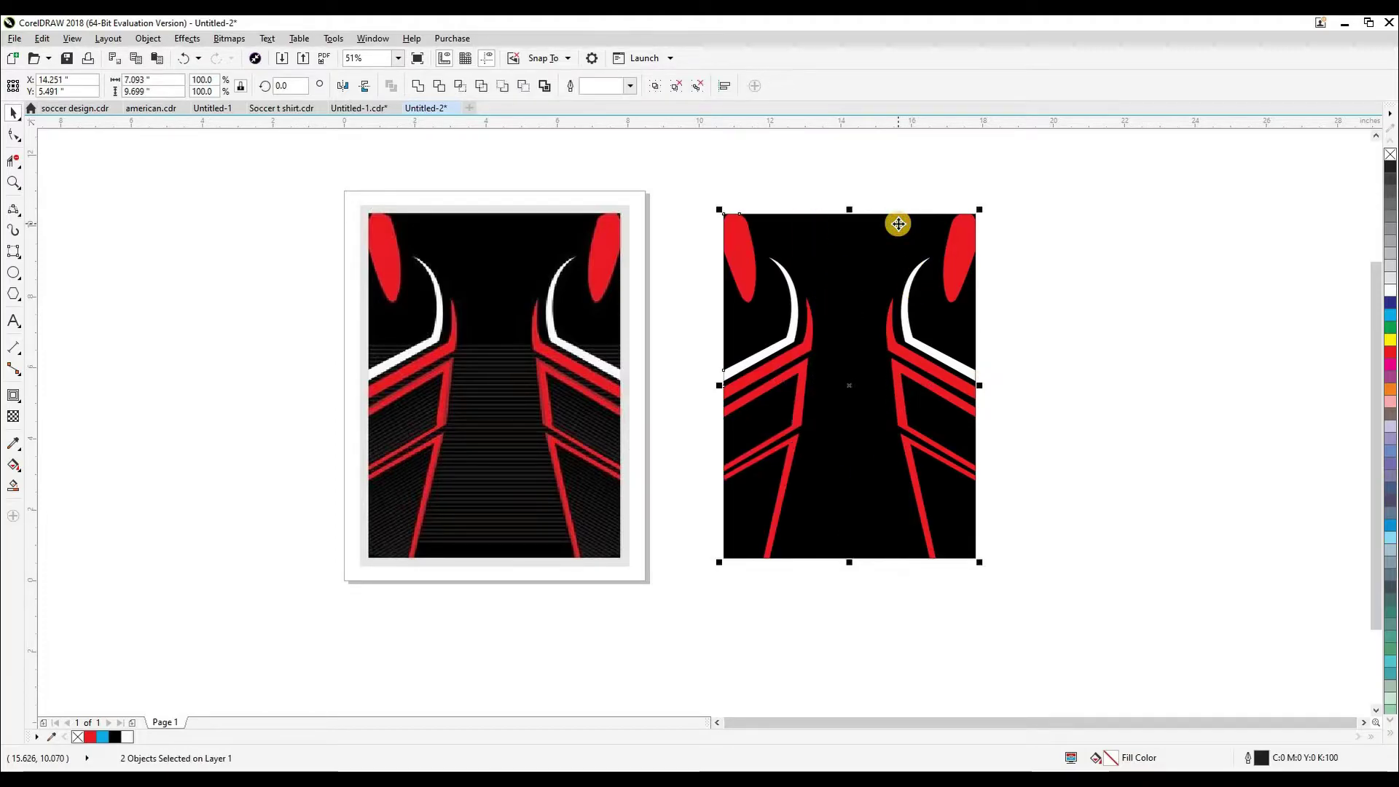
{"action": "left_click", "coordinate": [1114, 372]}
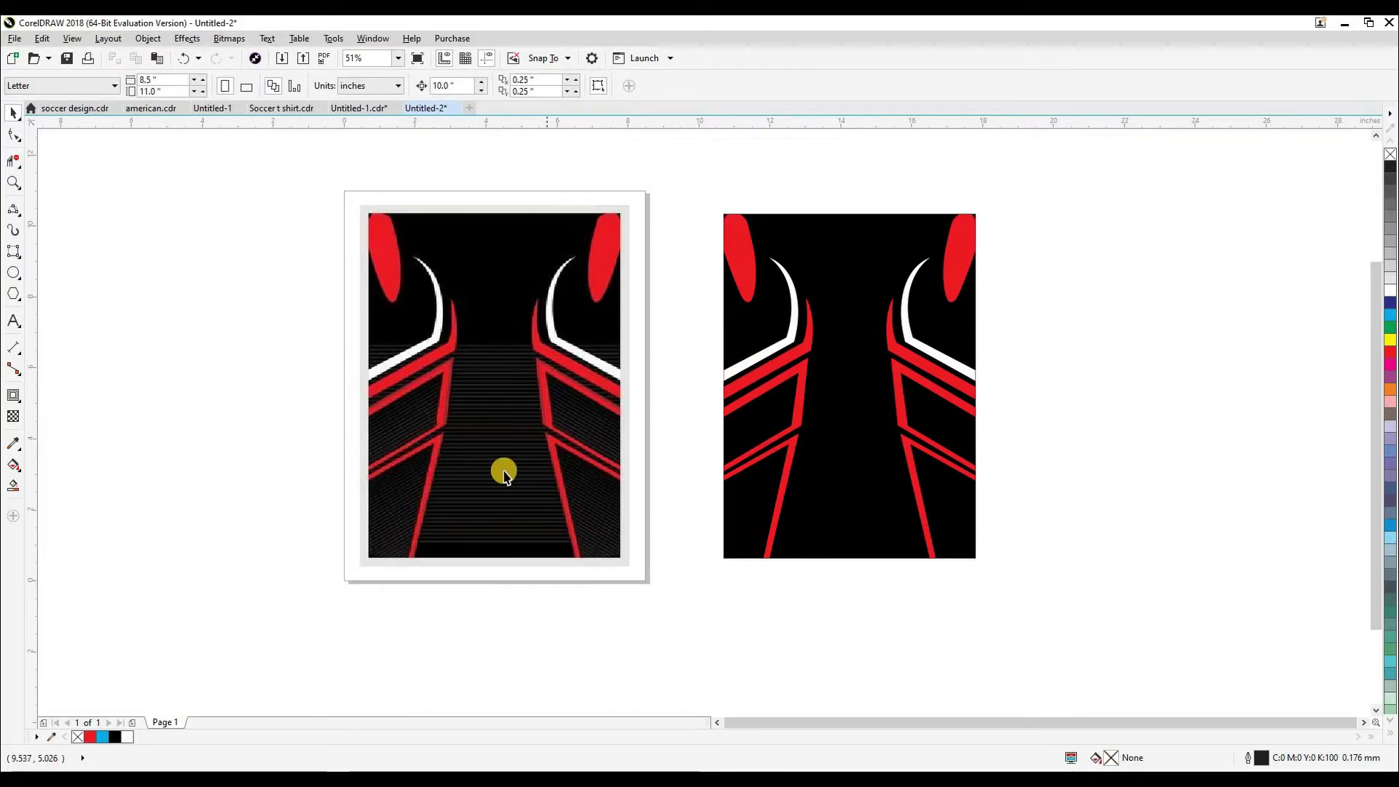
Step: Delete the mirrored copy of the side shapes from the left half of the black jersey
{"action": "scroll", "coordinate": [578, 422], "scroll_direction": "up", "scroll_amount": 5}
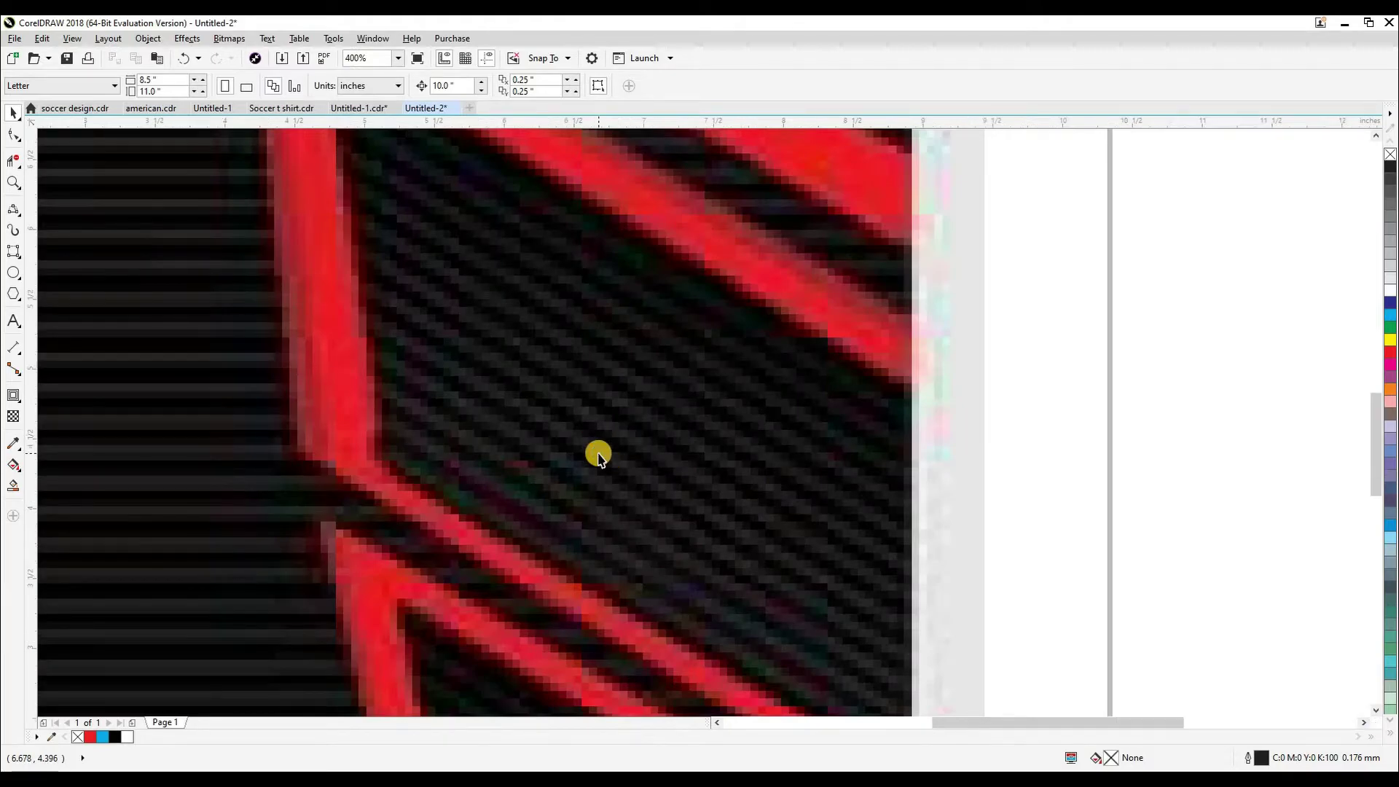
{"action": "scroll", "coordinate": [598, 455], "scroll_direction": "down", "scroll_amount": 5}
{"action": "left_click", "coordinate": [863, 401]}
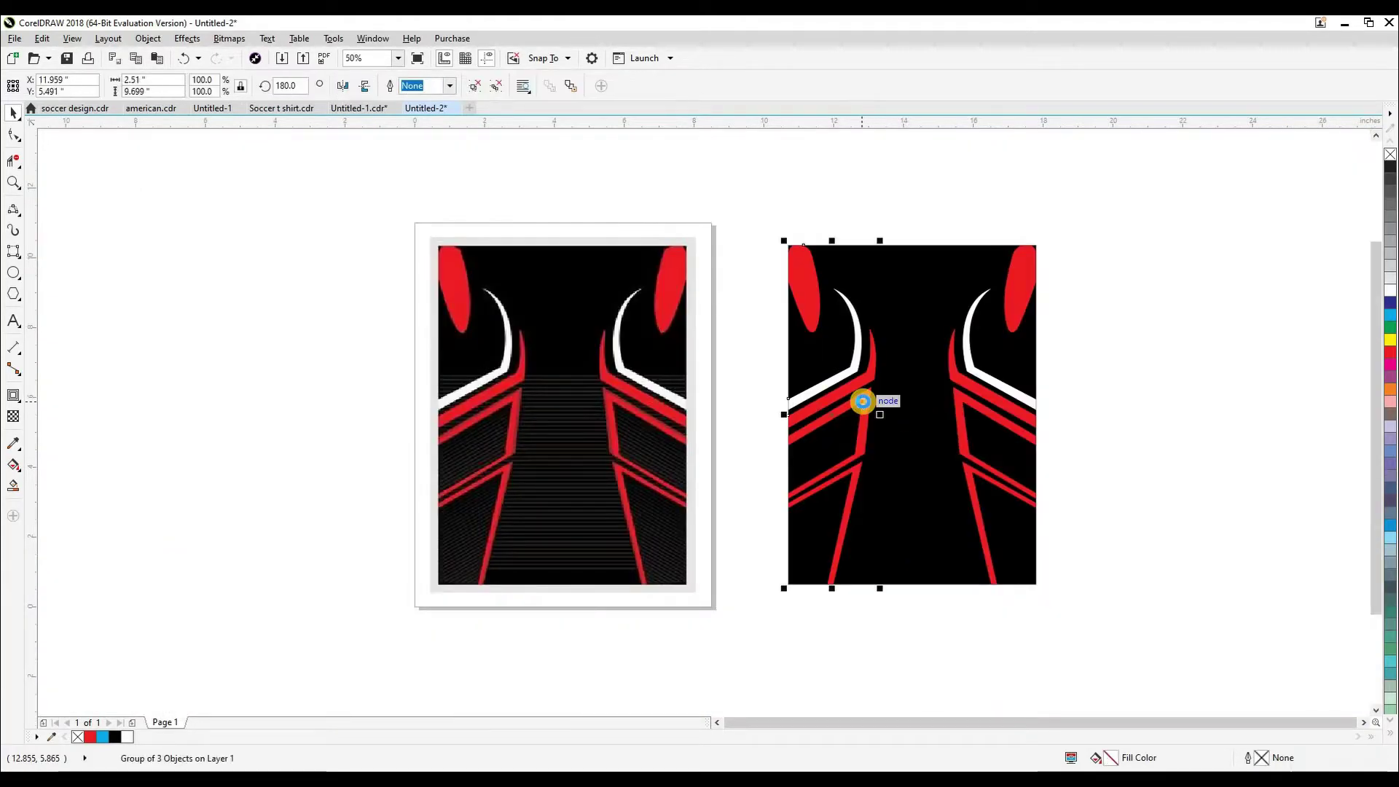
{"action": "key", "text": "Delete"}
Step: Draw a horizontal 2-Point Line about 8.458 in long across the reference bitmap along its topmost thin stripe
{"action": "scroll", "coordinate": [870, 412], "scroll_direction": "up", "scroll_amount": 1}
{"action": "left_click_drag", "start_coordinate": [379, 372], "coordinate": [746, 361]}
{"action": "scroll", "coordinate": [409, 330], "scroll_direction": "up", "scroll_amount": 1}
{"action": "scroll", "coordinate": [89, 301], "scroll_direction": "down", "scroll_amount": 1}
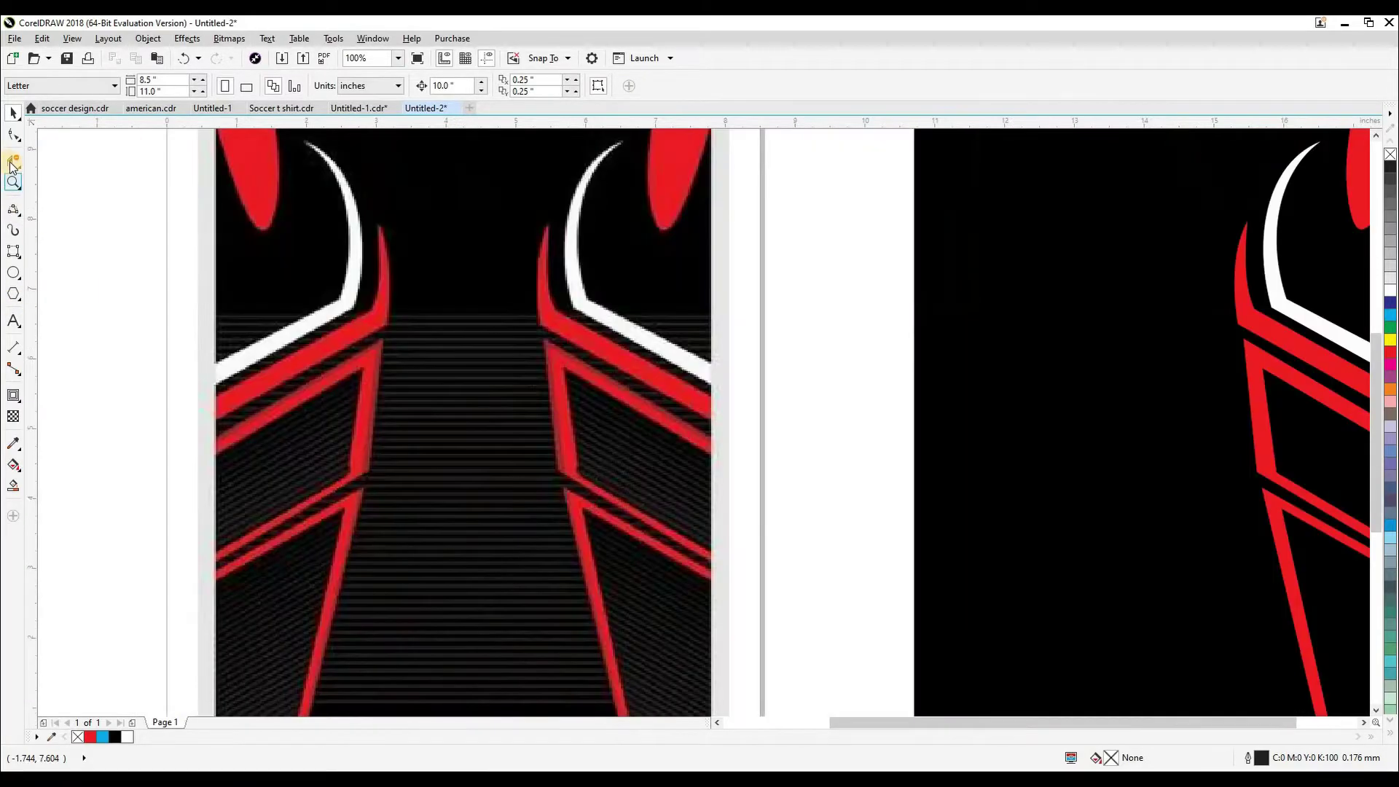
{"action": "left_click", "coordinate": [13, 164]}
{"action": "left_click", "coordinate": [15, 211]}
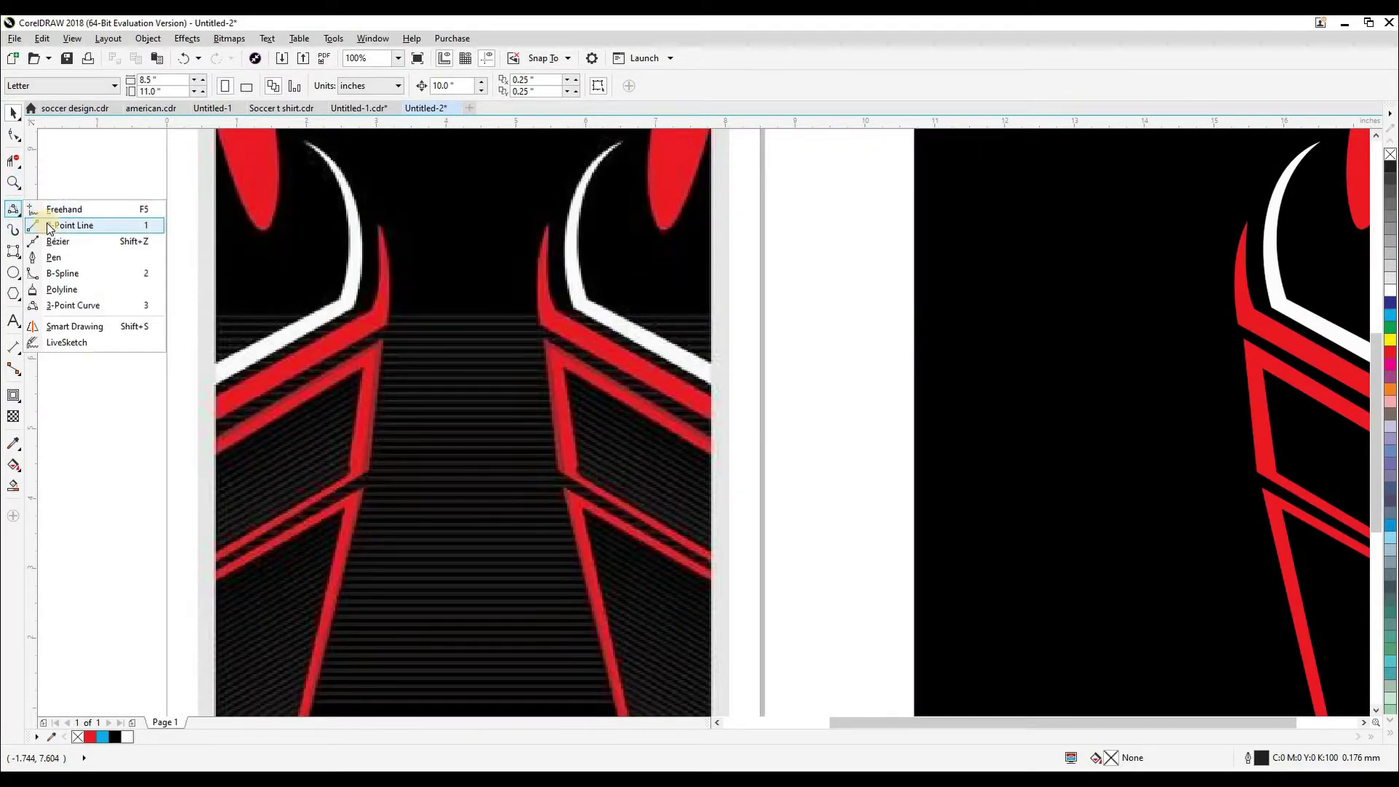
{"action": "scroll", "coordinate": [191, 318], "scroll_direction": "up", "scroll_amount": 1}
{"action": "scroll", "coordinate": [191, 325], "scroll_direction": "down", "scroll_amount": 1}
{"action": "left_click_drag", "start_coordinate": [186, 318], "coordinate": [776, 317]}
Step: Set the horizontal line's outline to 0.75 mm wide and red
{"action": "scroll", "coordinate": [366, 304], "scroll_direction": "up", "scroll_amount": 4}
{"action": "key", "text": "space"}
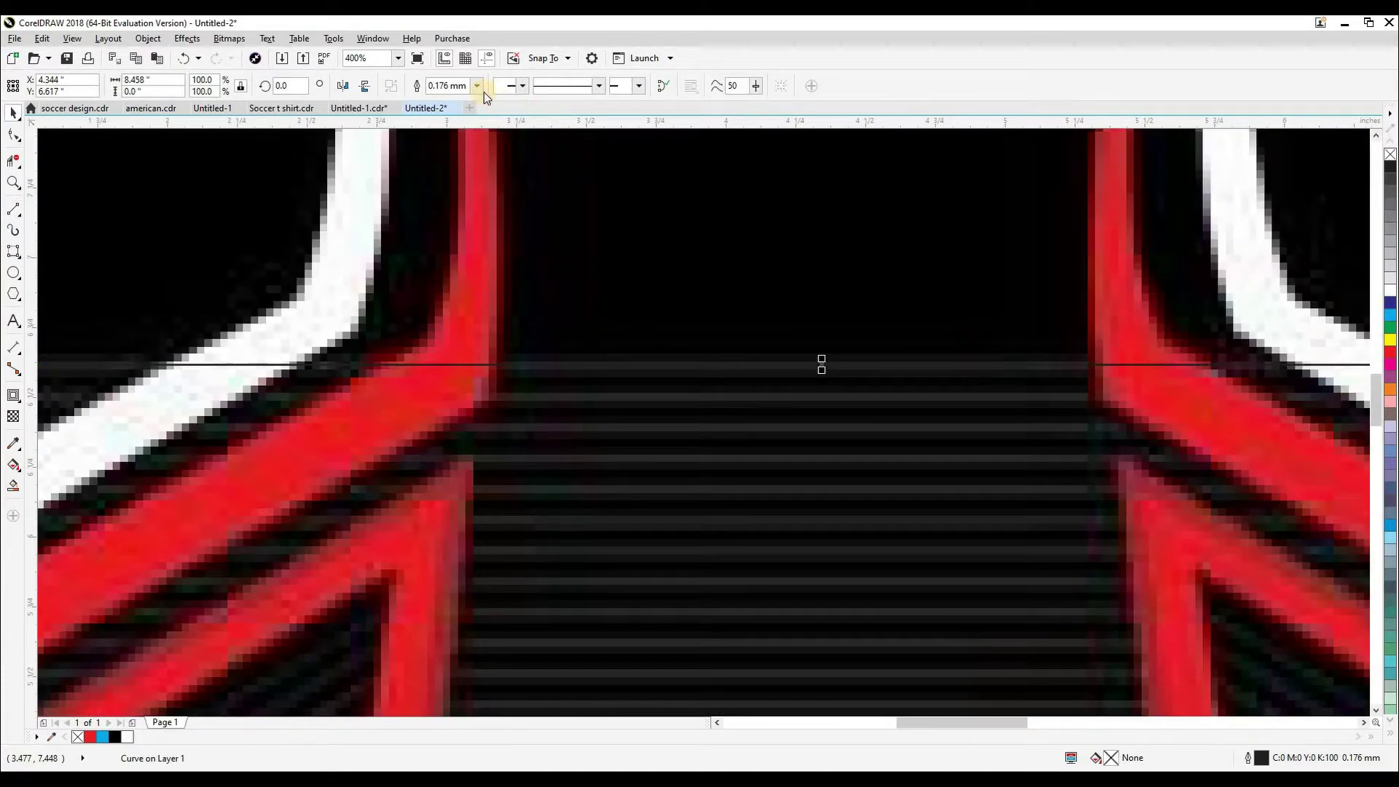
{"action": "left_click", "coordinate": [477, 86]}
{"action": "left_click", "coordinate": [449, 167]}
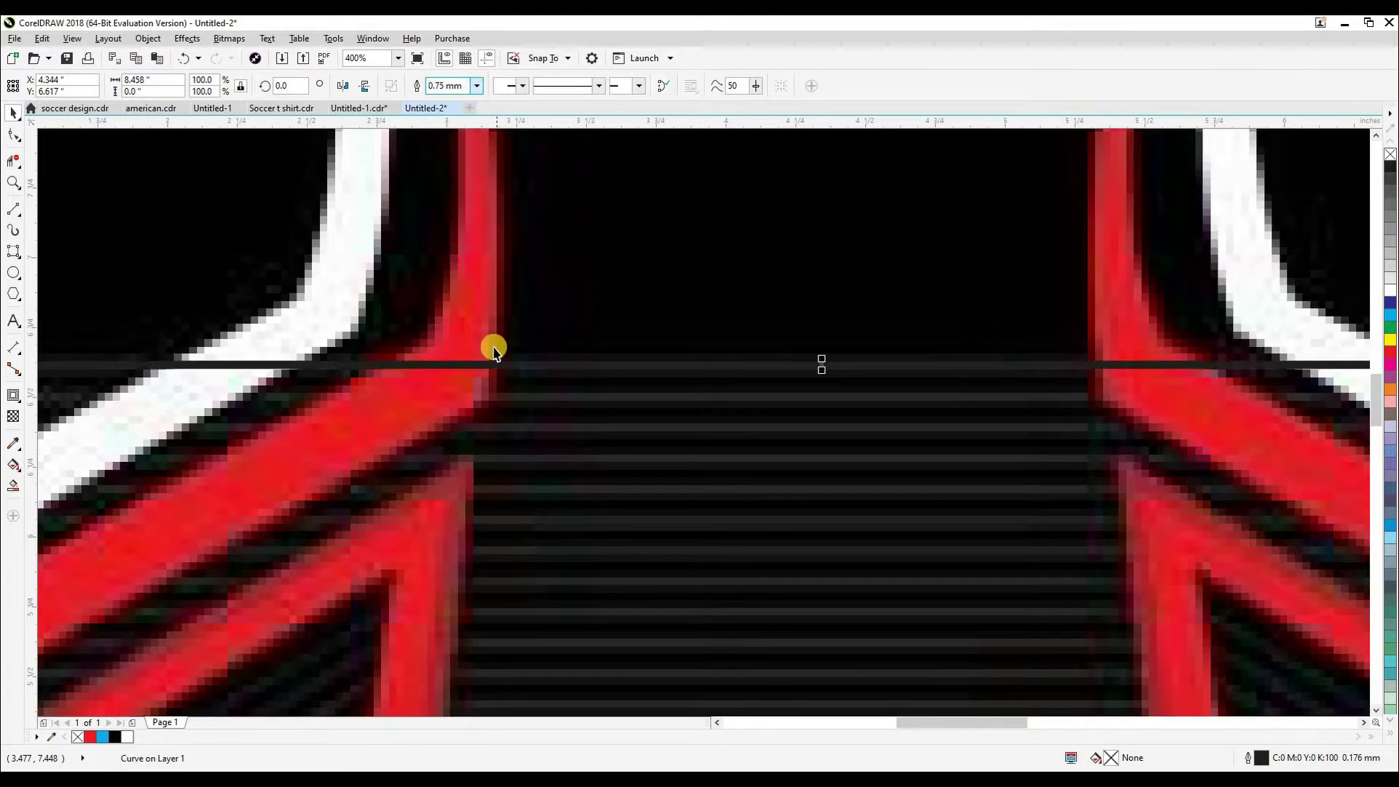
{"action": "right_click", "coordinate": [91, 736]}
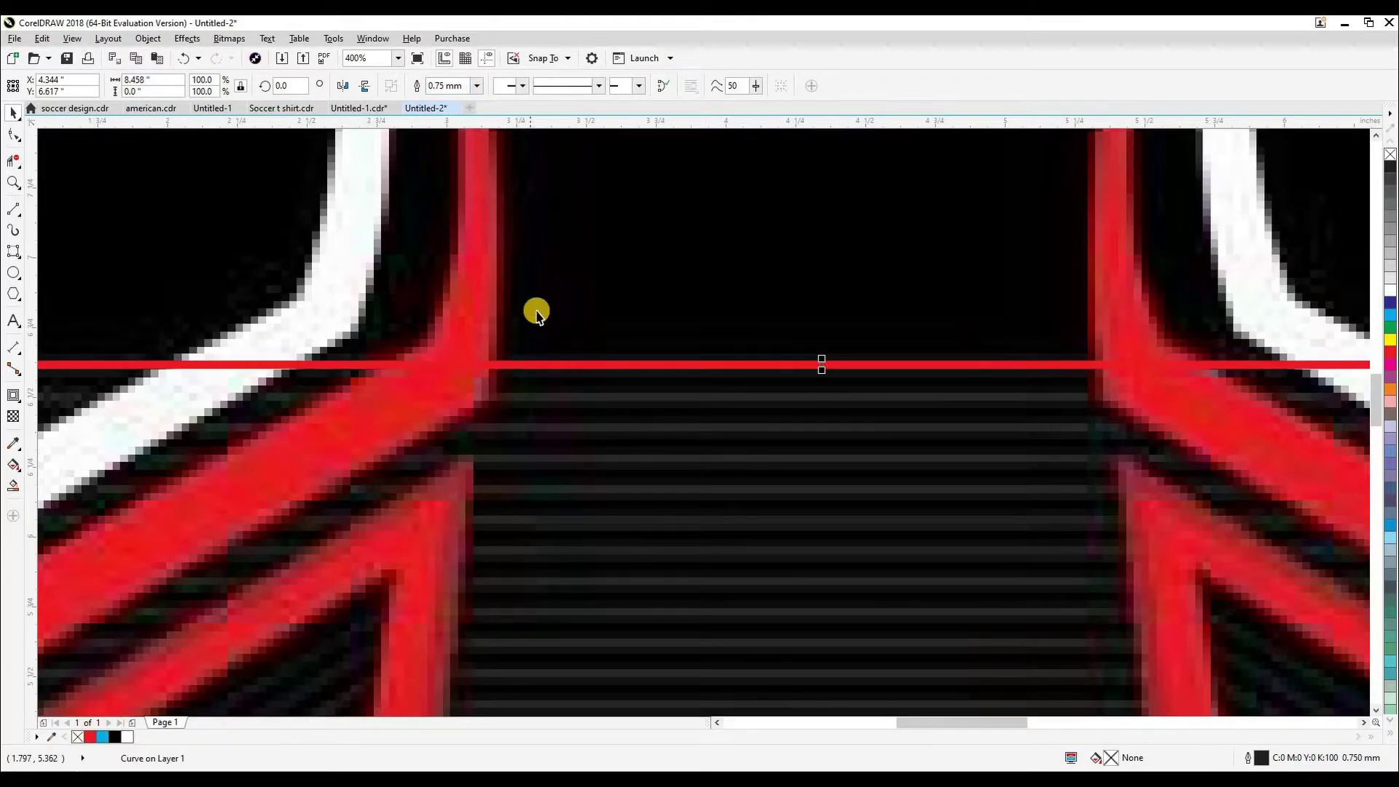
Step: Copy the red line down onto the lowest thin stripe of the reference bitmap
{"action": "scroll", "coordinate": [546, 241], "scroll_direction": "down", "scroll_amount": 5}
{"action": "left_click_drag", "start_coordinate": [571, 413], "coordinate": [570, 517]}
{"action": "scroll", "coordinate": [569, 531], "scroll_direction": "up", "scroll_amount": 5}
{"action": "scroll", "coordinate": [562, 559], "scroll_direction": "up", "scroll_amount": 1}
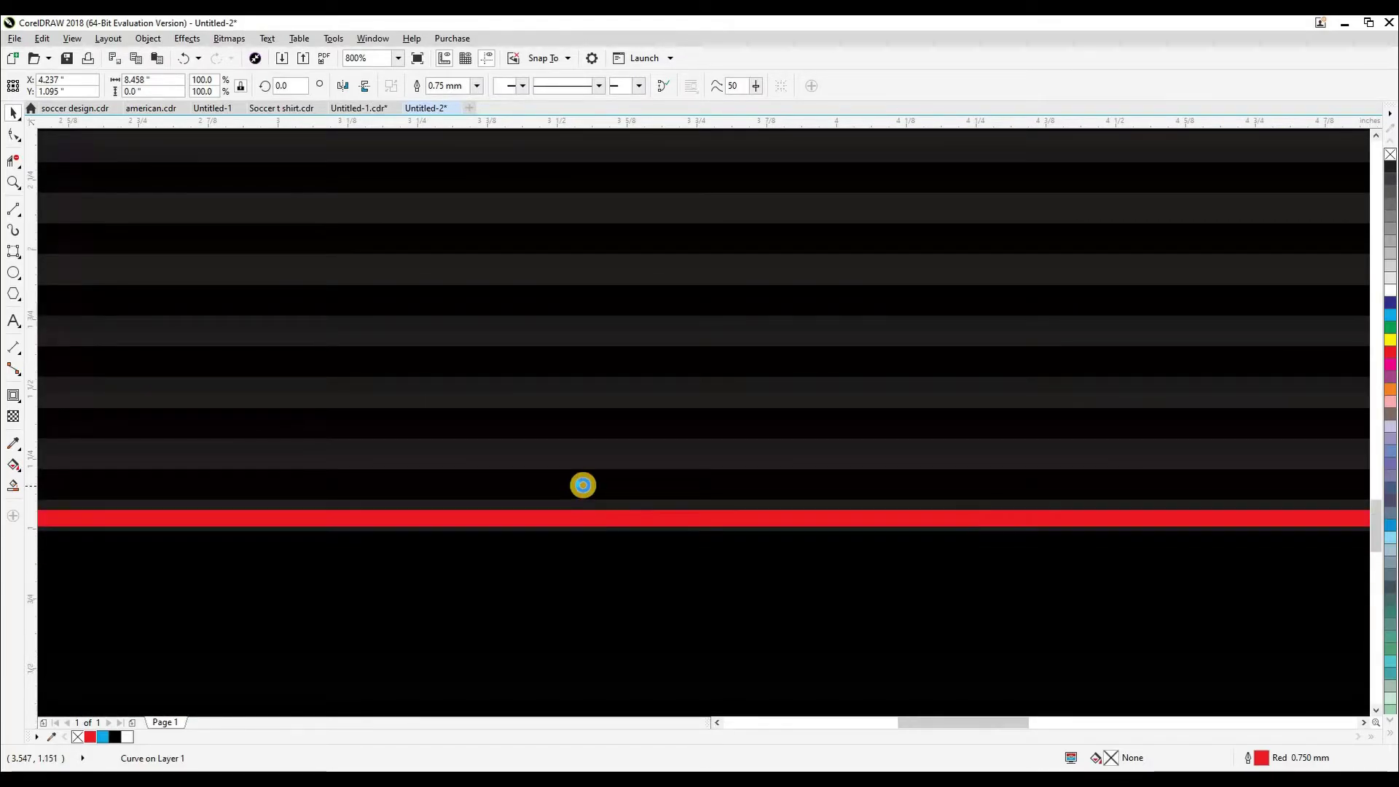
{"action": "scroll", "coordinate": [581, 484], "scroll_direction": "down", "scroll_amount": 6}
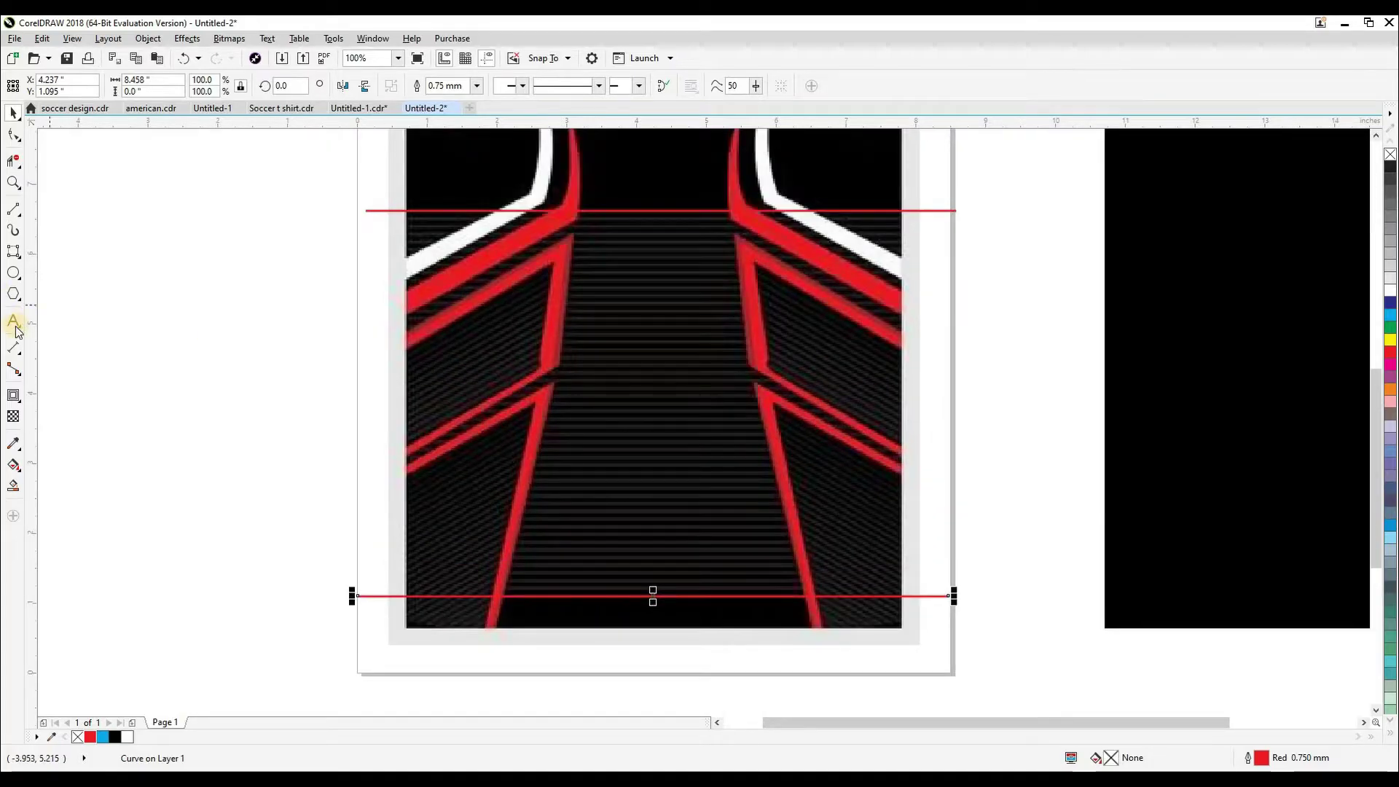
Step: Blend the upper red line into the lower one with 50 steps
{"action": "left_click", "coordinate": [21, 401]}
{"action": "left_click", "coordinate": [51, 427]}
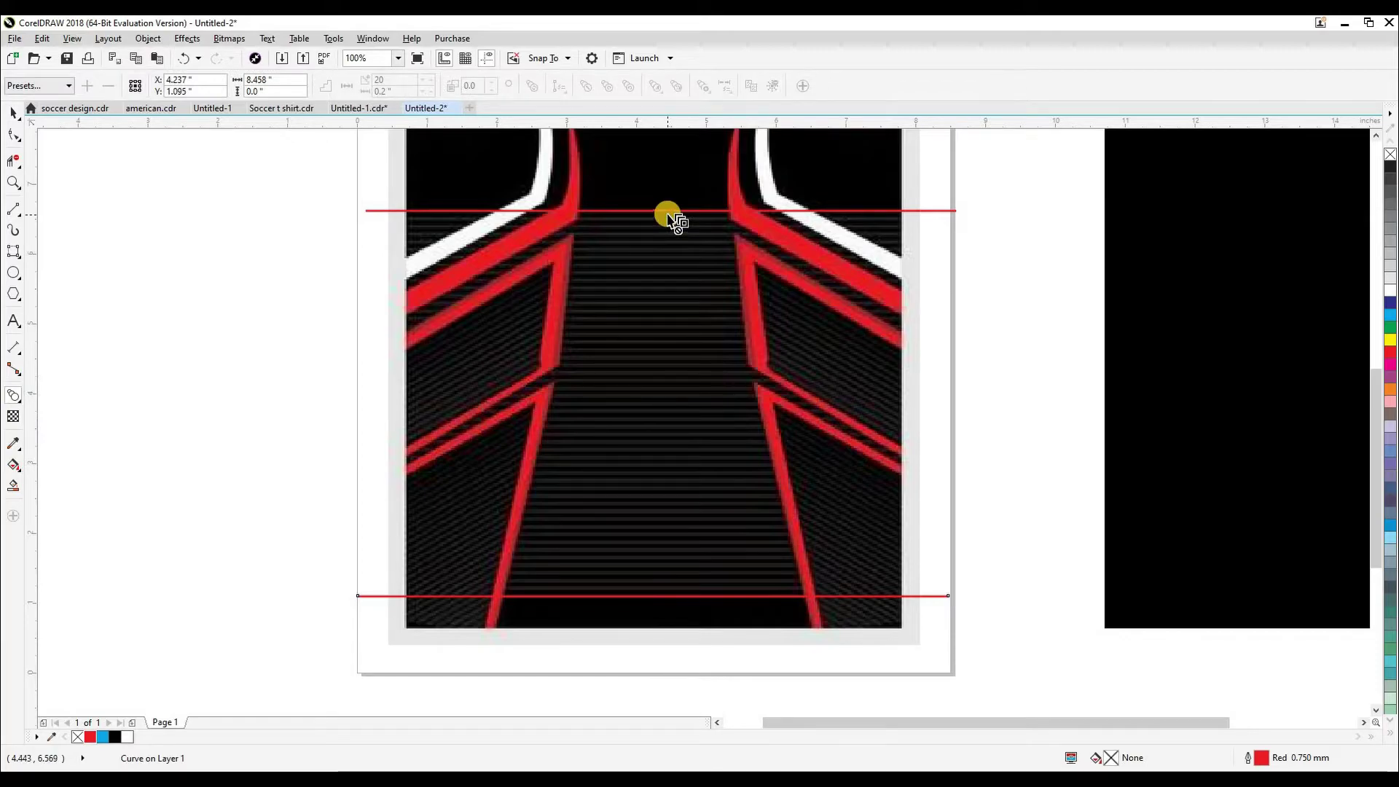
{"action": "left_click_drag", "start_coordinate": [664, 211], "coordinate": [654, 594]}
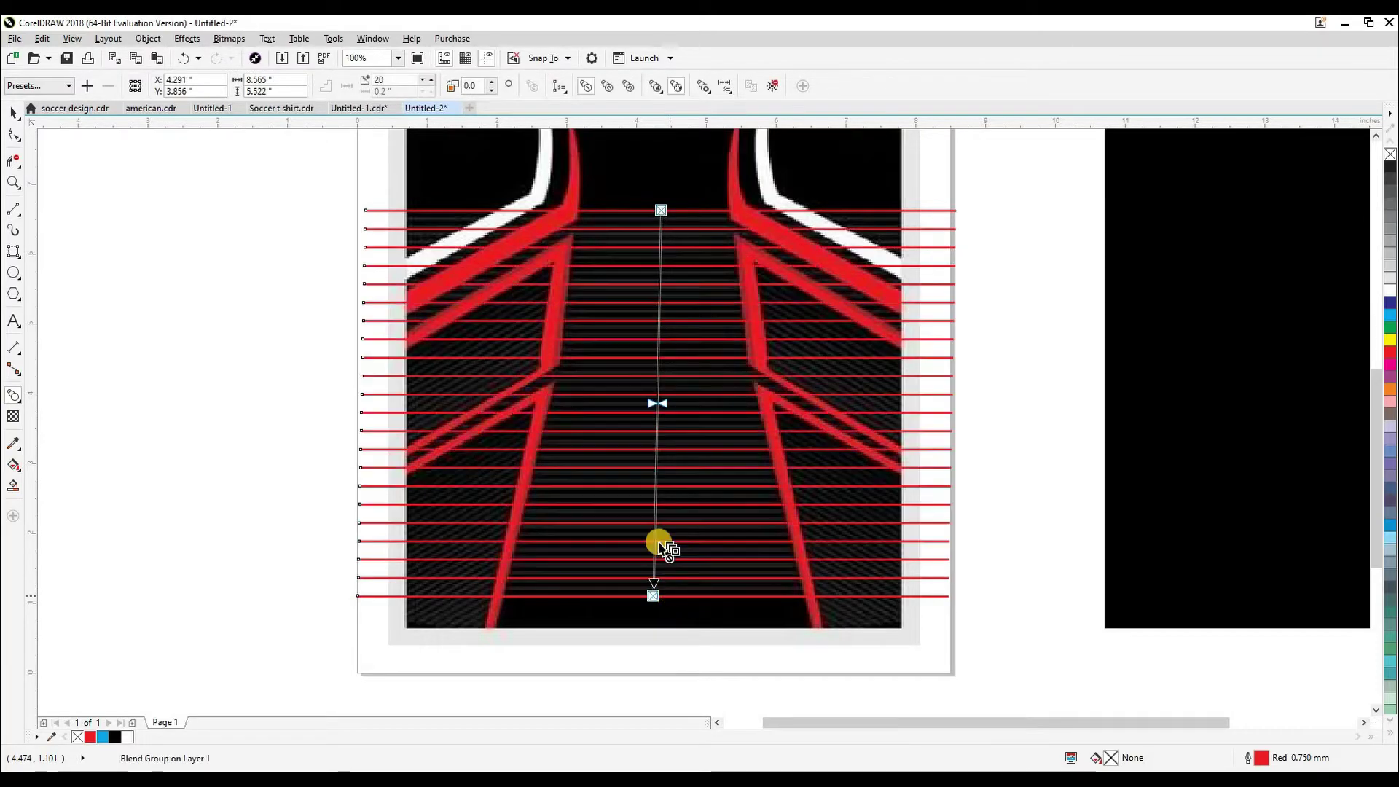
{"action": "scroll", "coordinate": [660, 226], "scroll_direction": "up", "scroll_amount": 1}
{"action": "scroll", "coordinate": [665, 268], "scroll_direction": "up", "scroll_amount": 1}
{"action": "left_click", "coordinate": [402, 74]}
{"action": "type", "text": "50"}
{"action": "key", "text": "Return"}
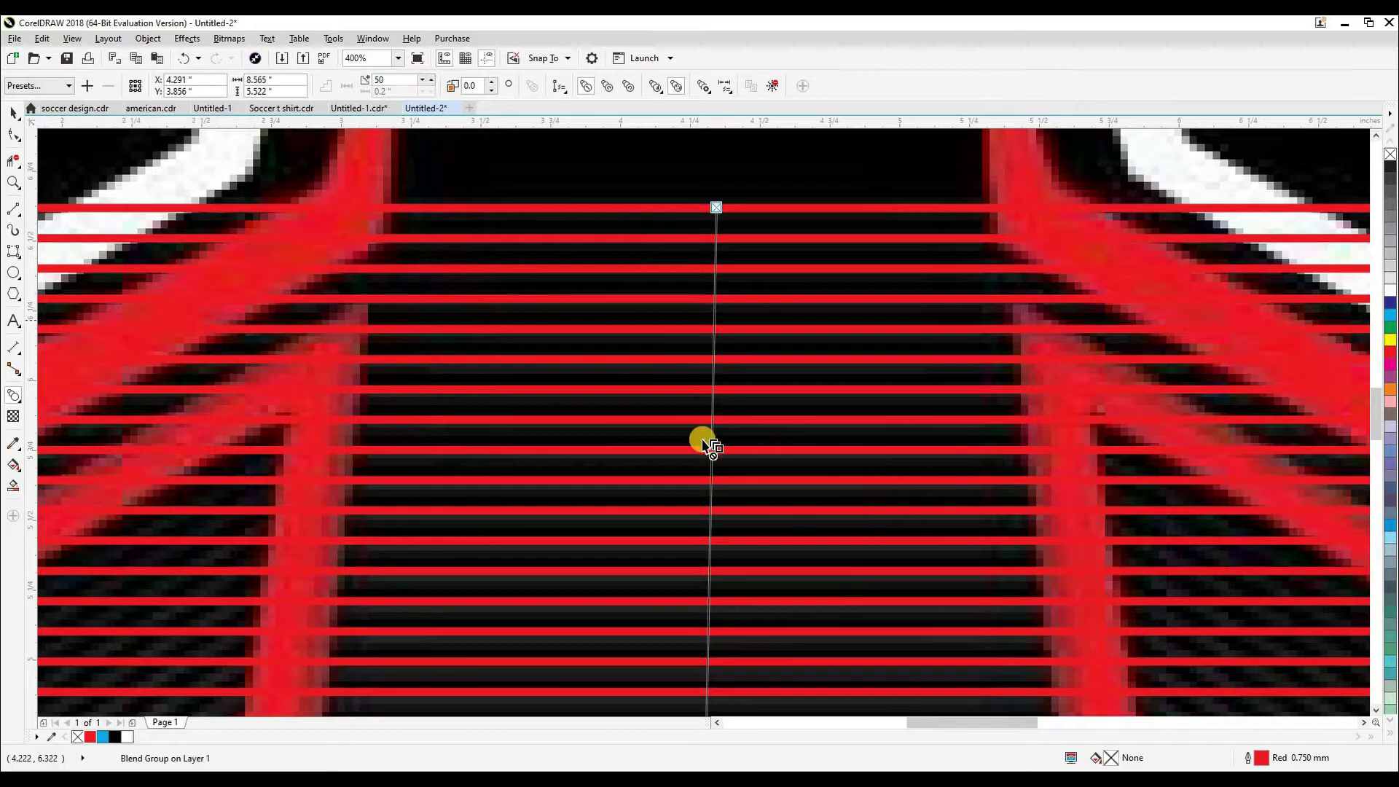
Step: Move the blended lines onto the black jersey and narrow them from their right side to about 7.93 in wide
{"action": "scroll", "coordinate": [724, 364], "scroll_direction": "down", "scroll_amount": 2}
{"action": "left_click_drag", "start_coordinate": [692, 423], "coordinate": [690, 243]}
{"action": "scroll", "coordinate": [688, 458], "scroll_direction": "up", "scroll_amount": 2}
{"action": "scroll", "coordinate": [687, 465], "scroll_direction": "down", "scroll_amount": 2}
{"action": "key", "text": "space"}
{"action": "scroll", "coordinate": [639, 467], "scroll_direction": "down", "scroll_amount": 2}
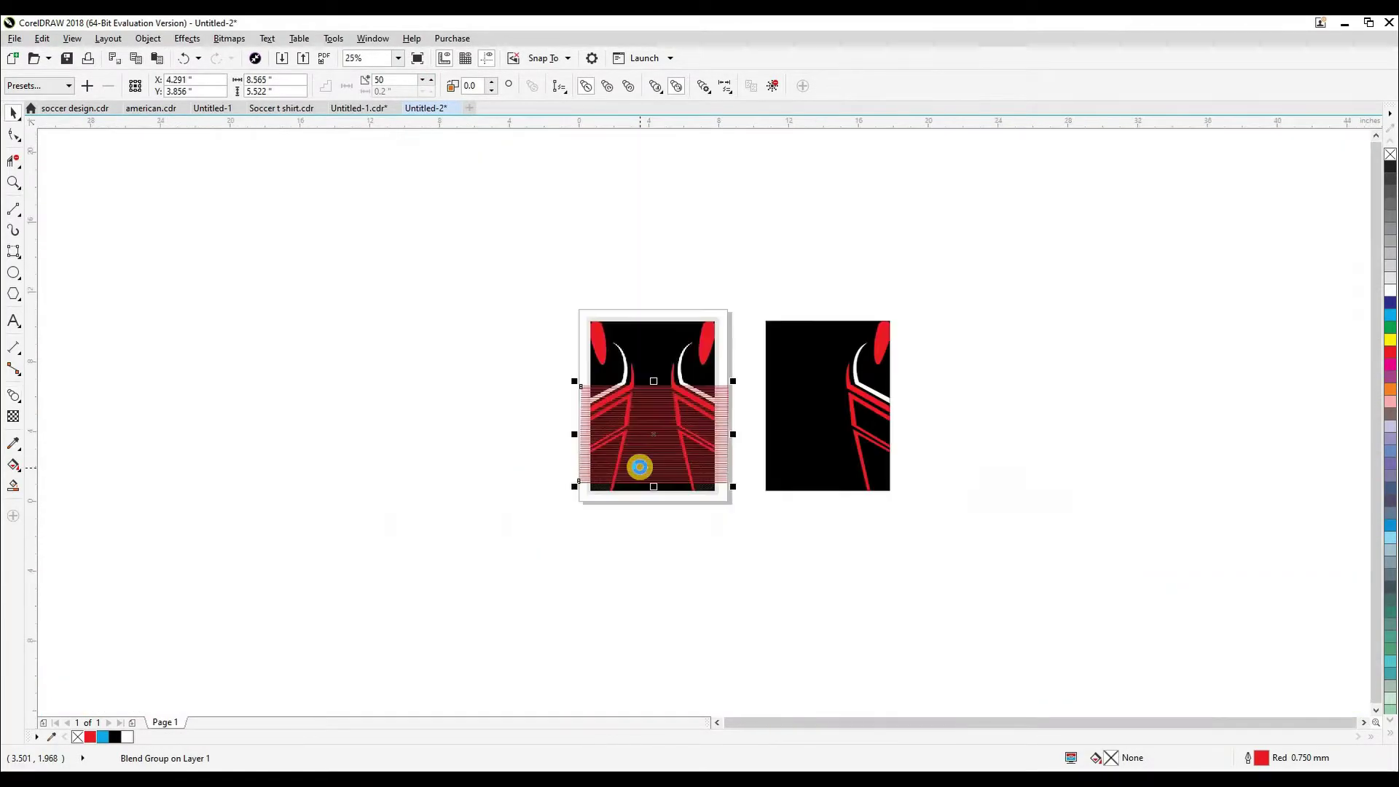
{"action": "left_click_drag", "start_coordinate": [641, 462], "coordinate": [758, 453]}
{"action": "scroll", "coordinate": [765, 440], "scroll_direction": "up", "scroll_amount": 2}
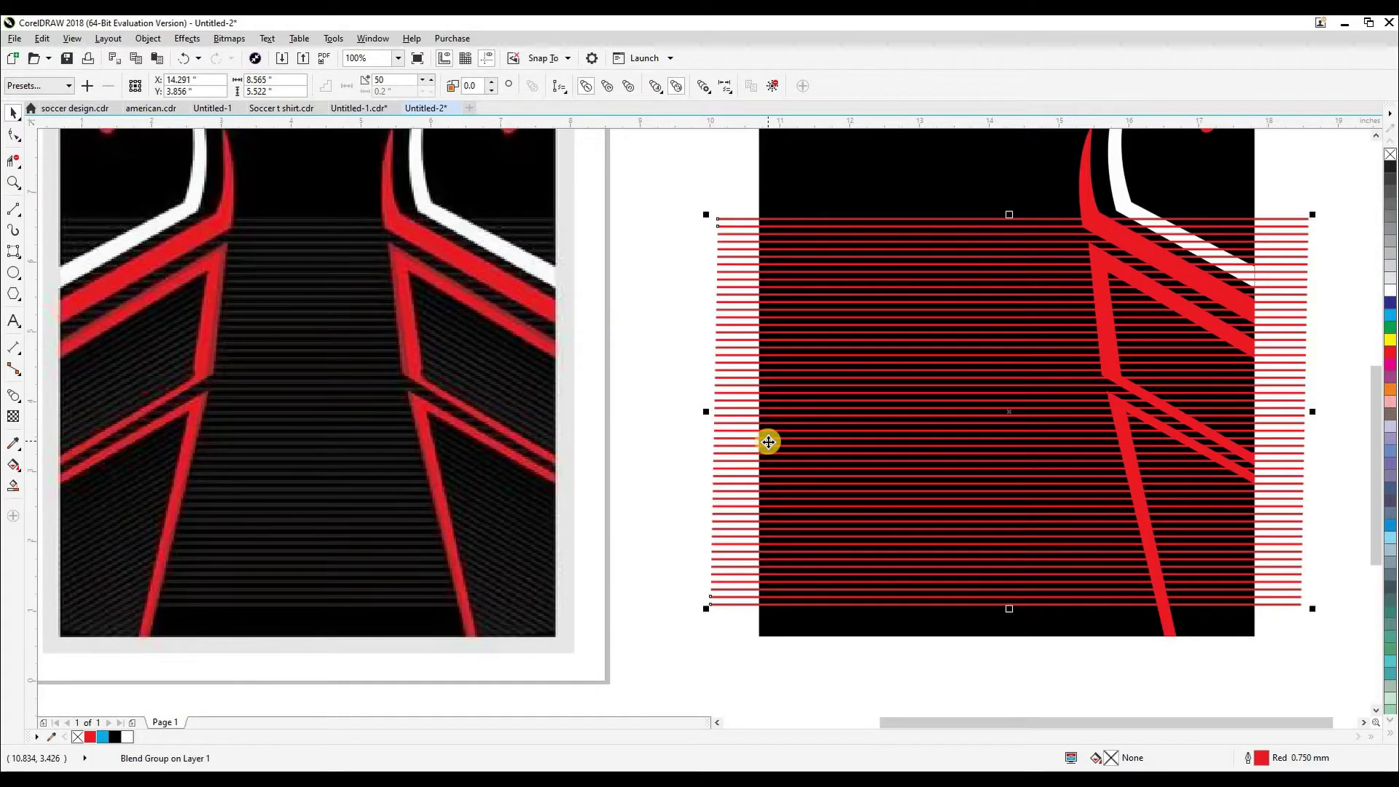
{"action": "left_click_drag", "start_coordinate": [791, 436], "coordinate": [672, 437]}
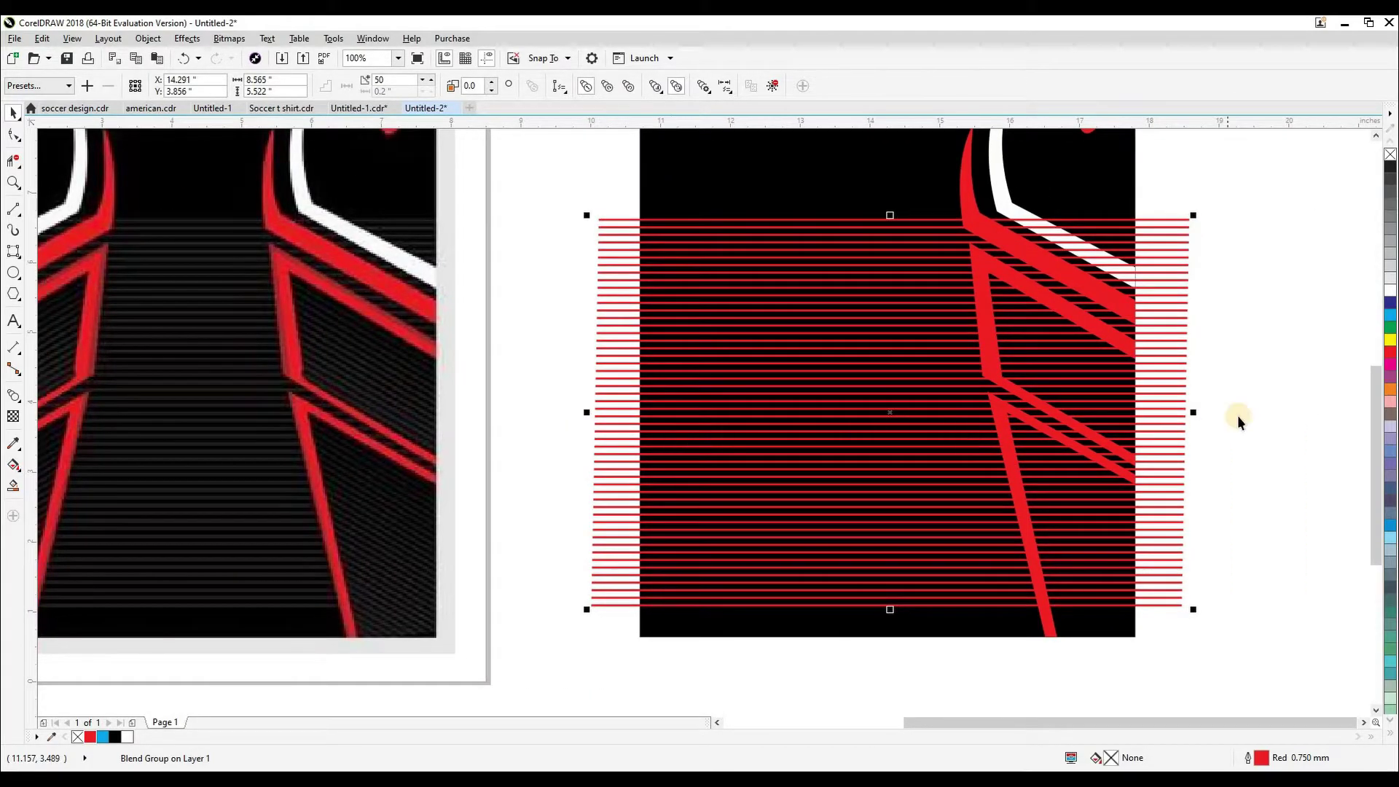
{"action": "left_click_drag", "start_coordinate": [1193, 413], "coordinate": [1148, 413]}
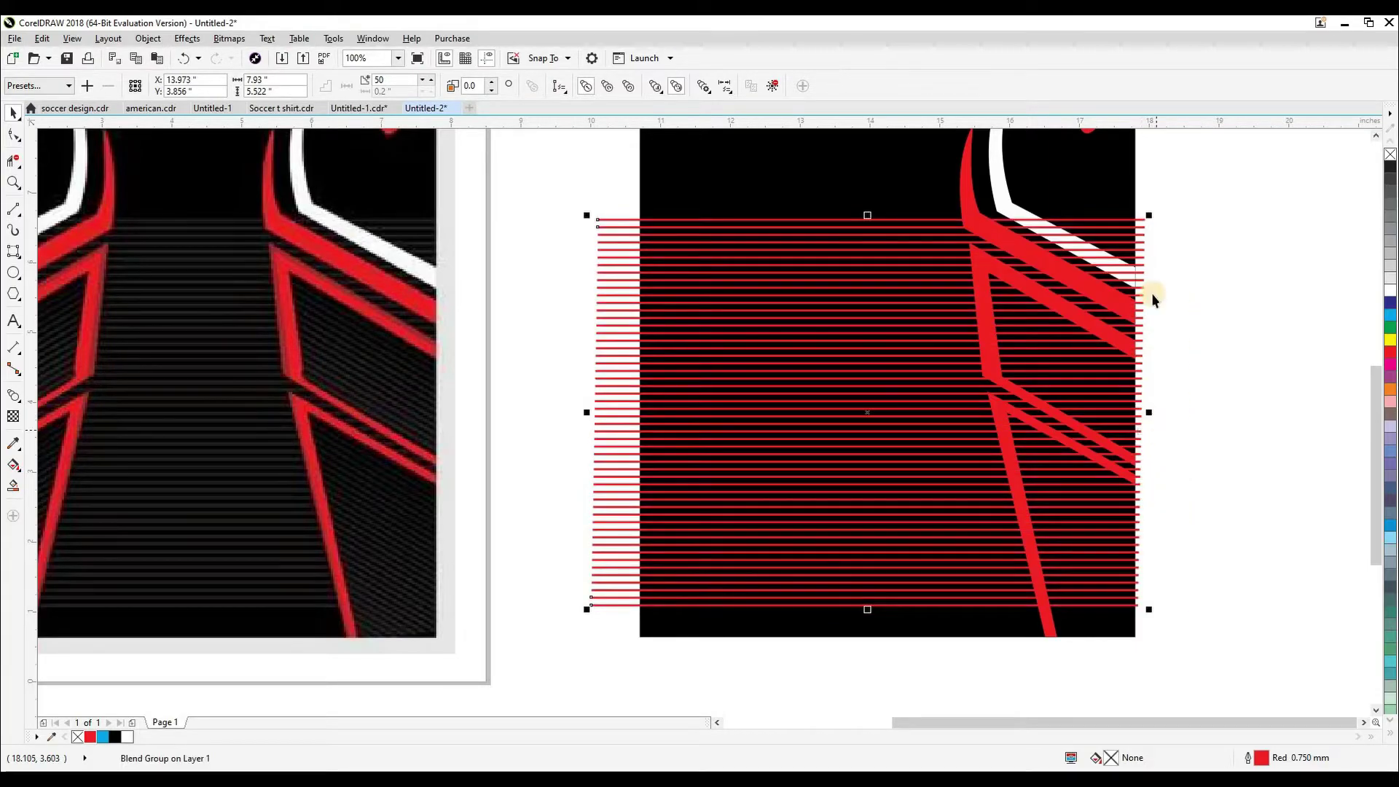
Step: Undo the blend and its placement, and align the two red lines' centers horizontally above each other
{"action": "scroll", "coordinate": [941, 429], "scroll_direction": "down", "scroll_amount": 2}
{"action": "left_click_drag", "start_coordinate": [1052, 478], "coordinate": [771, 500]}
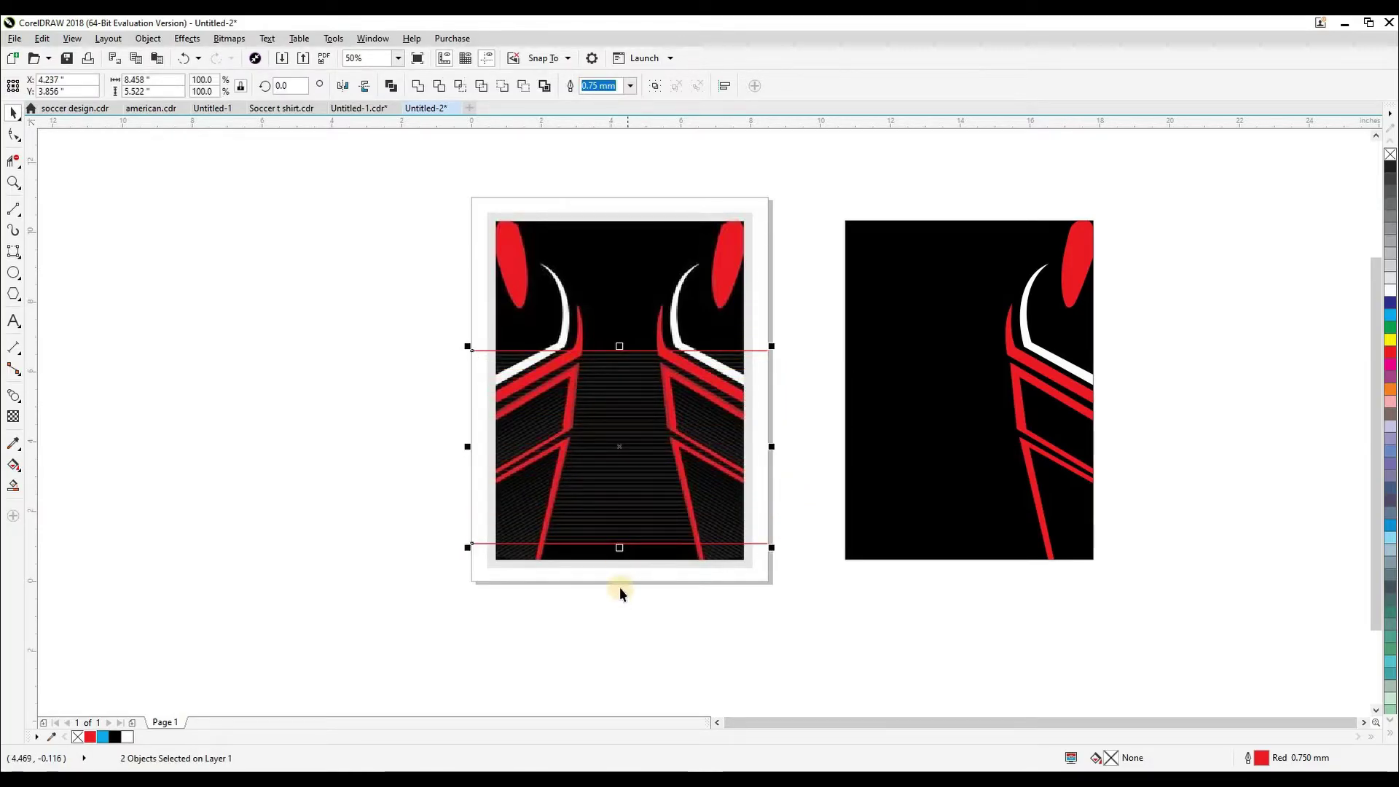
{"action": "key", "text": "Escape"}
Step: Blend the two aligned red lines with 50 steps
{"action": "scroll", "coordinate": [622, 490], "scroll_direction": "up", "scroll_amount": 2}
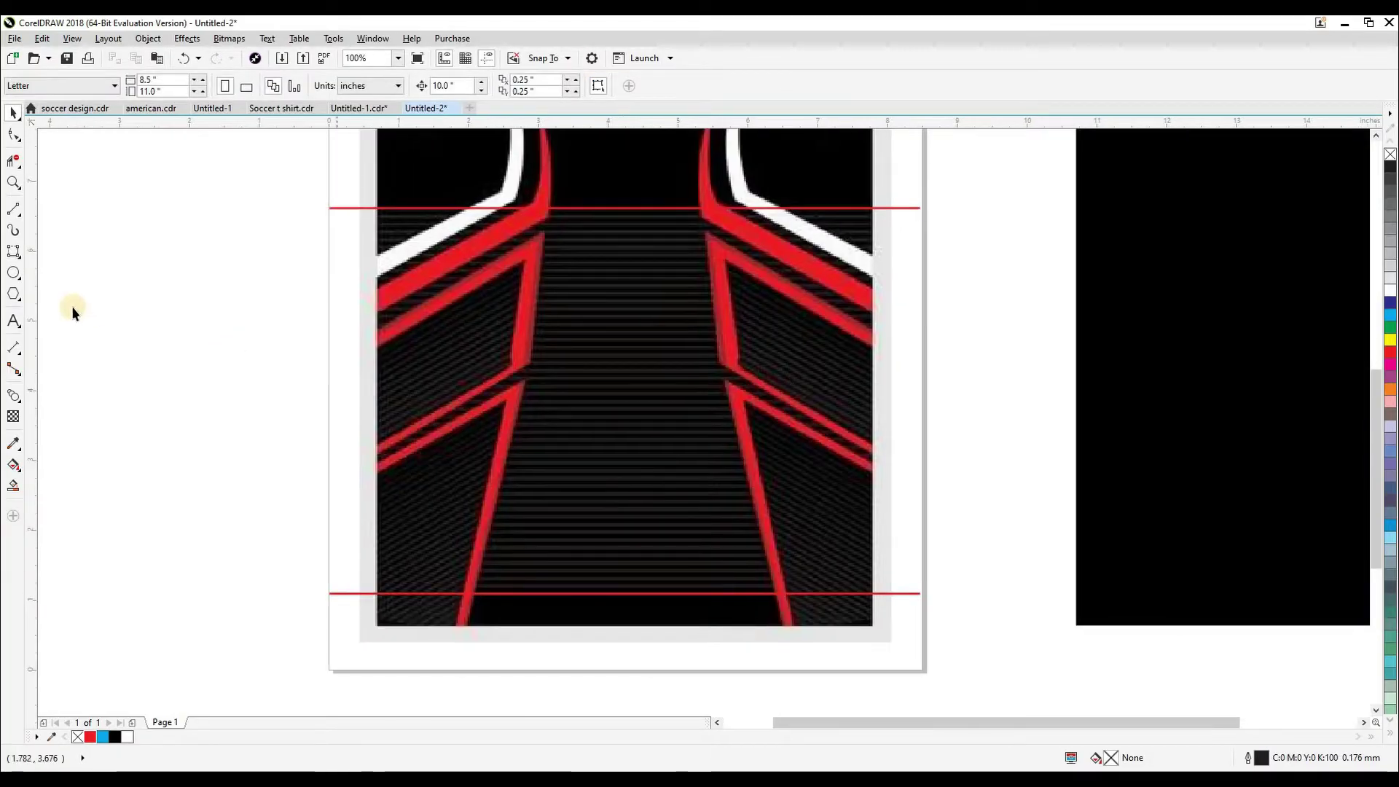
{"action": "left_click", "coordinate": [13, 396]}
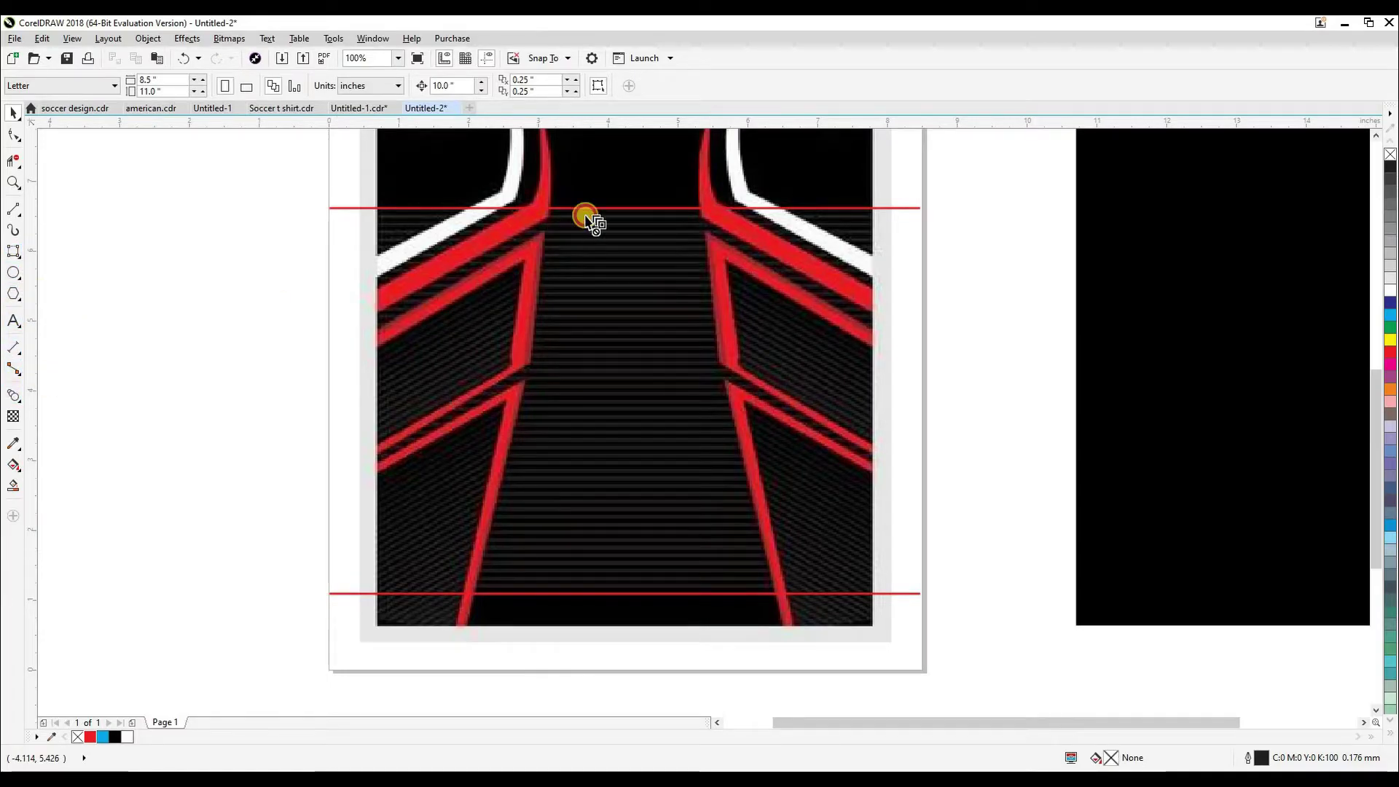
{"action": "left_click_drag", "start_coordinate": [606, 210], "coordinate": [624, 593]}
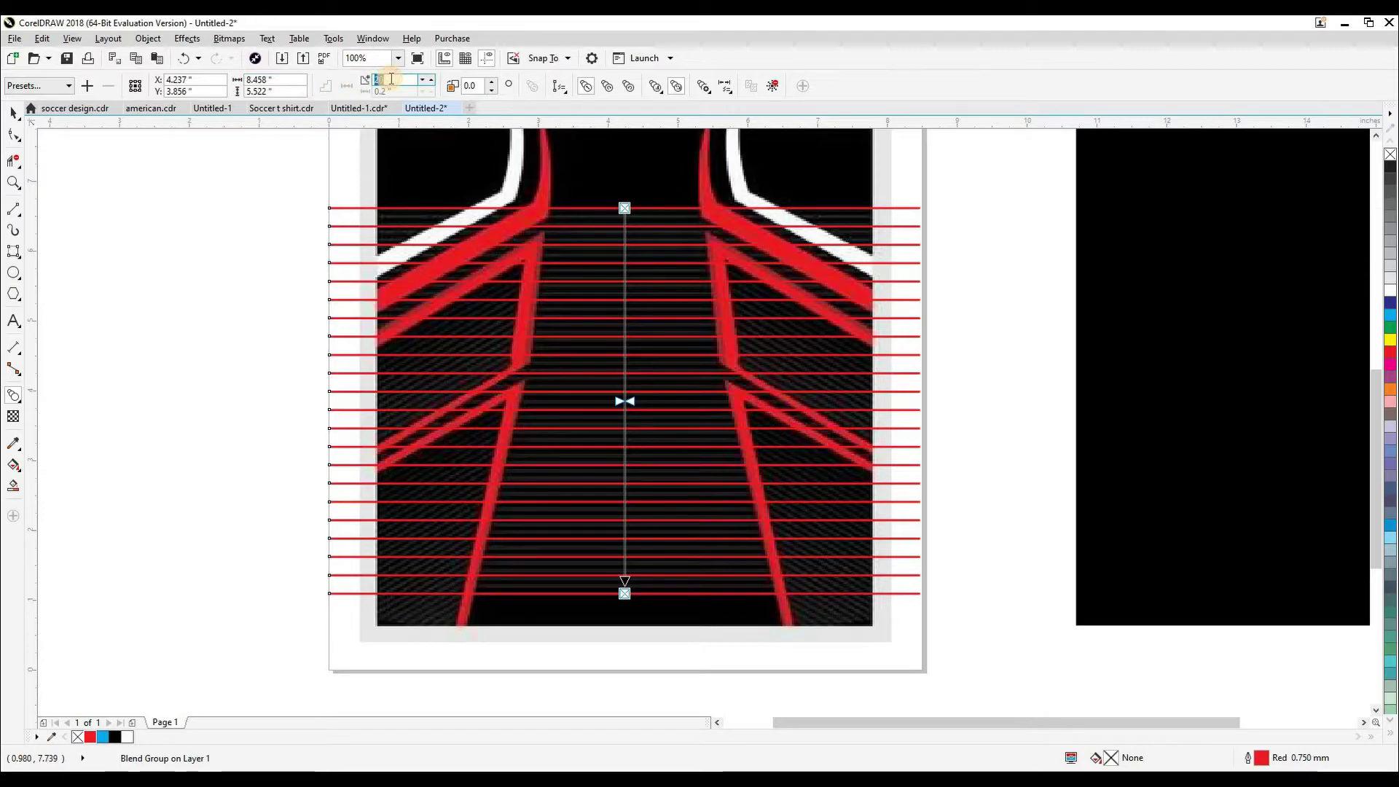
{"action": "type", "text": "50"}
{"action": "key", "text": "Return"}
Step: Move the blended lines onto the black jersey and fit them between its side edges at 7.093 in wide
{"action": "key", "text": "space"}
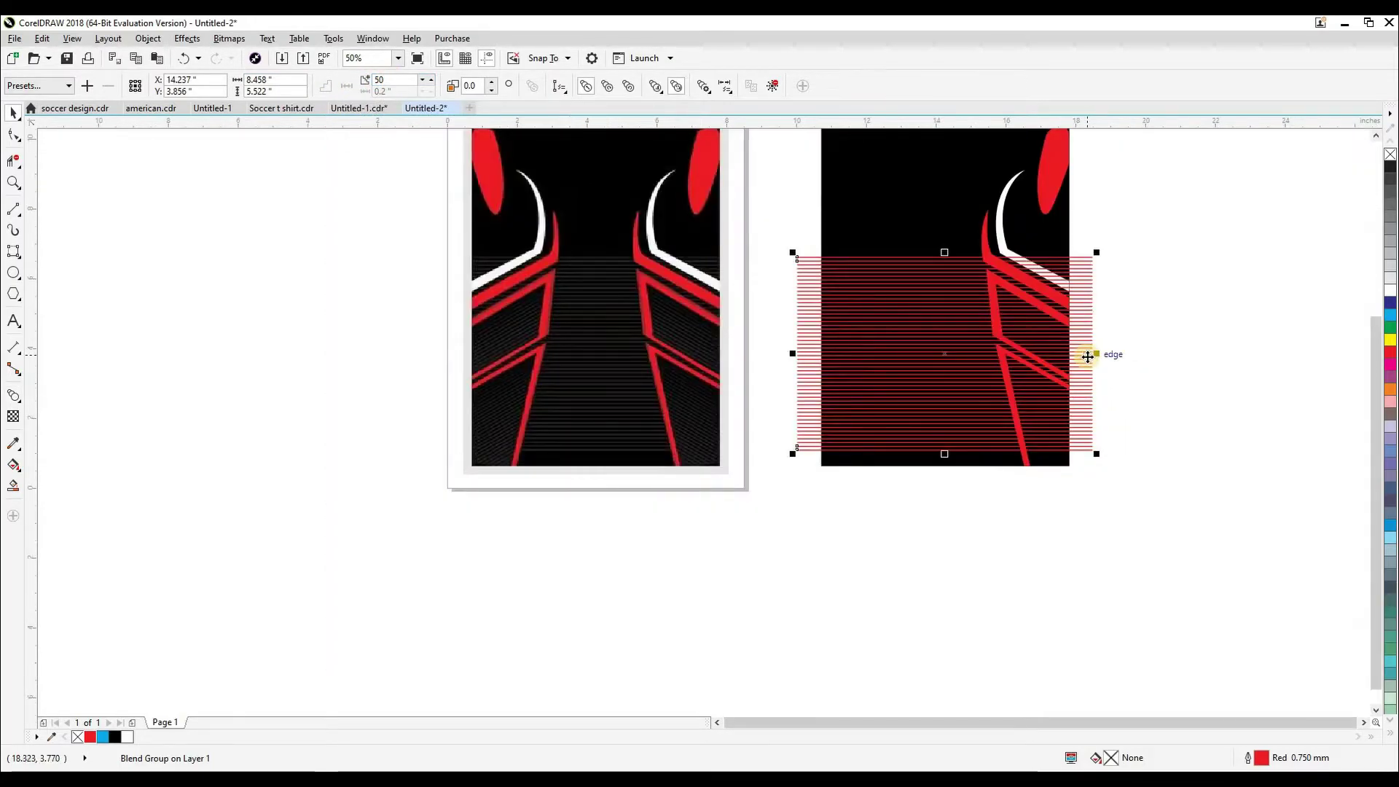
{"action": "scroll", "coordinate": [1087, 356], "scroll_direction": "up", "scroll_amount": 2}
{"action": "left_click_drag", "start_coordinate": [1100, 352], "coordinate": [1057, 358]}
{"action": "left_click_drag", "start_coordinate": [565, 317], "coordinate": [556, 286]}
{"action": "scroll", "coordinate": [556, 295], "scroll_direction": "up", "scroll_amount": 4}
{"action": "mouse_move", "coordinate": [539, 412]}
{"action": "left_mouse_down"}
{"action": "mouse_move", "coordinate": [578, 413]}
{"action": "mouse_move", "coordinate": [536, 402]}
{"action": "left_mouse_up"}
{"action": "scroll", "coordinate": [559, 397], "scroll_direction": "down", "scroll_amount": 4}
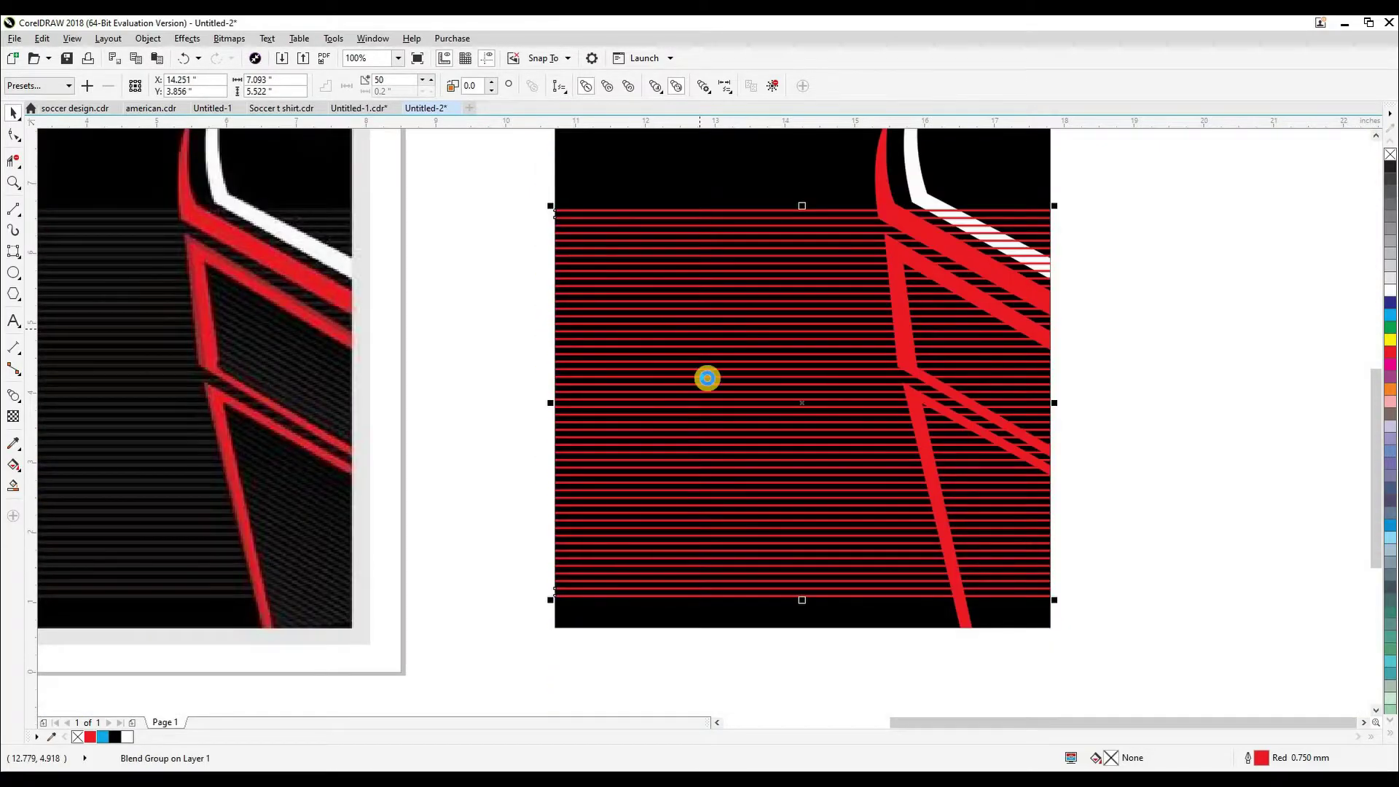
Step: Recolor the outlines of the blended lines on the black jersey to 90% black
{"action": "scroll", "coordinate": [706, 381], "scroll_direction": "down", "scroll_amount": 2}
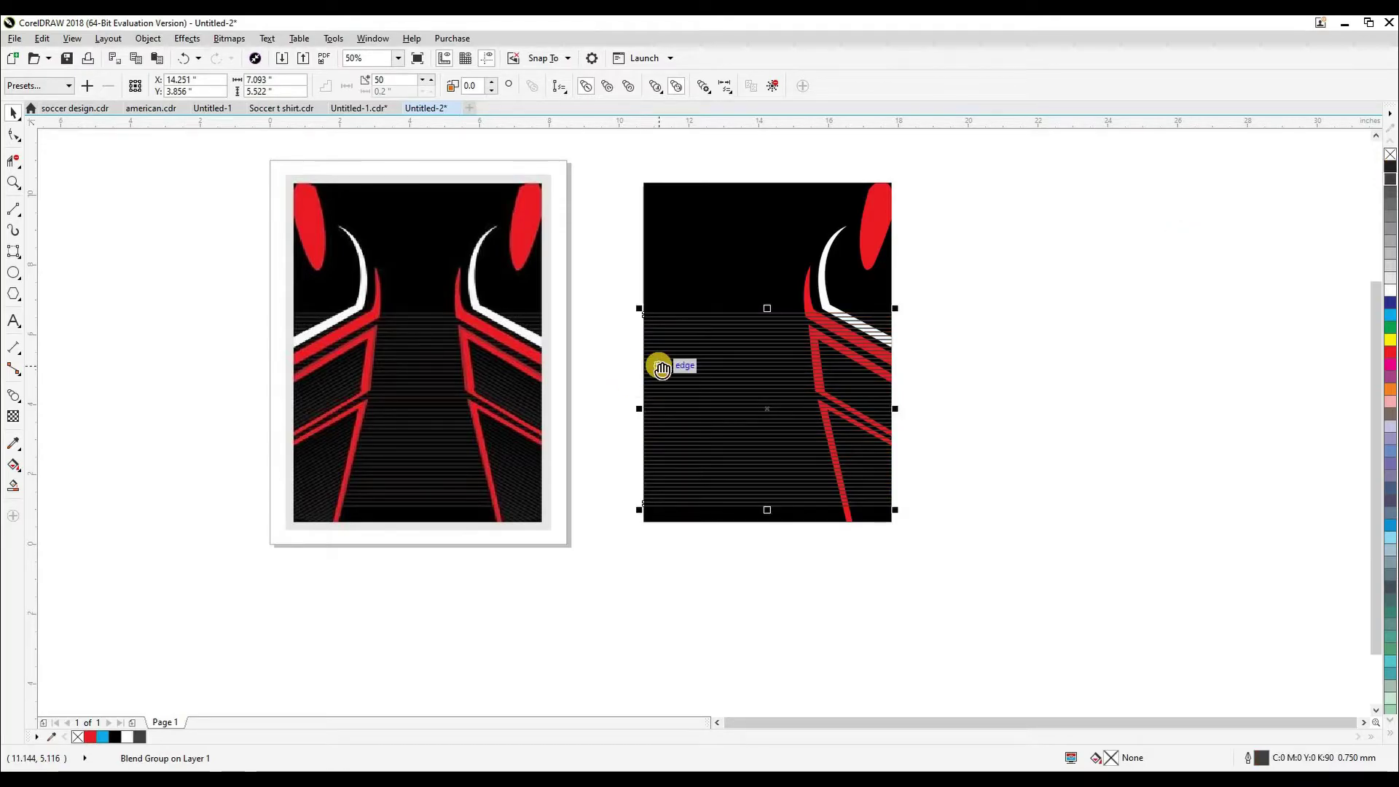
{"action": "left_click_drag", "start_coordinate": [659, 363], "coordinate": [744, 374]}
{"action": "scroll", "coordinate": [755, 364], "scroll_direction": "up", "scroll_amount": 1}
{"action": "scroll", "coordinate": [755, 366], "scroll_direction": "up", "scroll_amount": 4}
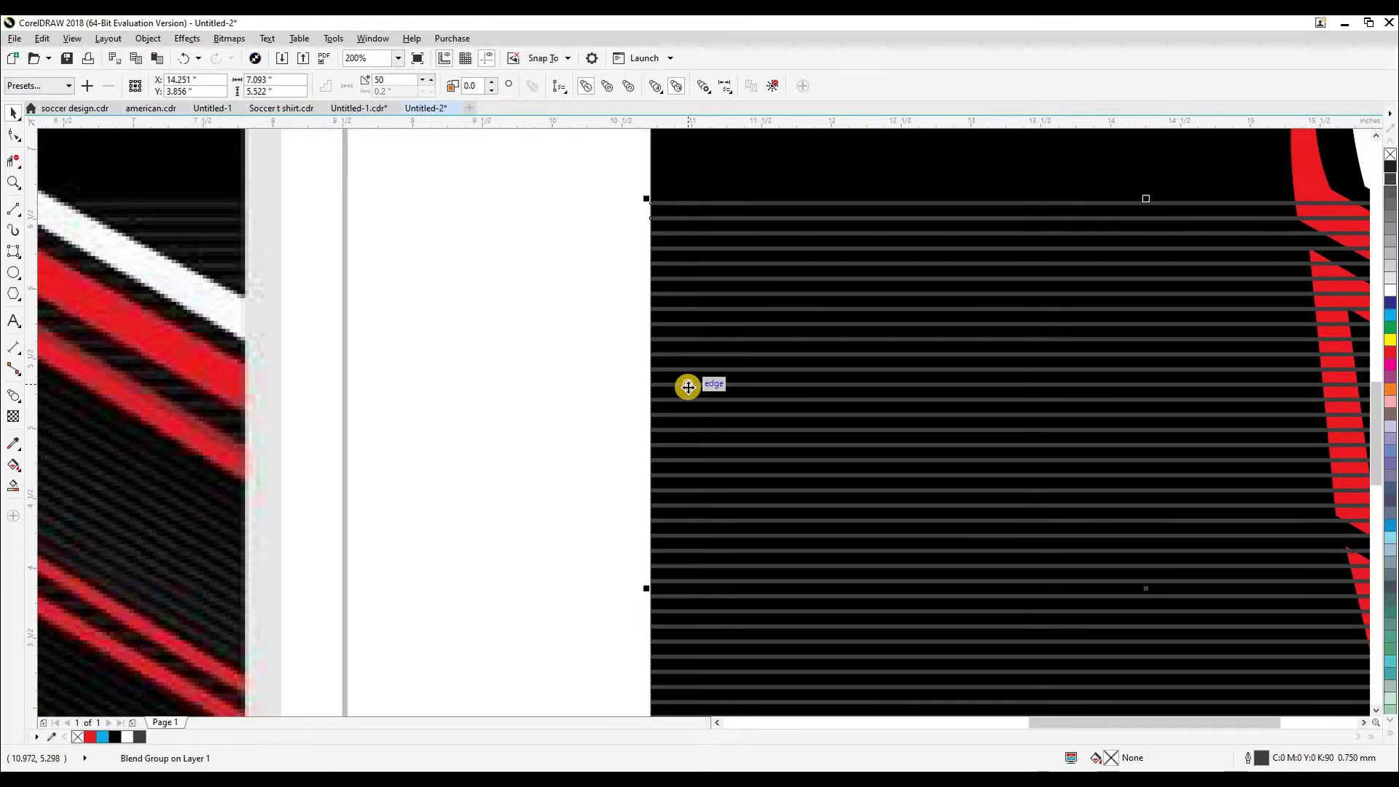
{"action": "scroll", "coordinate": [706, 306], "scroll_direction": "down", "scroll_amount": 3}
{"action": "scroll", "coordinate": [865, 247], "scroll_direction": "up", "scroll_amount": 6}
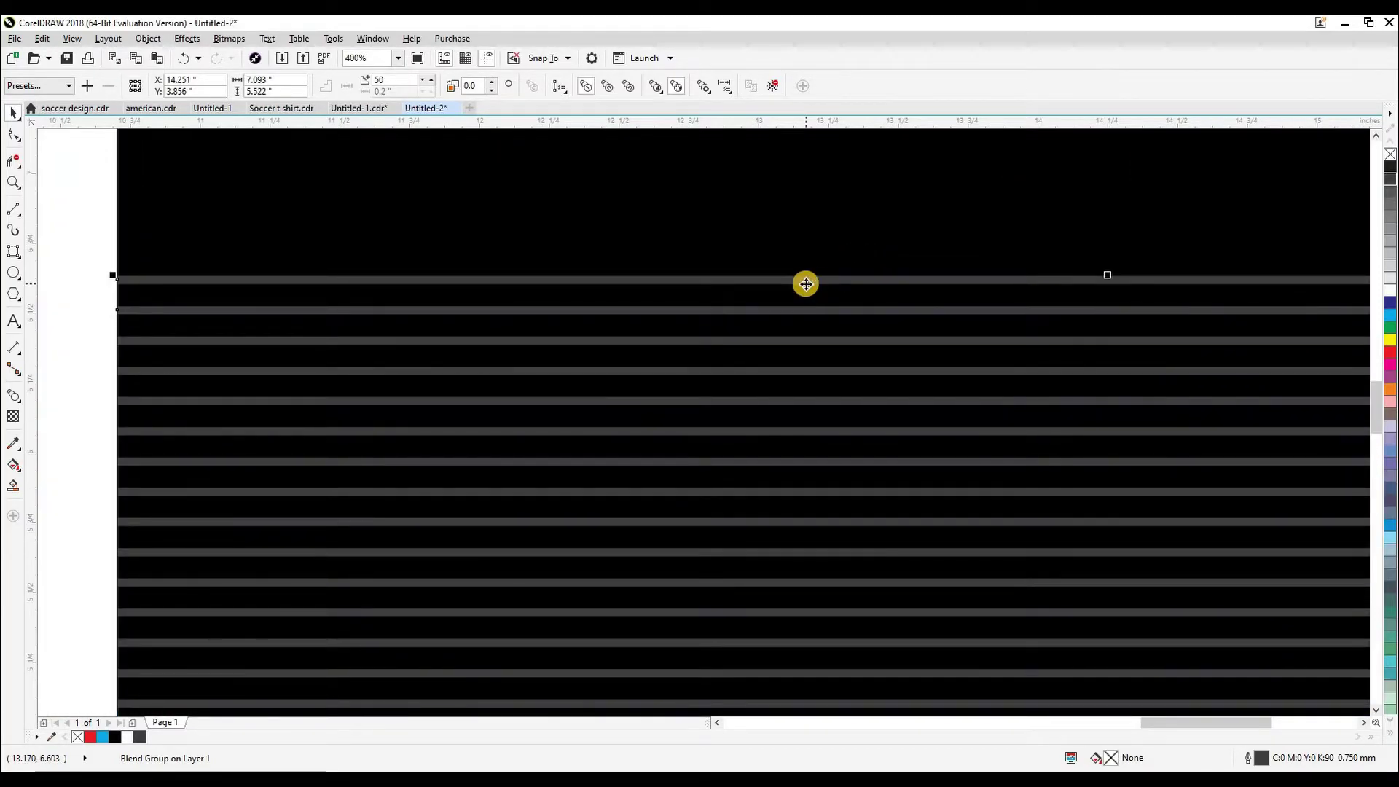
Step: Set the outlines of the blended lines on the jersey to scale with the object
{"action": "scroll", "coordinate": [806, 284], "scroll_direction": "down", "scroll_amount": 1}
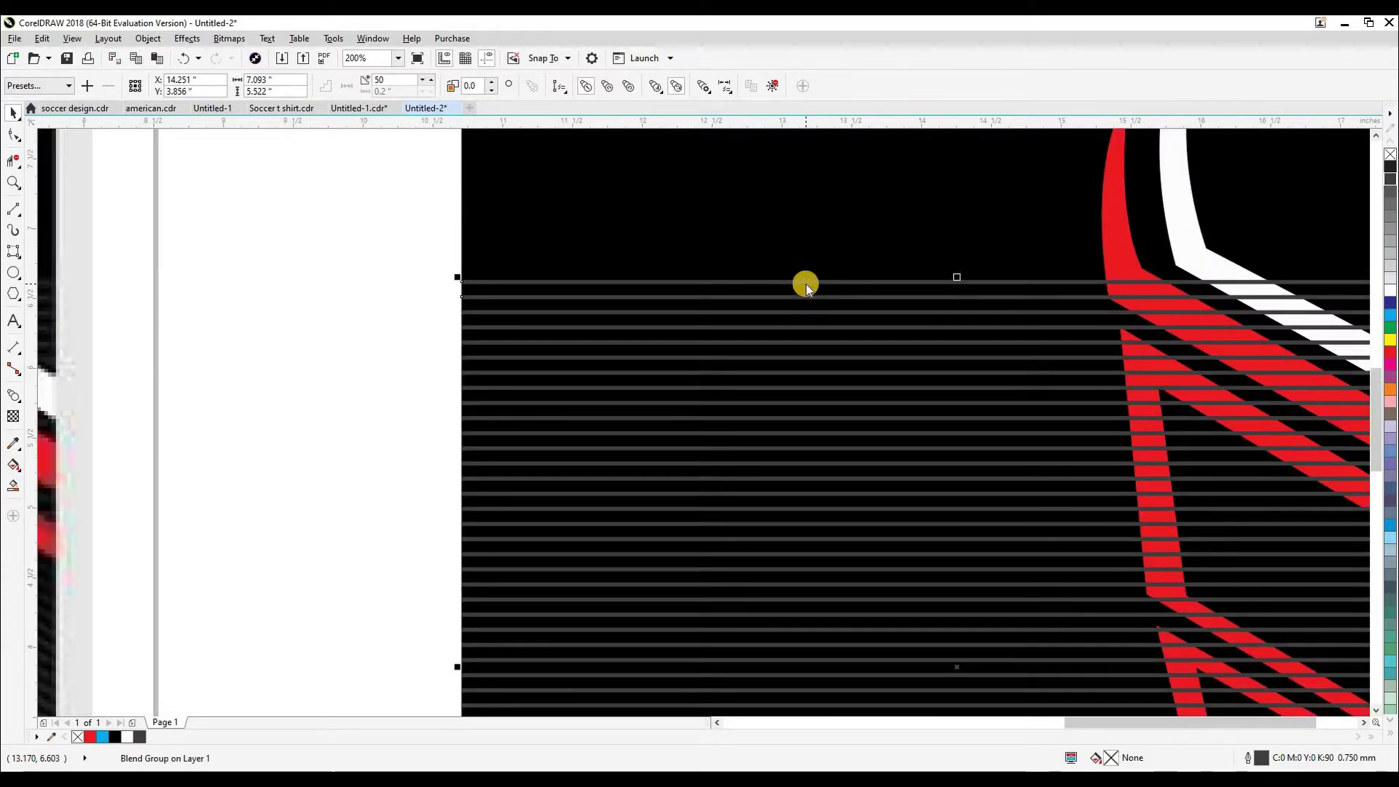
{"action": "key", "text": "F12"}
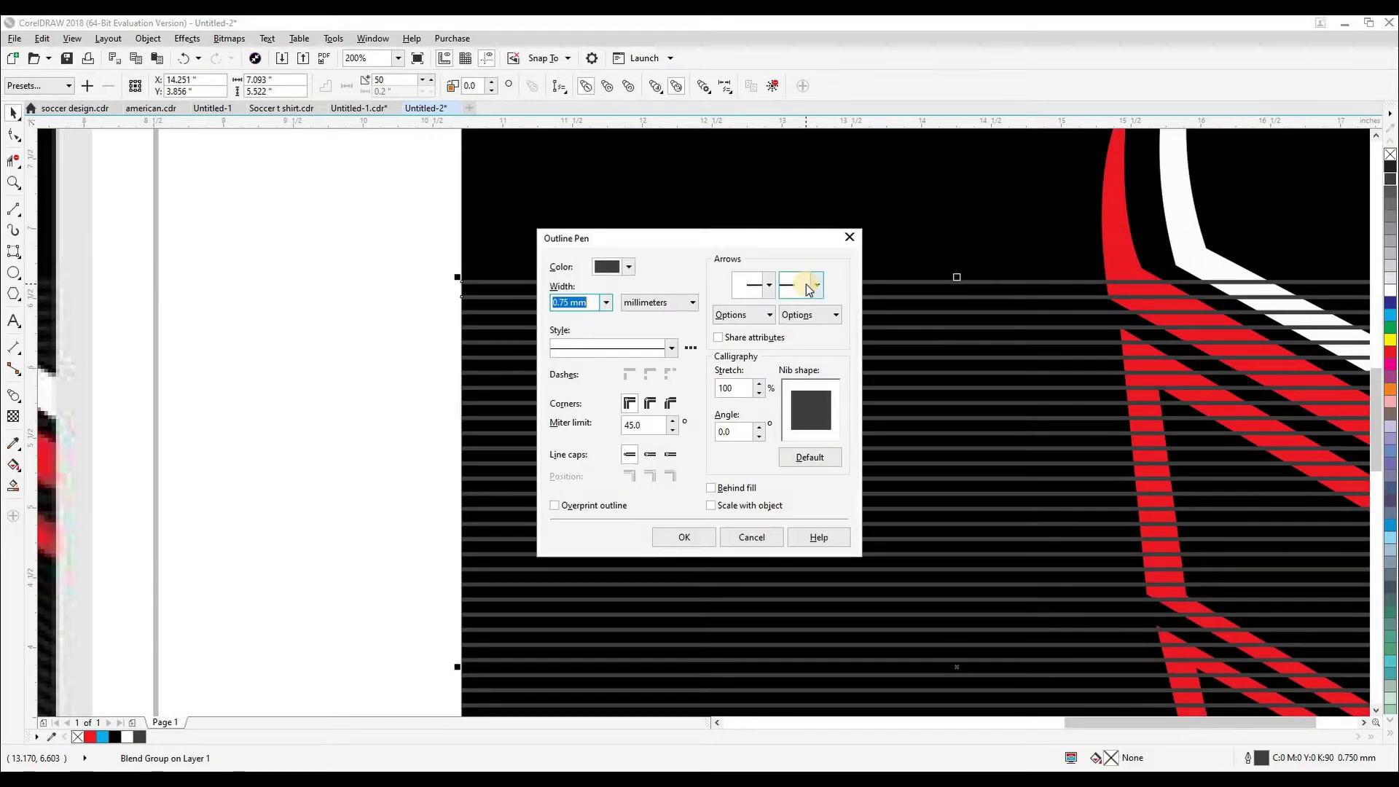
{"action": "left_click", "coordinate": [746, 505]}
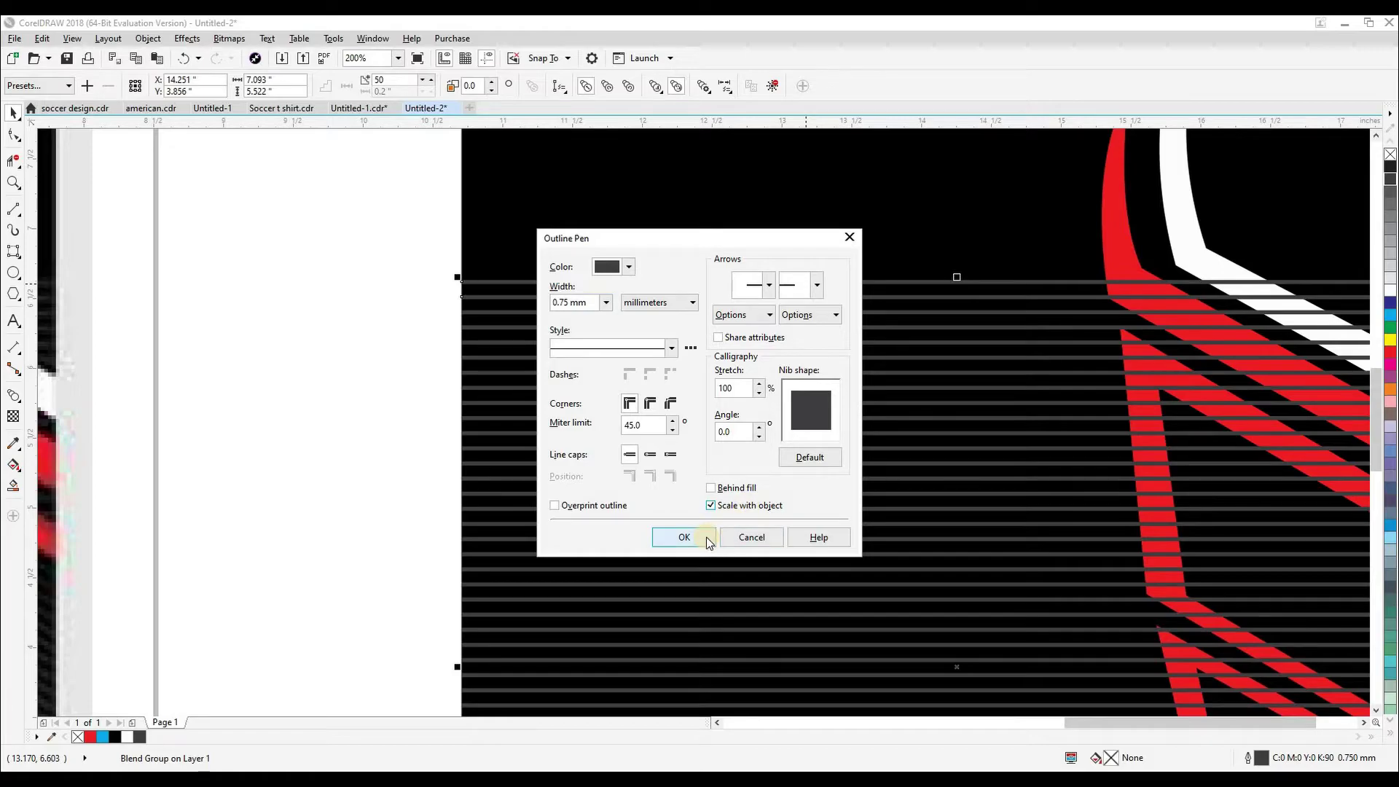
{"action": "left_click", "coordinate": [706, 537]}
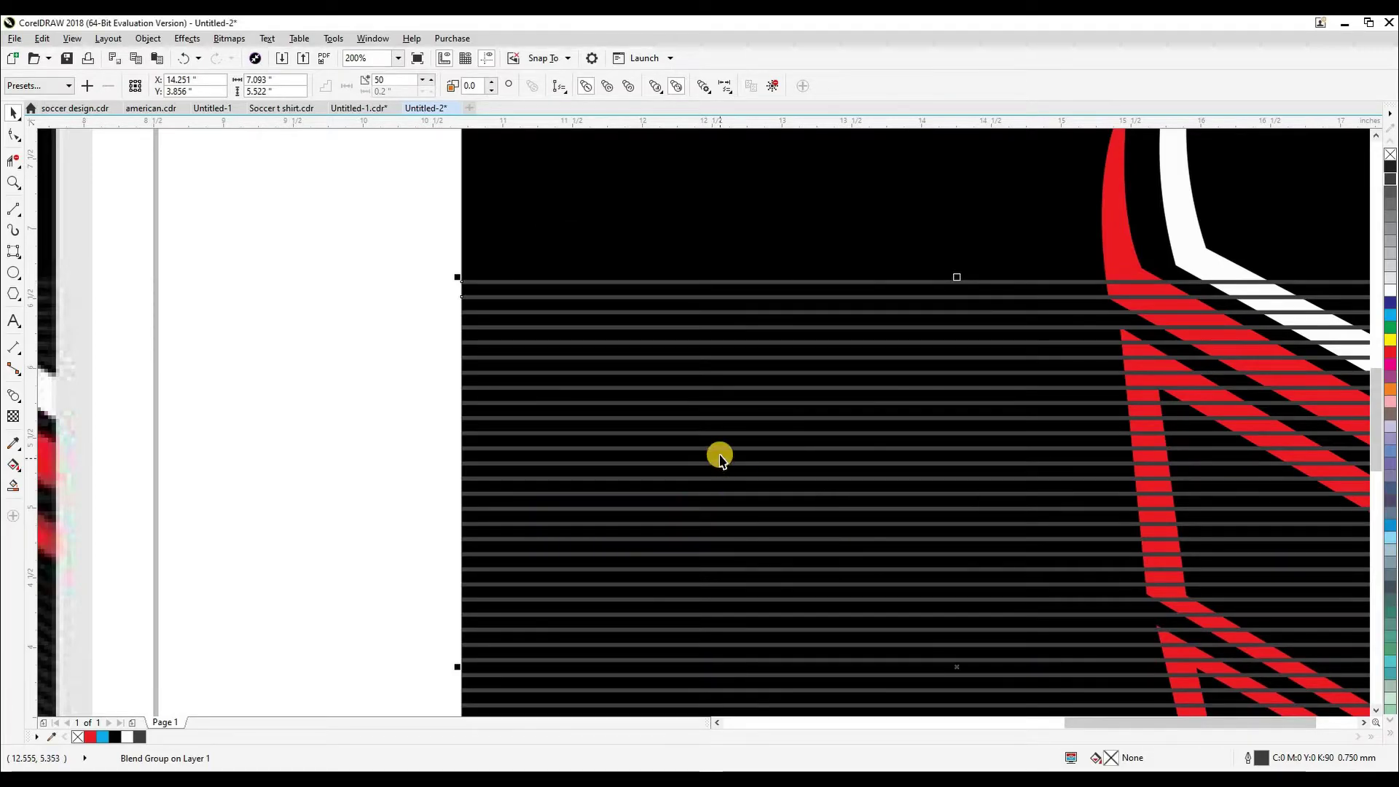
Step: Place the blended lines inside the black jersey rectangle as PowerClip contents, behind the red and white shapes
{"action": "scroll", "coordinate": [689, 457], "scroll_direction": "down", "scroll_amount": 2}
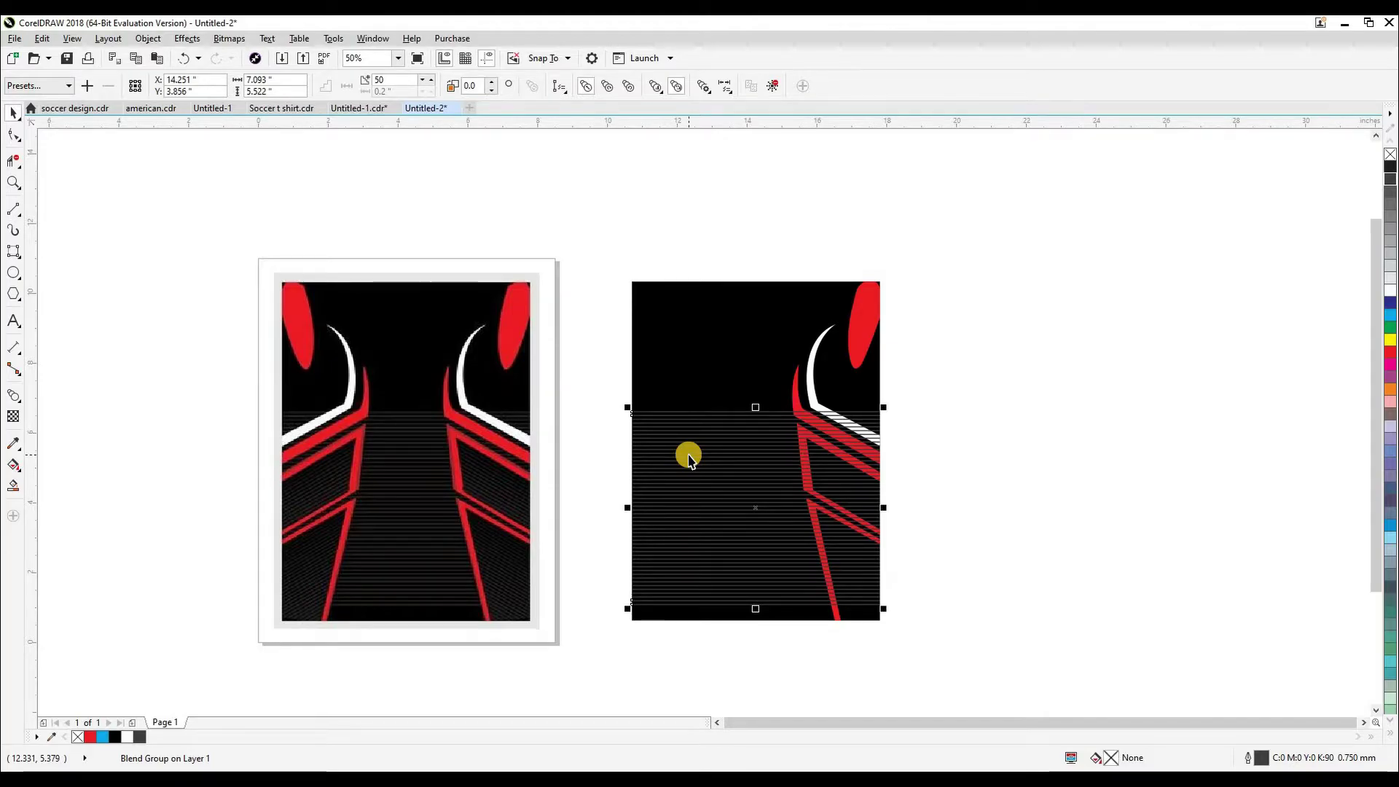
{"action": "scroll", "coordinate": [688, 457], "scroll_direction": "up", "scroll_amount": 1}
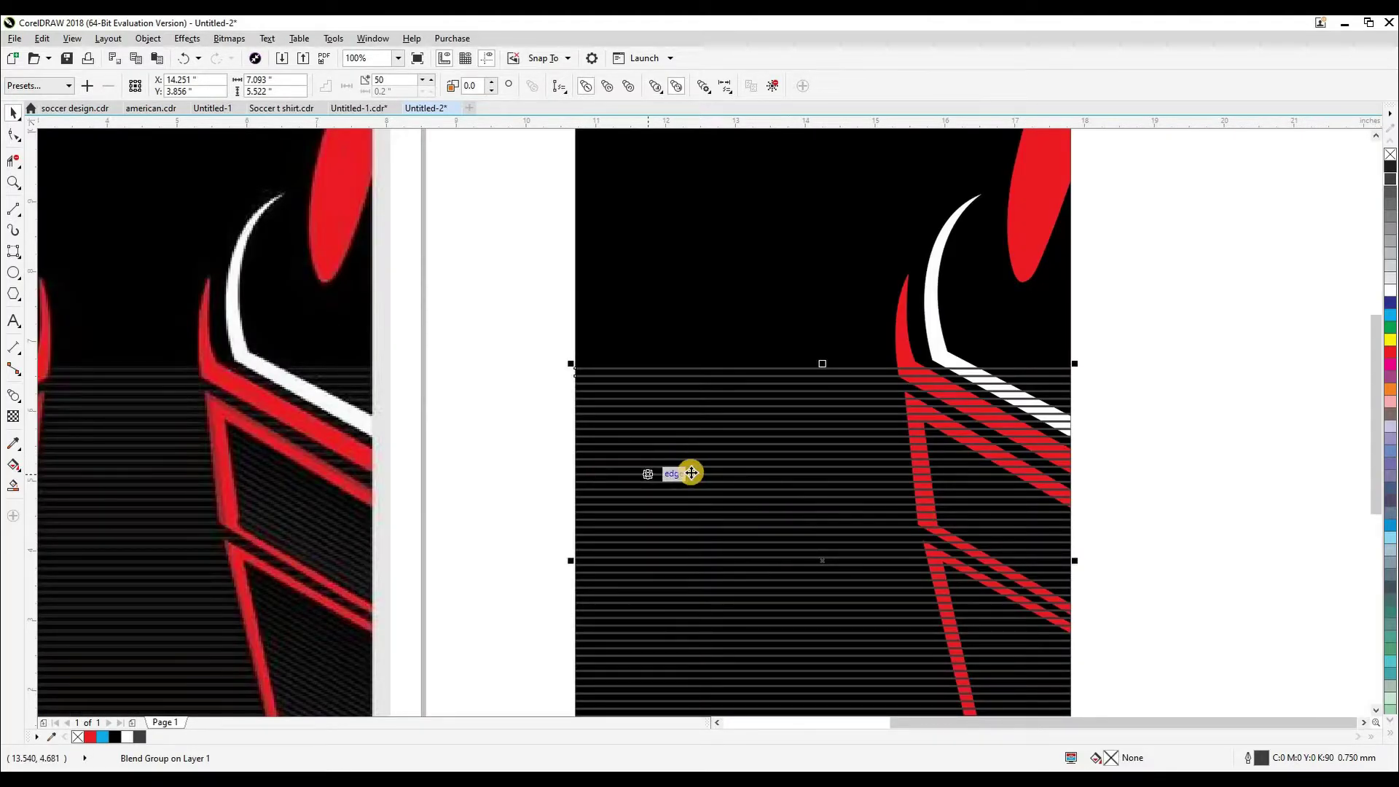
{"action": "scroll", "coordinate": [691, 473], "scroll_direction": "down", "scroll_amount": 1}
{"action": "left_click", "coordinate": [711, 393]}
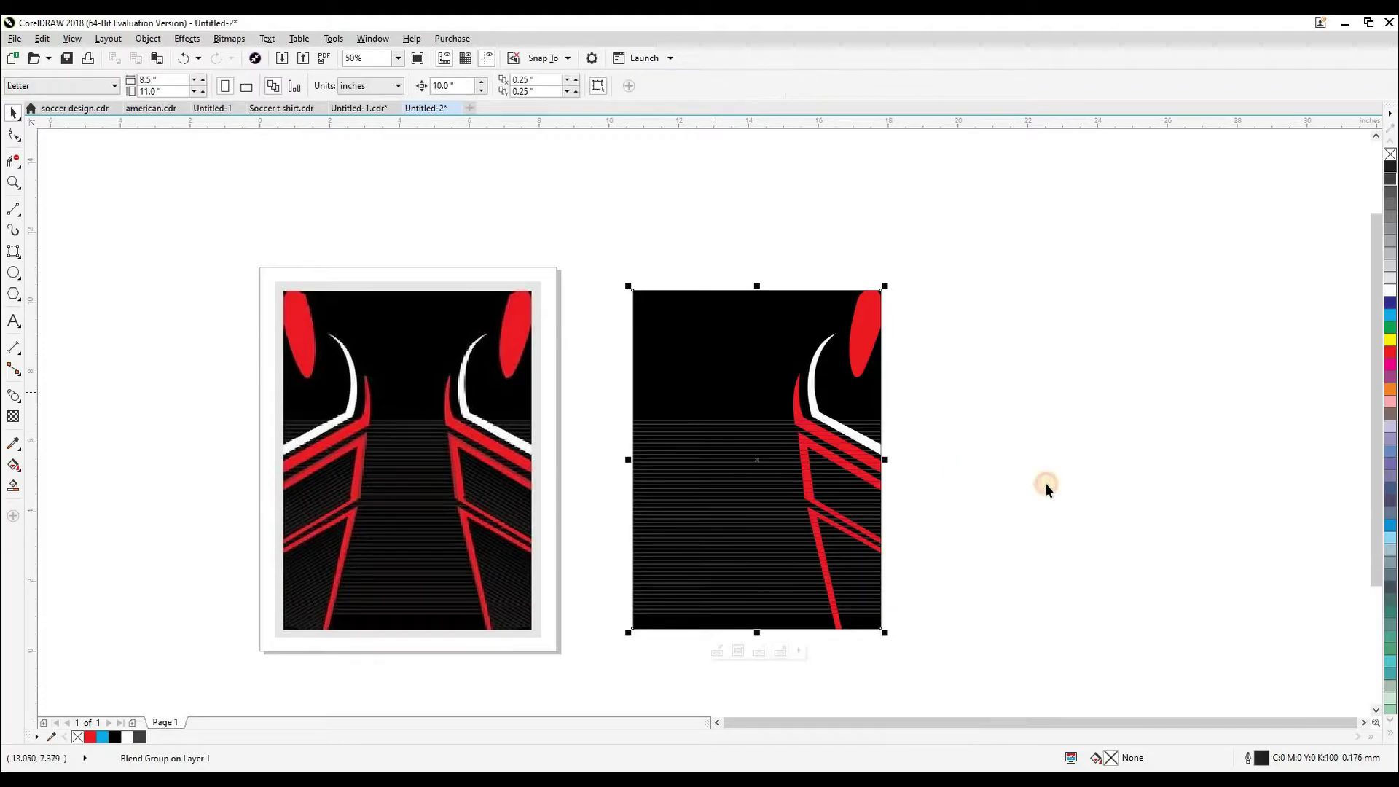
{"action": "left_click", "coordinate": [945, 504]}
Step: Examine the slanted thin stripes inside the reference's red side panels and compare them with the redrawn jersey
{"action": "scroll", "coordinate": [853, 512], "scroll_direction": "up", "scroll_amount": 1}
{"action": "key", "text": "shift+F9"}
{"action": "key", "text": "shift+F9"}
{"action": "left_click_drag", "start_coordinate": [222, 455], "coordinate": [519, 439]}
{"action": "scroll", "coordinate": [372, 428], "scroll_direction": "up", "scroll_amount": 1}
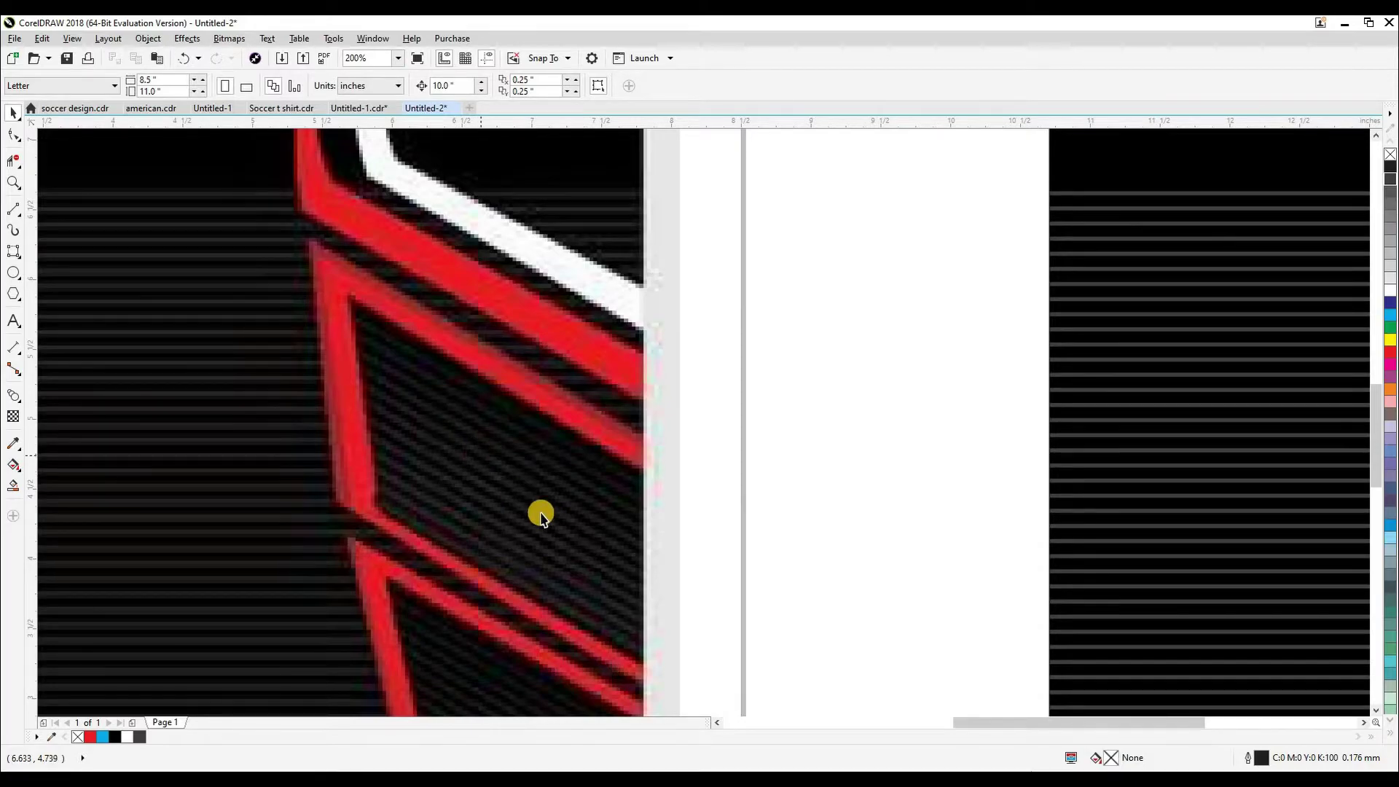
{"action": "scroll", "coordinate": [299, 426], "scroll_direction": "right", "scroll_amount": 3}
{"action": "scroll", "coordinate": [739, 474], "scroll_direction": "down", "scroll_amount": 1}
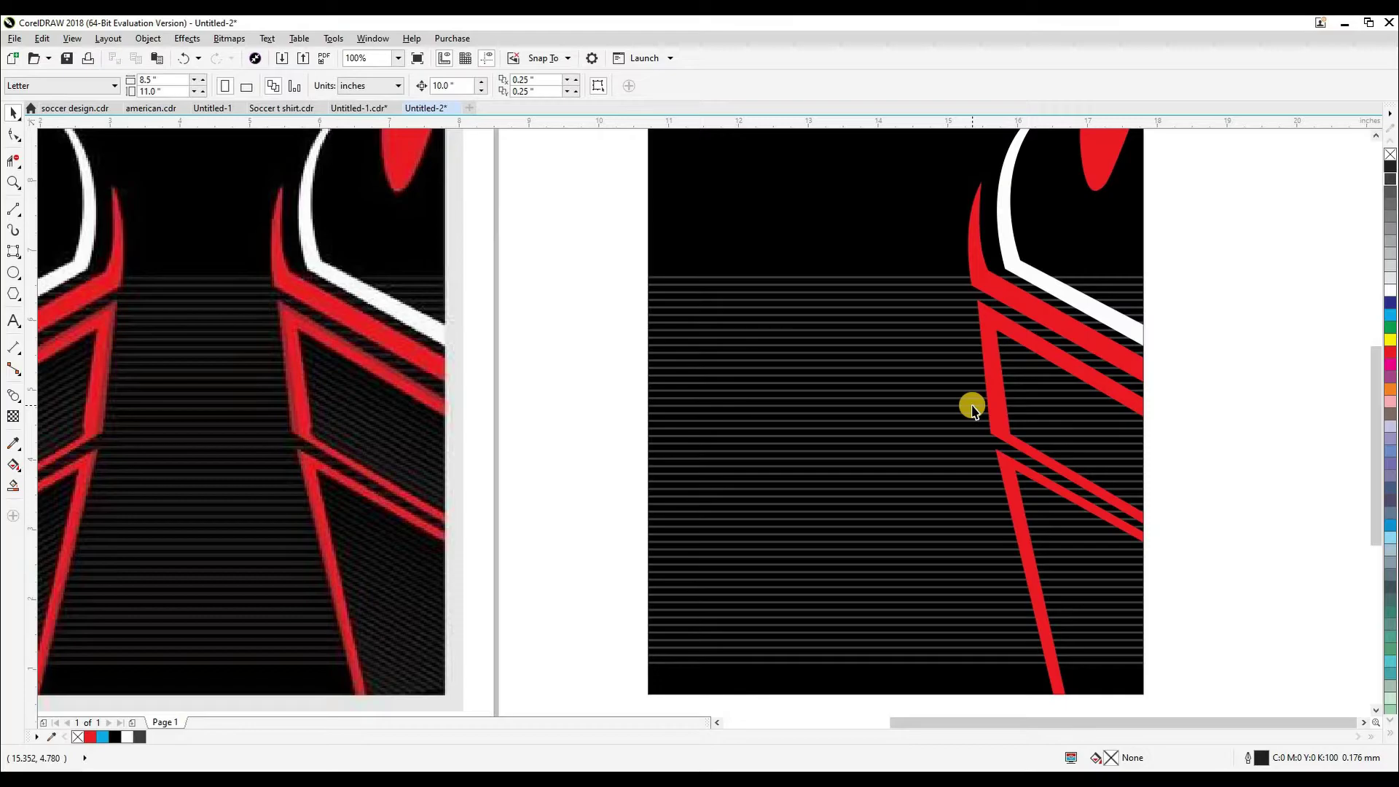
{"action": "scroll", "coordinate": [899, 435], "scroll_direction": "right", "scroll_amount": 3}
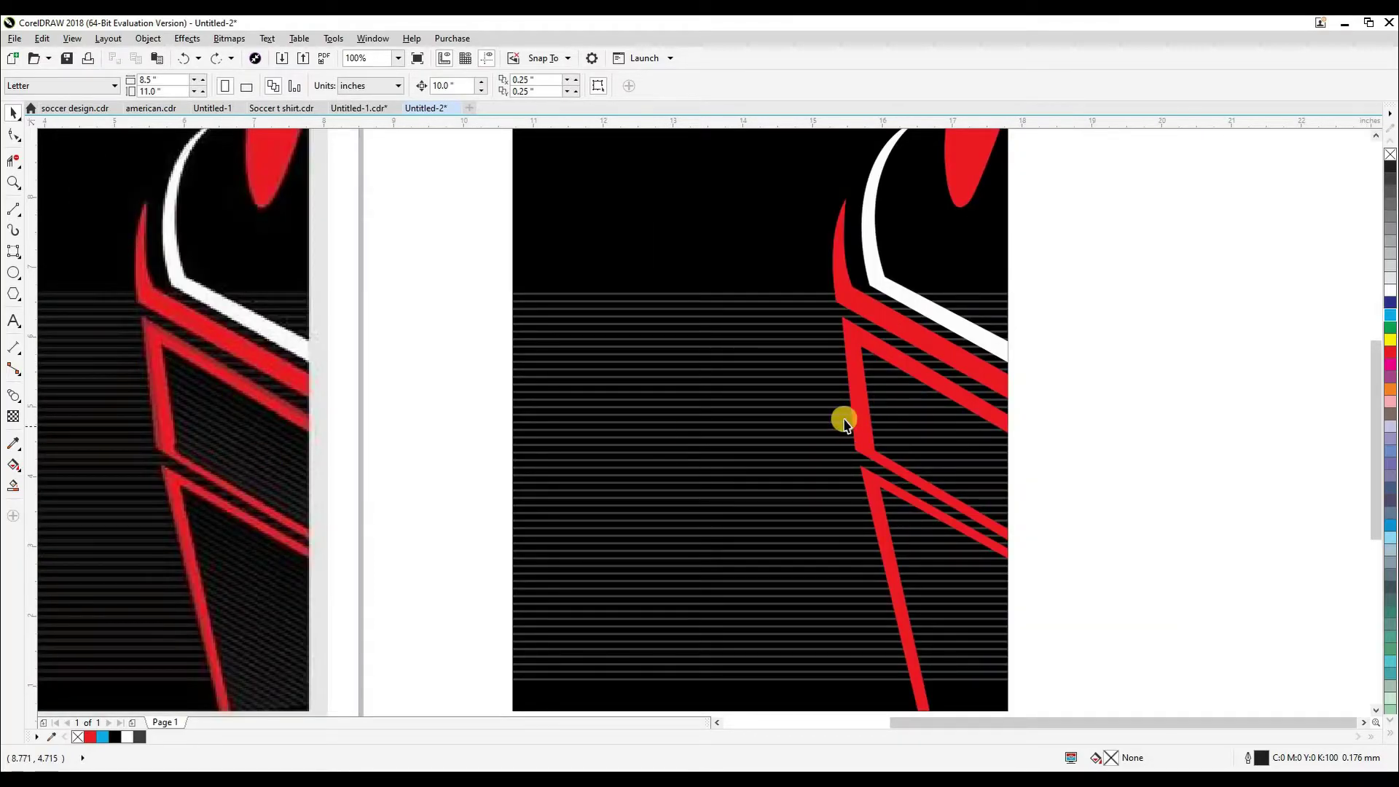
{"action": "left_click", "coordinate": [911, 385]}
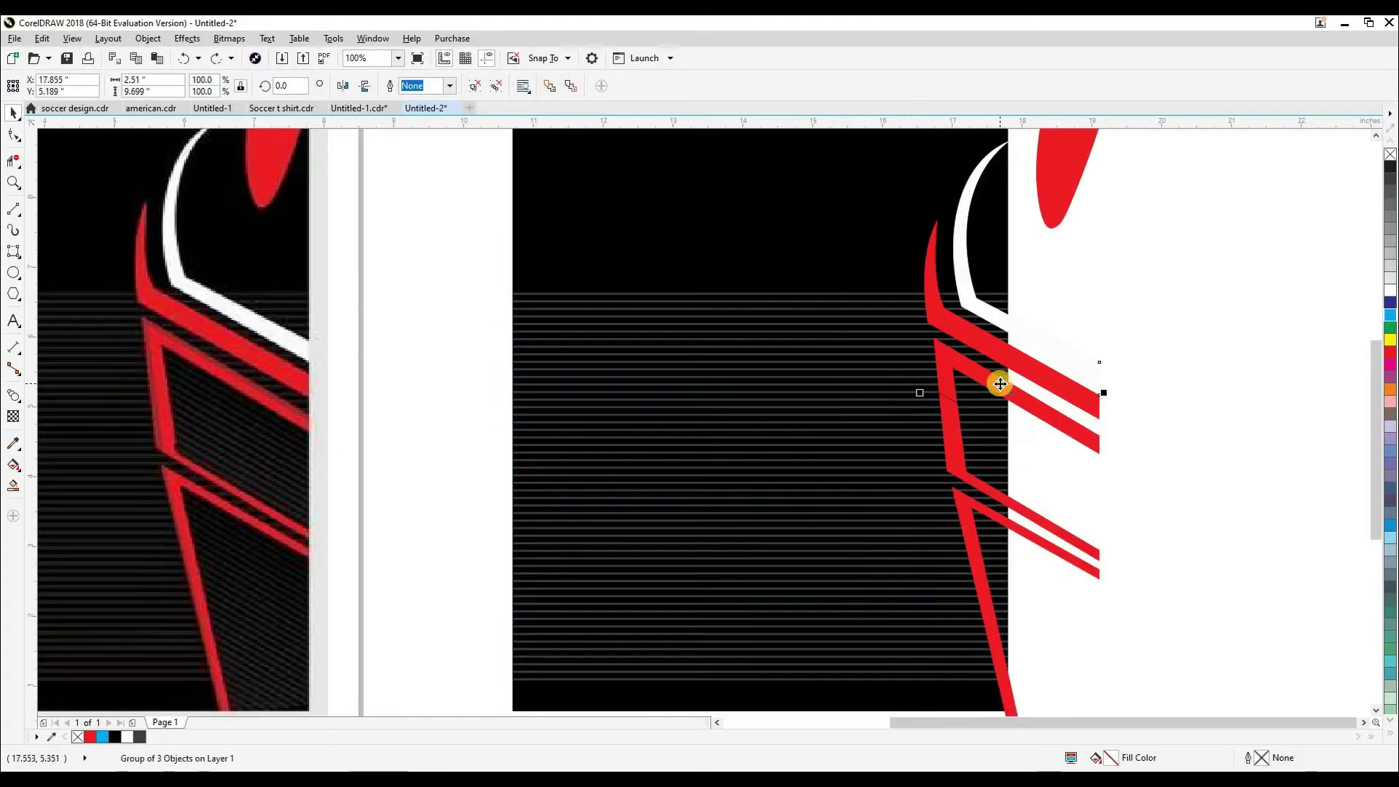
{"action": "left_click", "coordinate": [1045, 453]}
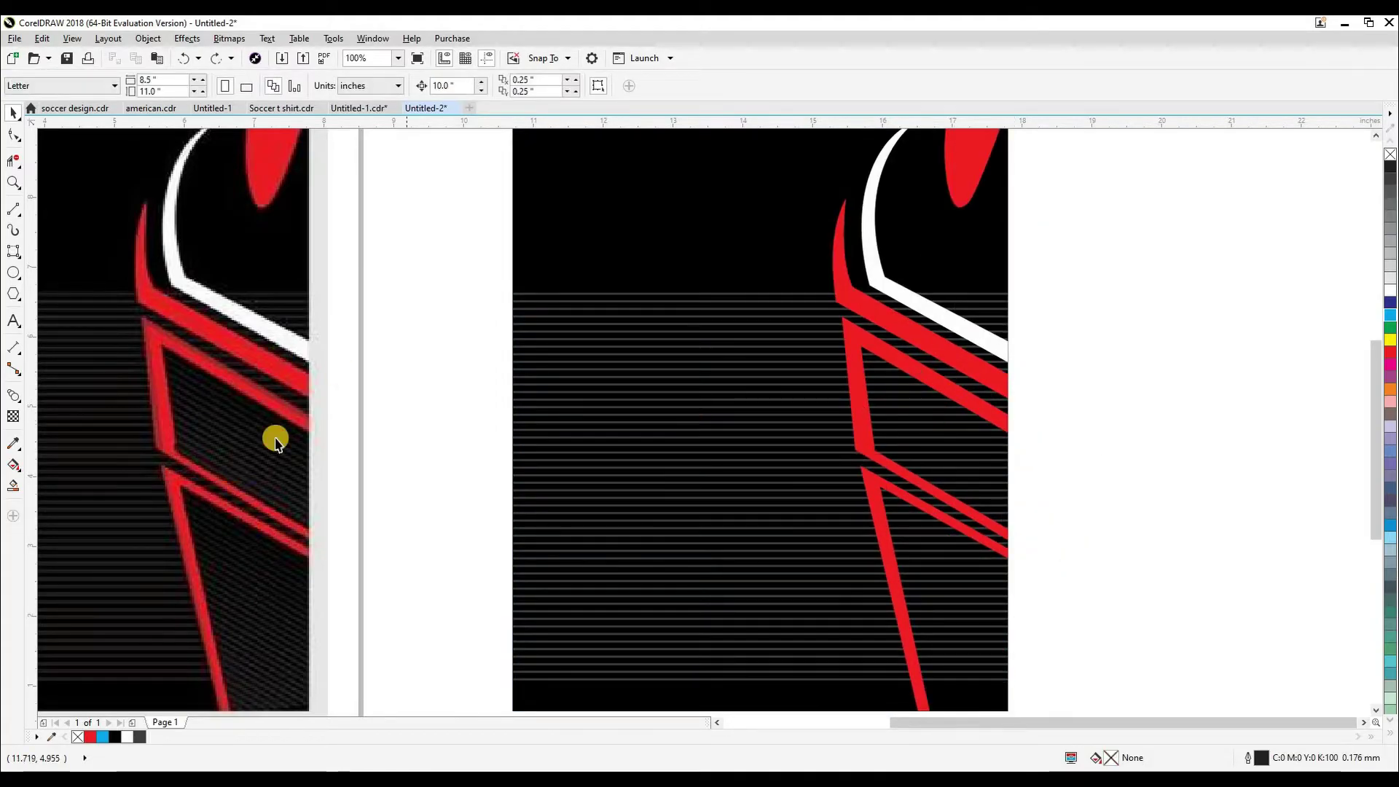
Step: Create a shape from the enclosed area of the upper red side panel with Smart Fill and fill it black
{"action": "left_click", "coordinate": [873, 411]}
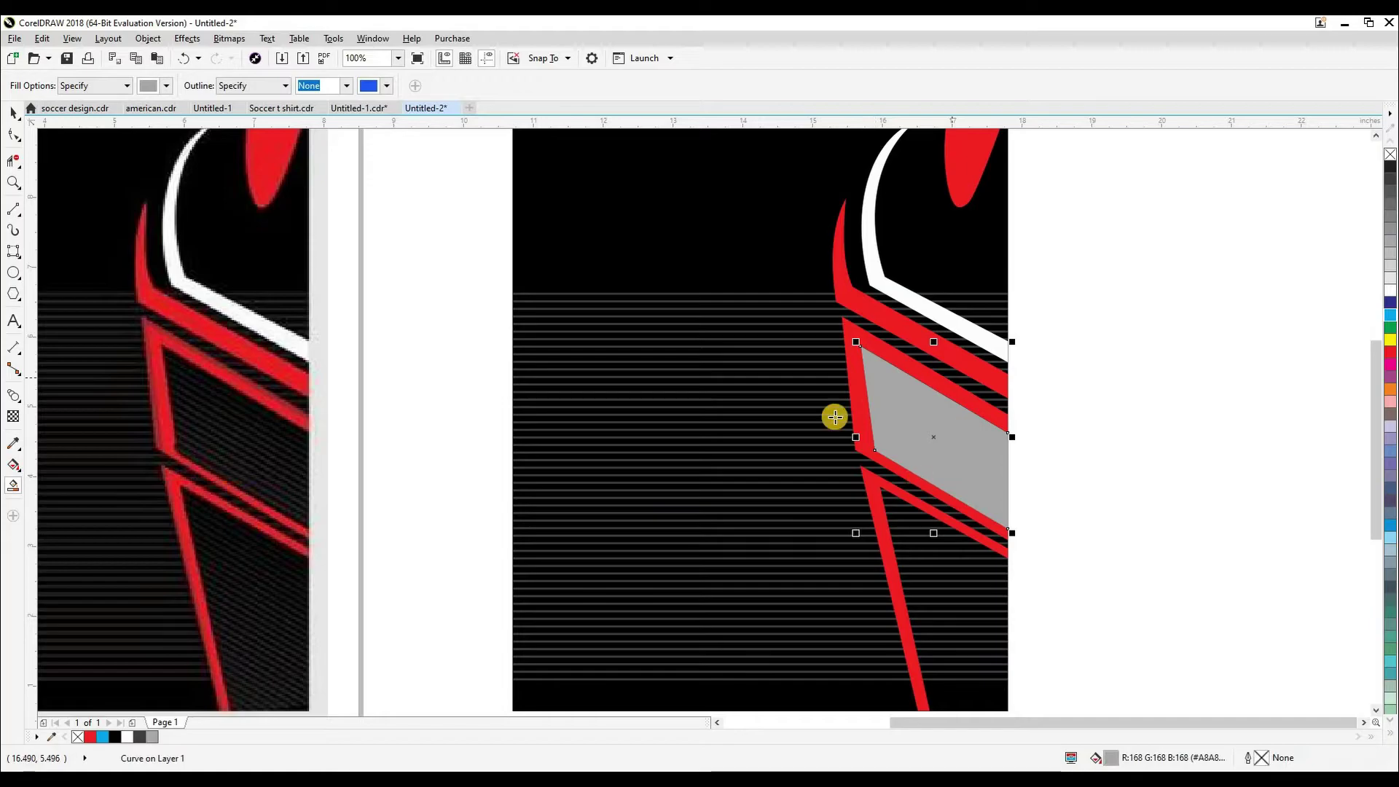
{"action": "key", "text": "space"}
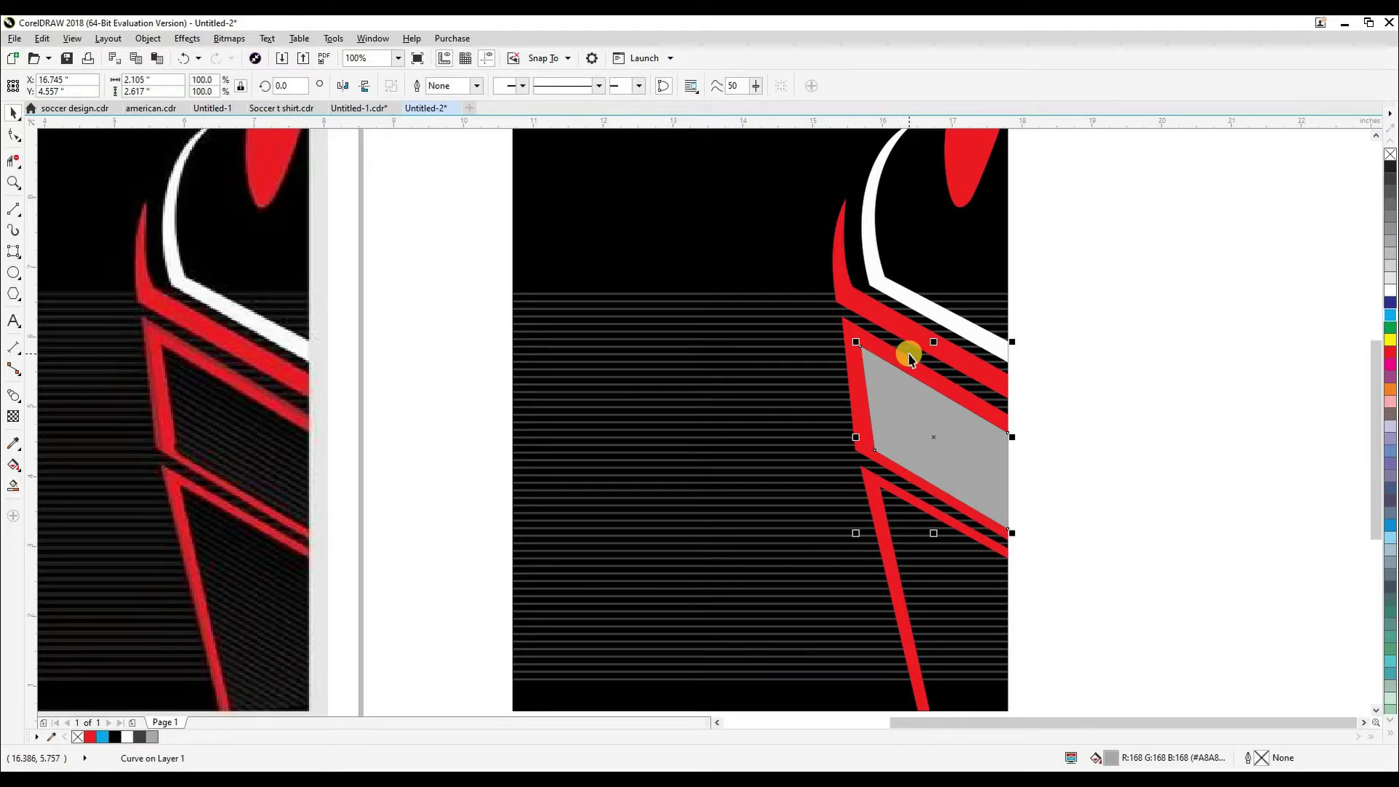
{"action": "left_click_drag", "start_coordinate": [693, 422], "coordinate": [698, 461]}
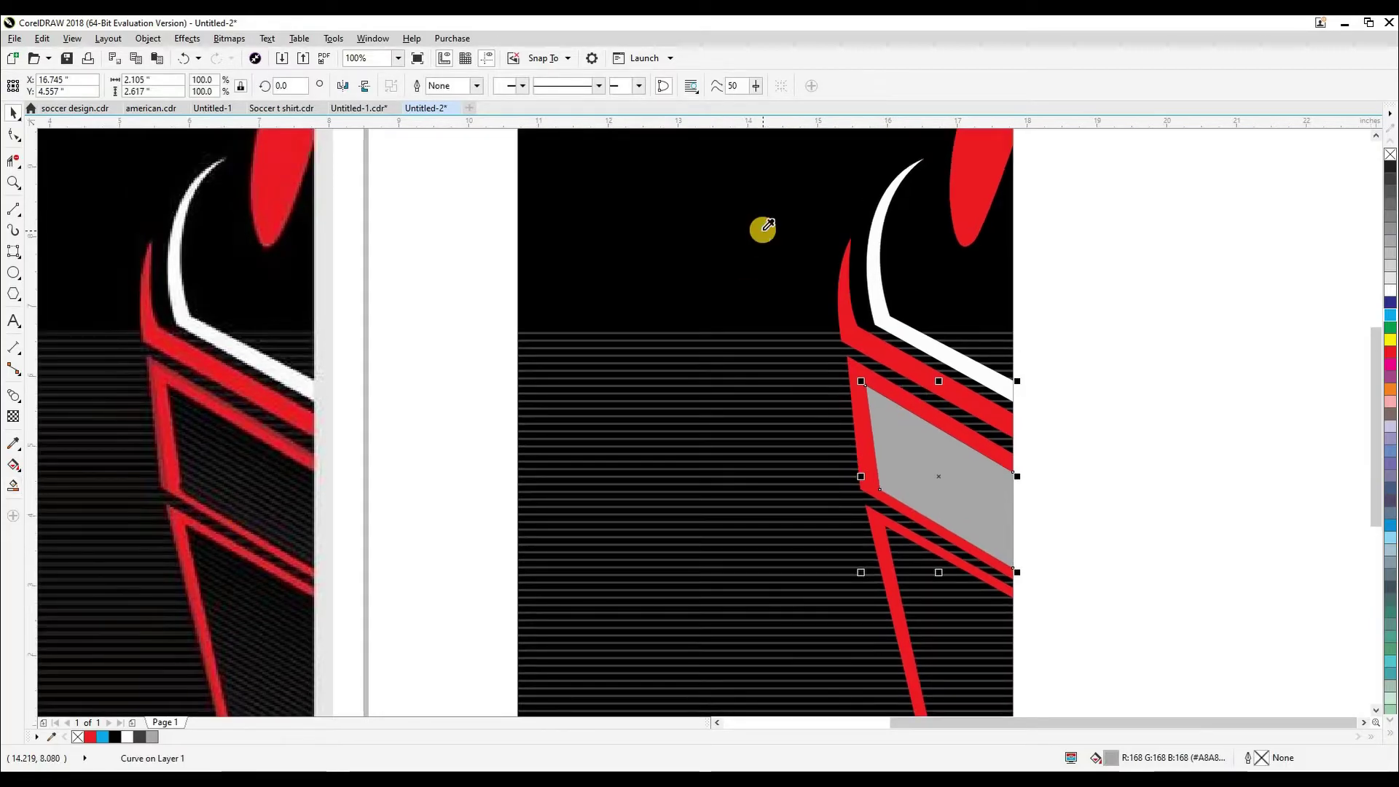
{"action": "left_click", "coordinate": [1390, 167]}
{"action": "left_click", "coordinate": [1122, 480]}
{"action": "left_click", "coordinate": [865, 452]}
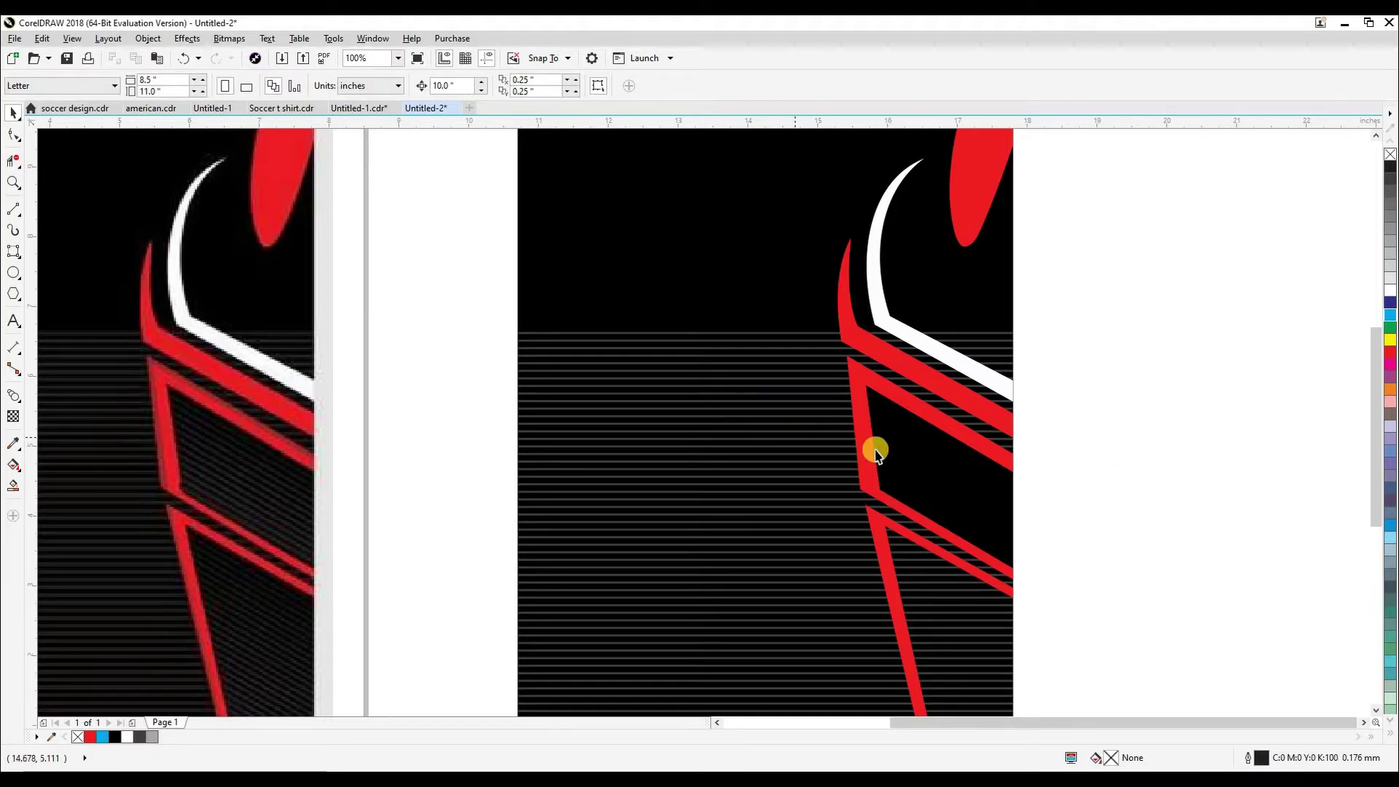
Step: Place a copy of the blended lines over the jersey and undo its trial rotation to 330°
{"action": "mouse_move", "coordinate": [814, 419]}
{"action": "left_mouse_down"}
{"action": "mouse_move", "coordinate": [995, 355]}
{"action": "mouse_move", "coordinate": [999, 334]}
{"action": "mouse_move", "coordinate": [988, 463]}
{"action": "left_mouse_up"}
{"action": "left_click", "coordinate": [988, 463]}
{"action": "left_click_drag", "start_coordinate": [1036, 523], "coordinate": [1043, 590]}
{"action": "left_click_drag", "start_coordinate": [1047, 486], "coordinate": [1046, 478]}
{"action": "key", "text": "ctrl+z"}
{"action": "scroll", "coordinate": [777, 418], "scroll_direction": "down", "scroll_amount": 2}
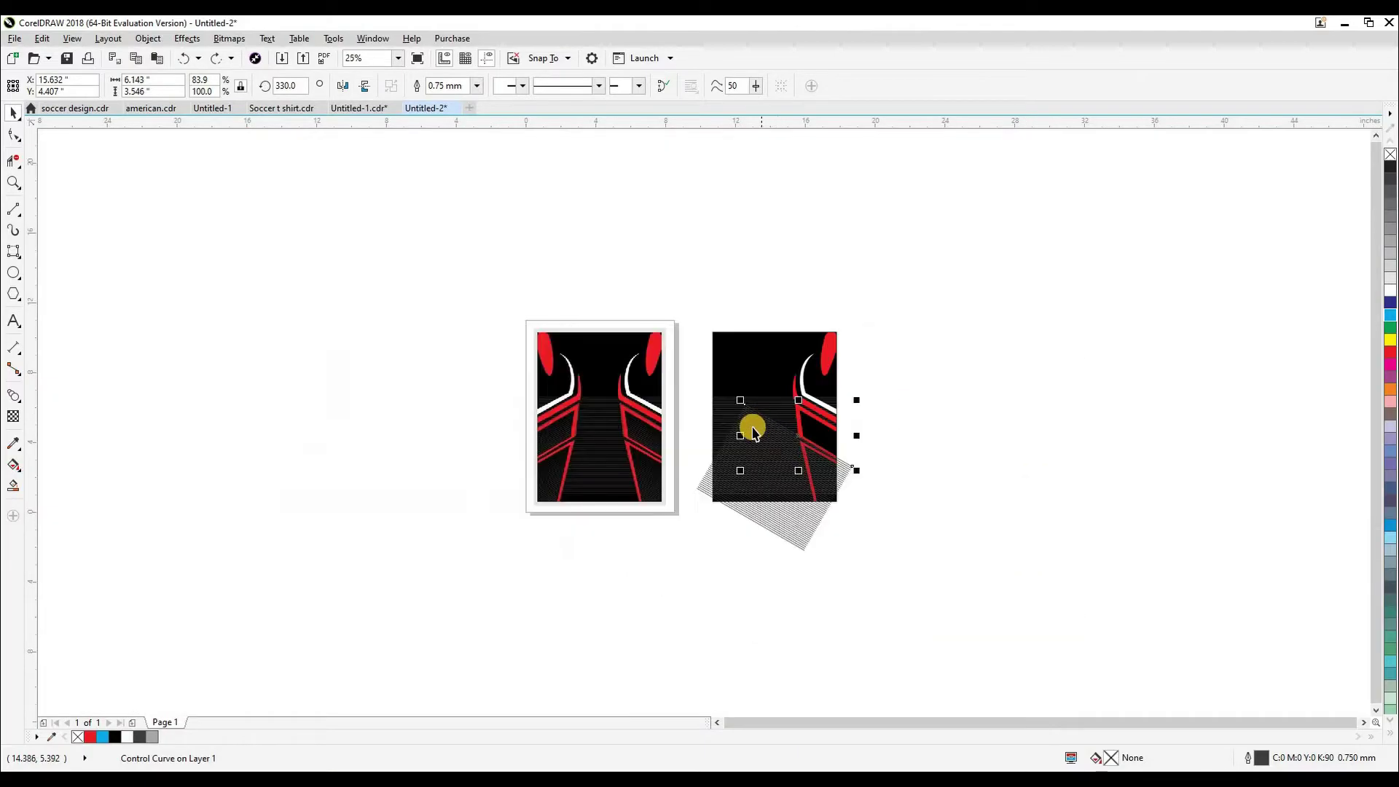
{"action": "scroll", "coordinate": [752, 428], "scroll_direction": "up", "scroll_amount": 2}
{"action": "key", "text": "ctrl+z"}
{"action": "key", "text": "ctrl+z"}
Step: Try to isolate the copied blend lines from the jersey, undoing a deletion and checking the outlines in wireframe view
{"action": "left_click", "coordinate": [1210, 418]}
{"action": "left_click", "coordinate": [794, 390]}
{"action": "left_click", "coordinate": [794, 390]}
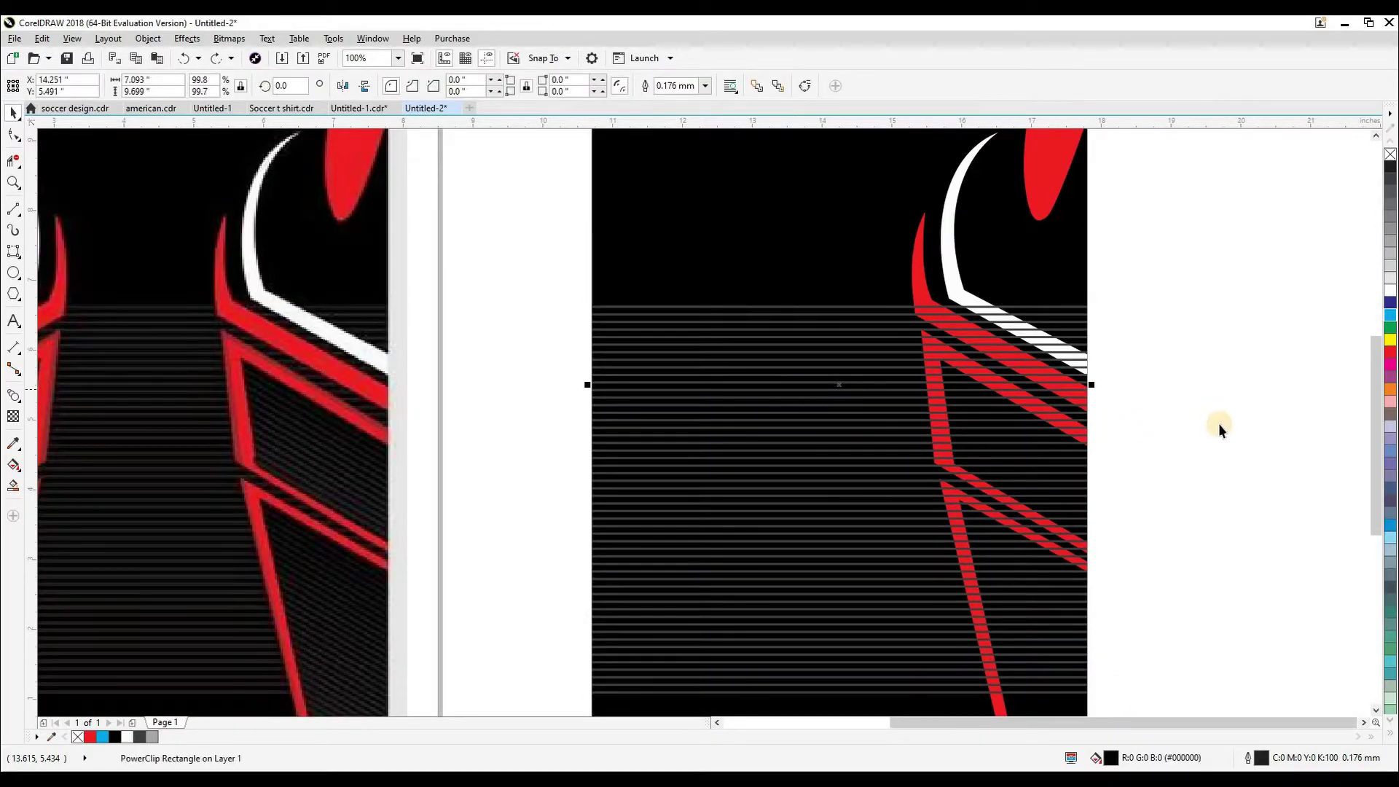
{"action": "left_click", "coordinate": [1213, 424]}
{"action": "left_click", "coordinate": [767, 346]}
{"action": "key", "text": "Delete"}
{"action": "key", "text": "ctrl+z"}
{"action": "left_click", "coordinate": [1189, 399]}
{"action": "key", "text": "shift+F9"}
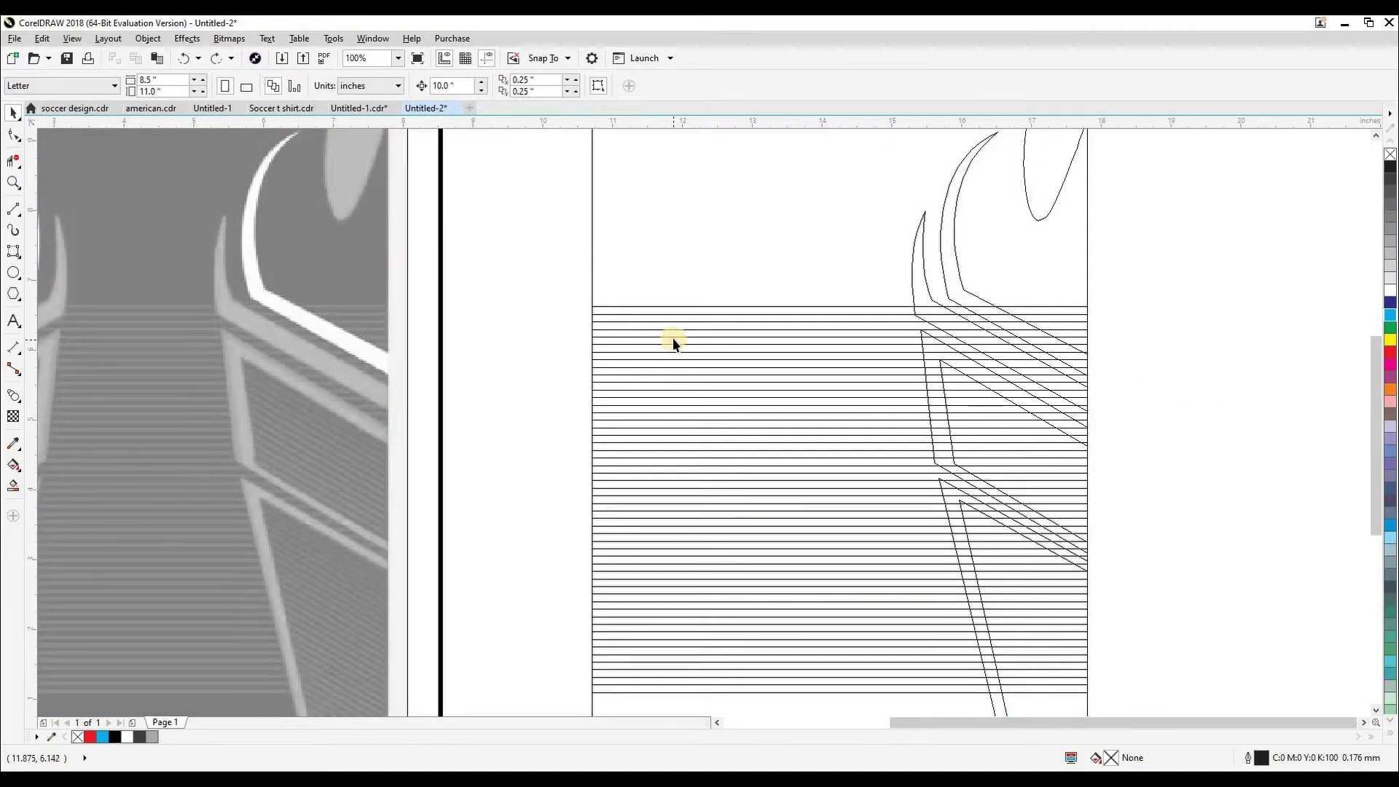
{"action": "left_click", "coordinate": [673, 338]}
{"action": "key", "text": "shift+F9"}
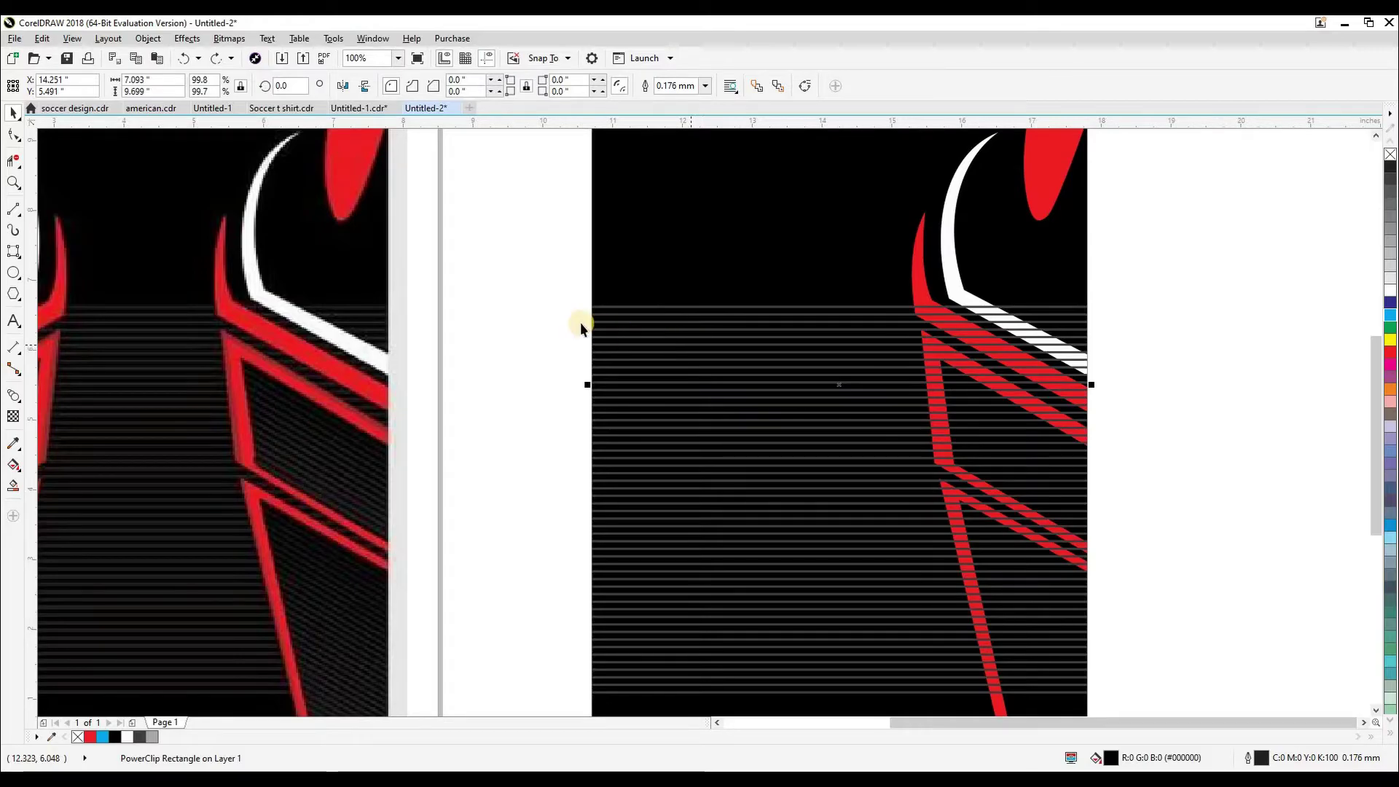
Step: Break the copied blend on the jersey apart into individual lines
{"action": "left_click", "coordinate": [604, 312]}
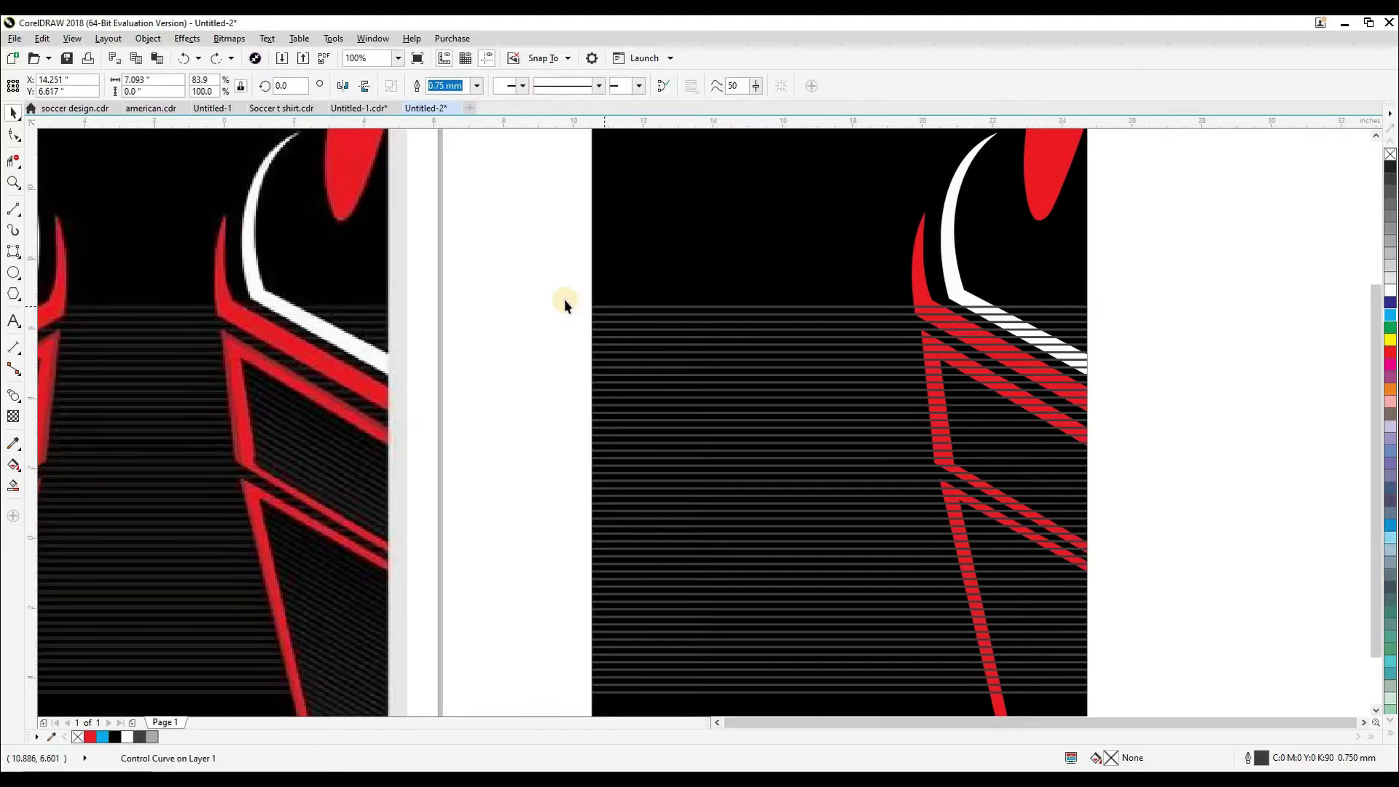
{"action": "scroll", "coordinate": [571, 303], "scroll_direction": "down", "scroll_amount": 1}
{"action": "left_click_drag", "start_coordinate": [558, 285], "coordinate": [896, 508]}
{"action": "left_click_drag", "start_coordinate": [724, 404], "coordinate": [912, 399]}
{"action": "key", "text": "ctrl+z"}
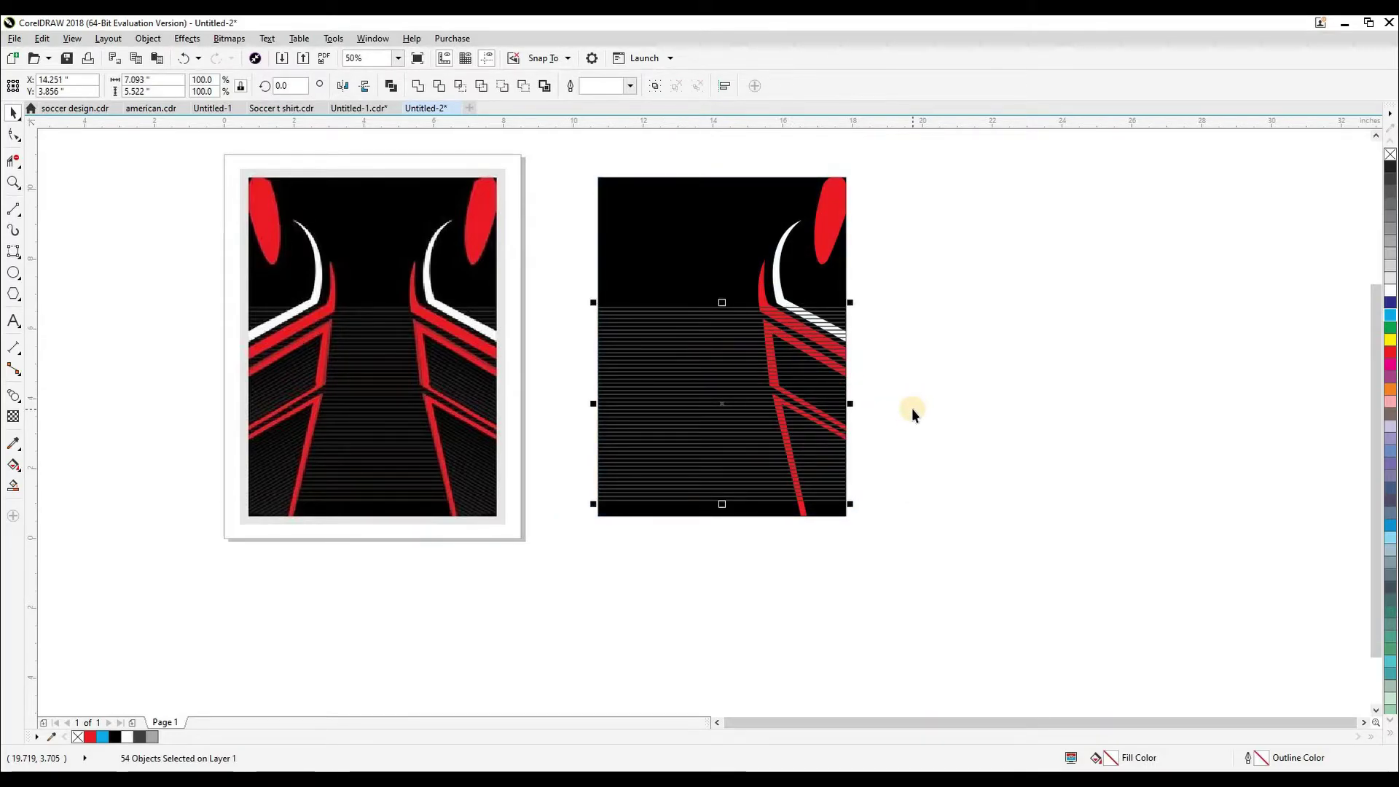
Step: Try combining the selected lines together with the black panel shape, and undo the combination
{"action": "key", "text": "ctrl+l"}
{"action": "key", "text": "ctrl+z"}
{"action": "left_click", "coordinate": [630, 389]}
{"action": "left_click_drag", "start_coordinate": [631, 391], "coordinate": [631, 391]}
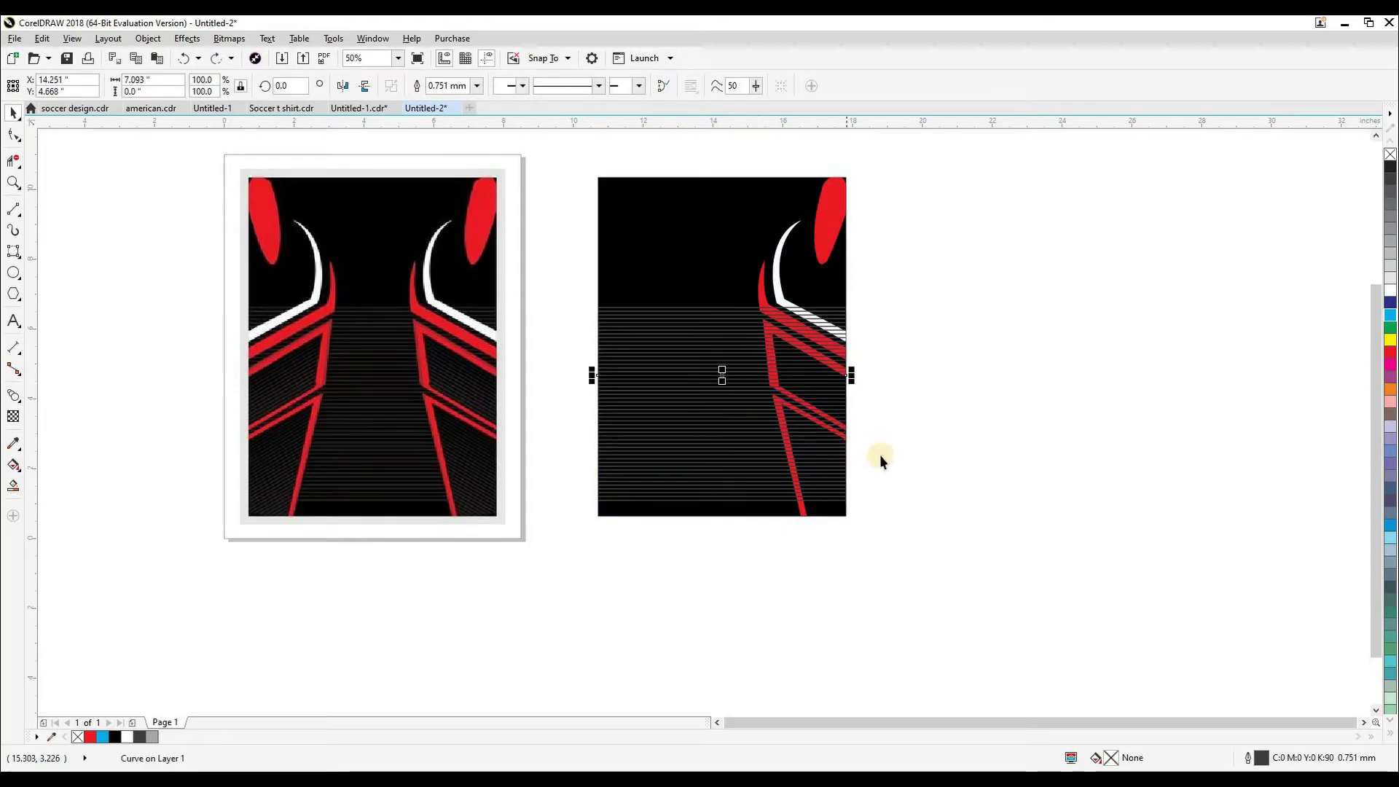
Step: Move the separated lines 10 inches to the right of the jersey and return the black panel to its place
{"action": "left_click_drag", "start_coordinate": [895, 505], "coordinate": [558, 299]}
{"action": "key", "text": "Right"}
{"action": "left_click_drag", "start_coordinate": [1202, 440], "coordinate": [1070, 294]}
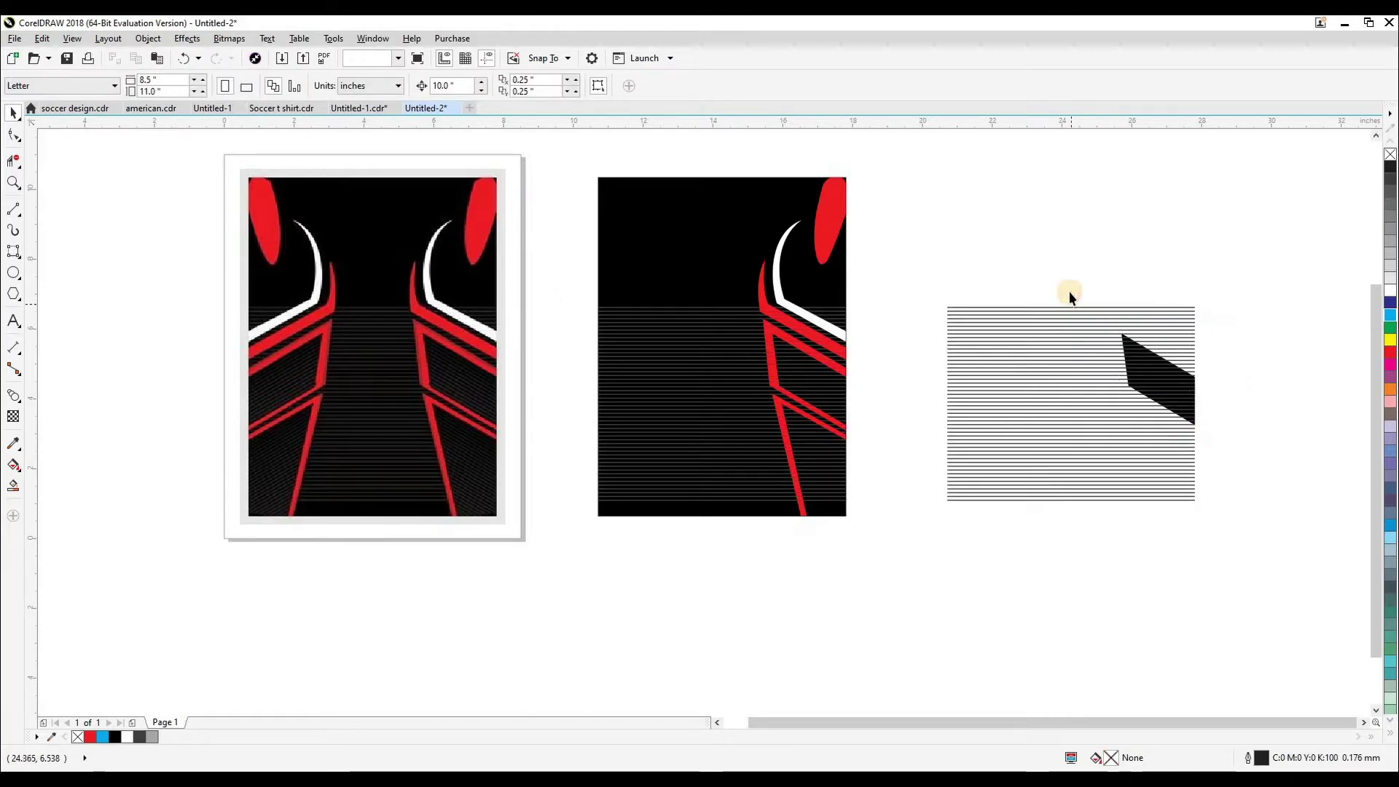
{"action": "key", "text": "Left"}
Step: Combine the separated lines beside the jersey into a single curve
{"action": "left_click", "coordinate": [1054, 347]}
{"action": "left_click", "coordinate": [1054, 348]}
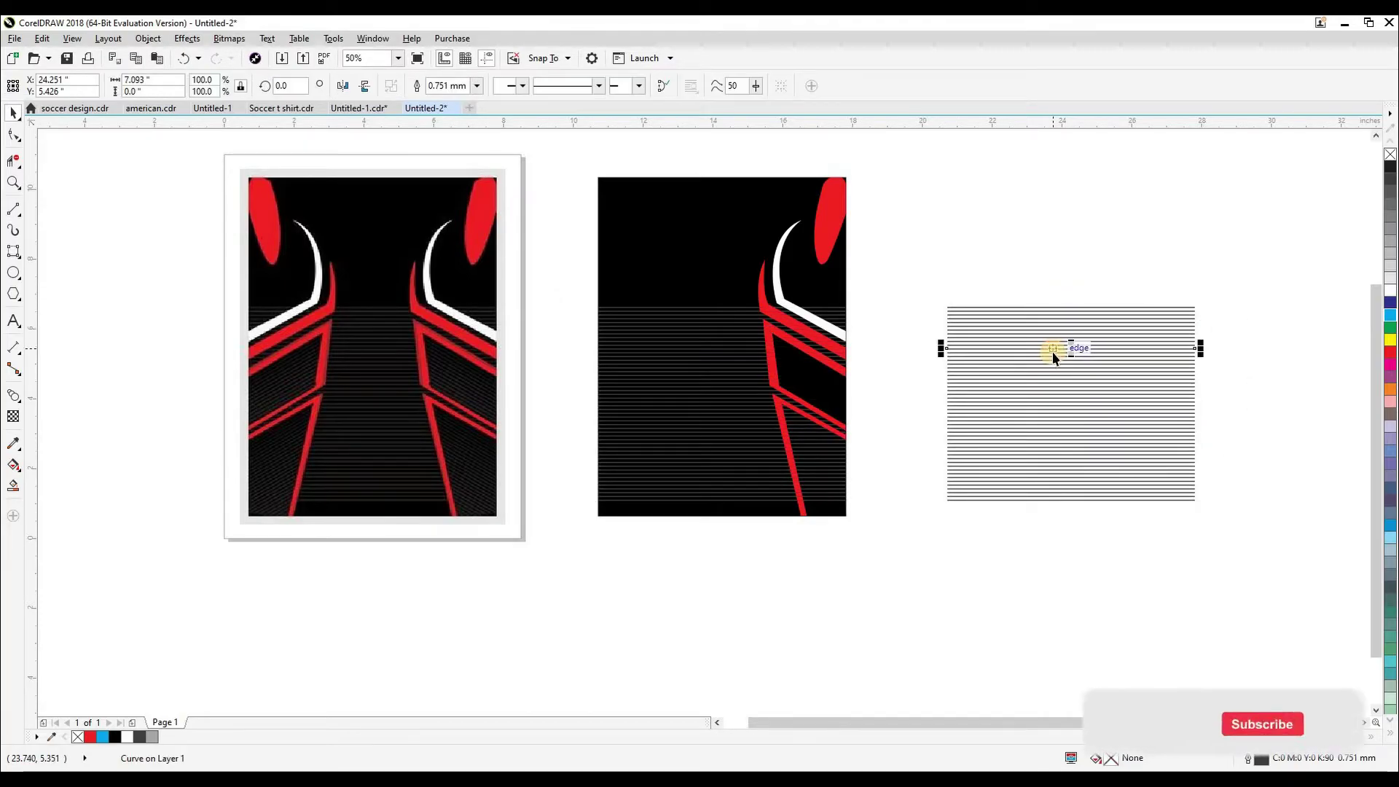
{"action": "left_click_drag", "start_coordinate": [881, 230], "coordinate": [1256, 570]}
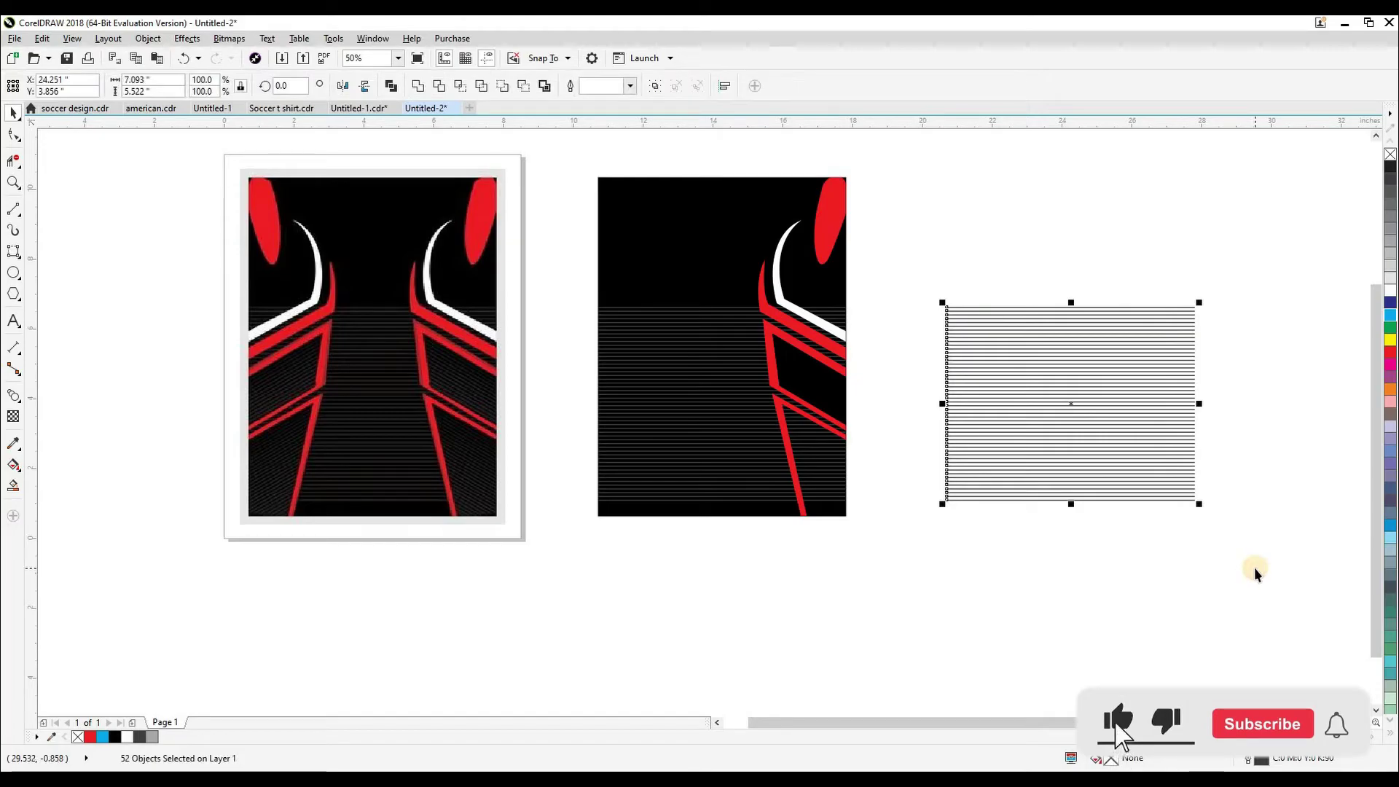
Step: Delete the striped PowerClip rectangle from the jersey and undo a trial move of the black panel shape
{"action": "left_click", "coordinate": [666, 456]}
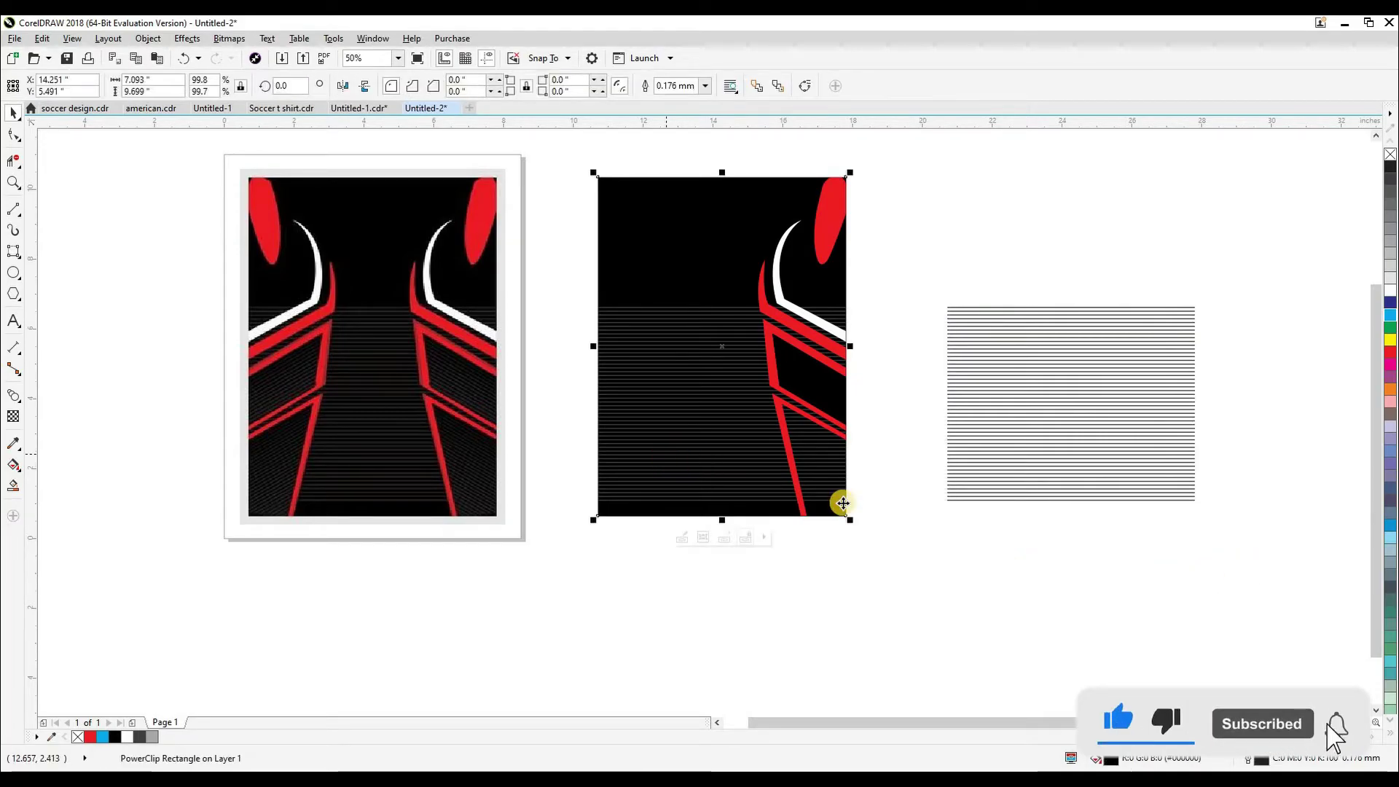
{"action": "key", "text": "Delete"}
{"action": "left_click", "coordinate": [700, 462]}
{"action": "left_click", "coordinate": [927, 527]}
{"action": "left_click", "coordinate": [809, 386]}
{"action": "left_click_drag", "start_coordinate": [829, 388], "coordinate": [859, 398]}
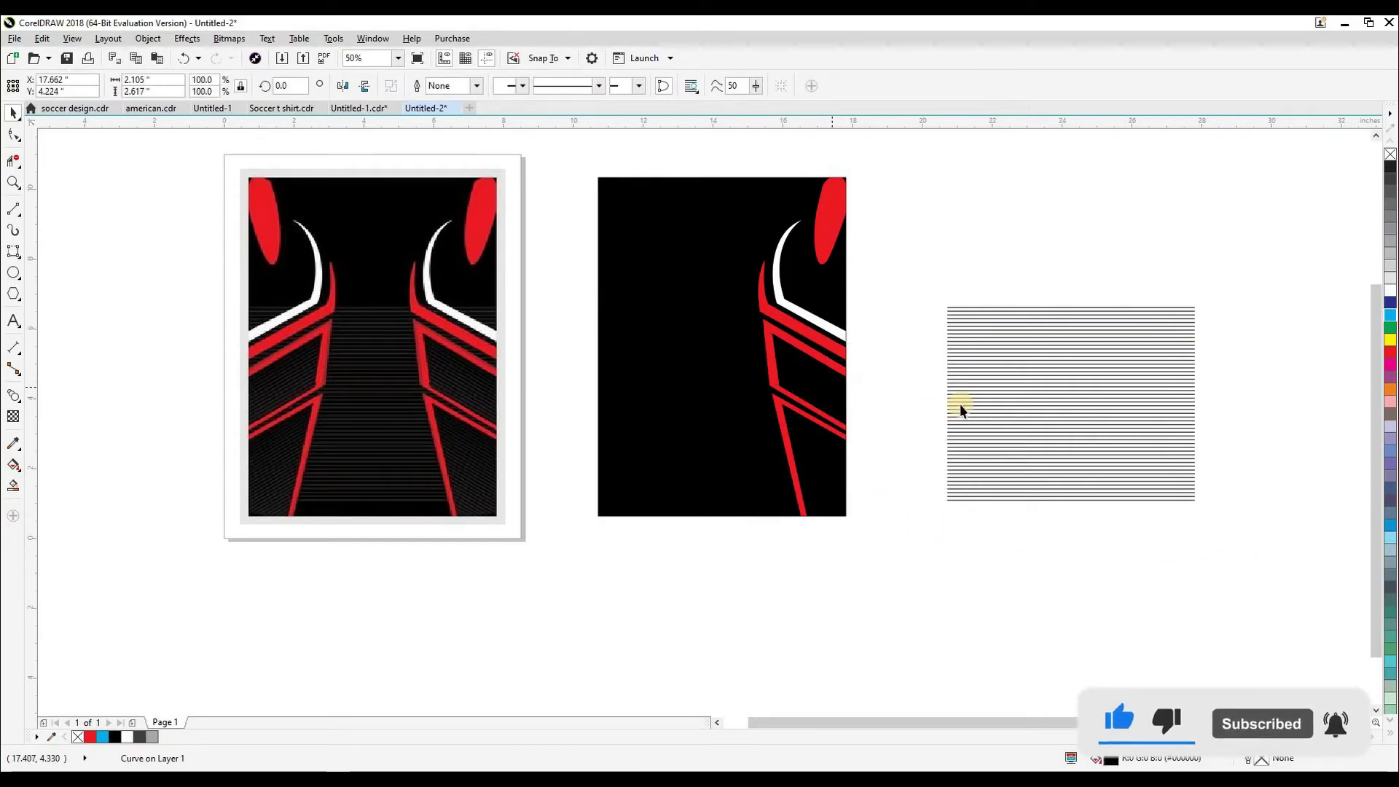
{"action": "key", "text": "ctrl+z"}
Step: Move the combined lines 10 inches back onto the jersey and select them there
{"action": "left_click", "coordinate": [977, 392]}
{"action": "key", "text": "Left"}
{"action": "left_click", "coordinate": [686, 274]}
{"action": "left_click", "coordinate": [690, 367], "text": "alt"}
{"action": "left_click", "coordinate": [691, 365], "text": "alt"}
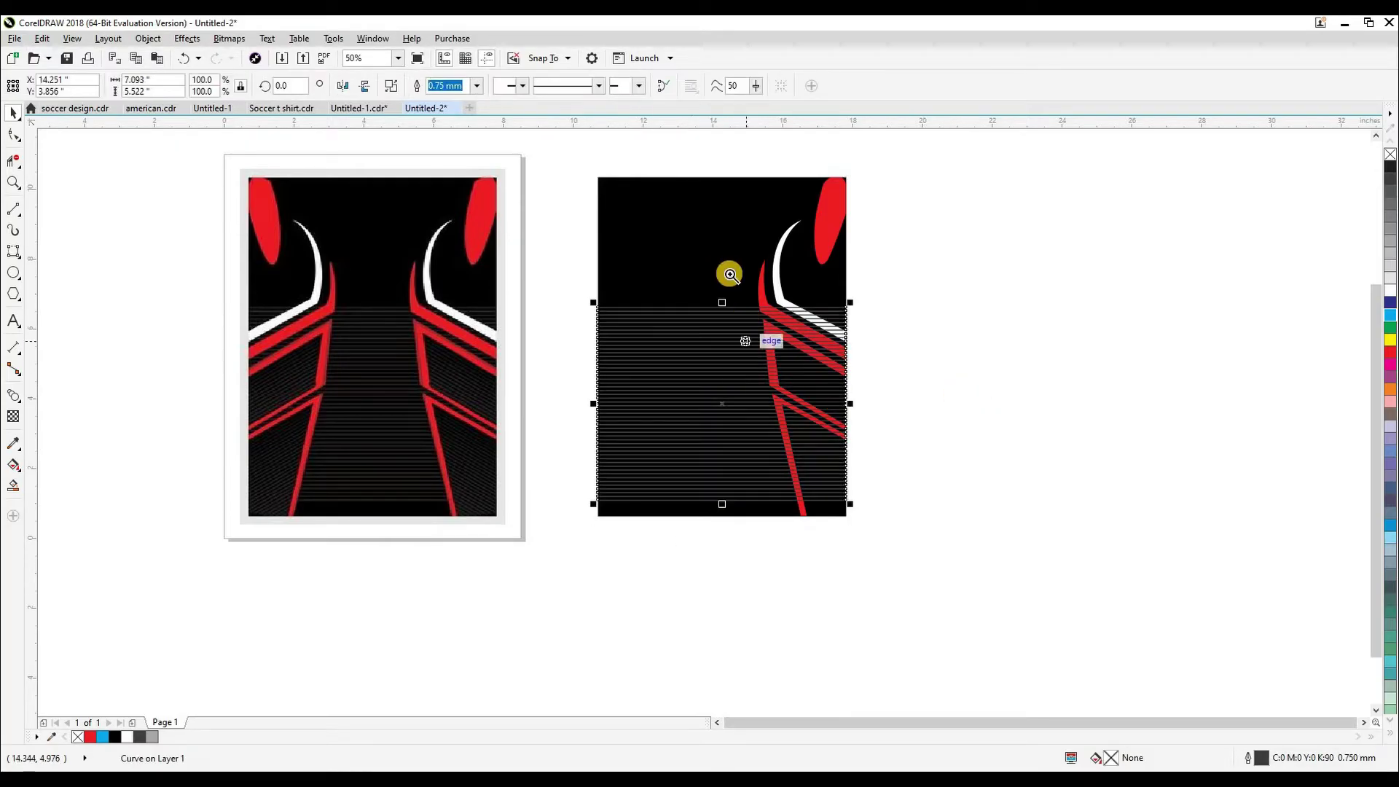
Step: Rotate the combined lines to 330° and position them along the upper edge of the upper side panel
{"action": "scroll", "coordinate": [721, 262], "scroll_direction": "up", "scroll_amount": 3}
{"action": "left_click_drag", "start_coordinate": [784, 243], "coordinate": [842, 499]}
{"action": "left_click", "coordinate": [883, 437]}
{"action": "scroll", "coordinate": [772, 410], "scroll_direction": "up", "scroll_amount": 2}
{"action": "key", "text": "shift+F9"}
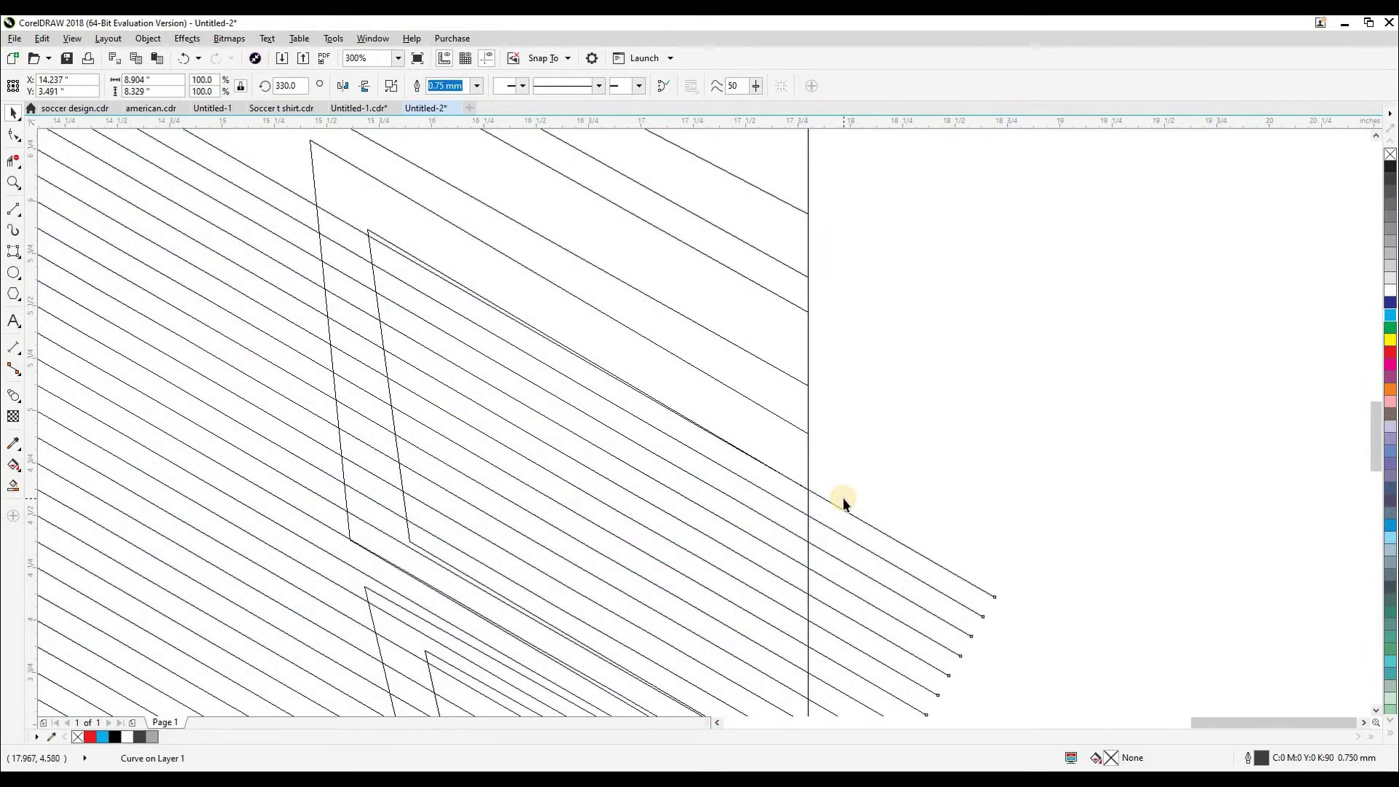
Step: Place the rotation center of the slanted lines where the first line meets the jersey's right side edge
{"action": "scroll", "coordinate": [842, 496], "scroll_direction": "down", "scroll_amount": 2}
{"action": "scroll", "coordinate": [786, 490], "scroll_direction": "up", "scroll_amount": 2}
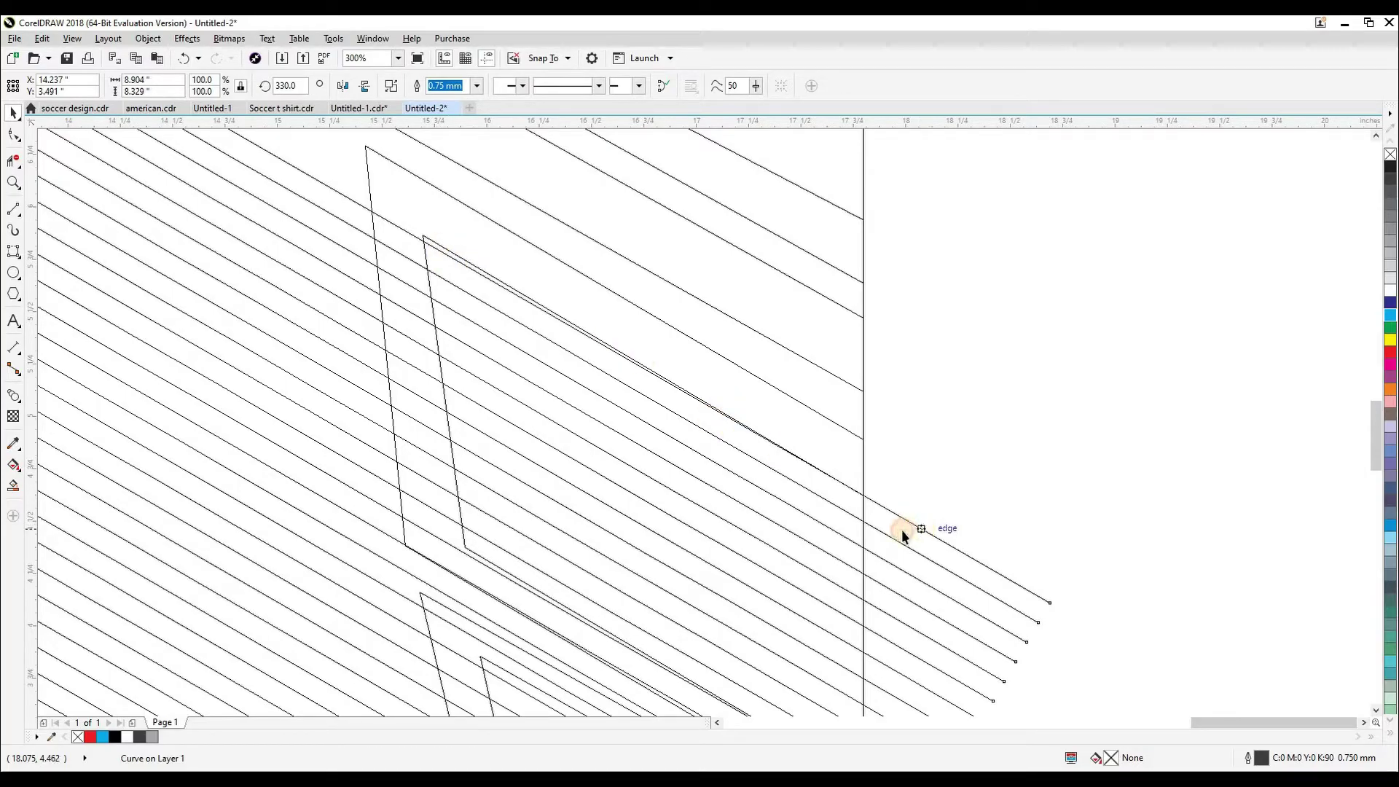
{"action": "scroll", "coordinate": [903, 534], "scroll_direction": "down", "scroll_amount": 2}
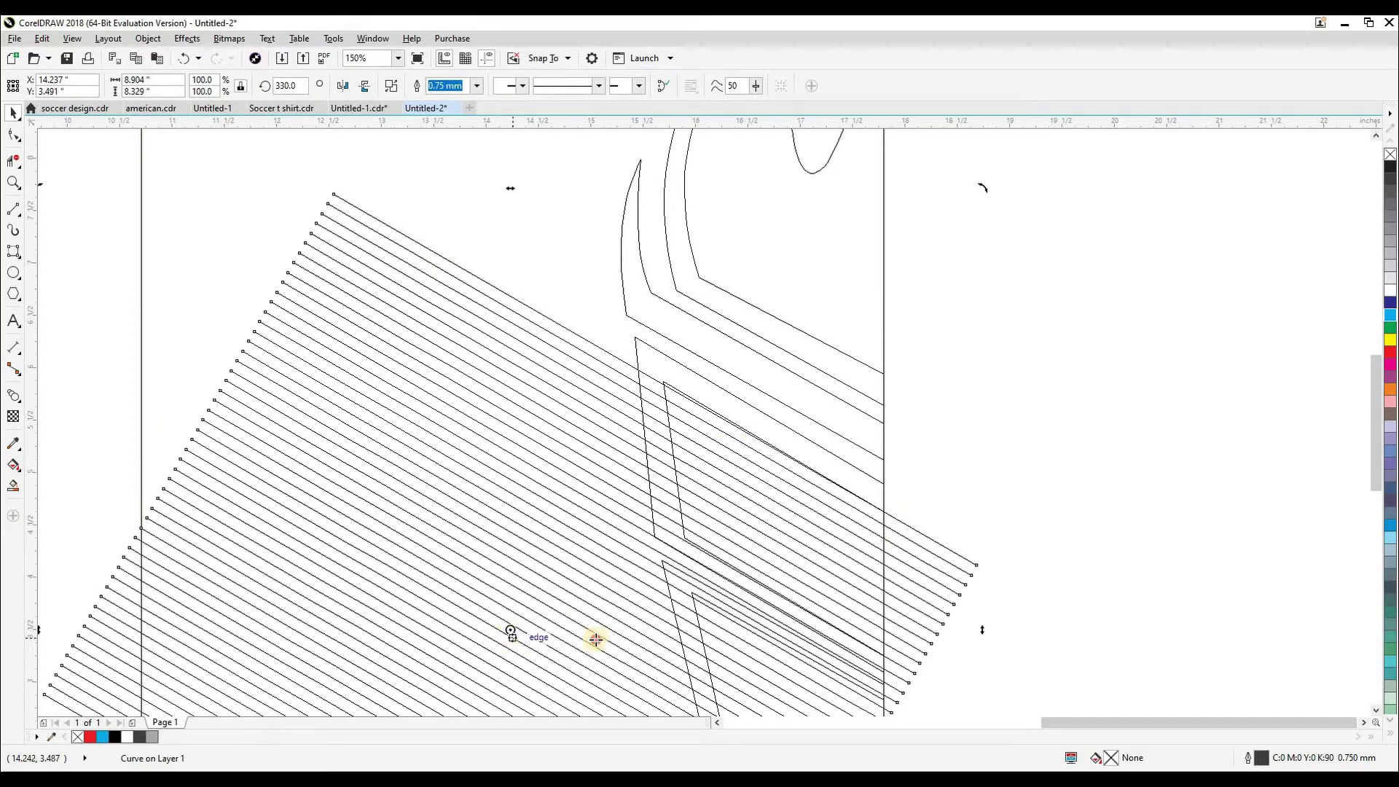
{"action": "scroll", "coordinate": [886, 515], "scroll_direction": "up", "scroll_amount": 4}
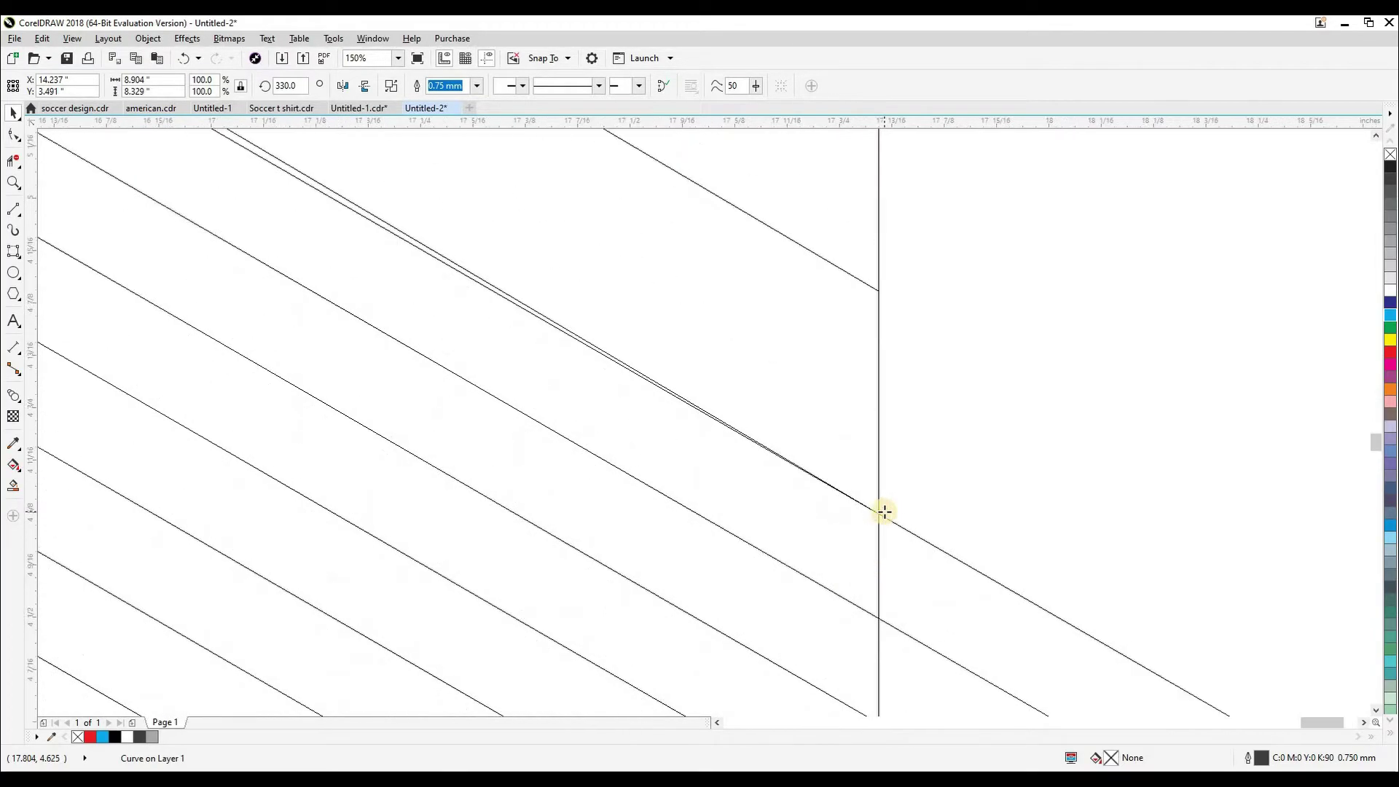
{"action": "left_click_drag", "start_coordinate": [832, 561], "coordinate": [991, 656]}
{"action": "scroll", "coordinate": [990, 656], "scroll_direction": "down", "scroll_amount": 1}
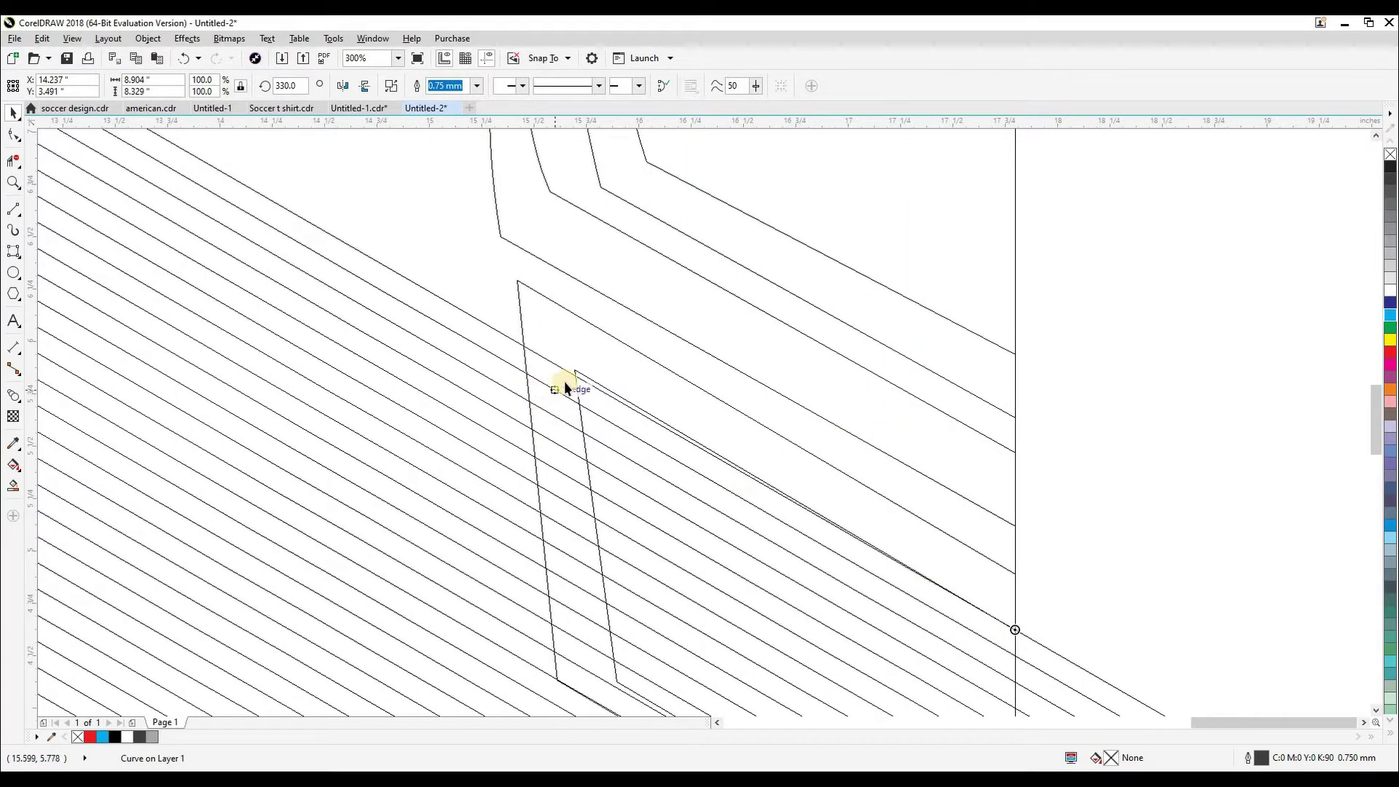
Step: Rotate the slanted lines to about 329.438° around that center to match the slope of the panel's upper edge
{"action": "scroll", "coordinate": [568, 387], "scroll_direction": "up", "scroll_amount": 3}
{"action": "left_click_drag", "start_coordinate": [597, 373], "coordinate": [609, 334]}
{"action": "scroll", "coordinate": [670, 379], "scroll_direction": "down", "scroll_amount": 6}
{"action": "scroll", "coordinate": [830, 490], "scroll_direction": "down", "scroll_amount": 8}
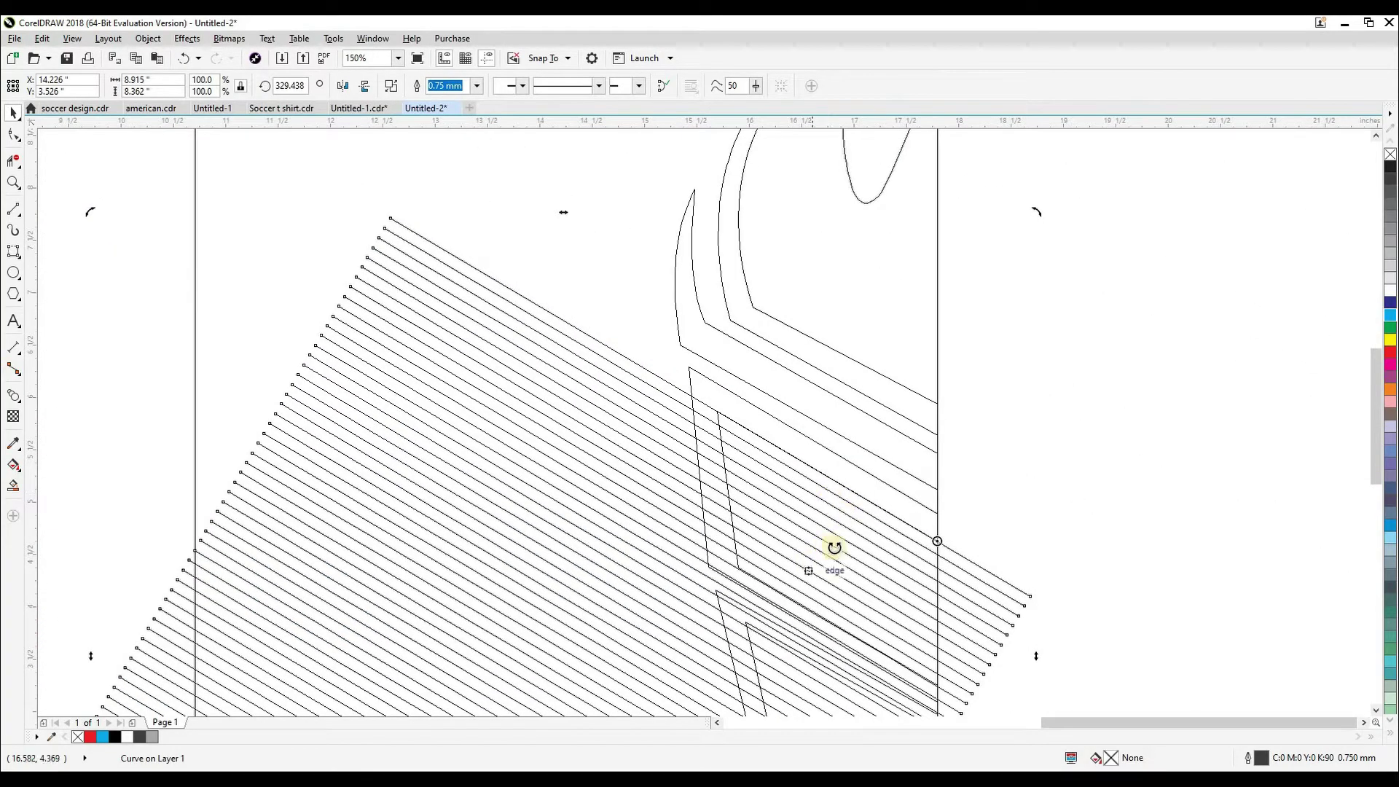
Step: Compare the slanted lines with the reference bitmap's stripes and set their outline width to 0.5 mm
{"action": "scroll", "coordinate": [823, 526], "scroll_direction": "down", "scroll_amount": 2}
{"action": "scroll", "coordinate": [862, 463], "scroll_direction": "up", "scroll_amount": 2}
{"action": "scroll", "coordinate": [862, 463], "scroll_direction": "down", "scroll_amount": 2}
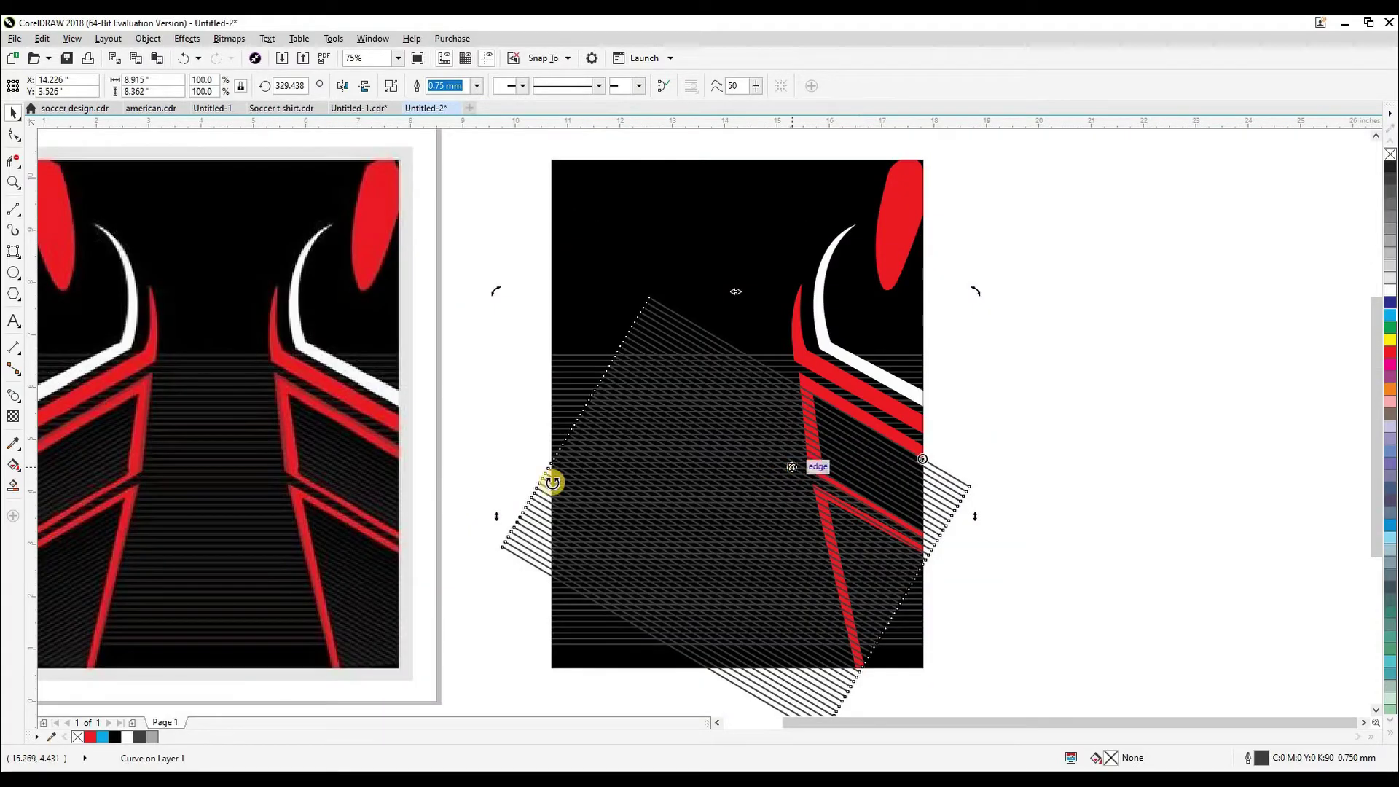
{"action": "scroll", "coordinate": [358, 475], "scroll_direction": "up", "scroll_amount": 2}
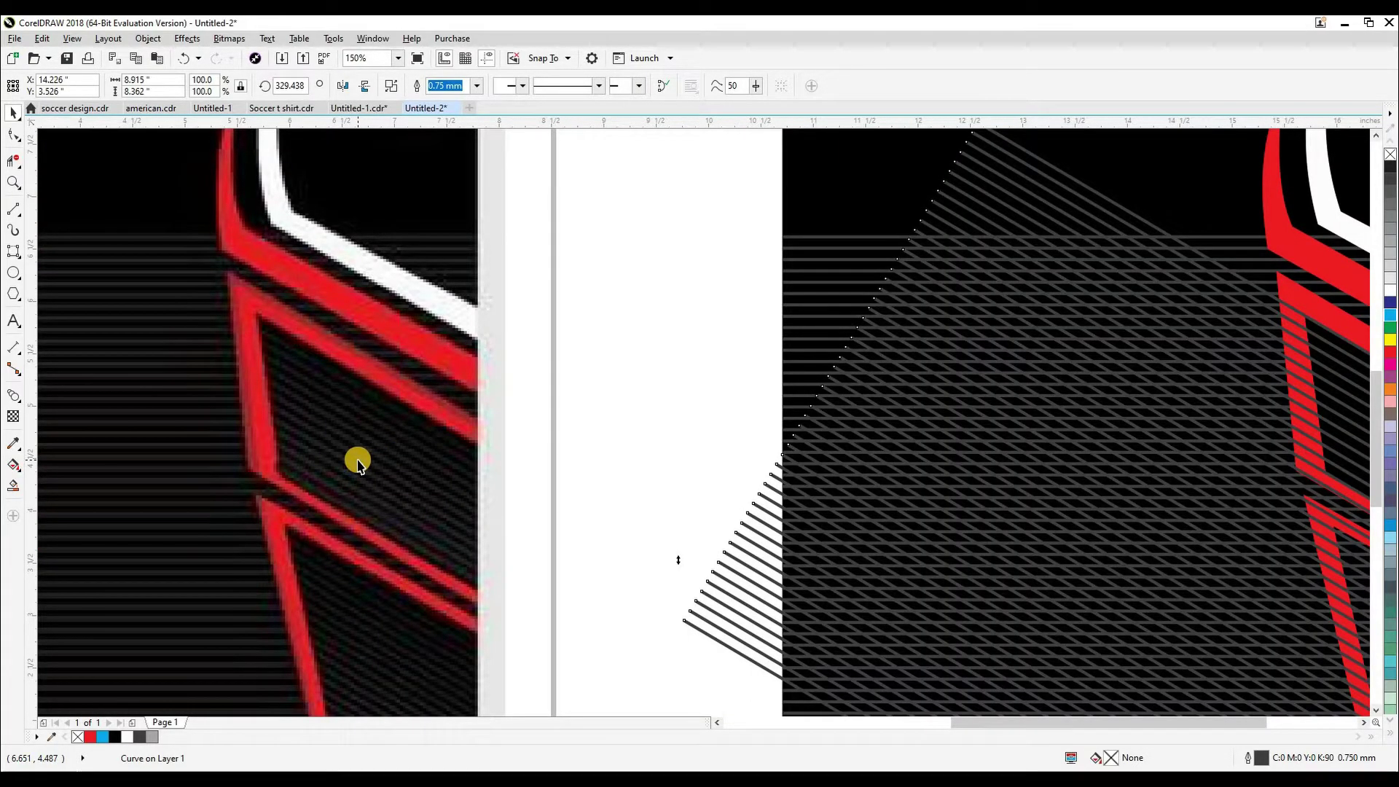
{"action": "scroll", "coordinate": [805, 459], "scroll_direction": "down", "scroll_amount": 3}
{"action": "scroll", "coordinate": [883, 447], "scroll_direction": "up", "scroll_amount": 5}
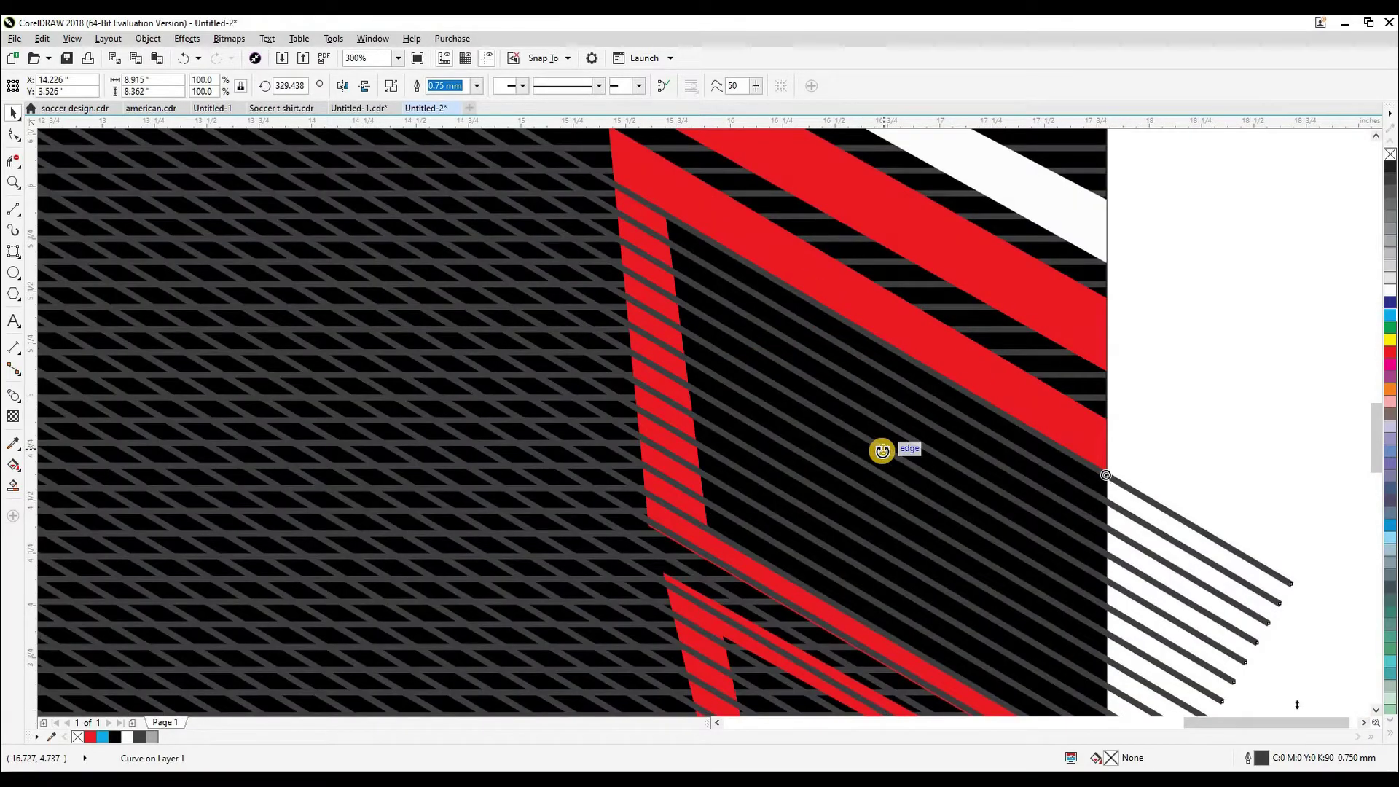
{"action": "scroll", "coordinate": [882, 450], "scroll_direction": "down", "scroll_amount": 2}
{"action": "scroll", "coordinate": [881, 450], "scroll_direction": "down", "scroll_amount": 3}
{"action": "scroll", "coordinate": [881, 450], "scroll_direction": "up", "scroll_amount": 5}
{"action": "scroll", "coordinate": [882, 450], "scroll_direction": "down", "scroll_amount": 2}
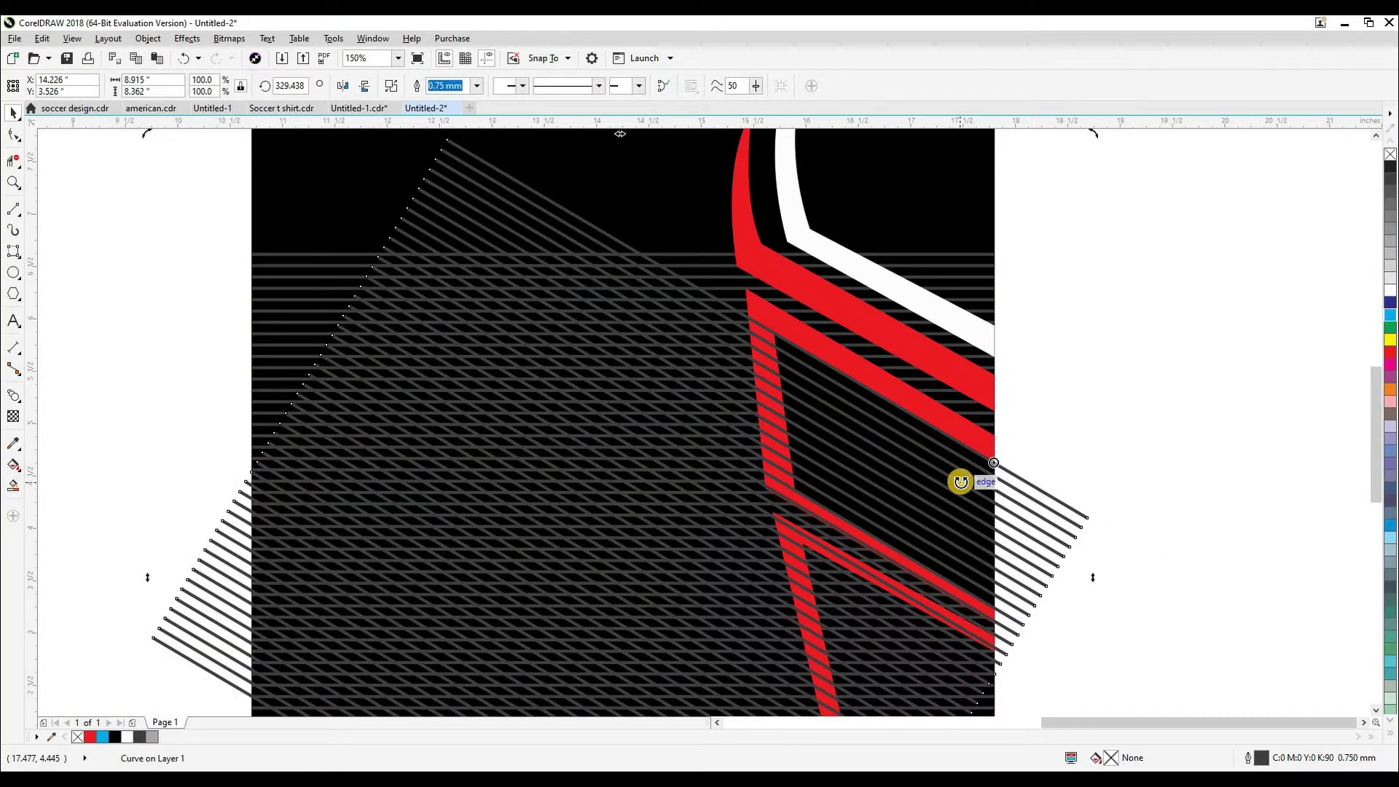
{"action": "left_click", "coordinate": [473, 86]}
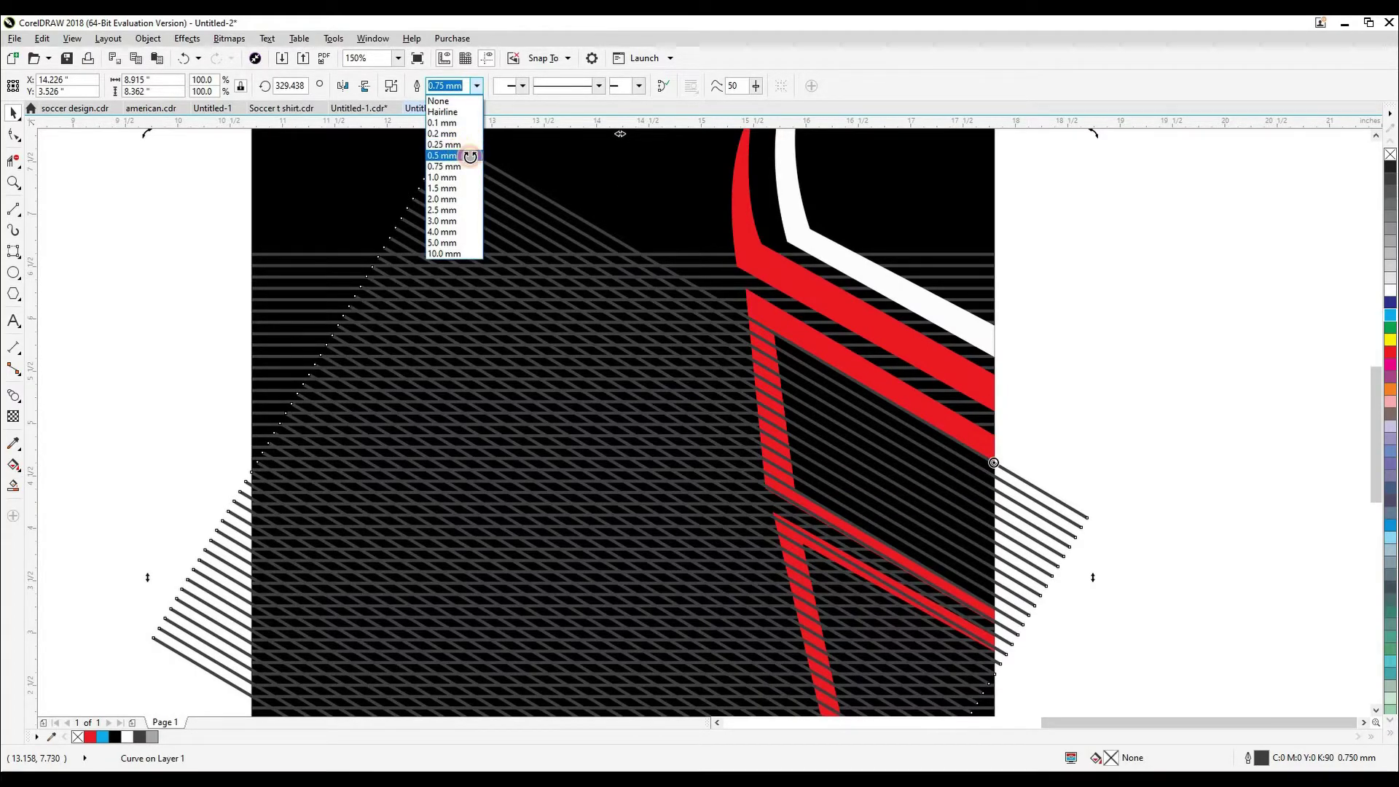
{"action": "left_click", "coordinate": [461, 155]}
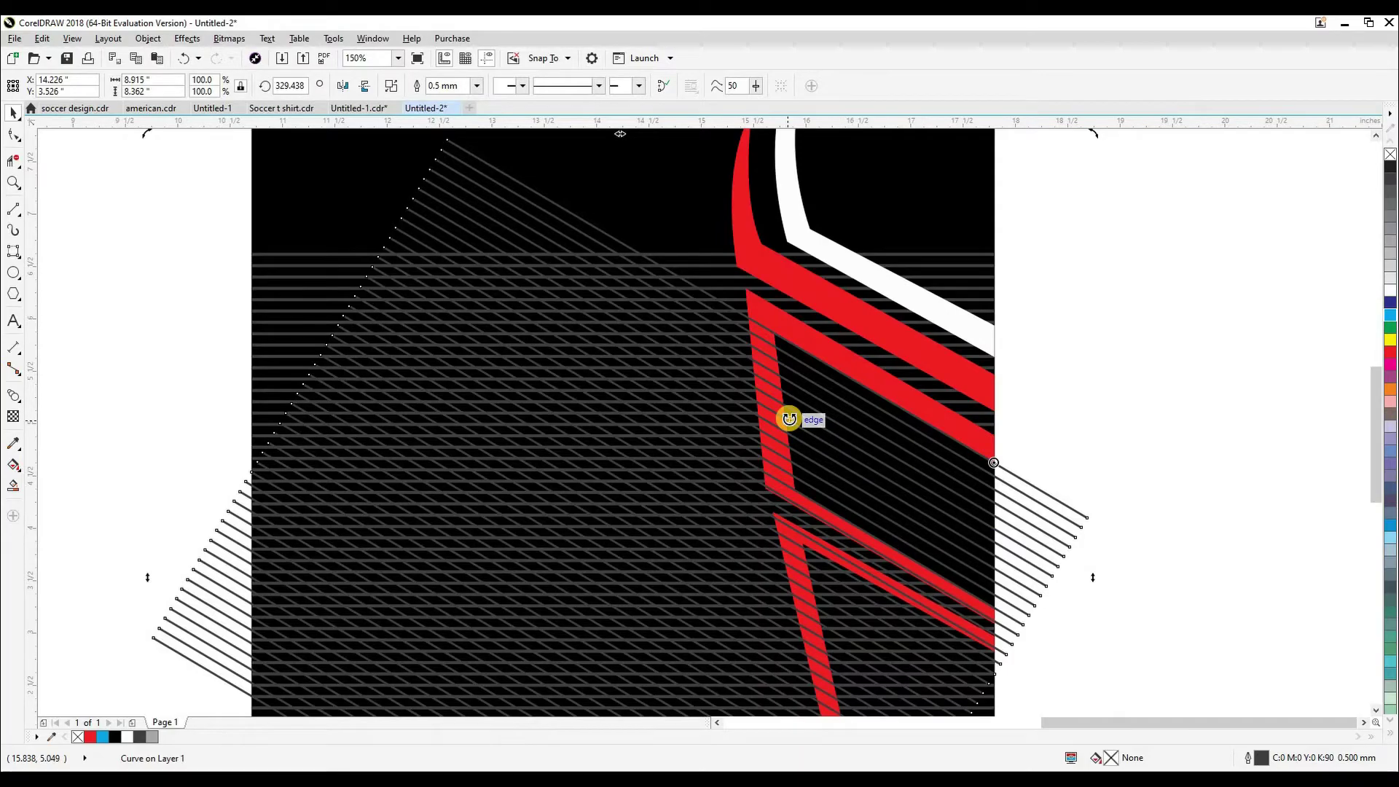
{"action": "scroll", "coordinate": [789, 419], "scroll_direction": "down", "scroll_amount": 1}
Step: Send the slanted lines to the back and PowerClip them inside the black area of the upper side panel
{"action": "left_click", "coordinate": [1052, 499]}
{"action": "key", "text": "z"}
{"action": "left_click_drag", "start_coordinate": [1063, 580], "coordinate": [599, 304]}
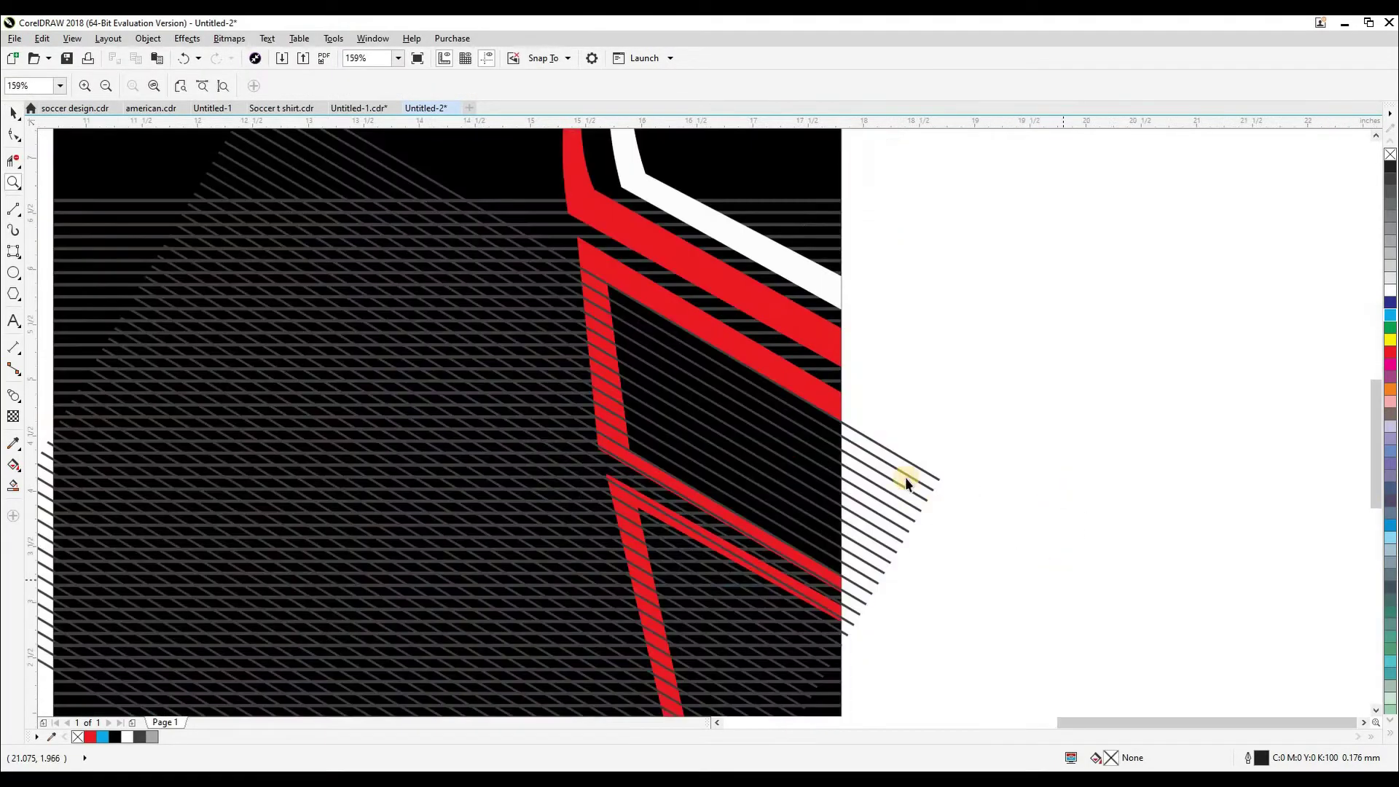
{"action": "key", "text": "space"}
{"action": "left_click", "coordinate": [890, 453]}
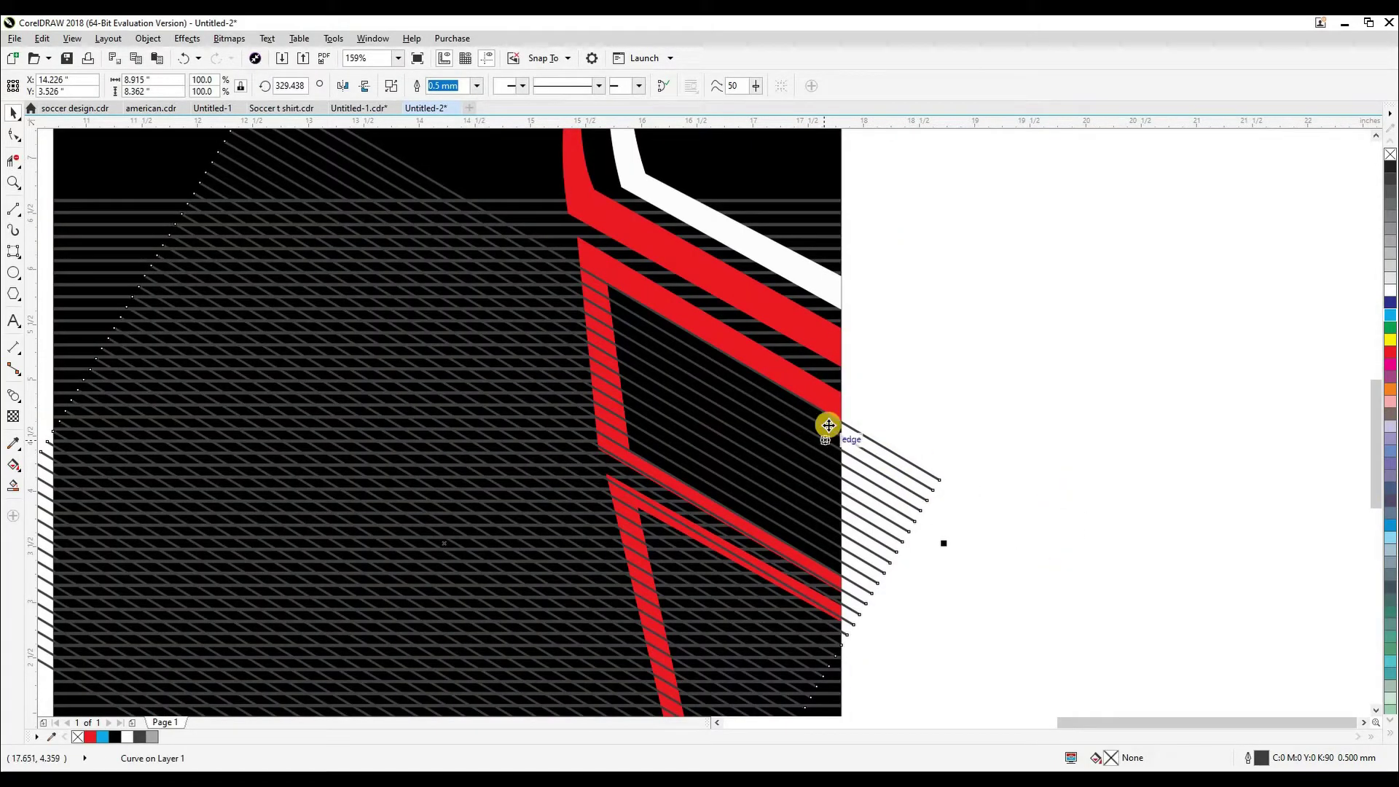
{"action": "key", "text": "shift+Page_Down"}
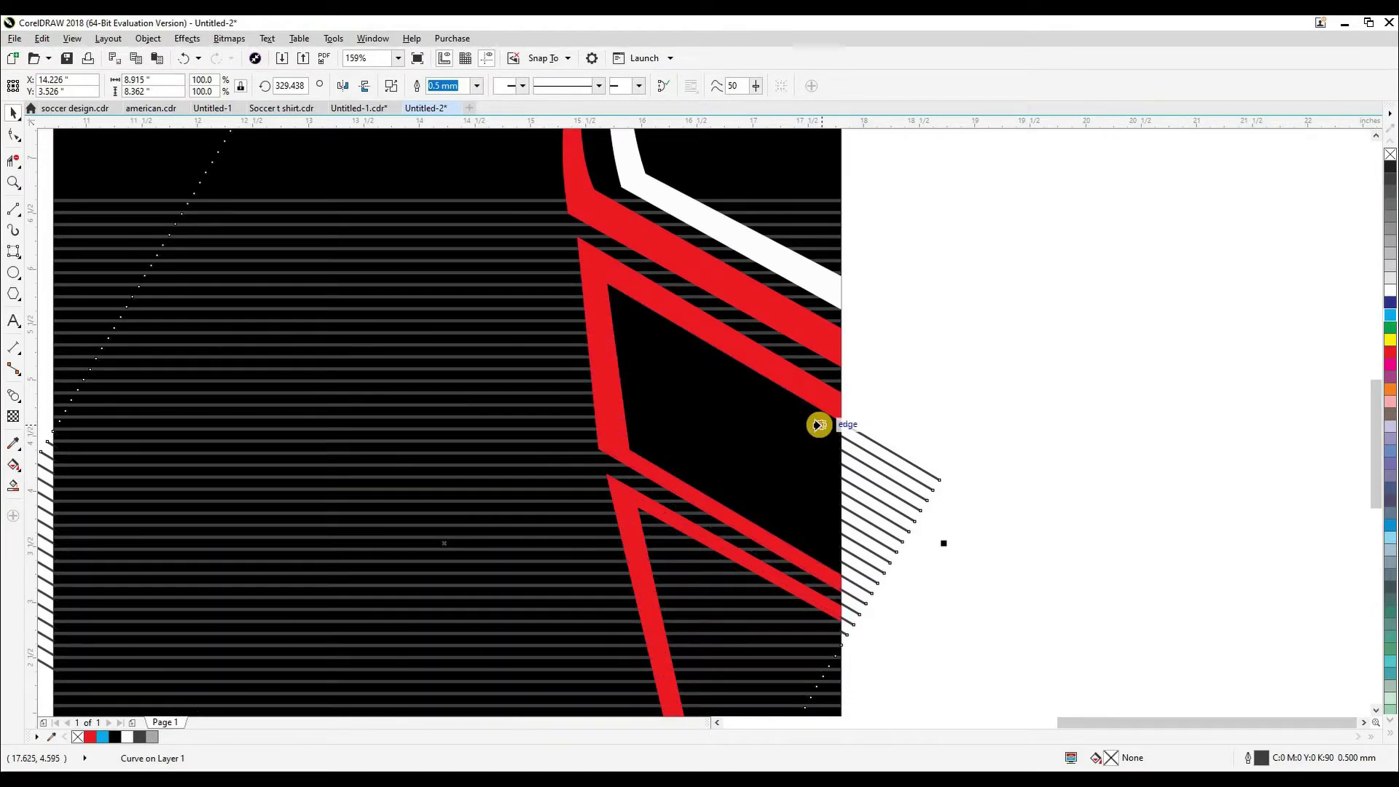
{"action": "left_click", "coordinate": [815, 425]}
{"action": "left_click", "coordinate": [955, 471]}
{"action": "scroll", "coordinate": [875, 432], "scroll_direction": "down", "scroll_amount": 1}
{"action": "left_click_drag", "start_coordinate": [825, 497], "coordinate": [856, 419]}
{"action": "scroll", "coordinate": [854, 410], "scroll_direction": "up", "scroll_amount": 1}
{"action": "scroll", "coordinate": [855, 373], "scroll_direction": "up", "scroll_amount": 3}
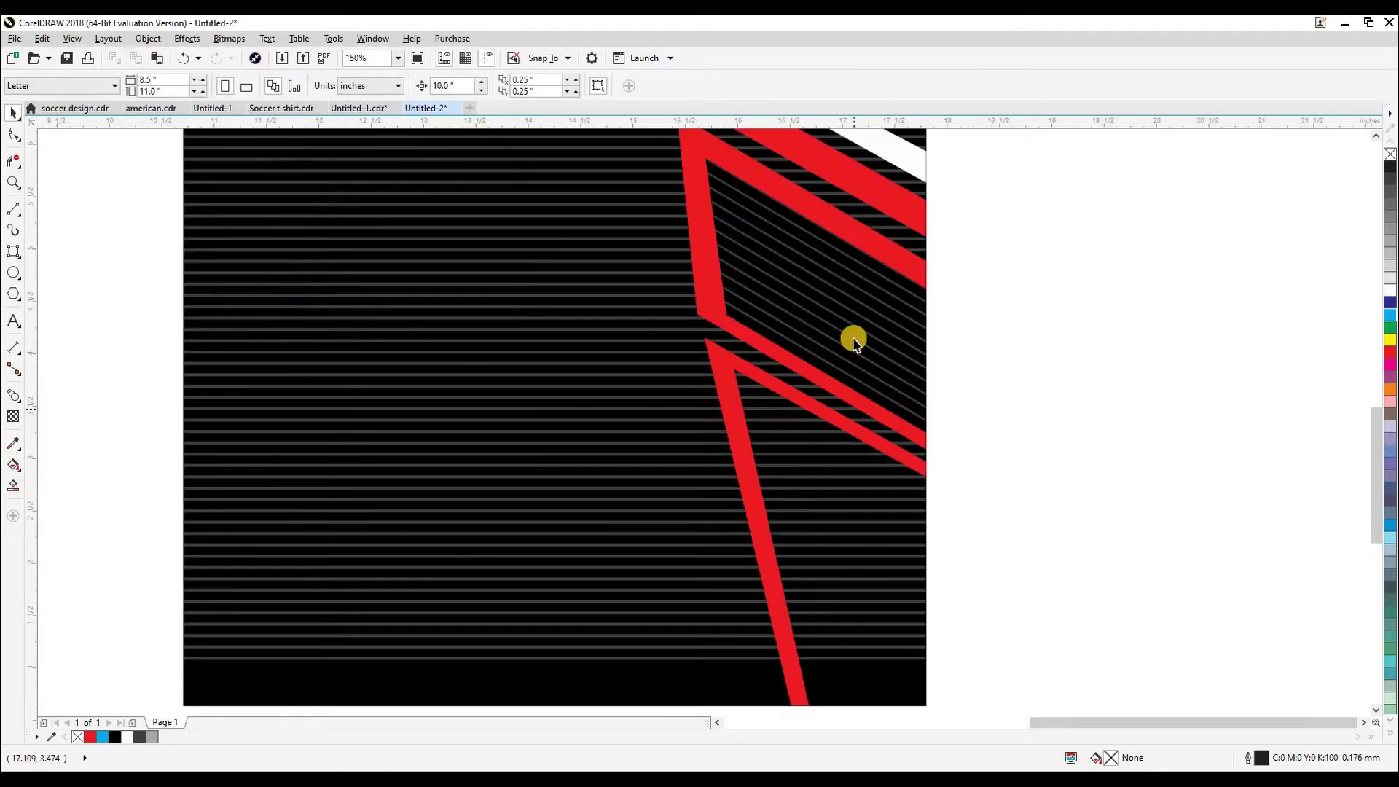
Step: Place a copy of the clipped slanted lines over the jersey and move it 10 inches to the right
{"action": "left_click", "coordinate": [854, 303]}
{"action": "key", "text": "shift+Page_Up"}
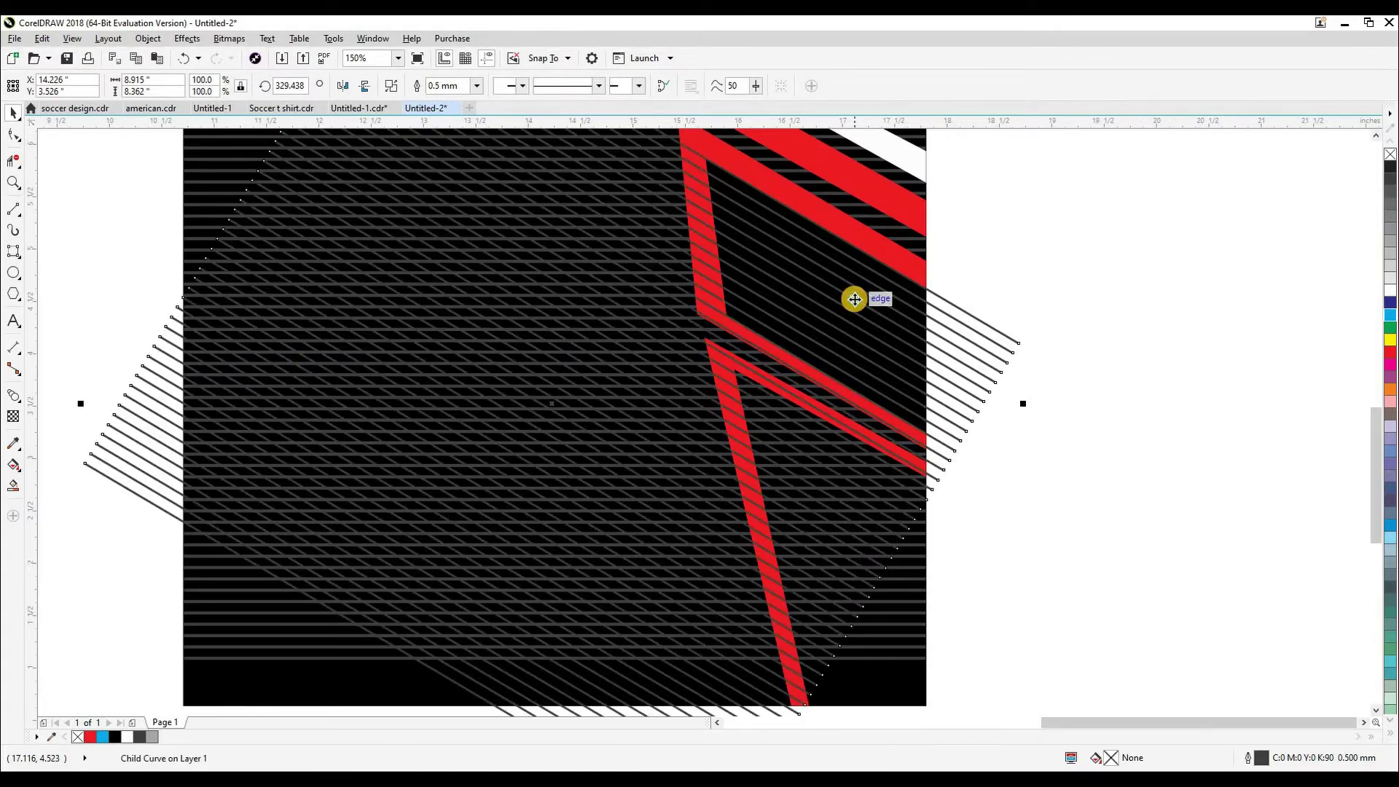
{"action": "left_click", "coordinate": [990, 324]}
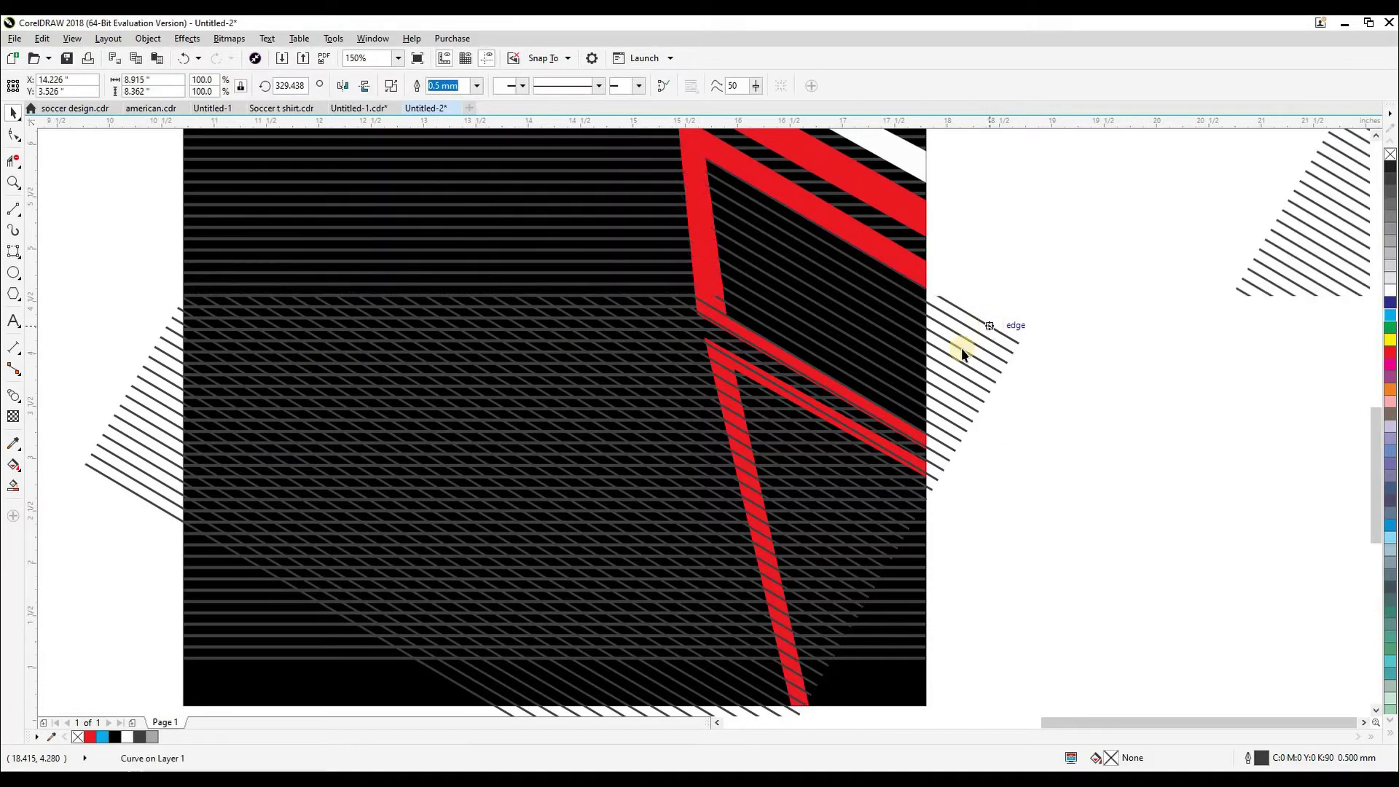
{"action": "key", "text": "Right"}
{"action": "left_click_drag", "start_coordinate": [967, 521], "coordinate": [964, 451]}
{"action": "key", "text": "Escape"}
Step: Create a Smart Fill shape inside the lower side panel and fill it with black sampled from the jersey
{"action": "key", "text": "shift+F9"}
{"action": "key", "text": "shift+F9"}
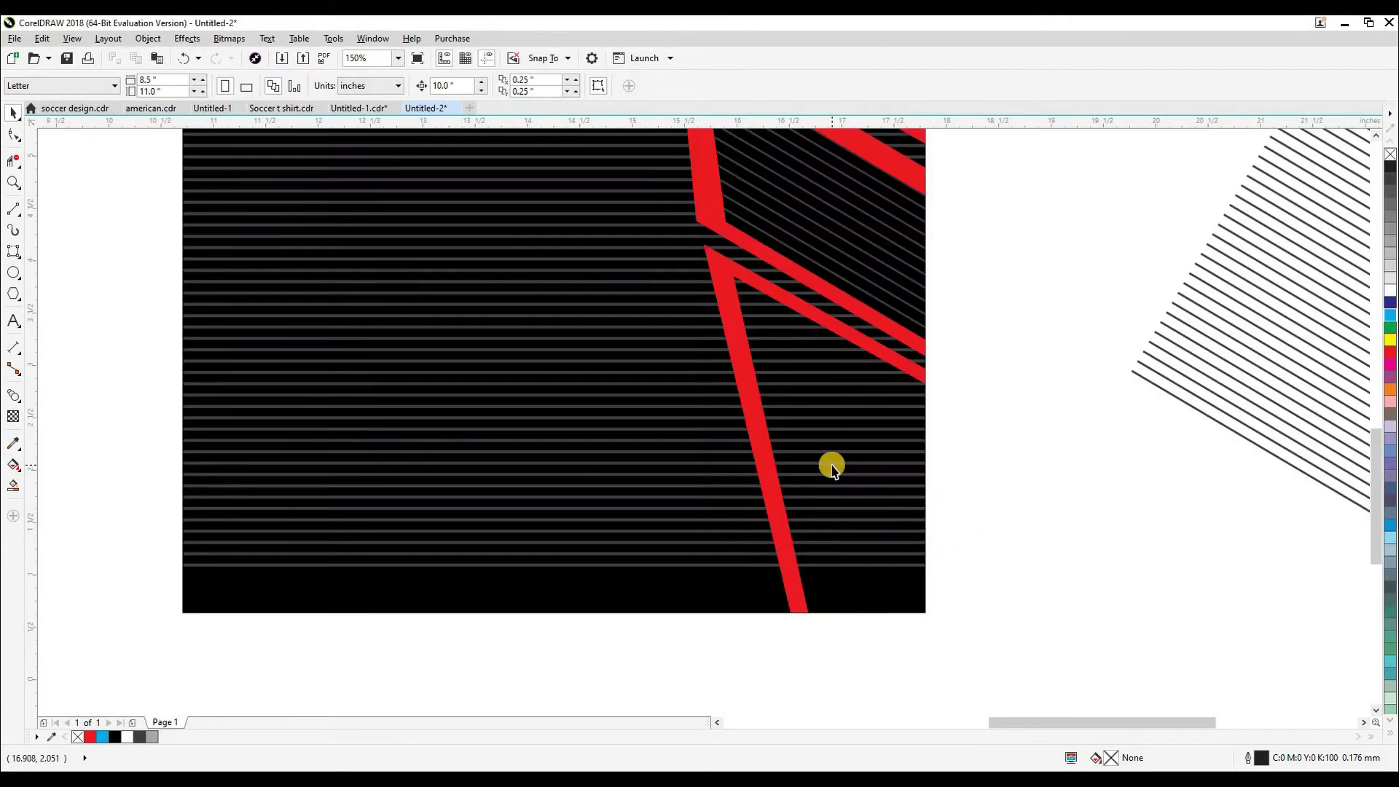
{"action": "key", "text": "s"}
{"action": "left_click", "coordinate": [830, 464]}
{"action": "key", "text": "space"}
{"action": "key", "text": "e"}
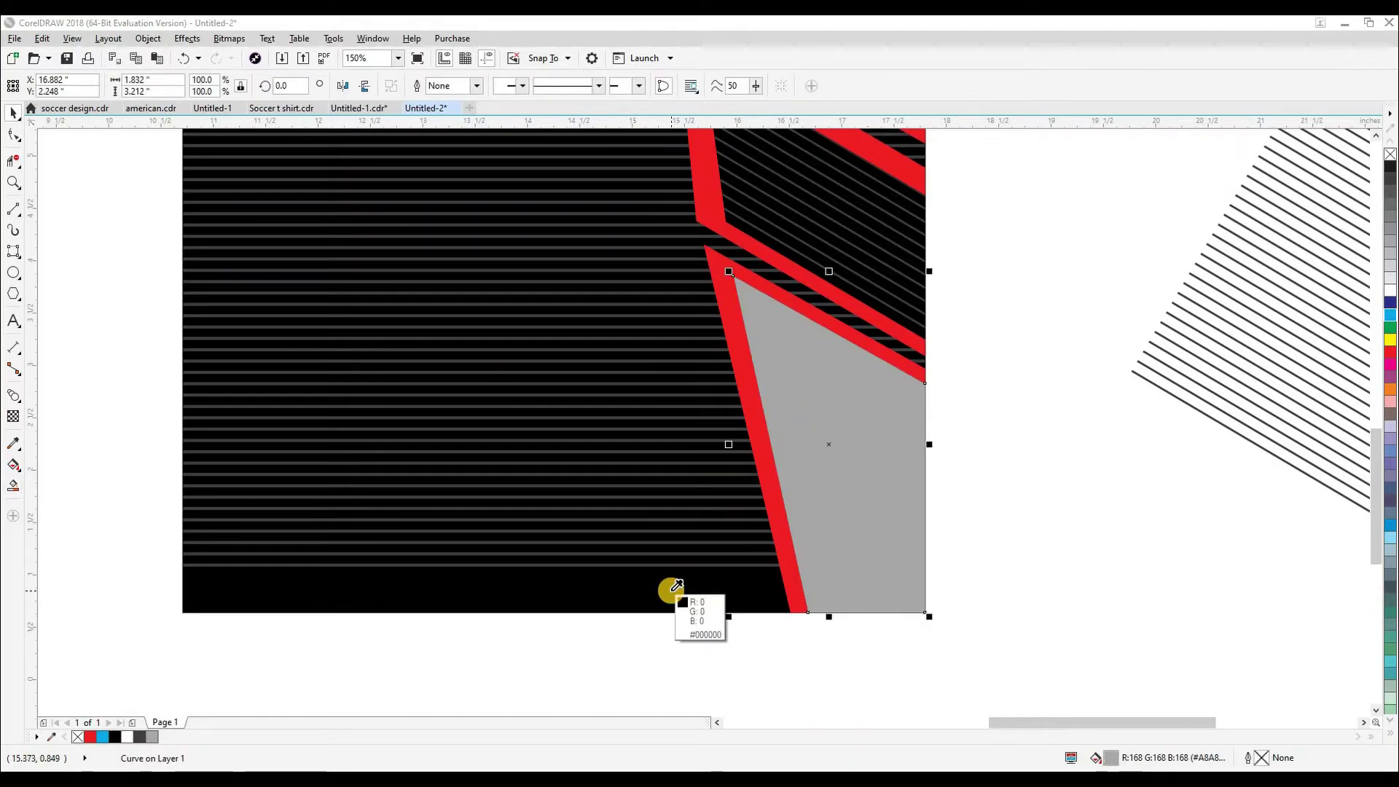
{"action": "left_click", "coordinate": [674, 591]}
{"action": "left_click", "coordinate": [952, 606]}
Step: Move the slanted lines 10 inches back onto the jersey and position them at the lower panel's upper corner on the side edge
{"action": "scroll", "coordinate": [936, 518], "scroll_direction": "down", "scroll_amount": 2}
{"action": "left_click", "coordinate": [1108, 493]}
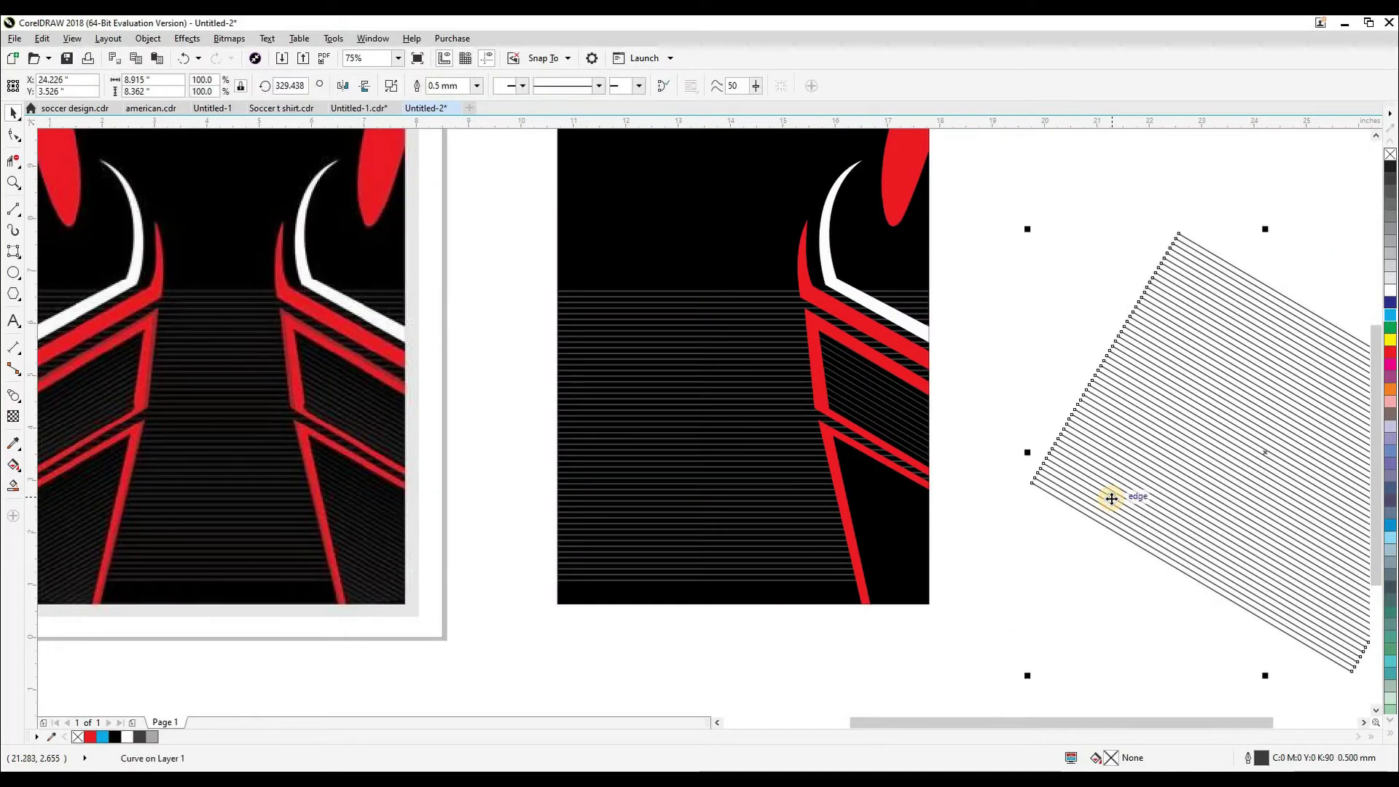
{"action": "key", "text": "Left"}
{"action": "left_click_drag", "start_coordinate": [942, 408], "coordinate": [940, 513]}
{"action": "key", "text": "F2"}
{"action": "left_click_drag", "start_coordinate": [882, 435], "coordinate": [978, 535]}
{"action": "left_click_drag", "start_coordinate": [703, 480], "coordinate": [775, 491]}
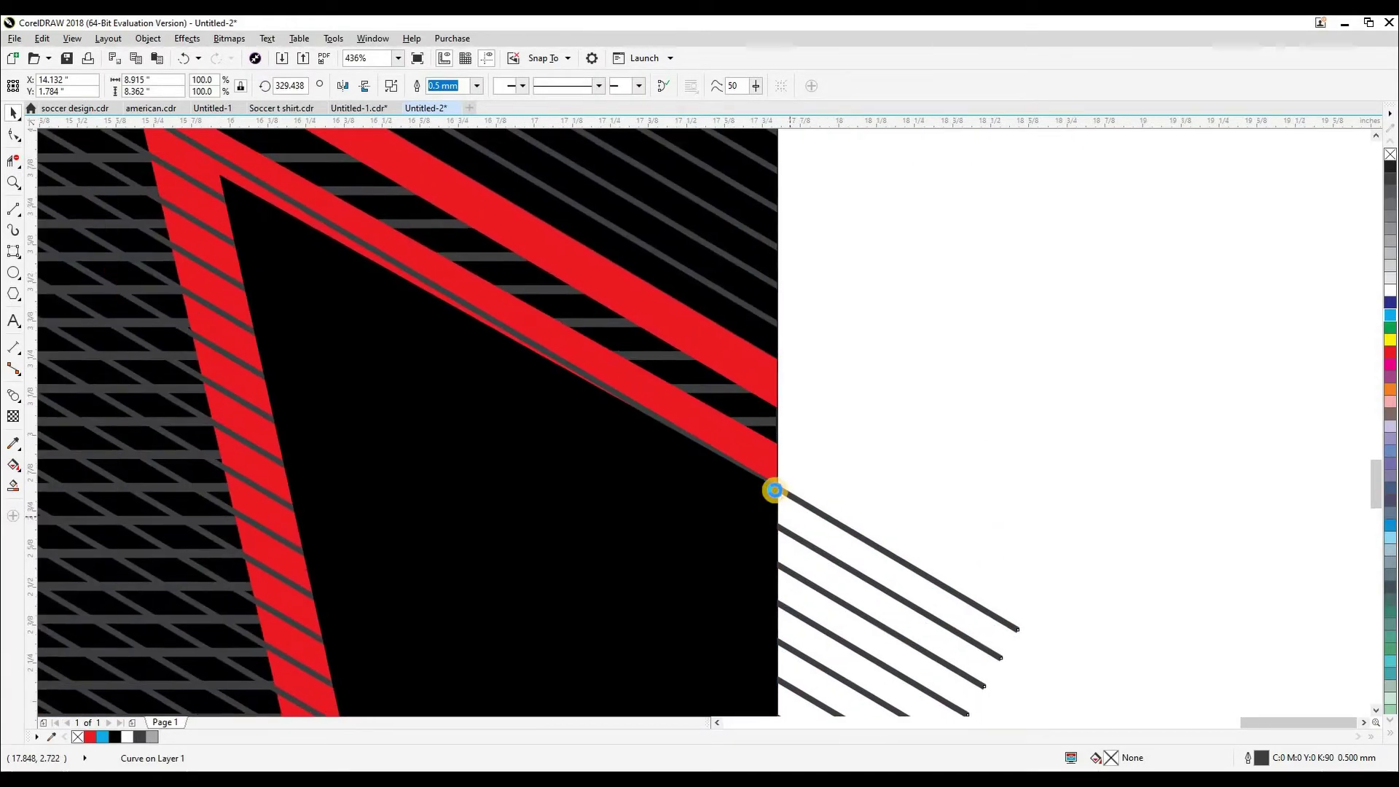
Step: Align the first slanted line precisely with the point where the lower panel's inner upper edge meets the jersey's side edge
{"action": "scroll", "coordinate": [775, 489], "scroll_direction": "down", "scroll_amount": 4}
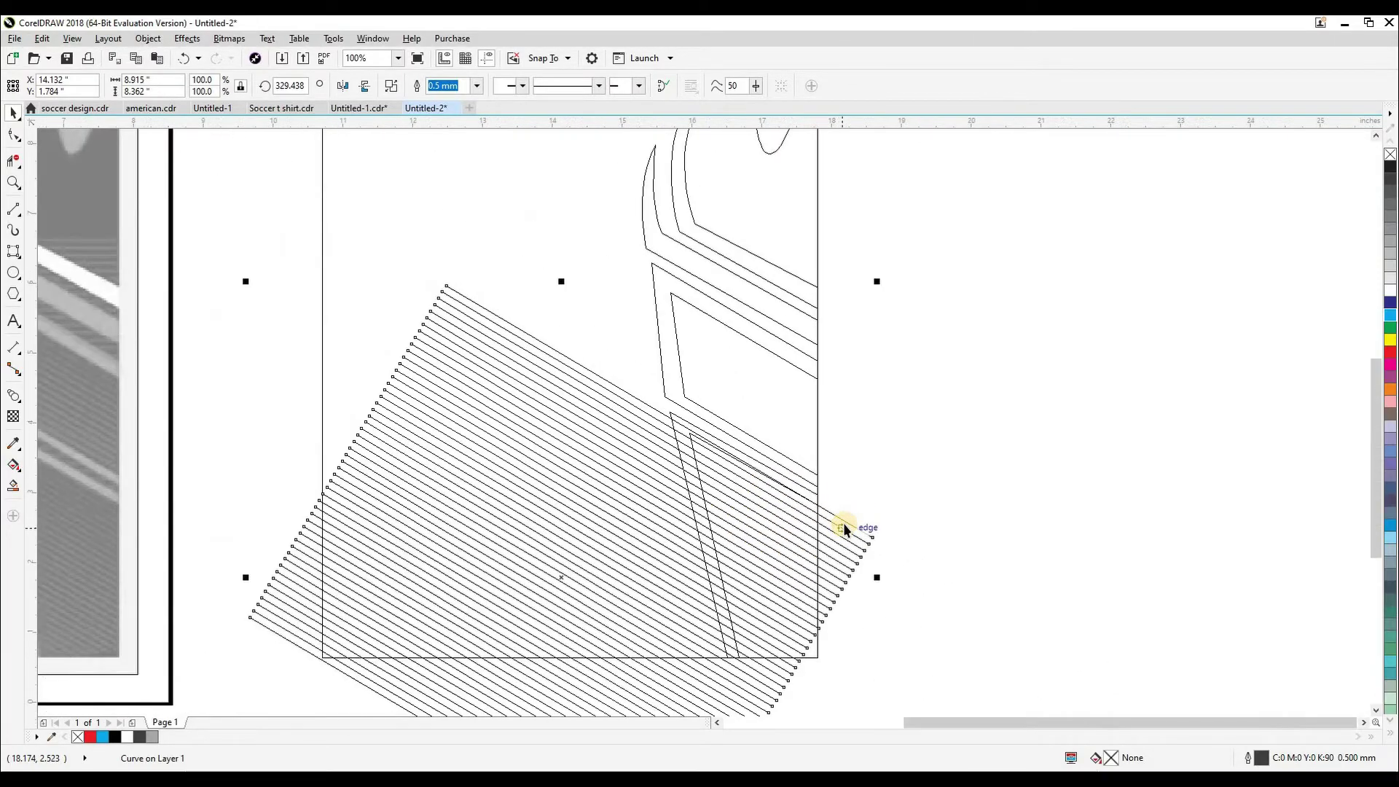
{"action": "scroll", "coordinate": [811, 493], "scroll_direction": "up", "scroll_amount": 4}
{"action": "scroll", "coordinate": [808, 468], "scroll_direction": "up", "scroll_amount": 2}
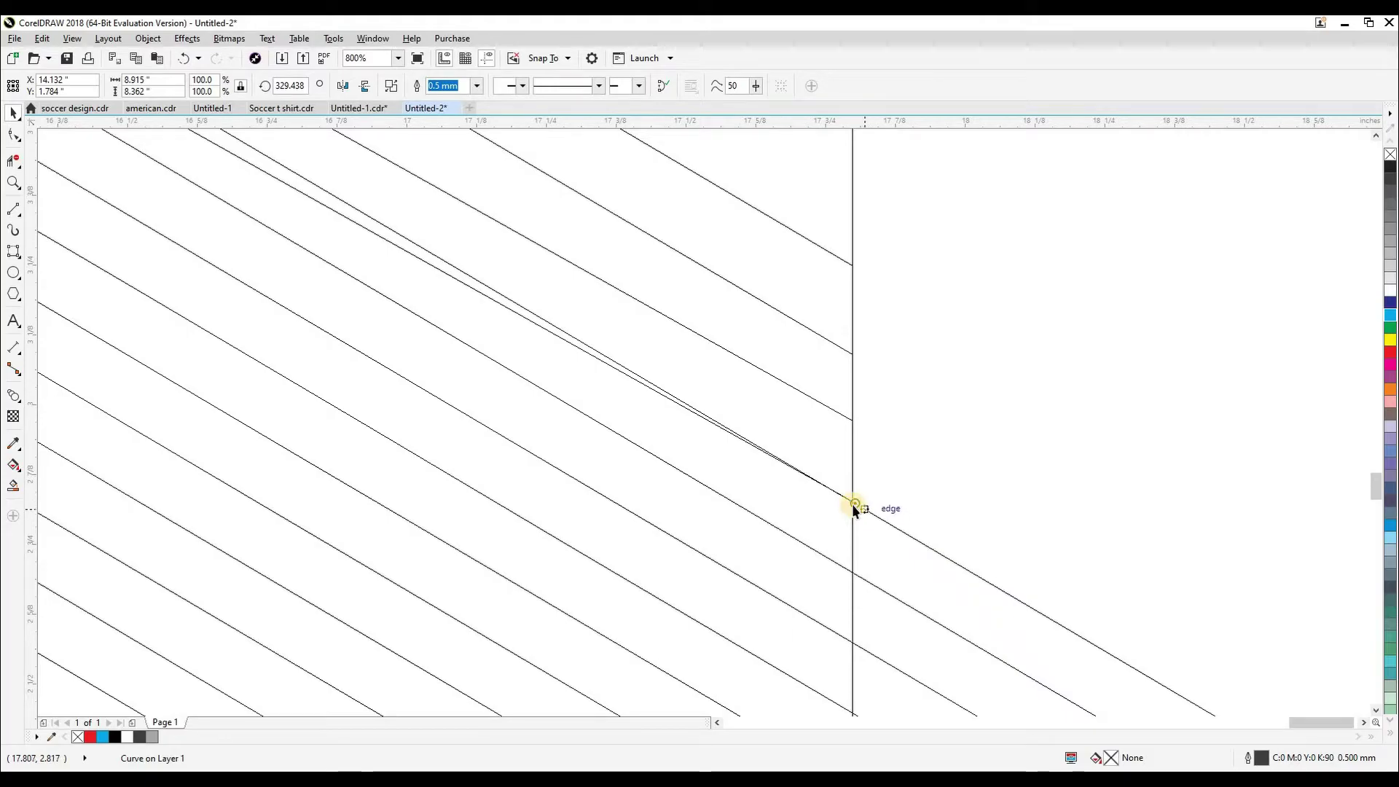
{"action": "scroll", "coordinate": [852, 504], "scroll_direction": "up", "scroll_amount": 3}
{"action": "scroll", "coordinate": [855, 469], "scroll_direction": "up", "scroll_amount": 2}
{"action": "left_click_drag", "start_coordinate": [457, 462], "coordinate": [501, 459]}
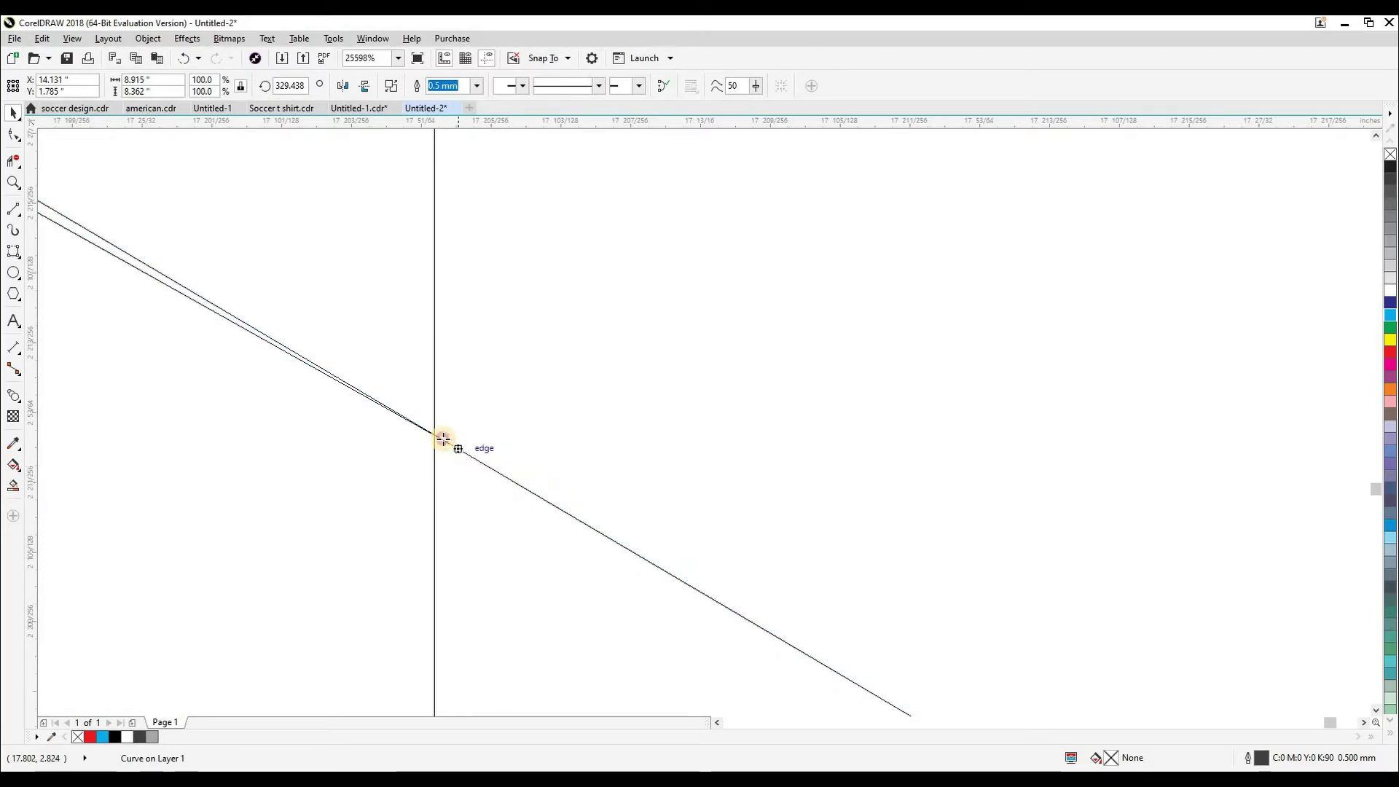
{"action": "scroll", "coordinate": [837, 527], "scroll_direction": "down", "scroll_amount": 3}
{"action": "scroll", "coordinate": [796, 520], "scroll_direction": "up", "scroll_amount": 5}
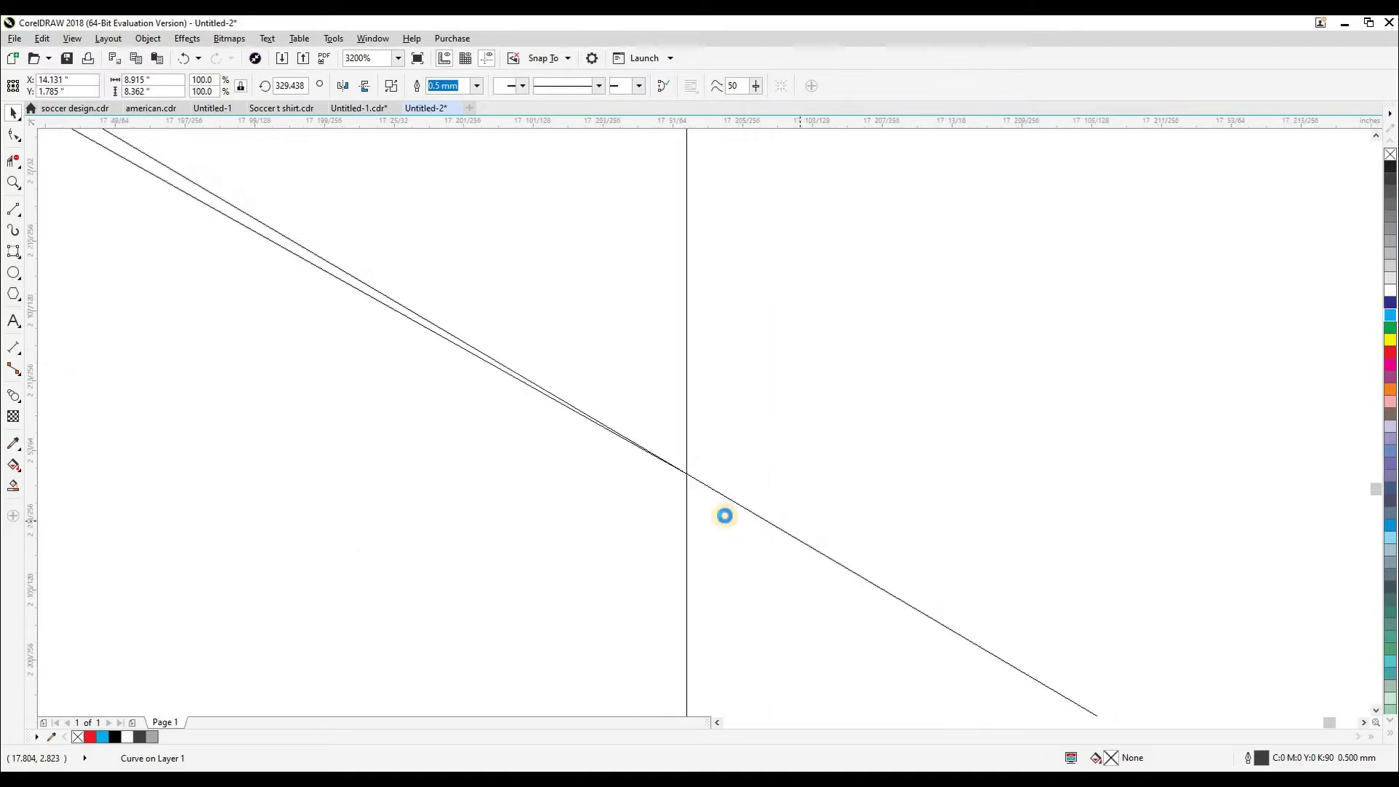
Step: Place the lines' rotation center at that corner and rotate them to about 330.712° to match the lower panel's upper edge
{"action": "scroll", "coordinate": [540, 343], "scroll_direction": "up", "scroll_amount": 1}
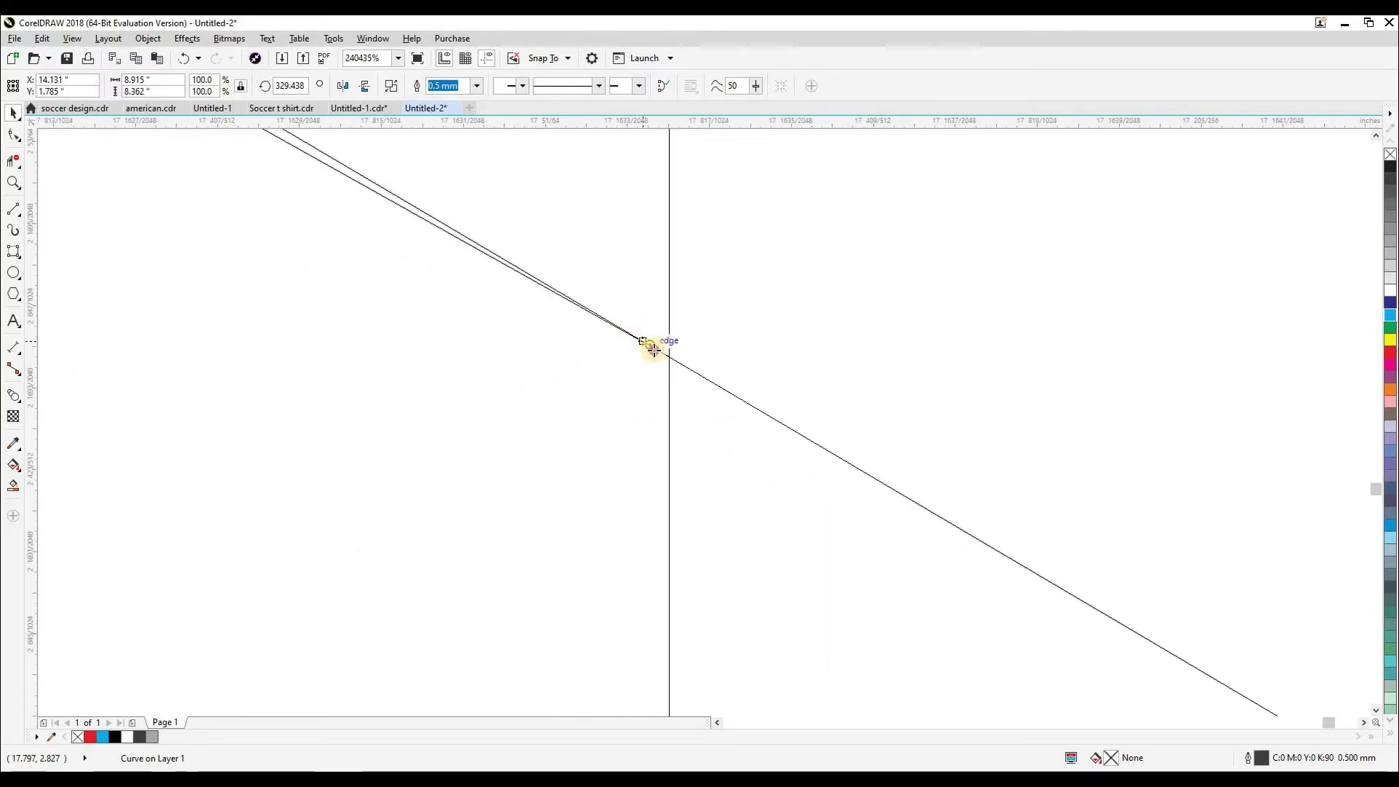
{"action": "left_click_drag", "start_coordinate": [669, 358], "coordinate": [669, 357]}
{"action": "scroll", "coordinate": [845, 543], "scroll_direction": "down", "scroll_amount": 10}
{"action": "scroll", "coordinate": [702, 447], "scroll_direction": "up", "scroll_amount": 3}
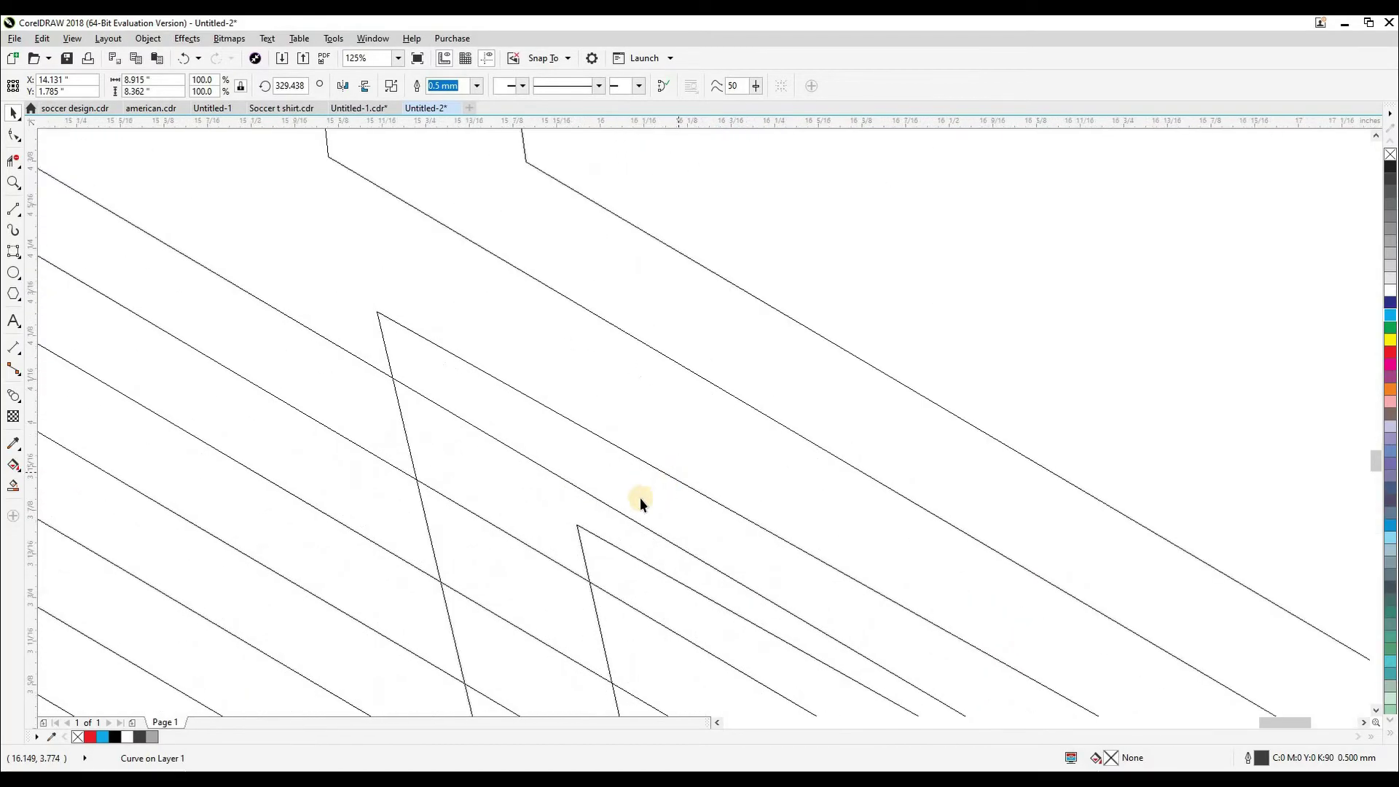
{"action": "mouse_move", "coordinate": [605, 508]}
{"action": "left_mouse_down"}
{"action": "mouse_move", "coordinate": [596, 529]}
{"action": "mouse_move", "coordinate": [665, 449]}
{"action": "left_mouse_up"}
{"action": "scroll", "coordinate": [674, 437], "scroll_direction": "down", "scroll_amount": 5}
{"action": "scroll", "coordinate": [710, 483], "scroll_direction": "down", "scroll_amount": 2}
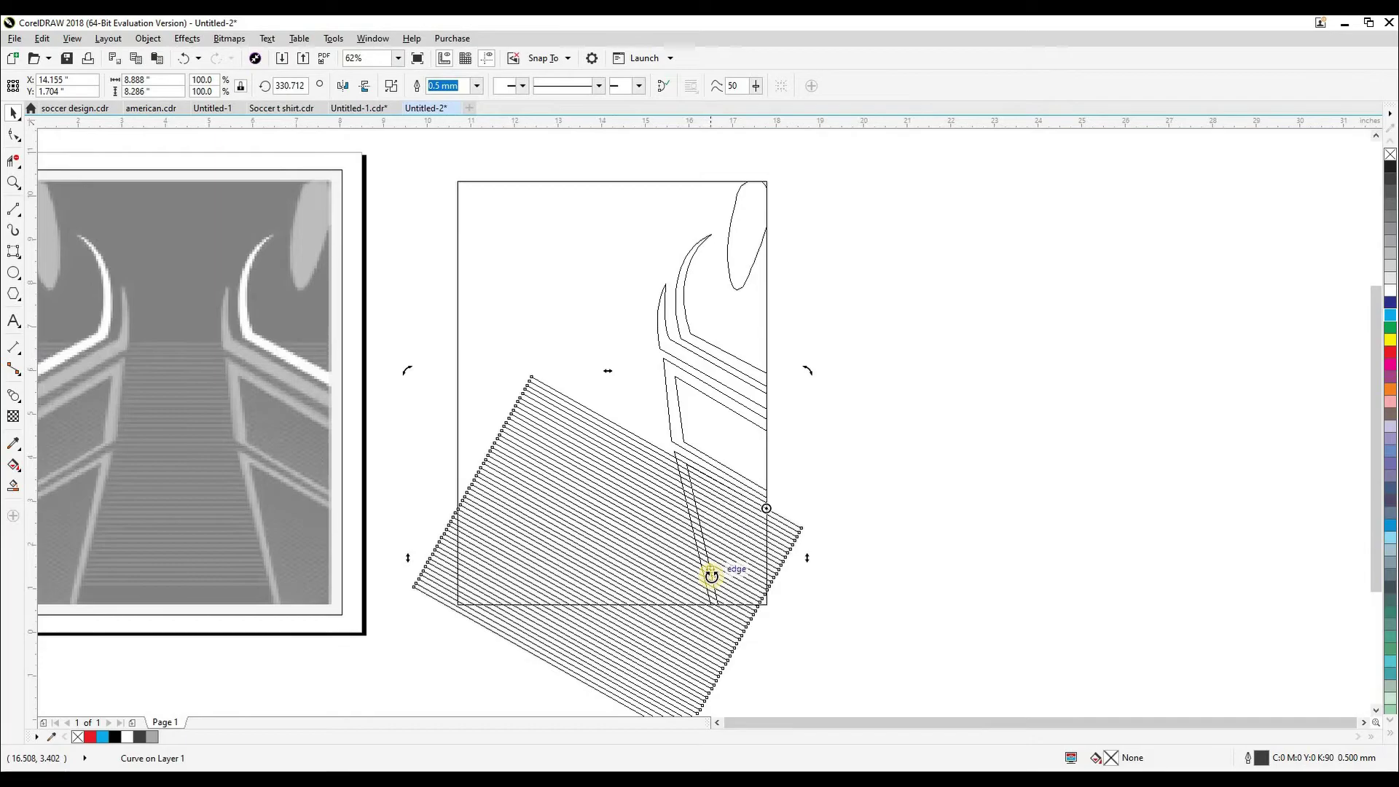
Step: Slide the rotated lines down along their slope to about X 14.368, Y 1.585 inches
{"action": "scroll", "coordinate": [711, 576], "scroll_direction": "up", "scroll_amount": 2}
{"action": "scroll", "coordinate": [758, 580], "scroll_direction": "up", "scroll_amount": 2}
{"action": "key", "text": "shift+F9"}
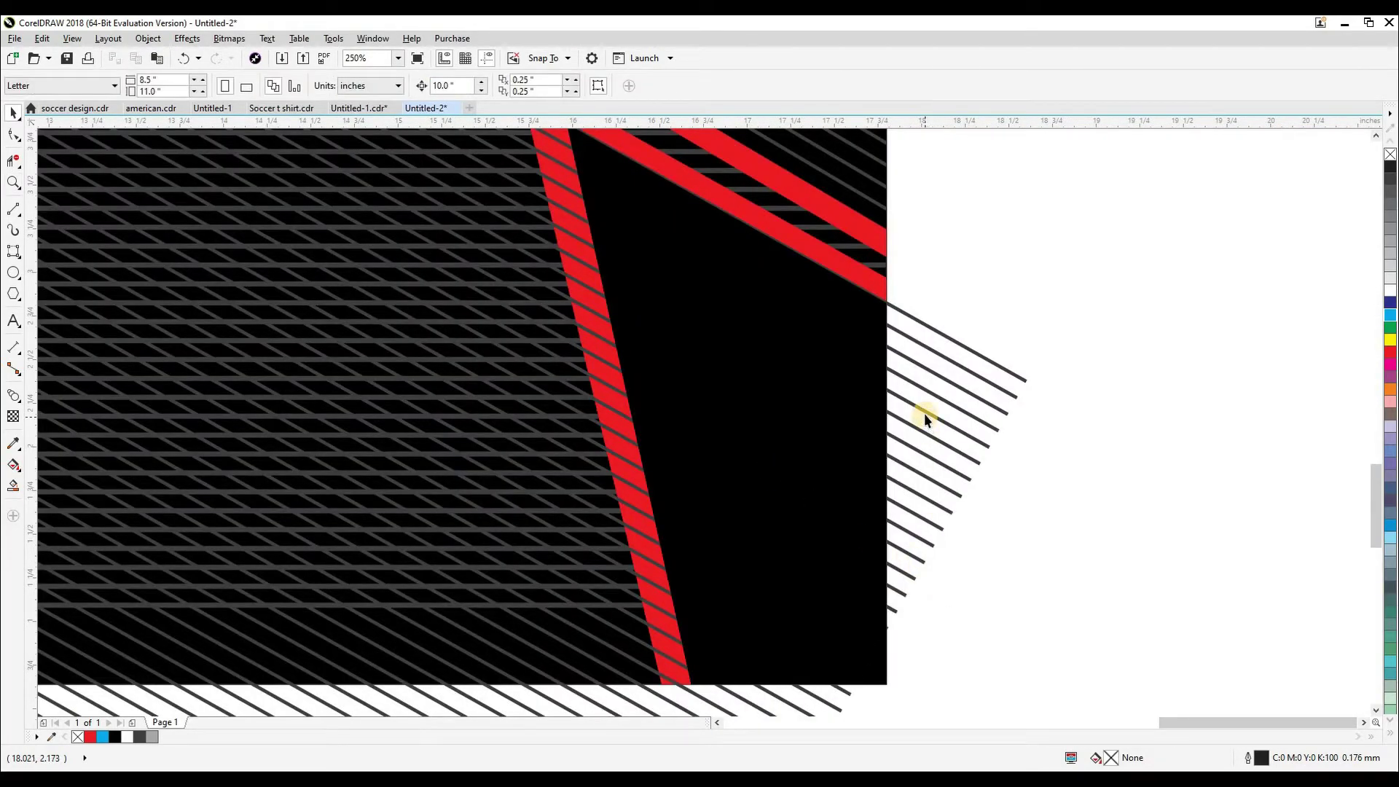
{"action": "key", "text": "shift+F9"}
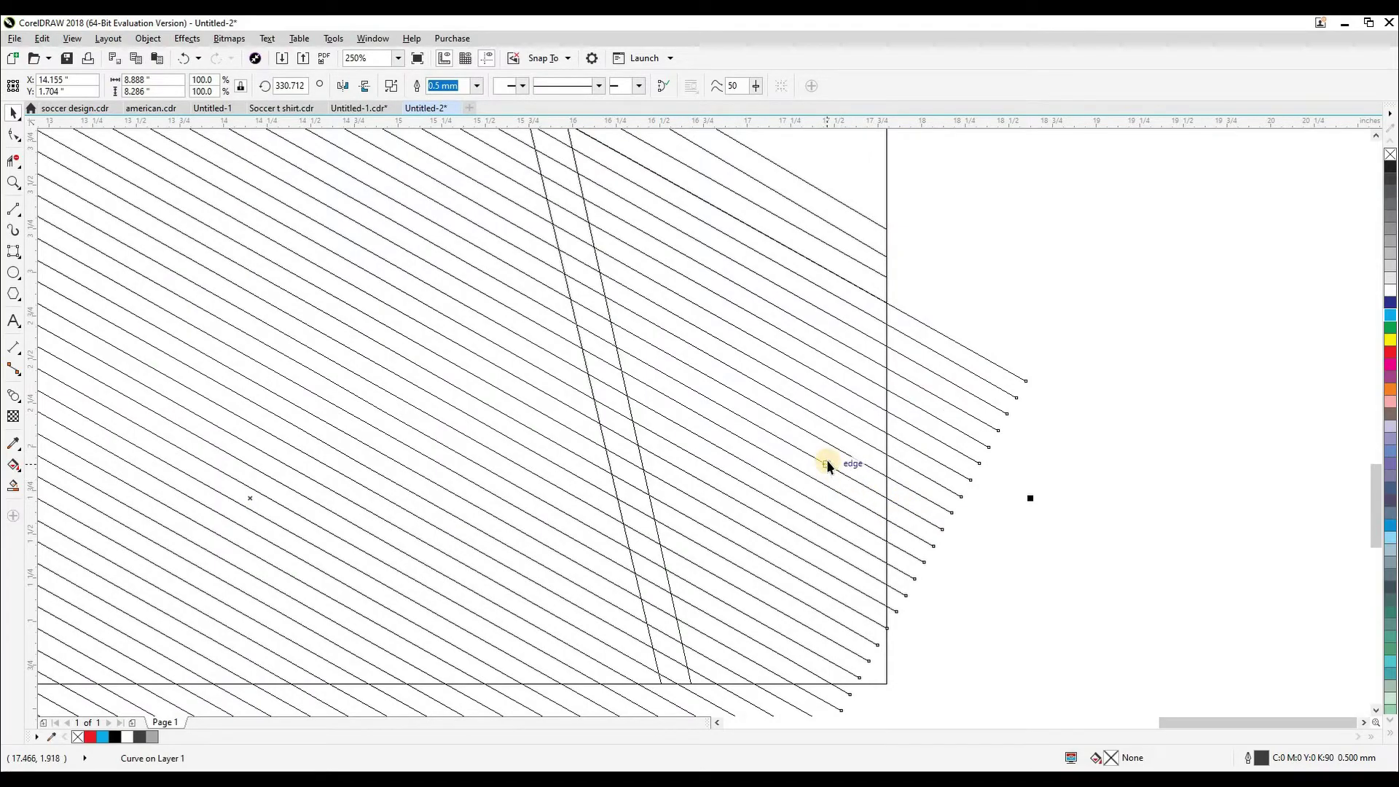
{"action": "left_click_drag", "start_coordinate": [826, 463], "coordinate": [862, 487]}
{"action": "scroll", "coordinate": [874, 492], "scroll_direction": "down", "scroll_amount": 2}
{"action": "key", "text": "shift+F9"}
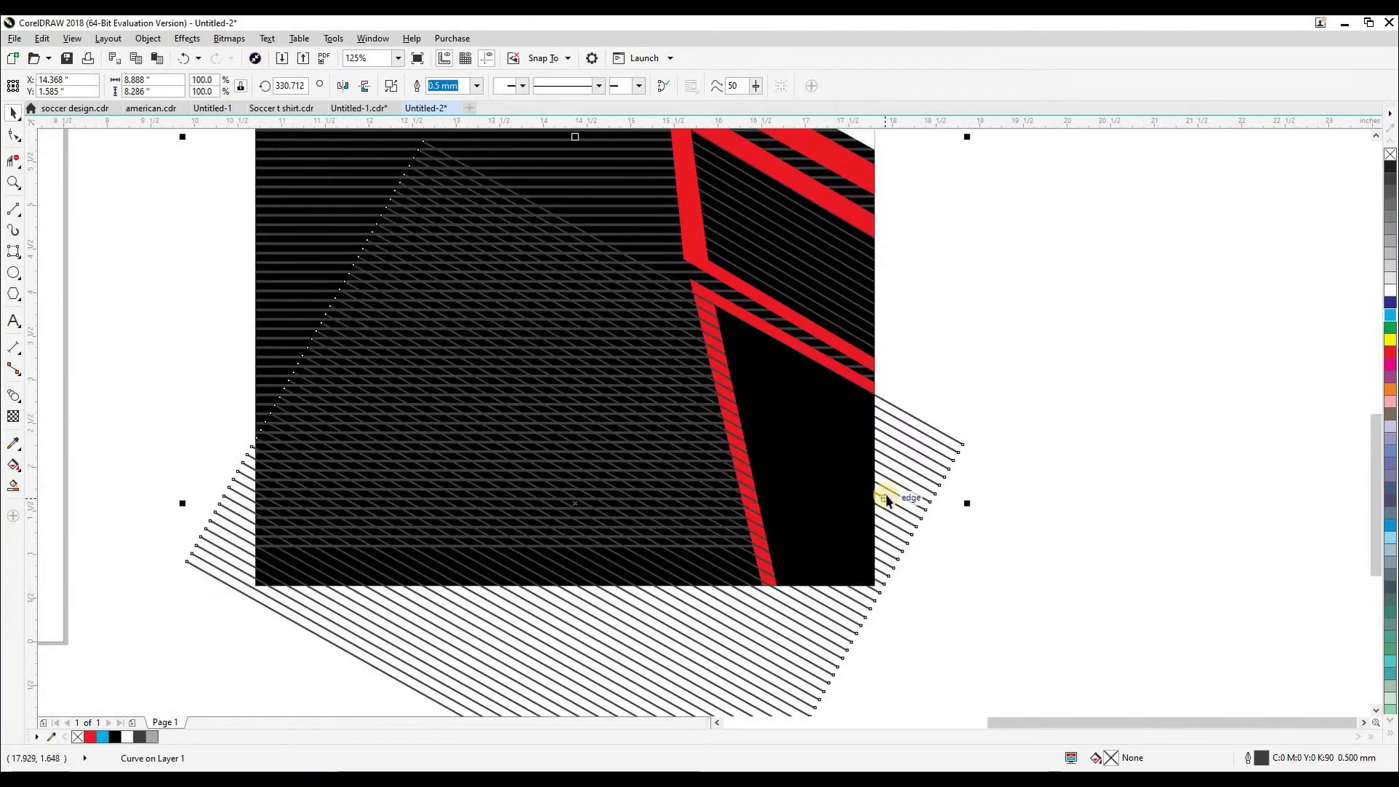
Step: PowerClip the slanted lines inside the black area of the lower side panel
{"action": "left_click", "coordinate": [838, 472]}
{"action": "key", "text": "Escape"}
{"action": "scroll", "coordinate": [808, 543], "scroll_direction": "down", "scroll_amount": 2}
{"action": "key", "text": "shift+F9"}
{"action": "key", "text": "shift+F9"}
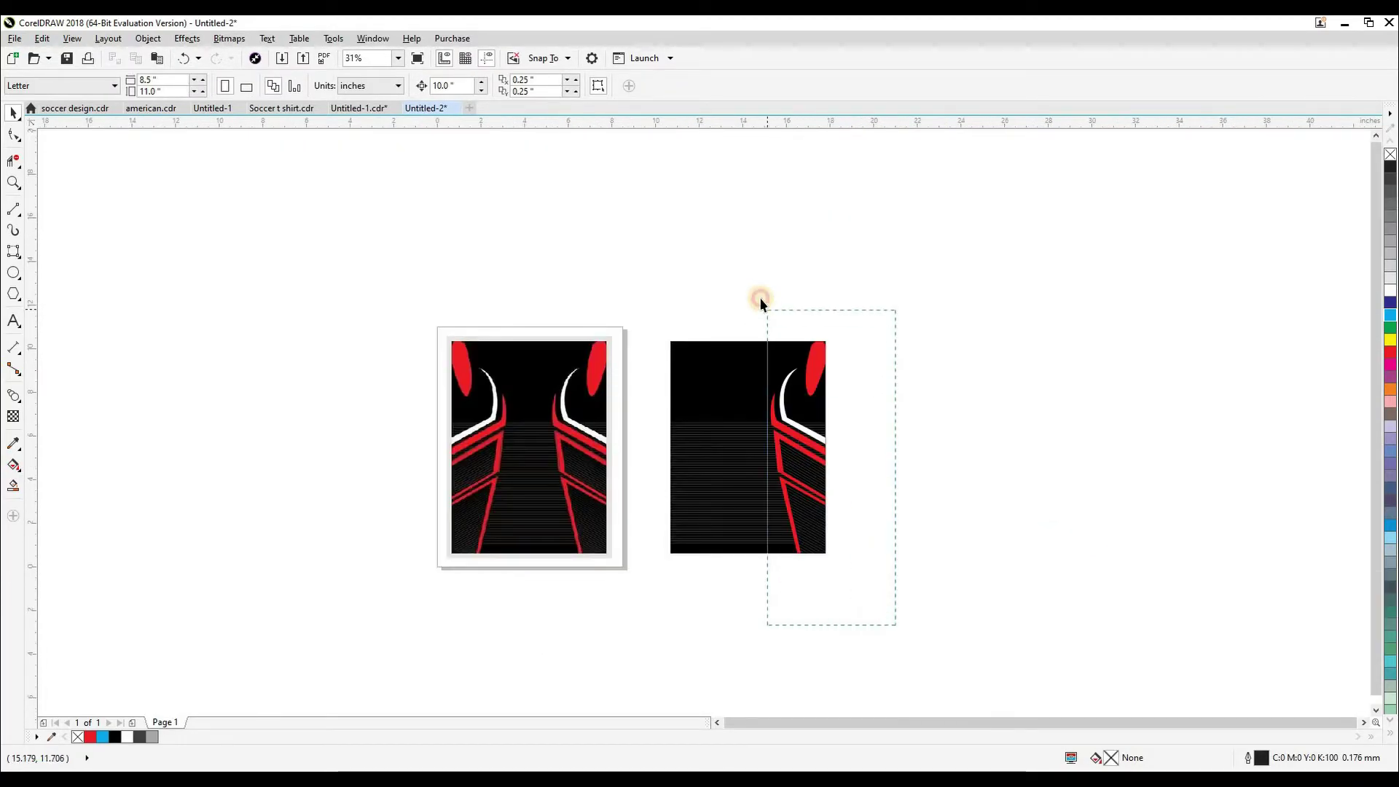
Step: Make a horizontally mirrored copy of all the side shapes and align it to the jersey rectangle's left edge
{"action": "left_click", "coordinate": [779, 380]}
{"action": "scroll", "coordinate": [867, 499], "scroll_direction": "up", "scroll_amount": 2}
{"action": "left_click_drag", "start_coordinate": [868, 502], "coordinate": [721, 491]}
{"action": "right_click", "coordinate": [722, 492]}
{"action": "left_click", "coordinate": [730, 330], "text": "shift"}
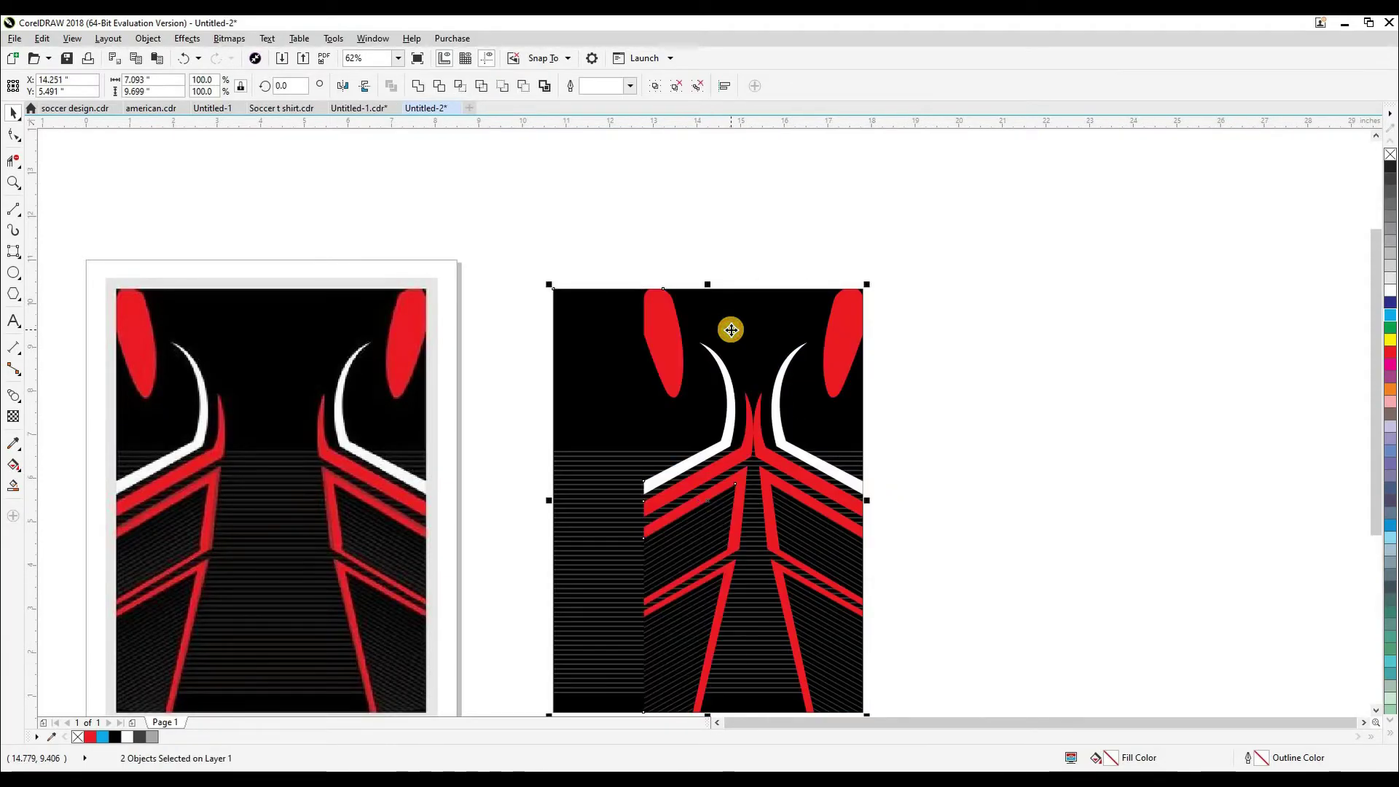
{"action": "left_click_drag", "start_coordinate": [921, 519], "coordinate": [991, 431]}
{"action": "left_click", "coordinate": [991, 430]}
{"action": "left_click_drag", "start_coordinate": [710, 554], "coordinate": [872, 550]}
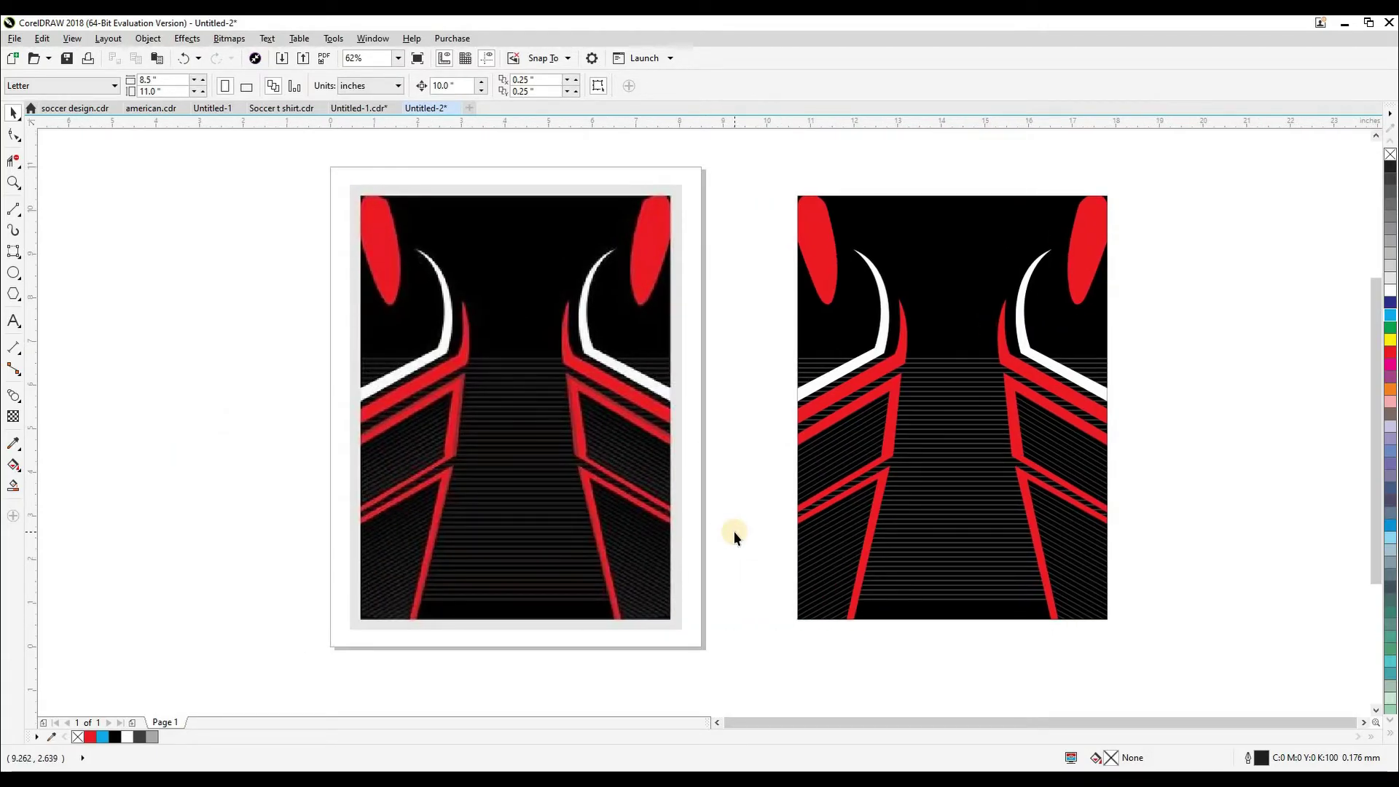
Step: Check the mirrored design in wireframe view and inspect the mirrored group and jersey rectangle by selecting them
{"action": "key", "text": "shift+F9"}
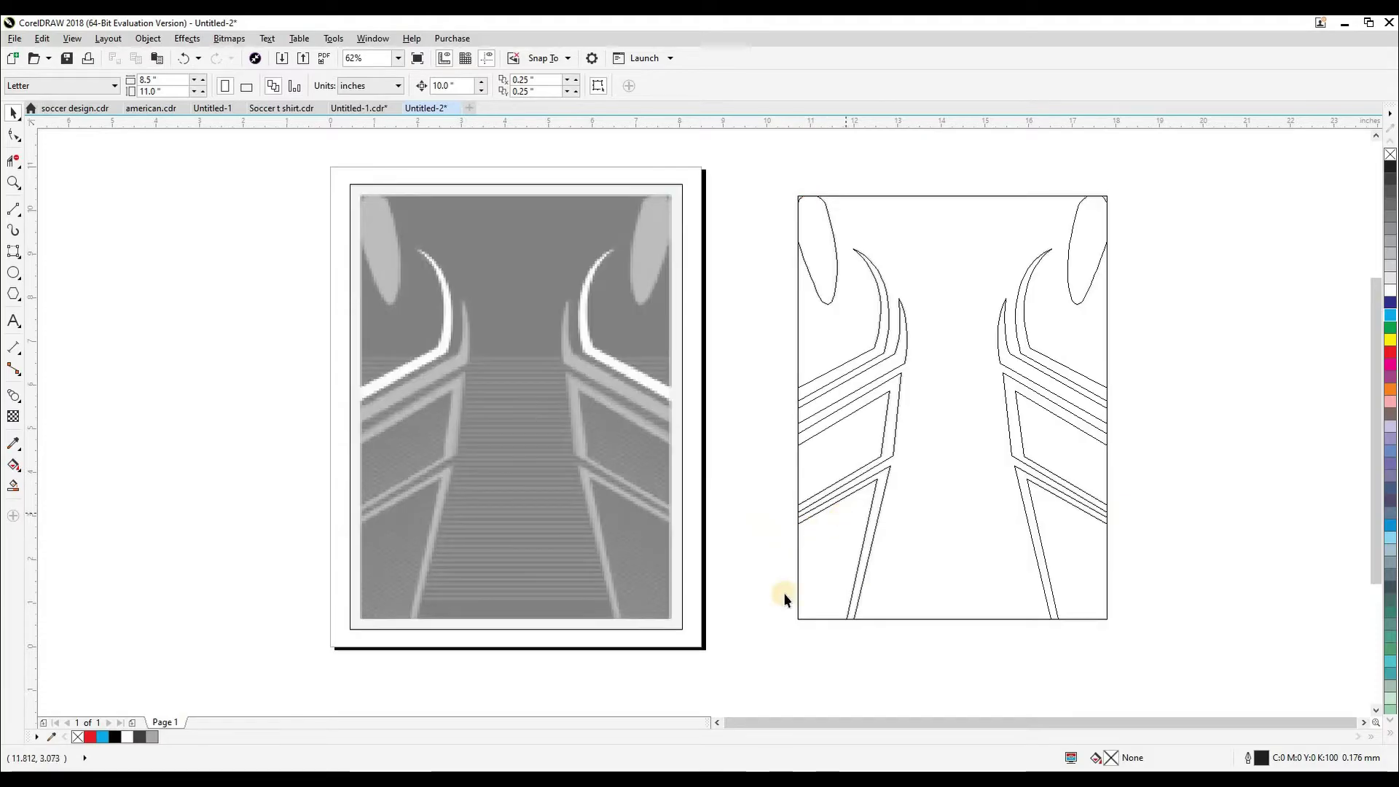
{"action": "key", "text": "shift+F9"}
{"action": "left_click_drag", "start_coordinate": [759, 644], "coordinate": [955, 165]}
{"action": "left_click", "coordinate": [946, 232]}
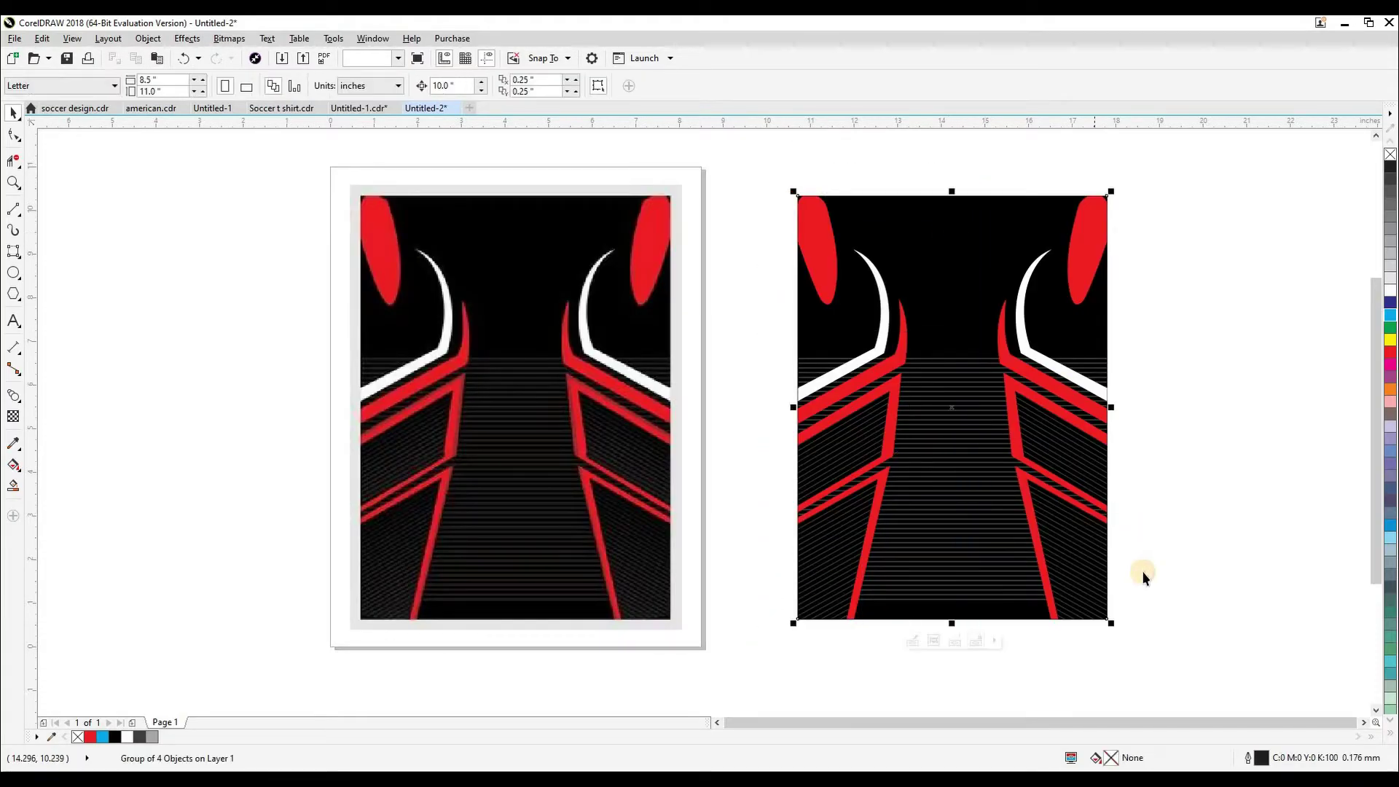
{"action": "left_click", "coordinate": [1015, 312]}
{"action": "left_click", "coordinate": [1233, 421]}
{"action": "left_click", "coordinate": [937, 419]}
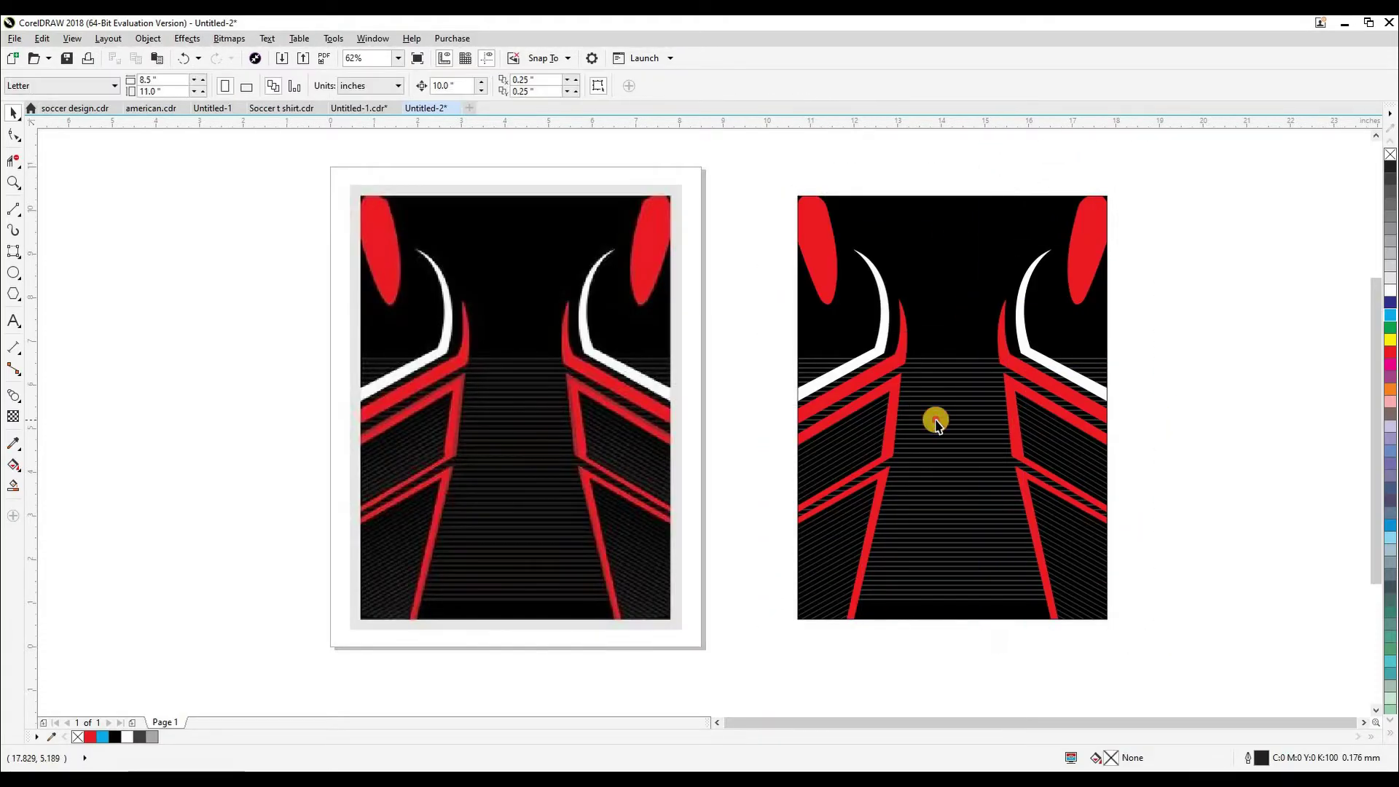
{"action": "key", "text": "p"}
{"action": "key", "text": "ctrl+z"}
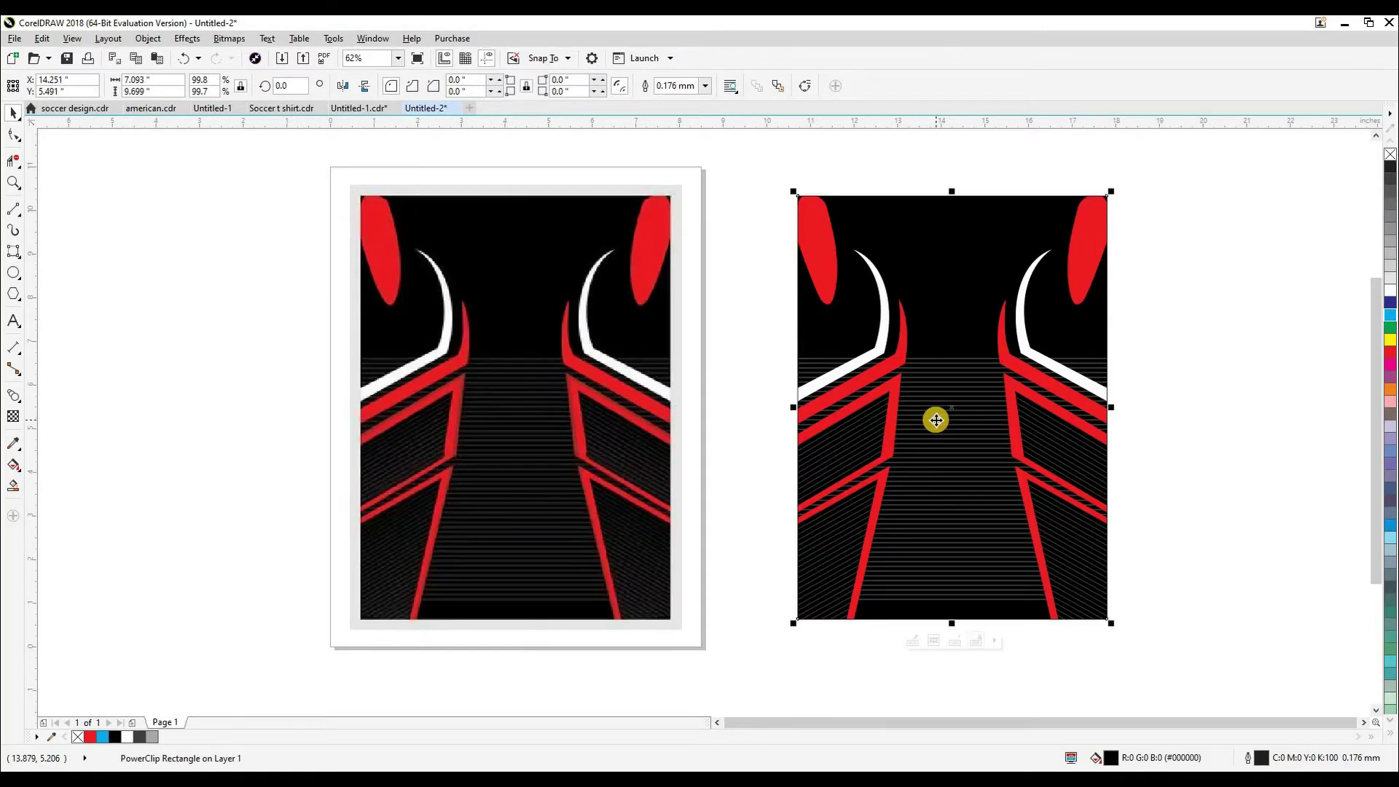
{"action": "left_click", "coordinate": [760, 449]}
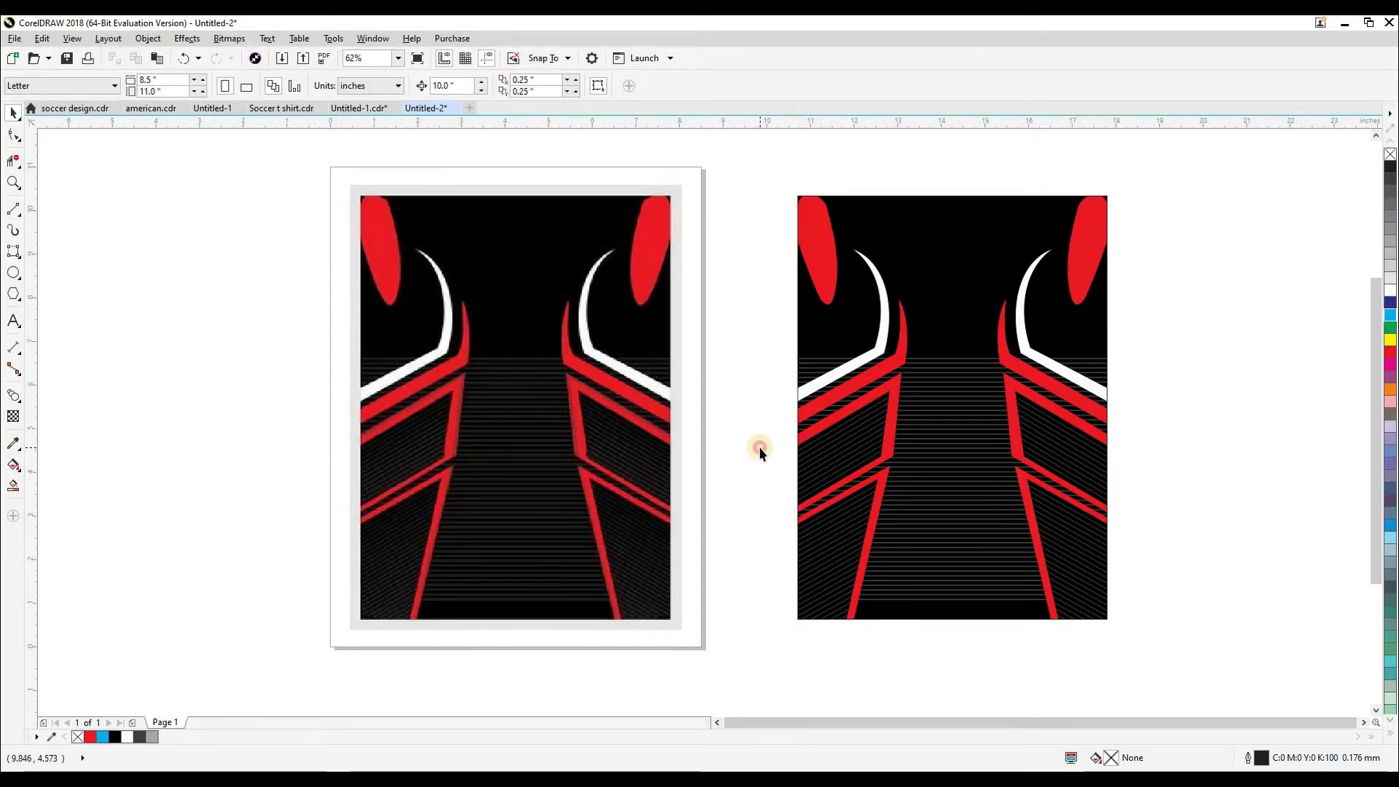
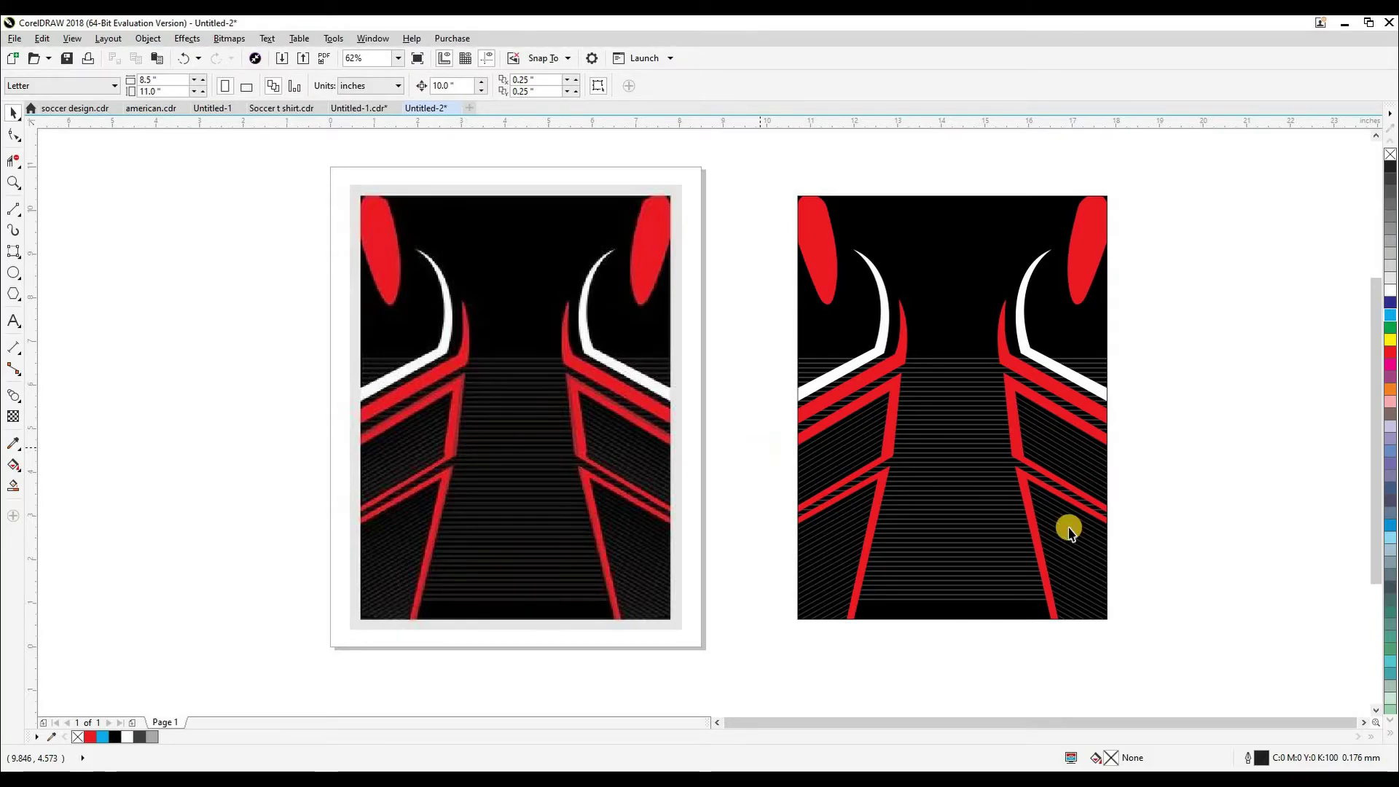
Step: Move the front and back T-shirt mockups from the far side of the workspace to beside the reference page
{"action": "scroll", "coordinate": [760, 452], "scroll_direction": "down", "scroll_amount": 1}
{"action": "key", "text": "F5"}
{"action": "key", "text": "space"}
{"action": "key", "text": "F4"}
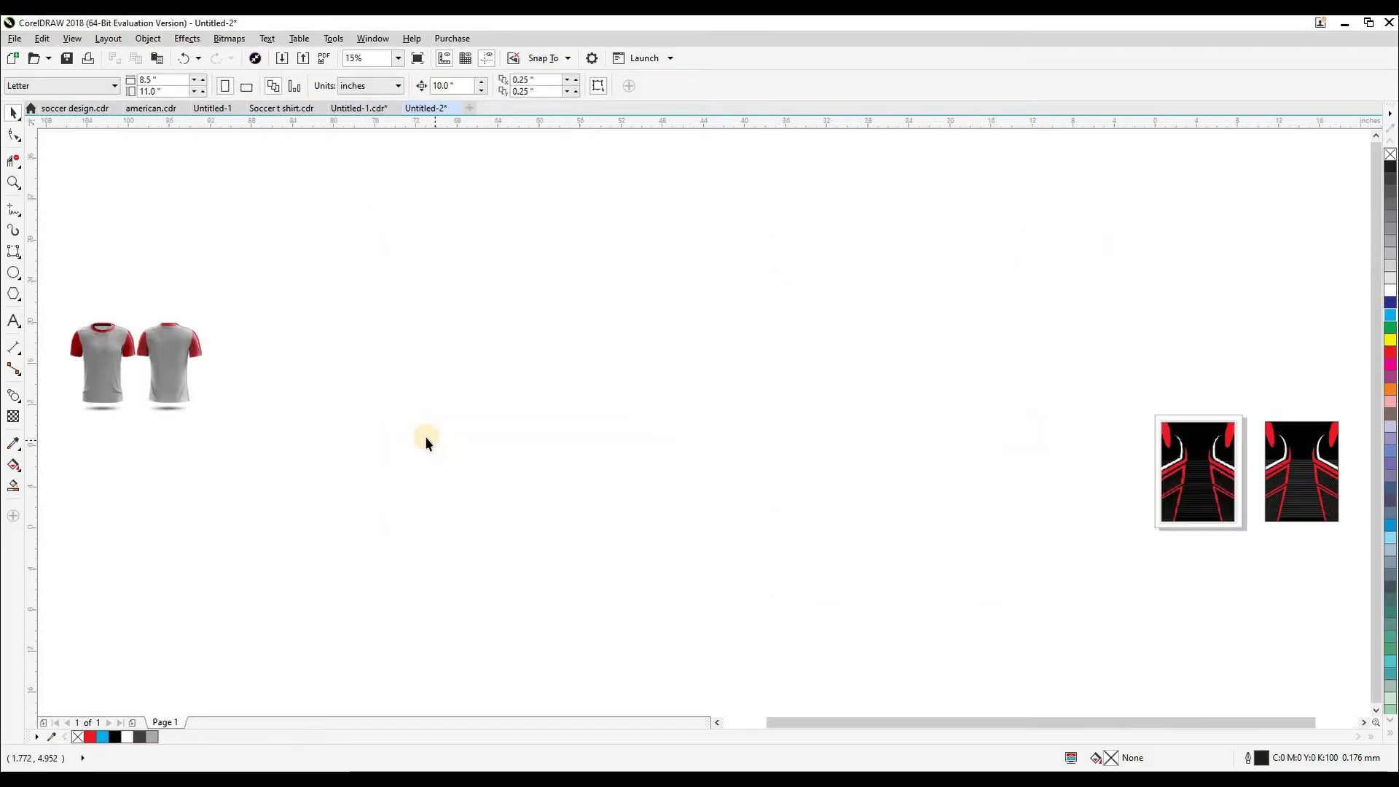
{"action": "left_click_drag", "start_coordinate": [38, 477], "coordinate": [40, 474]}
{"action": "left_click_drag", "start_coordinate": [197, 372], "coordinate": [644, 481]}
{"action": "left_click", "coordinate": [1158, 568]}
{"action": "key", "text": "F2"}
{"action": "left_click_drag", "start_coordinate": [587, 384], "coordinate": [1075, 584]}
{"action": "left_click_drag", "start_coordinate": [773, 602], "coordinate": [926, 630]}
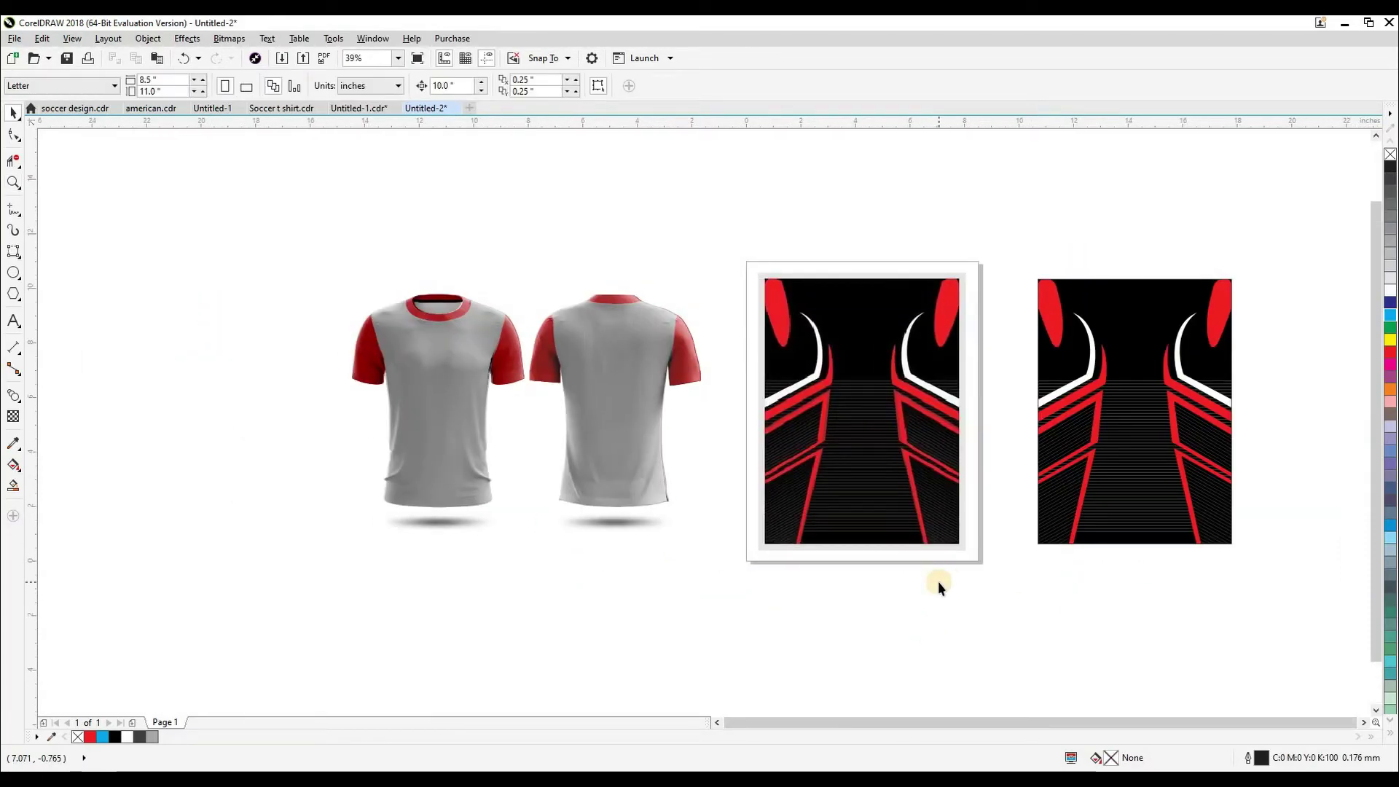
Step: Set the nudge distance to 15 inches and shift the front and back shading overlays left off the mockup shirts
{"action": "scroll", "coordinate": [804, 602], "scroll_direction": "left", "scroll_amount": 1}
{"action": "left_click_drag", "start_coordinate": [303, 564], "coordinate": [604, 330]}
{"action": "left_click_drag", "start_coordinate": [738, 220], "coordinate": [740, 219]}
{"action": "key", "text": "shift+n"}
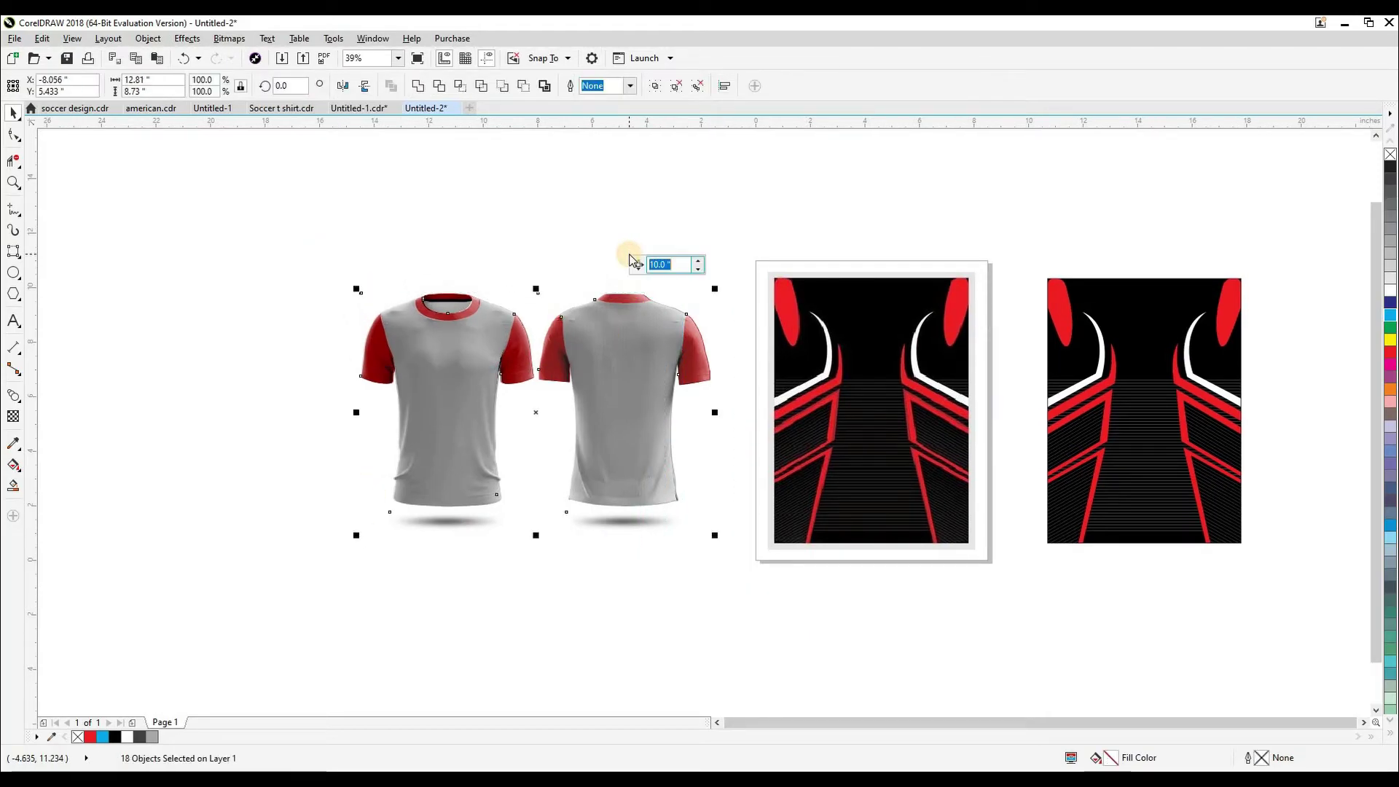
{"action": "type", "text": "15"}
{"action": "key", "text": "Return"}
{"action": "left_click", "coordinate": [465, 344]}
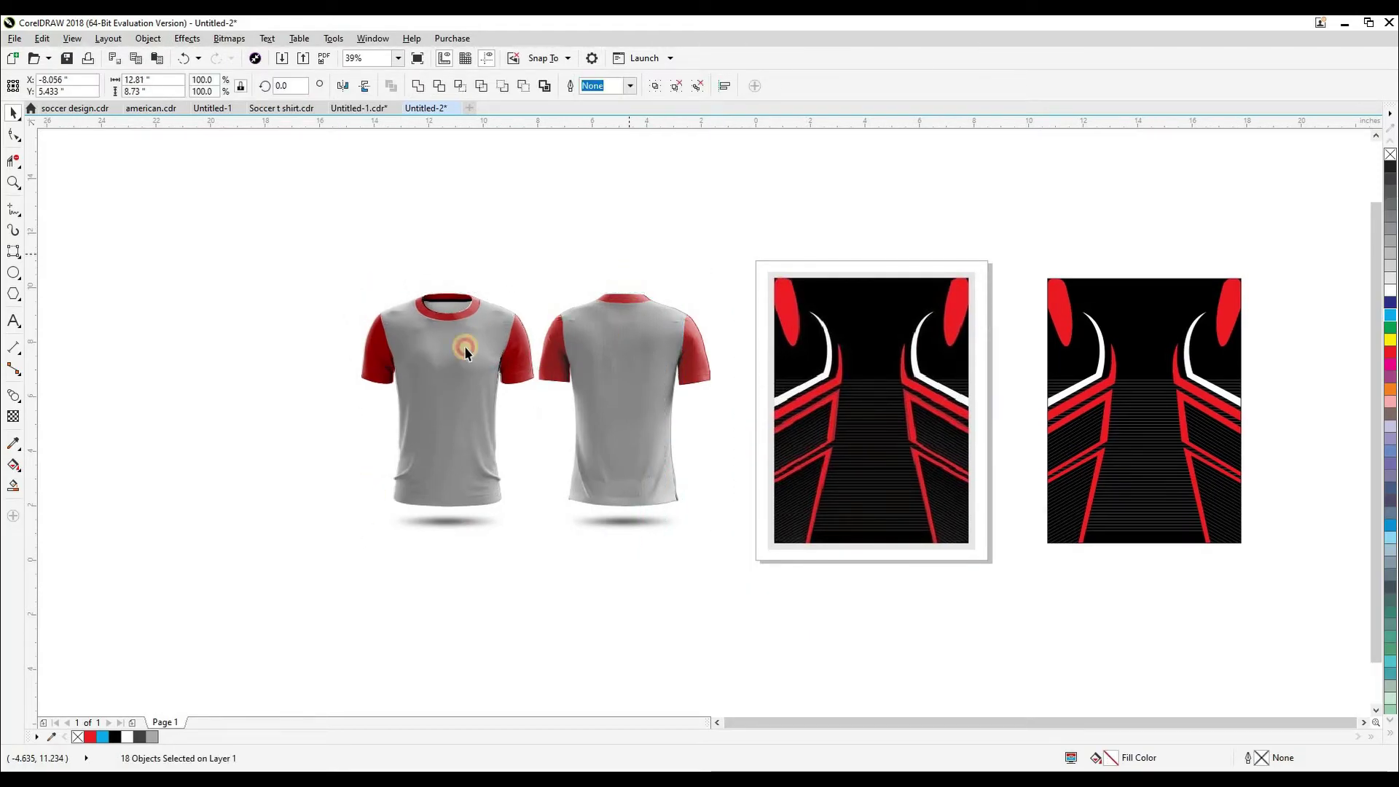
{"action": "key", "text": "Left"}
{"action": "left_click", "coordinate": [607, 366]}
{"action": "key", "text": "Left"}
{"action": "key", "text": "Escape"}
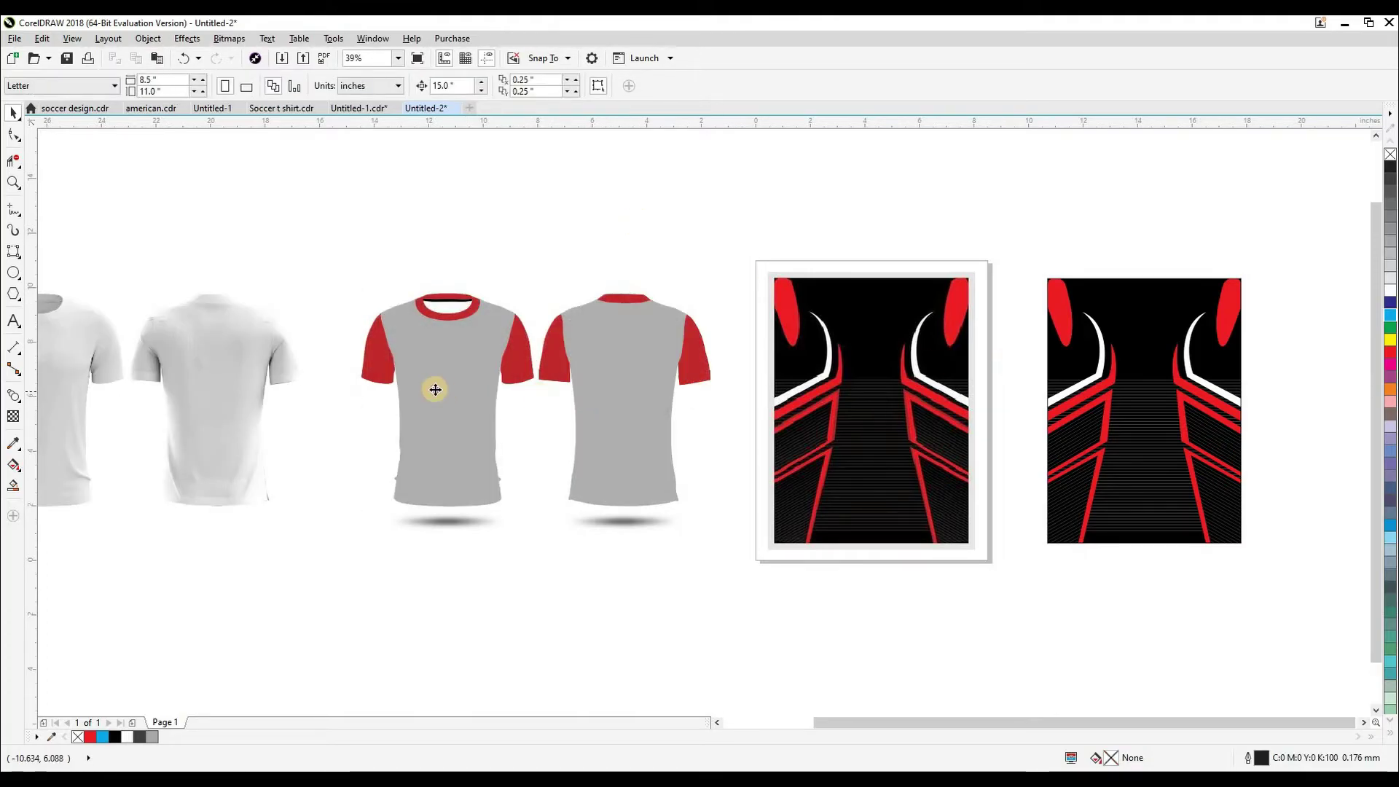
Step: Resize the vector jersey design to match the front shirt body, 4.906 by 7.635 inches
{"action": "left_click", "coordinate": [440, 389]}
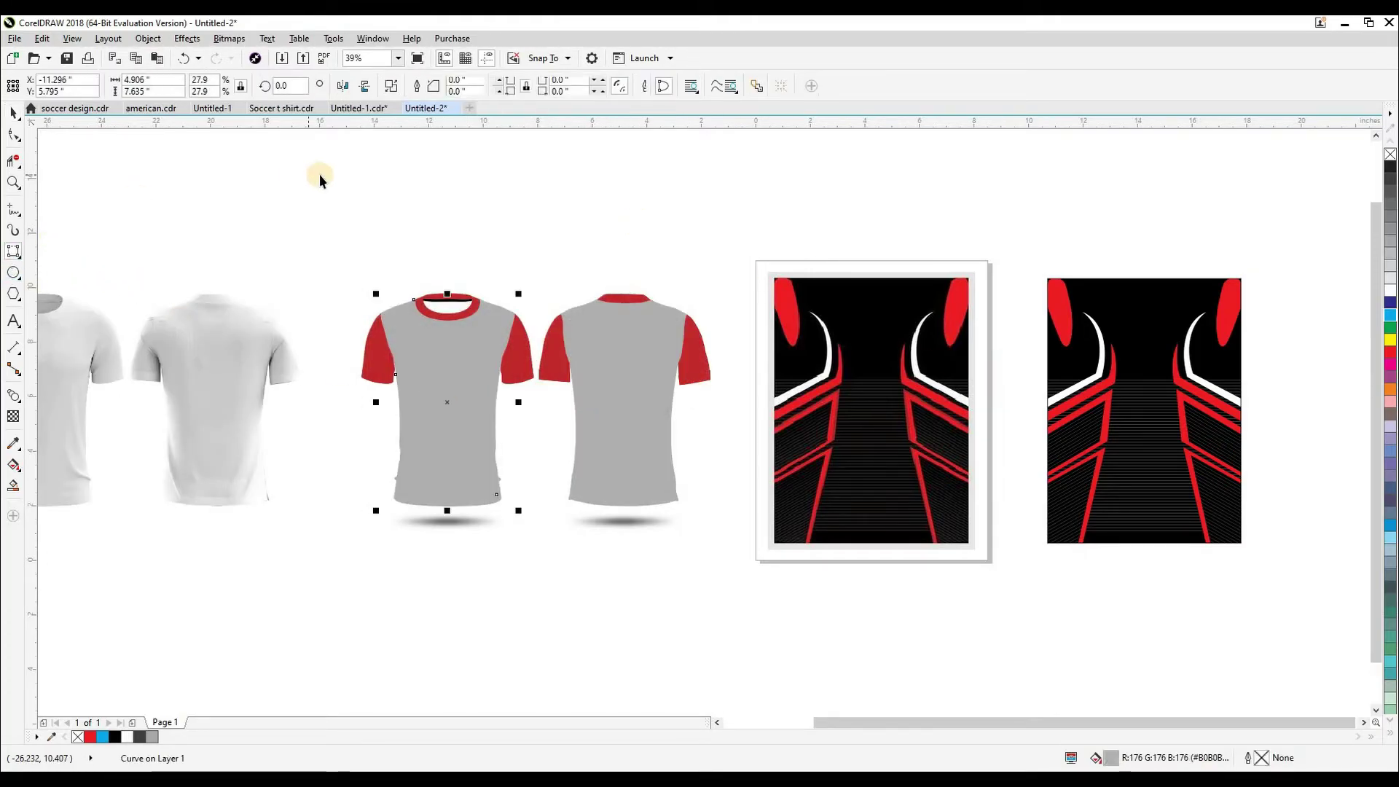
{"action": "left_click", "coordinate": [13, 250]}
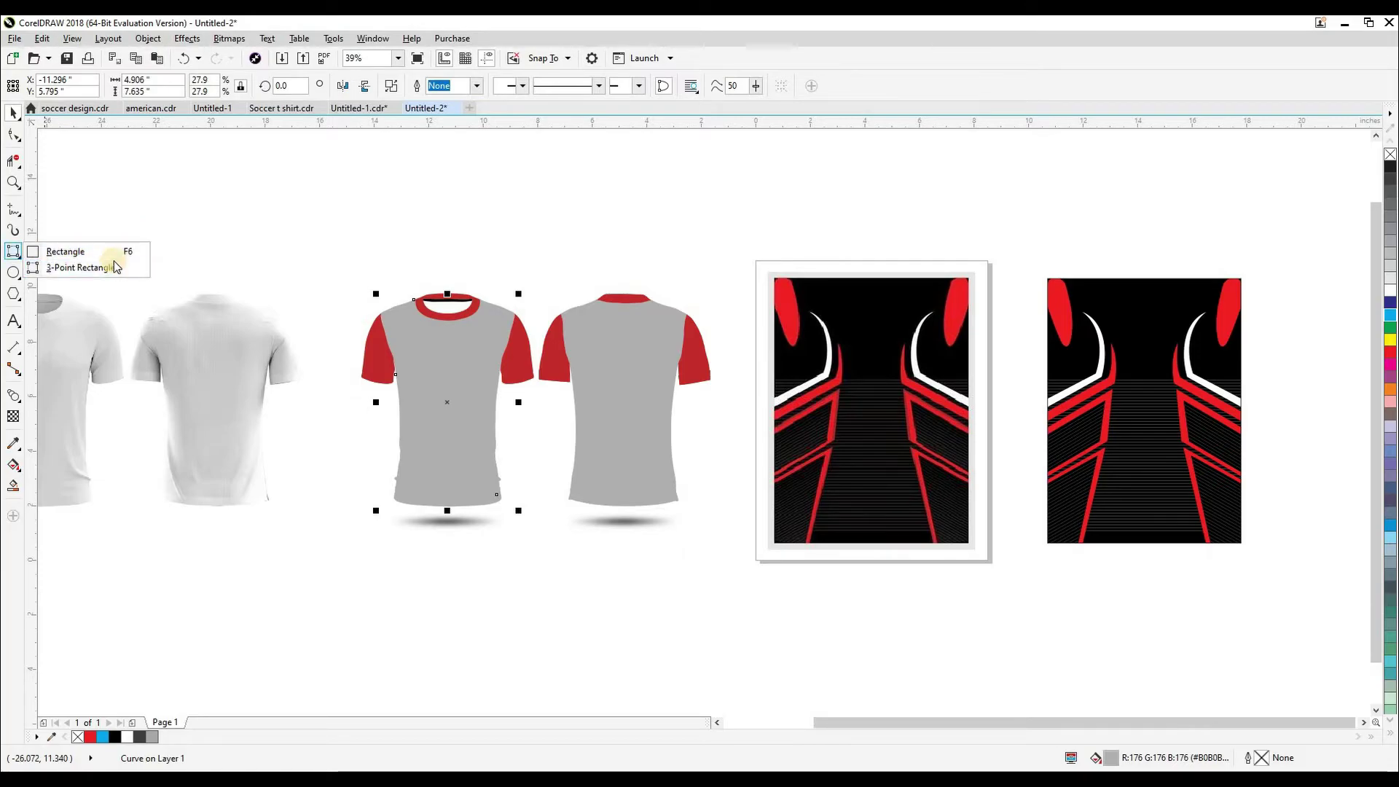
{"action": "left_click", "coordinate": [116, 253]}
{"action": "key", "text": "space"}
{"action": "left_click", "coordinate": [234, 220]}
{"action": "left_click", "coordinate": [419, 367]}
{"action": "double_click", "coordinate": [13, 250], "text": "shift"}
{"action": "left_click", "coordinate": [1247, 483]}
{"action": "left_click", "coordinate": [1156, 460]}
{"action": "left_click_drag", "start_coordinate": [382, 411], "coordinate": [275, 581]}
{"action": "key", "text": "Delete"}
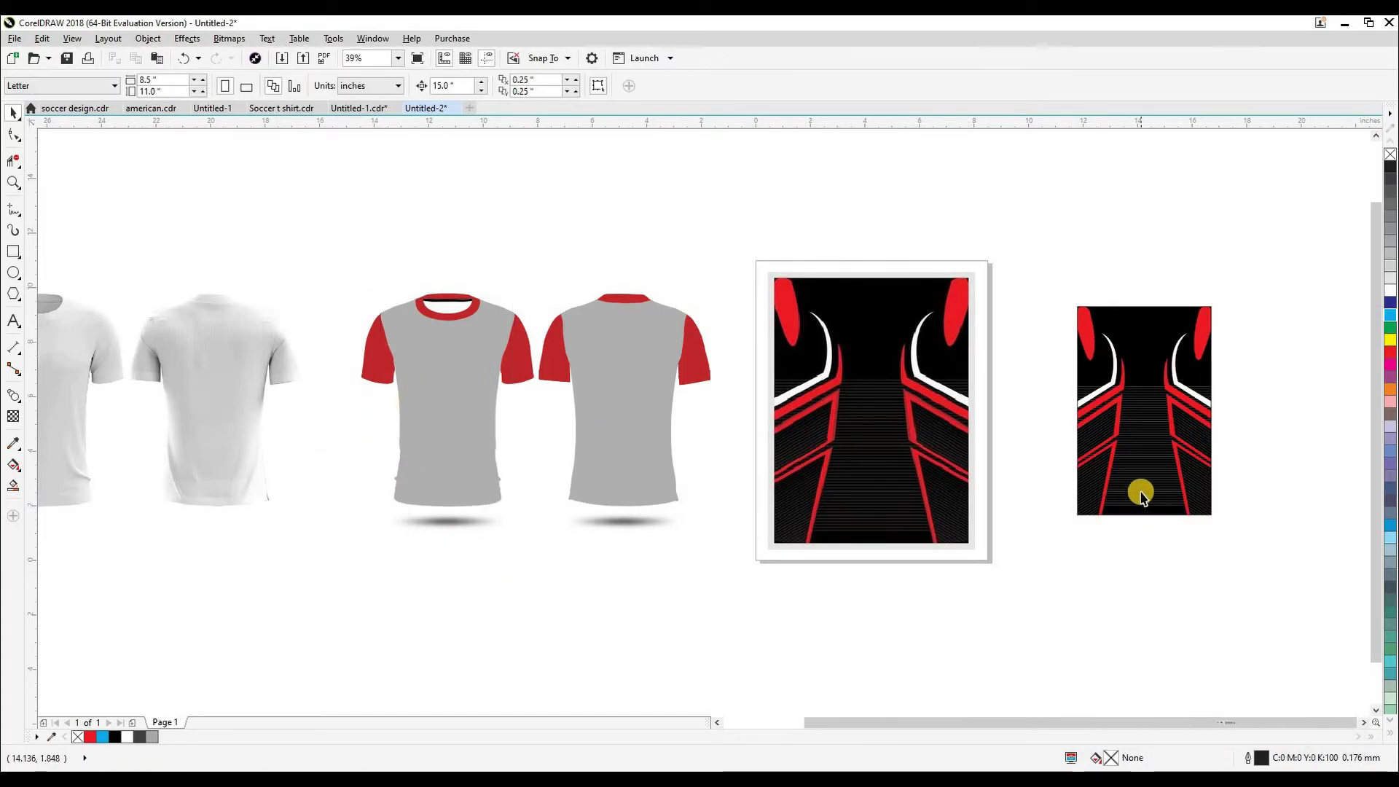
Step: Center the resized jersey design horizontally and vertically on the front shirt body
{"action": "left_click", "coordinate": [1125, 486]}
{"action": "left_click", "coordinate": [478, 460], "text": "shift"}
{"action": "key", "text": "c"}
{"action": "key", "text": "e"}
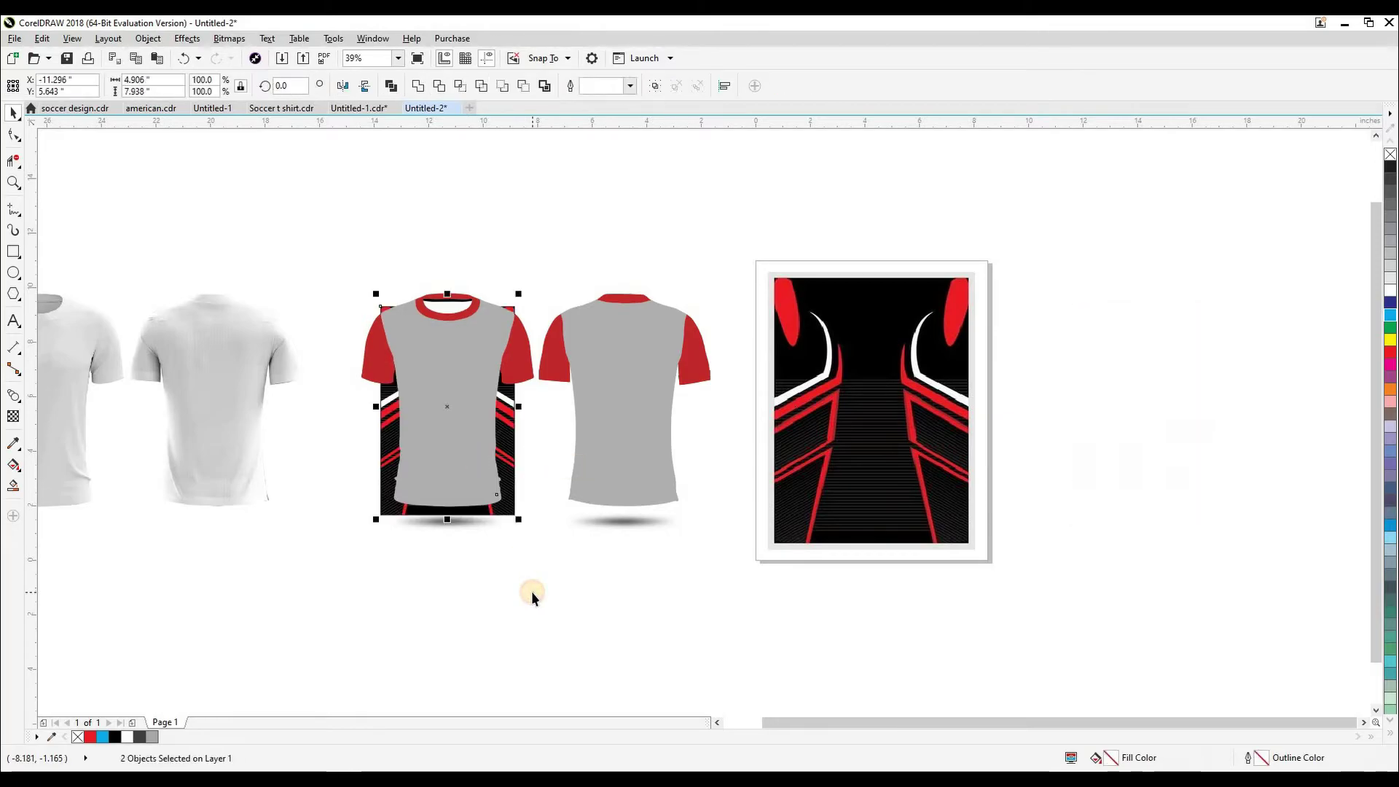
{"action": "left_click", "coordinate": [531, 591]}
{"action": "left_click", "coordinate": [506, 490]}
{"action": "left_click", "coordinate": [589, 592]}
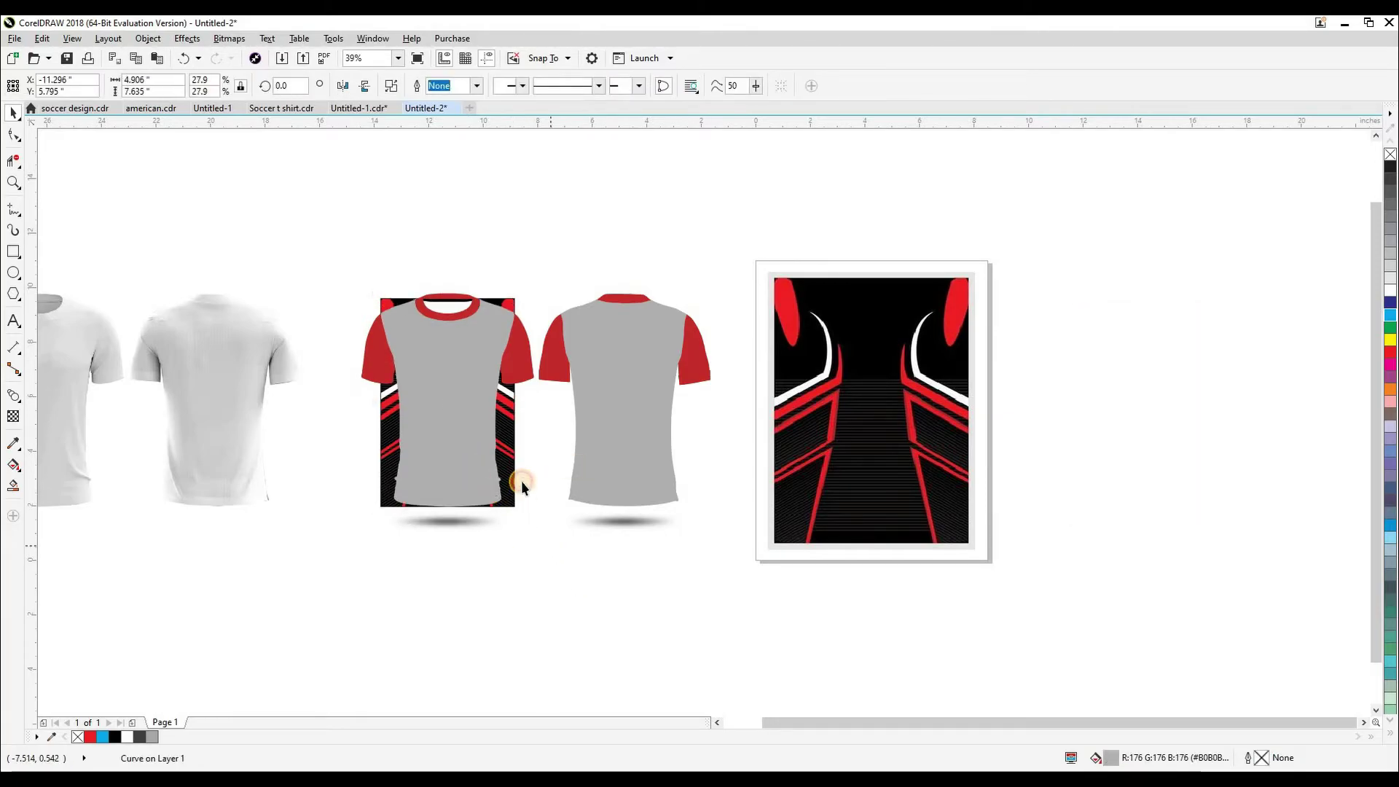
Step: Extract the contents of the design's PowerClip rectangle and move the shapes and black rectangle 15 inches down
{"action": "left_click", "coordinate": [510, 469]}
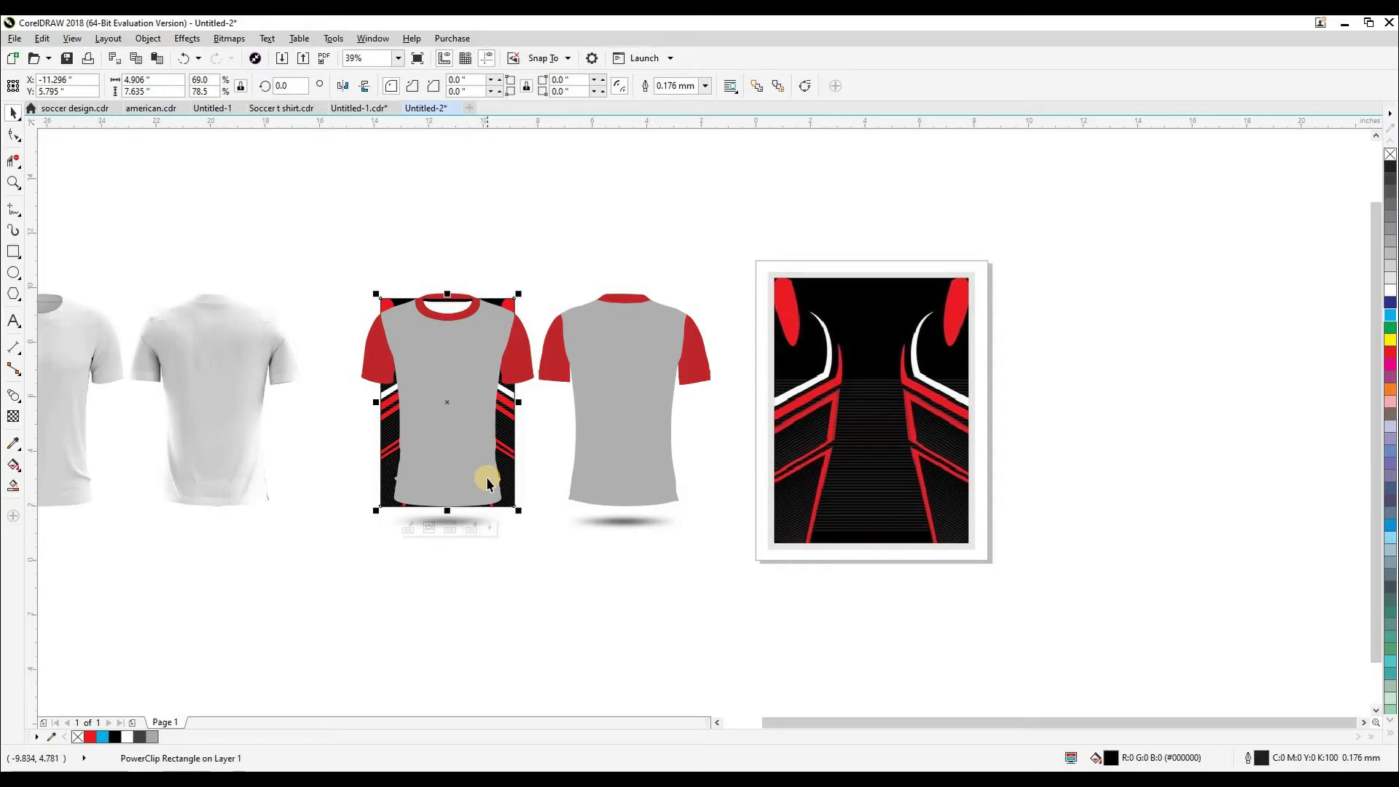
{"action": "key", "text": "alt+e"}
{"action": "key", "text": "alt+p"}
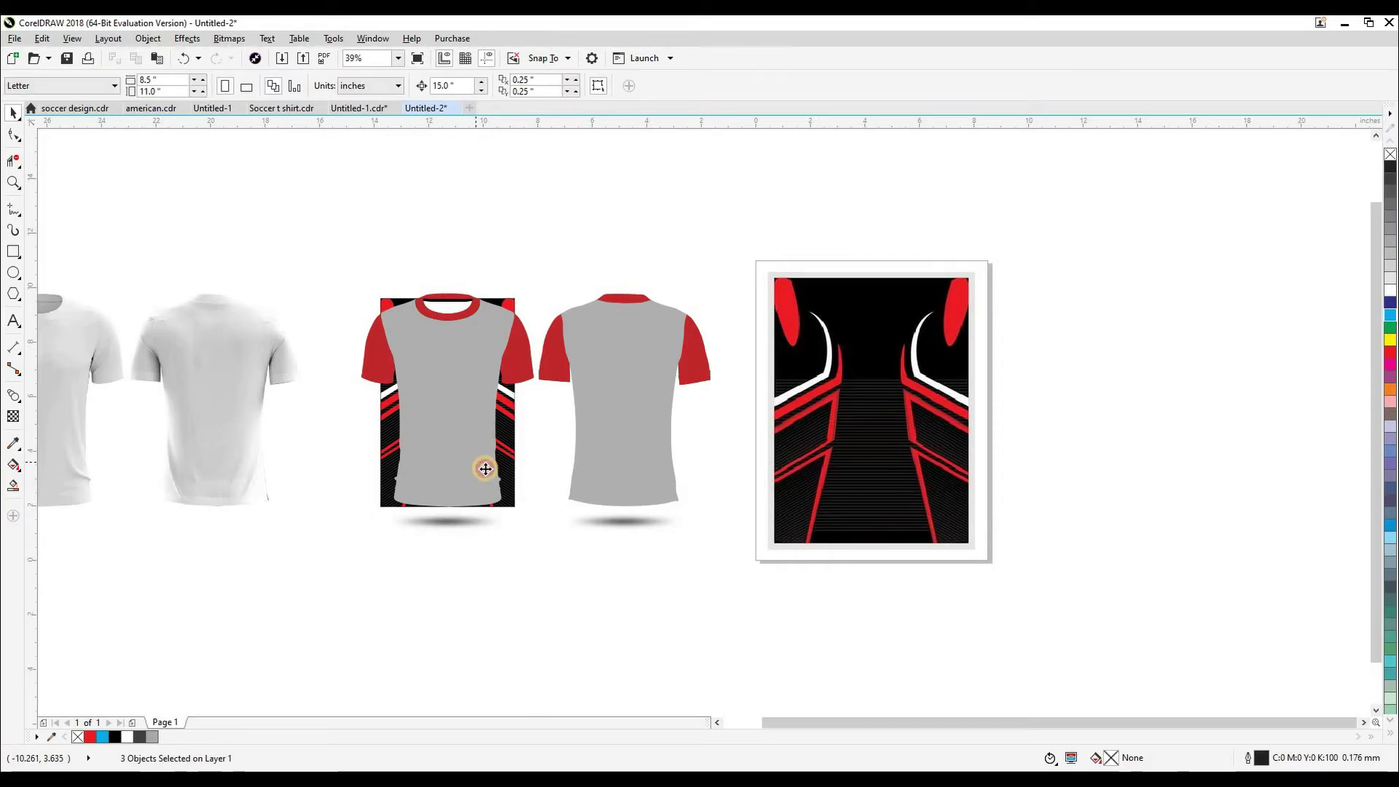
{"action": "left_click", "coordinate": [475, 460]}
{"action": "key", "text": "ctrl+z"}
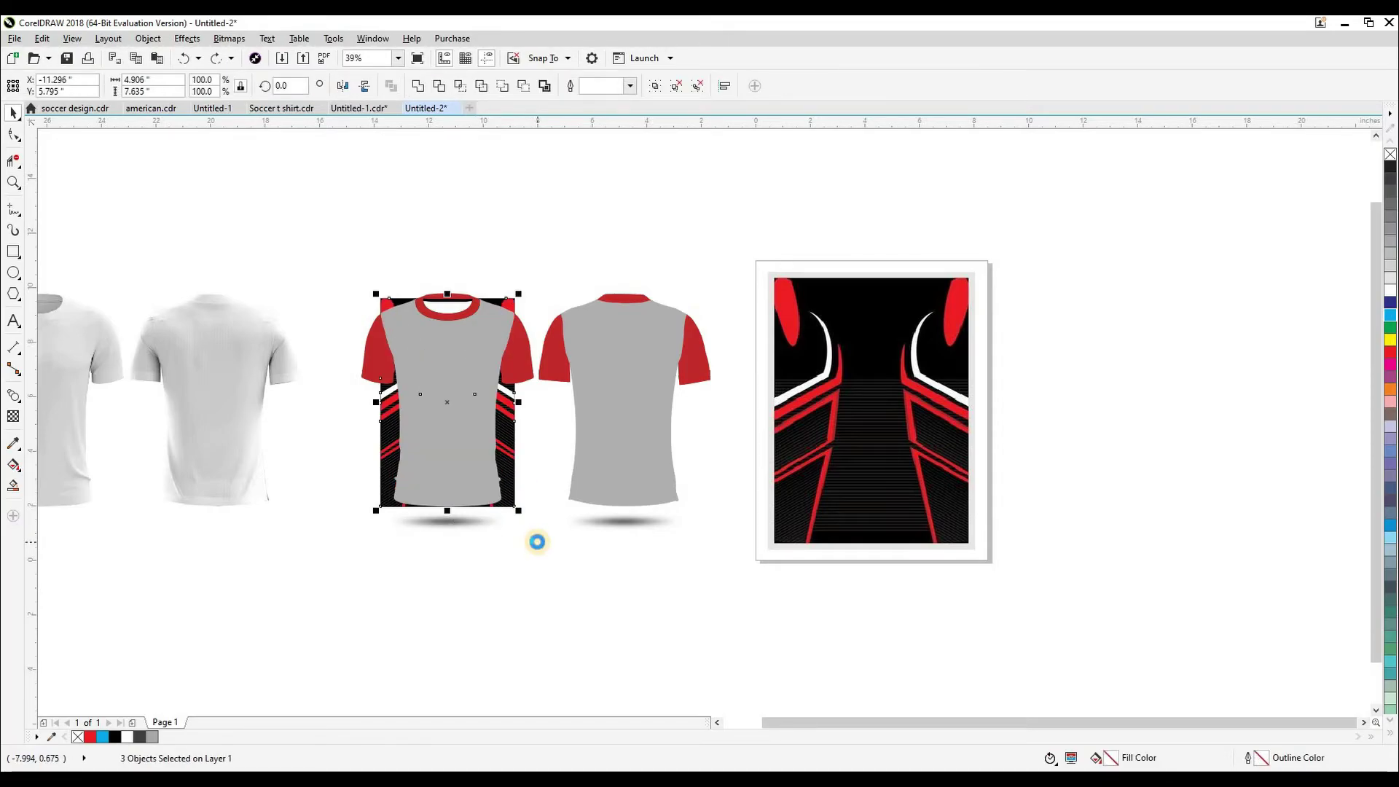
{"action": "key", "text": "Down"}
{"action": "left_click_drag", "start_coordinate": [564, 487], "coordinate": [563, 480]}
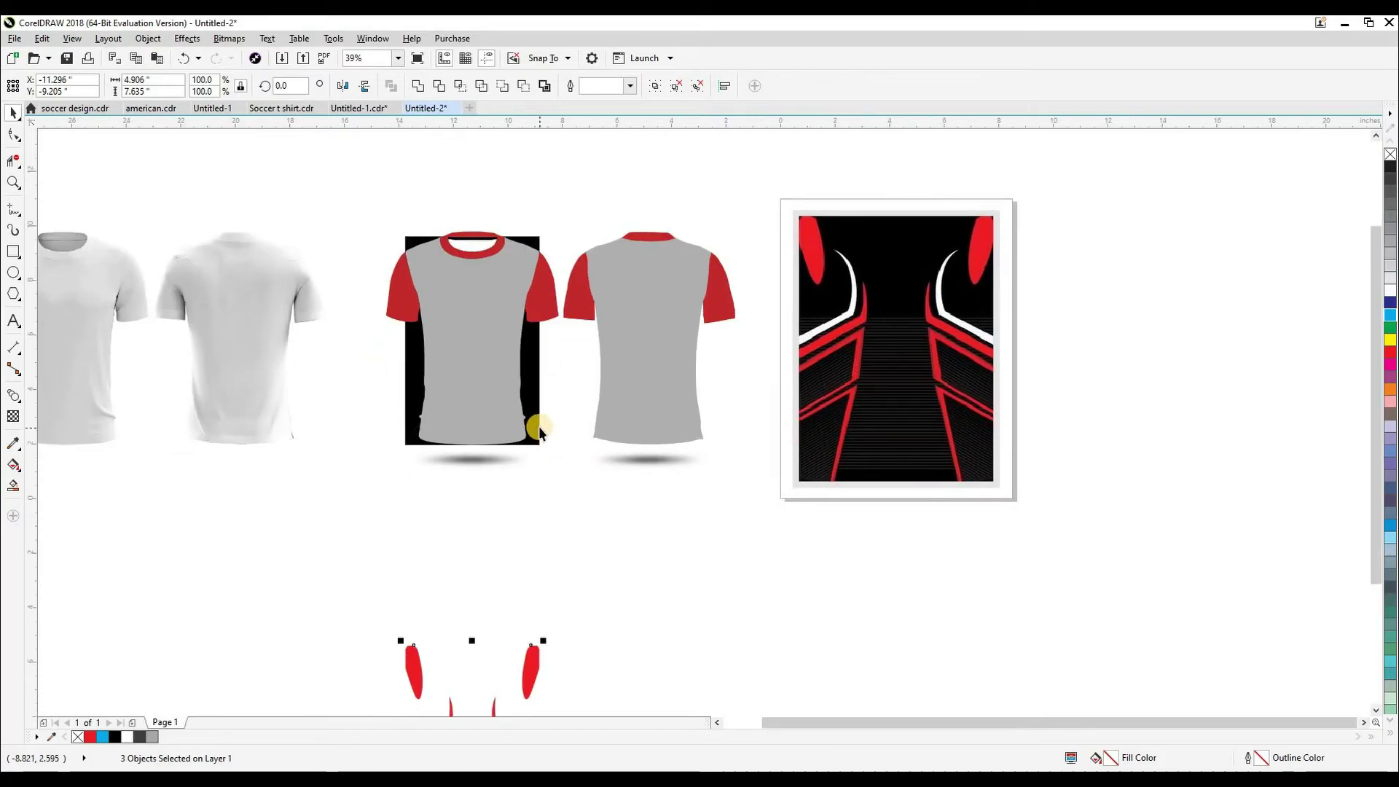
{"action": "left_click", "coordinate": [538, 428]}
{"action": "key", "text": "Down"}
Step: Move all four design objects back up 15 inches and PowerClip them inside the front shirt body
{"action": "left_click_drag", "start_coordinate": [610, 549], "coordinate": [698, 299]}
{"action": "left_click", "coordinate": [697, 306]}
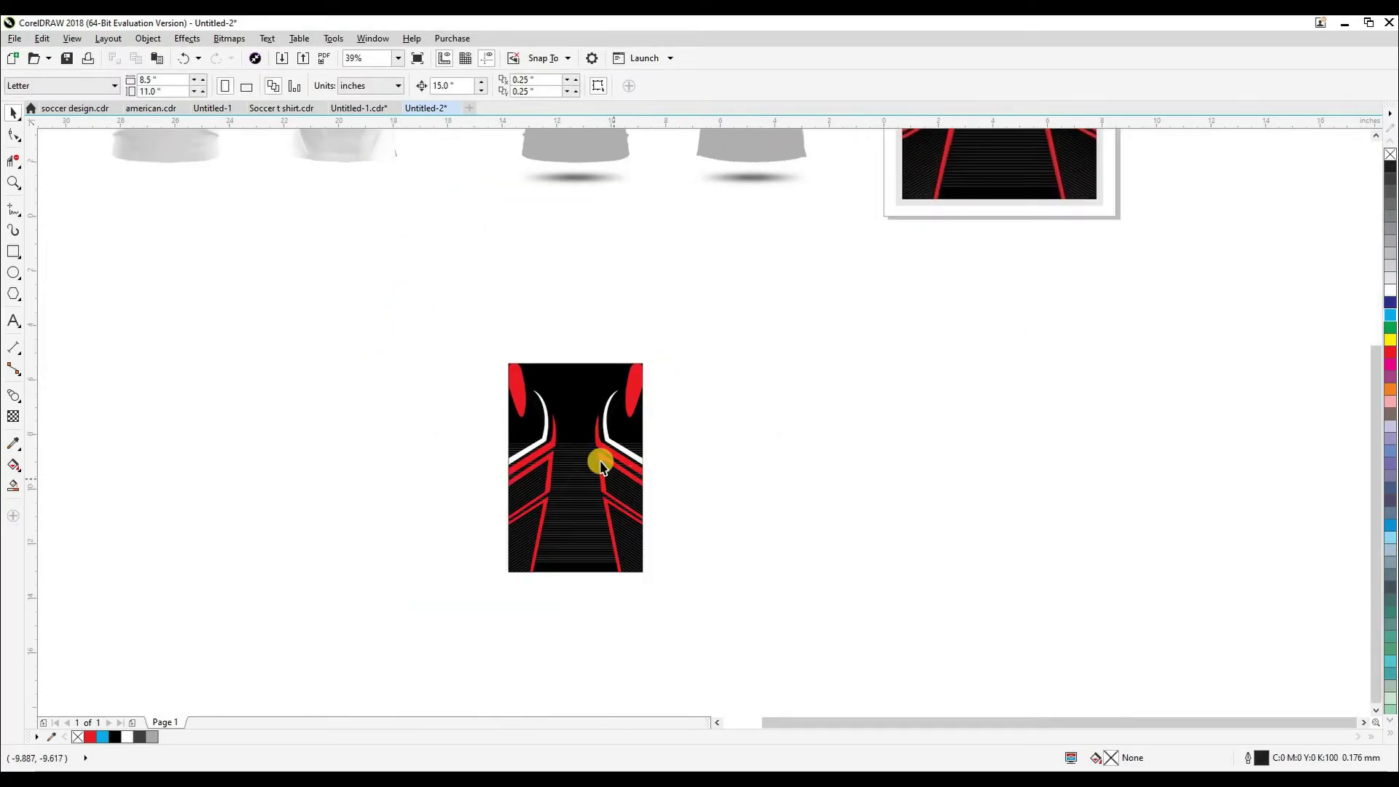
{"action": "left_click_drag", "start_coordinate": [470, 321], "coordinate": [493, 525]}
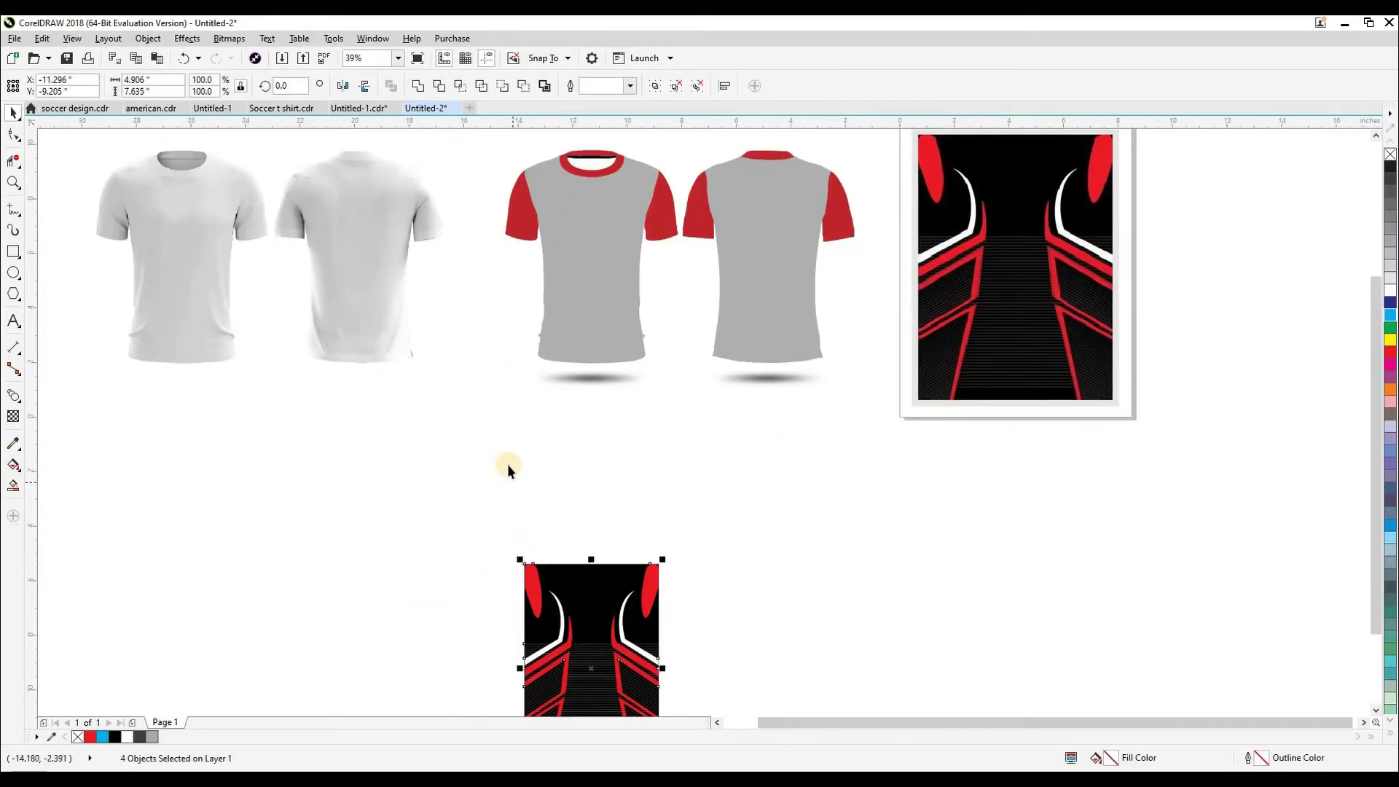
{"action": "key", "text": "Up"}
{"action": "key", "text": "alt+c"}
{"action": "key", "text": "w"}
{"action": "key", "text": "p"}
{"action": "left_click", "coordinate": [592, 333]}
{"action": "left_click", "coordinate": [702, 408]}
{"action": "left_click_drag", "start_coordinate": [677, 398], "coordinate": [638, 490]}
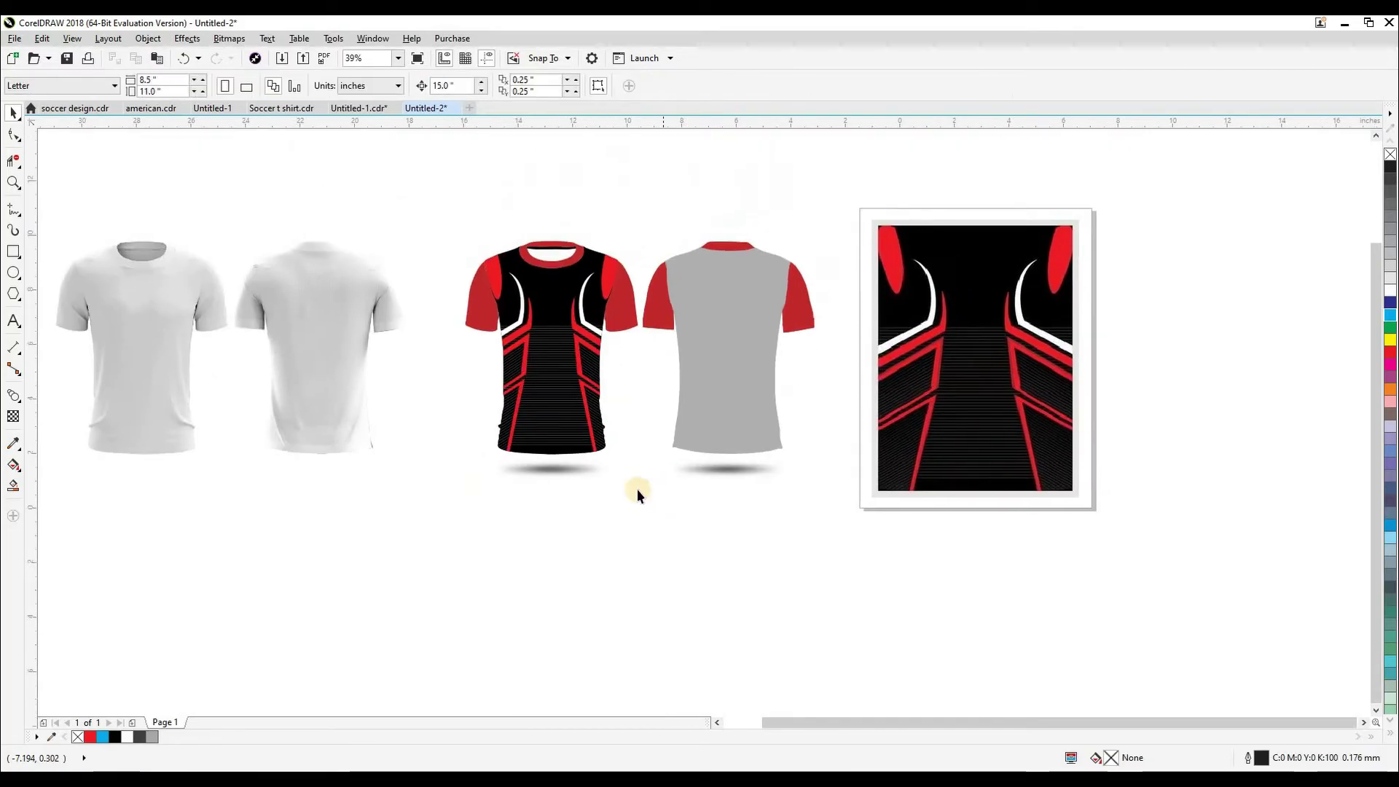
Step: Copy the four-object design group out of the front shirt's PowerClip and place the copy below the front shirt
{"action": "double_click", "coordinate": [561, 428]}
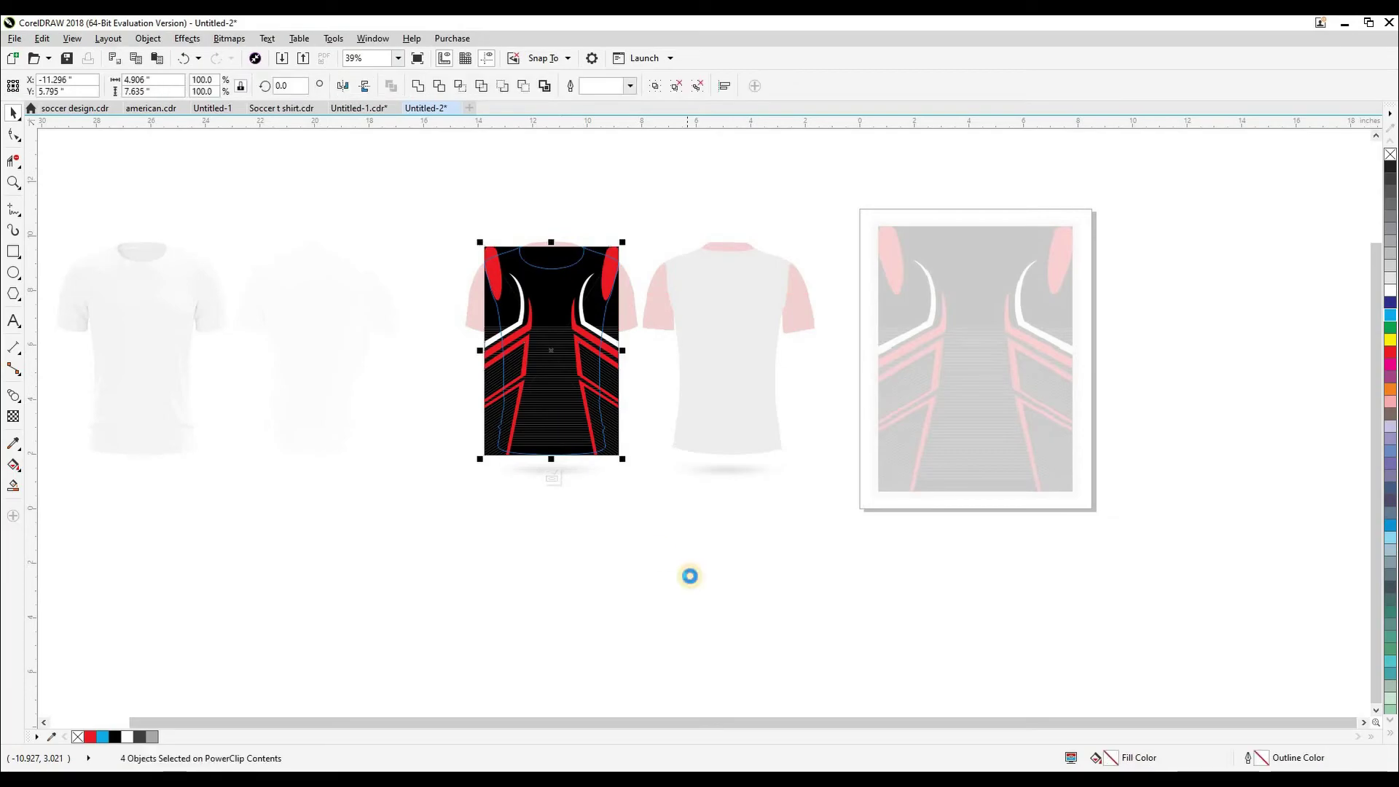
{"action": "left_click", "coordinate": [689, 575]}
{"action": "left_click_drag", "start_coordinate": [692, 548], "coordinate": [658, 558]}
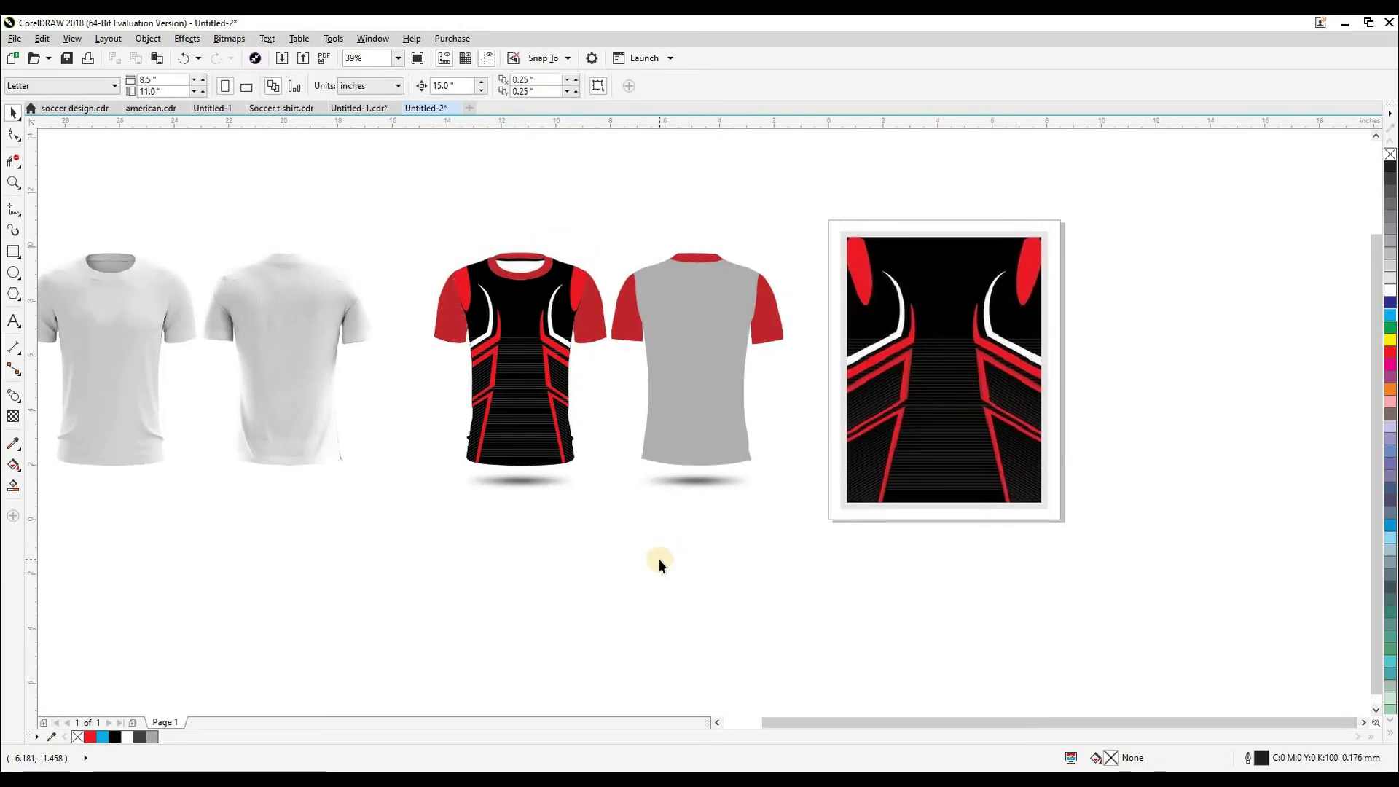
{"action": "left_click", "coordinate": [678, 440]}
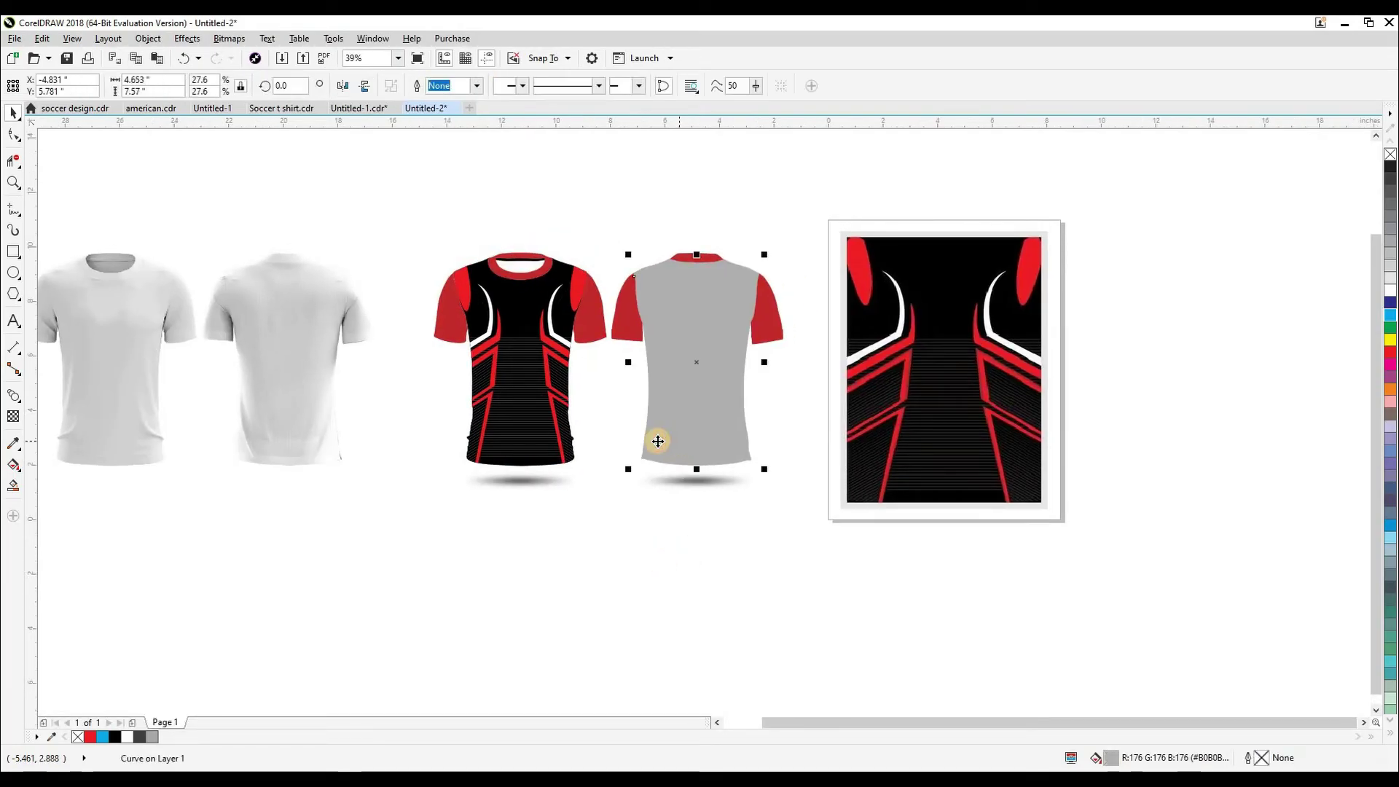
{"action": "left_click", "coordinate": [536, 424], "text": "alt"}
{"action": "key", "text": "ctrl+c"}
{"action": "key", "text": "ctrl+v"}
{"action": "left_click_drag", "start_coordinate": [540, 431], "coordinate": [581, 653]}
Step: Resize the copied design to match the back shirt body, 4.653 by 7.57 inches
{"action": "left_click", "coordinate": [698, 434]}
{"action": "key", "text": "Tab"}
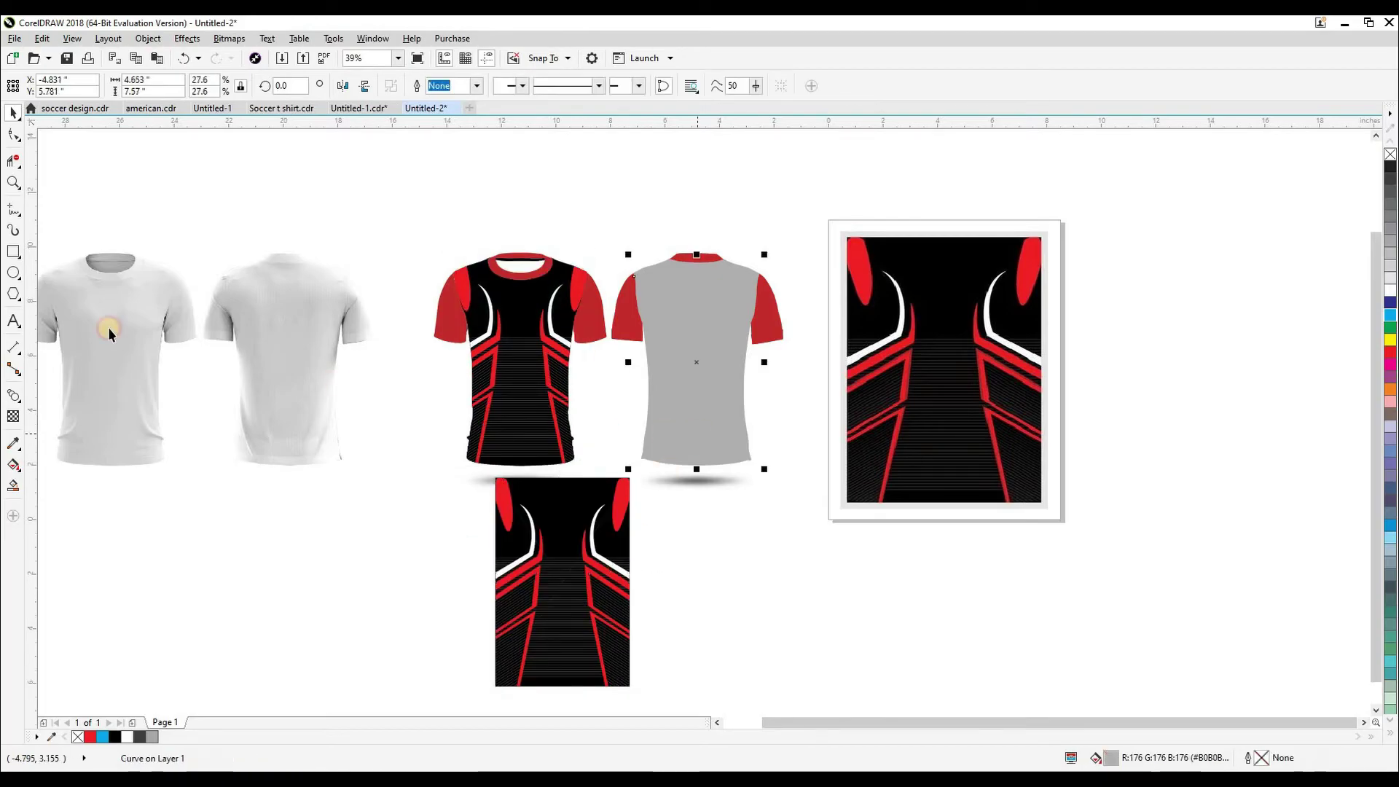
{"action": "left_click", "coordinate": [586, 536]}
{"action": "left_click", "coordinate": [636, 420]}
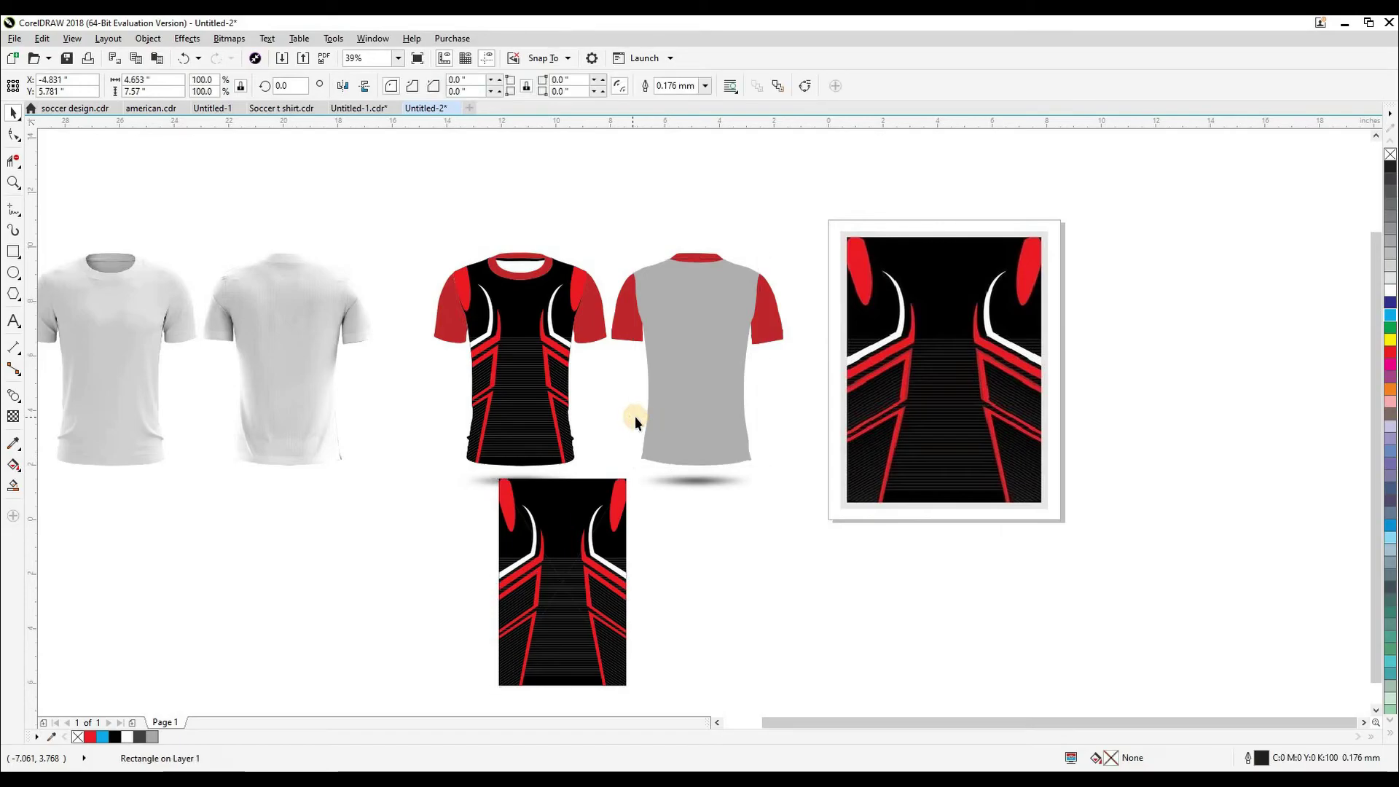
Step: Center the copied design horizontally and vertically on the back shirt body
{"action": "left_click", "coordinate": [613, 499]}
{"action": "left_click", "coordinate": [697, 418], "text": "shift"}
{"action": "key", "text": "c"}
{"action": "key", "text": "e"}
{"action": "left_click", "coordinate": [748, 551]}
{"action": "left_click", "coordinate": [737, 454]}
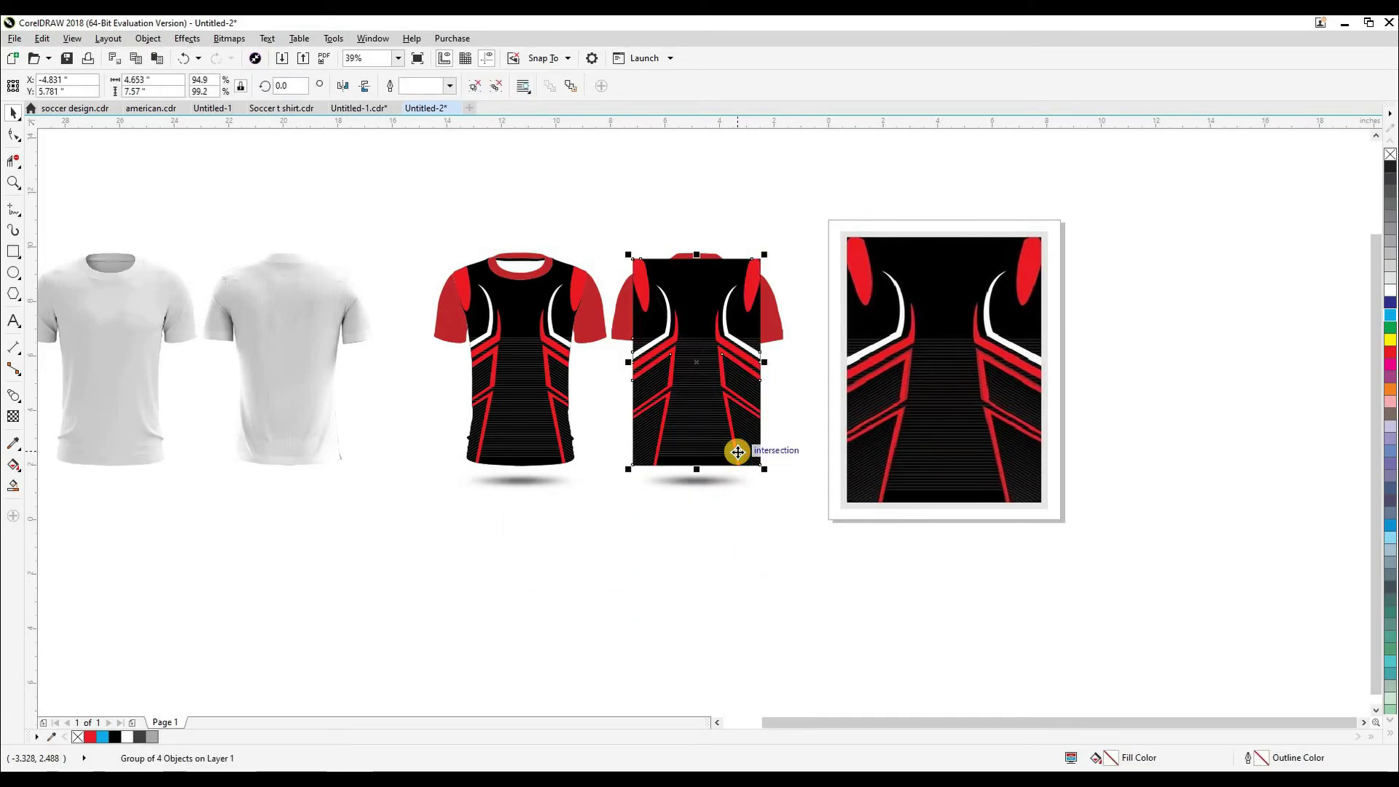
Step: Ungroup the design copy, send it behind the back shirt body and PowerClip it inside that body
{"action": "key", "text": "Down"}
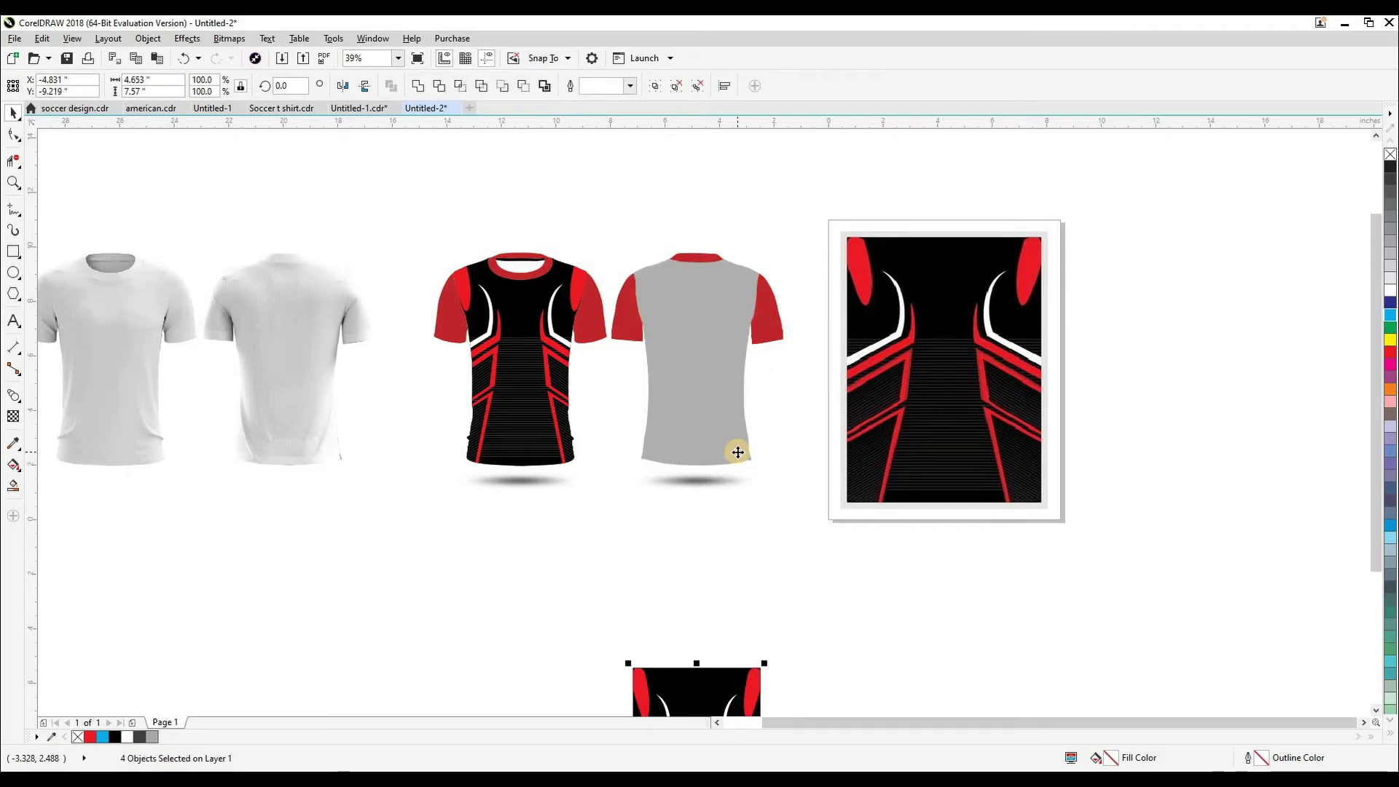
{"action": "key", "text": "shift+Up"}
{"action": "key", "text": "shift+PageDown"}
{"action": "left_click", "coordinate": [749, 516]}
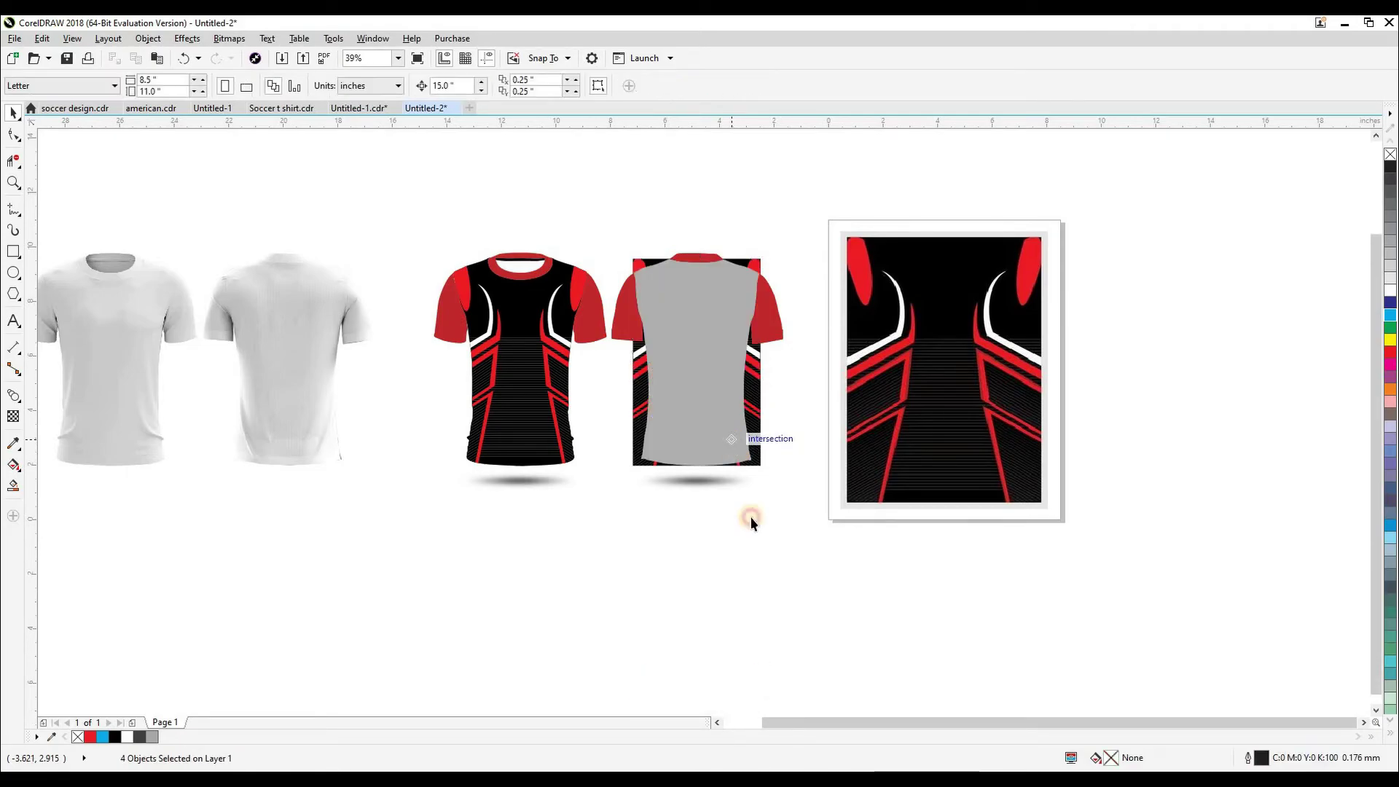
{"action": "left_click", "coordinate": [711, 449], "text": "ctrl"}
{"action": "left_click", "coordinate": [766, 593], "text": "ctrl"}
{"action": "left_click", "coordinate": [766, 593]}
Step: Recolor the sleeves and collars of the front and back shirts bright red to match the design
{"action": "key", "text": "F2"}
{"action": "left_click_drag", "start_coordinate": [403, 197], "coordinate": [725, 530]}
{"action": "left_click", "coordinate": [496, 379]}
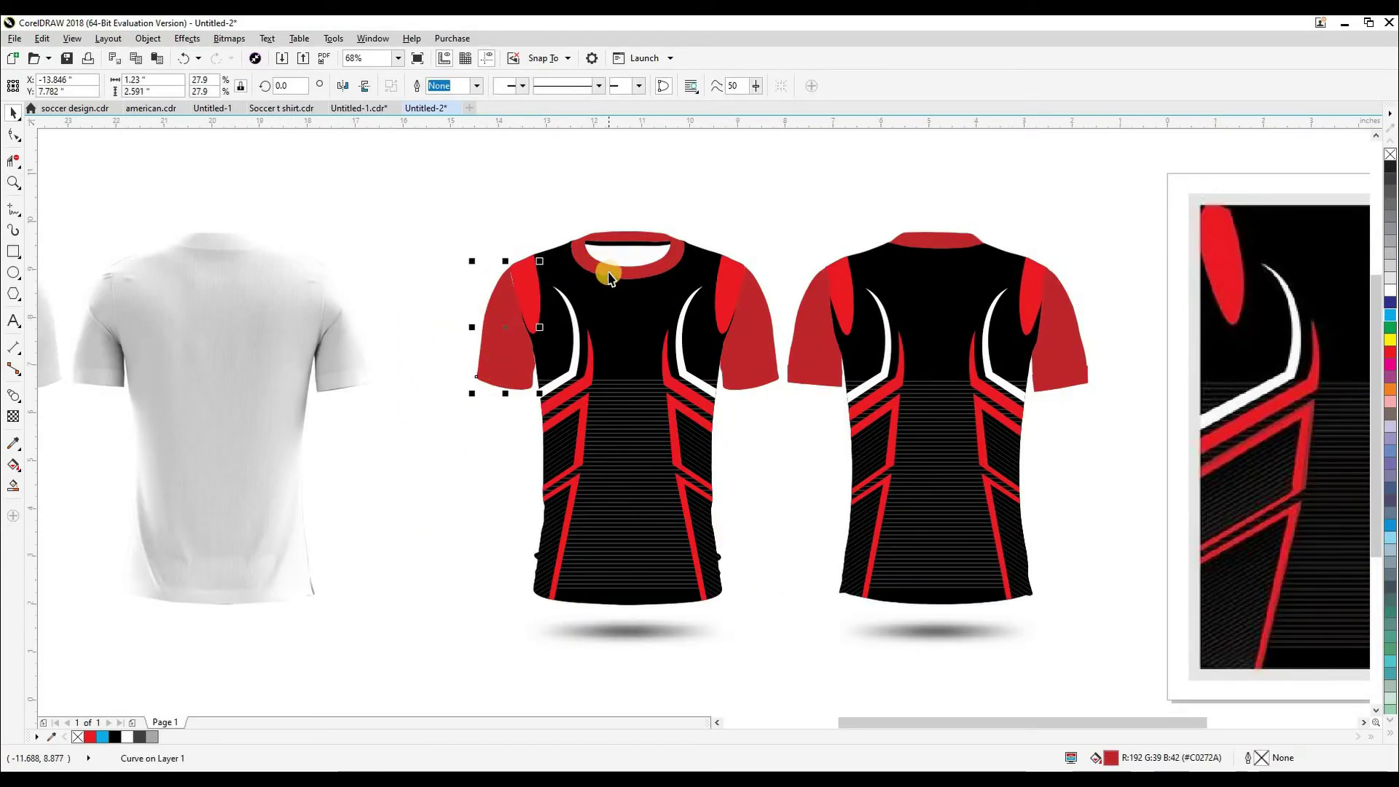
{"action": "left_click", "coordinate": [608, 273], "text": "shift"}
{"action": "left_click", "coordinate": [746, 340], "text": "shift"}
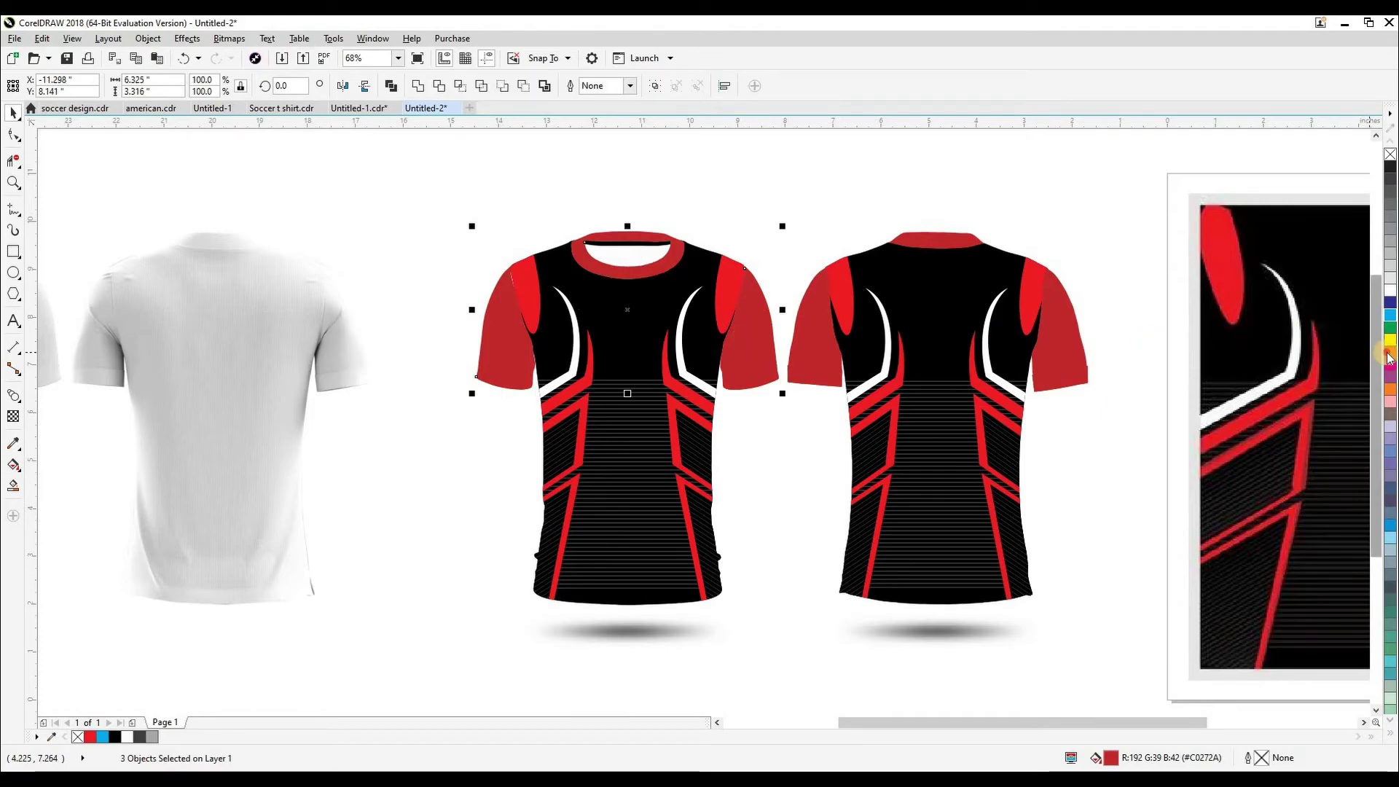
{"action": "left_click", "coordinate": [816, 321]}
{"action": "left_click", "coordinate": [1067, 309]}
{"action": "left_click", "coordinate": [948, 243]}
Step: Fill all four sleeve cuffs of the front and back shirts with black
{"action": "left_click", "coordinate": [1061, 375]}
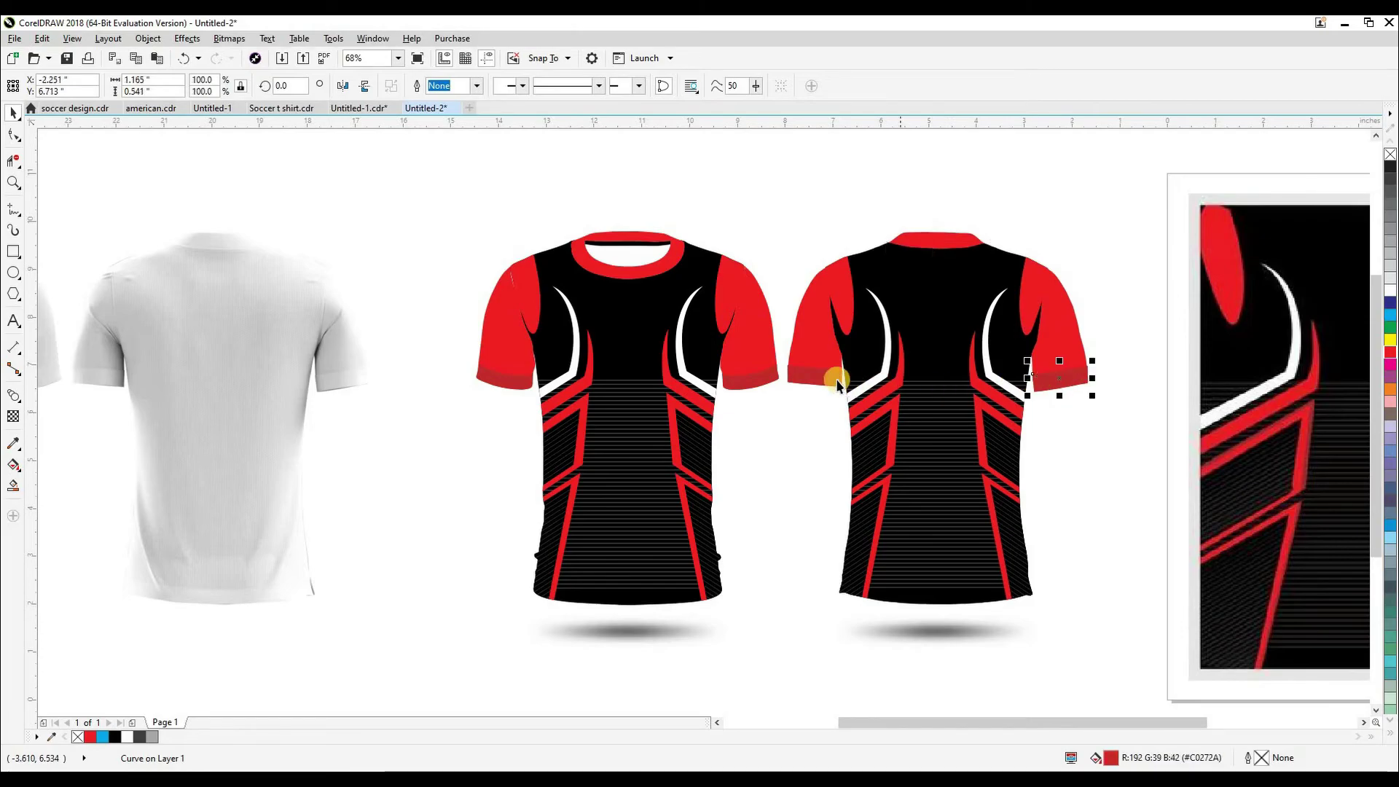
{"action": "left_click", "coordinate": [758, 379], "text": "shift"}
{"action": "left_click", "coordinate": [498, 383], "text": "shift"}
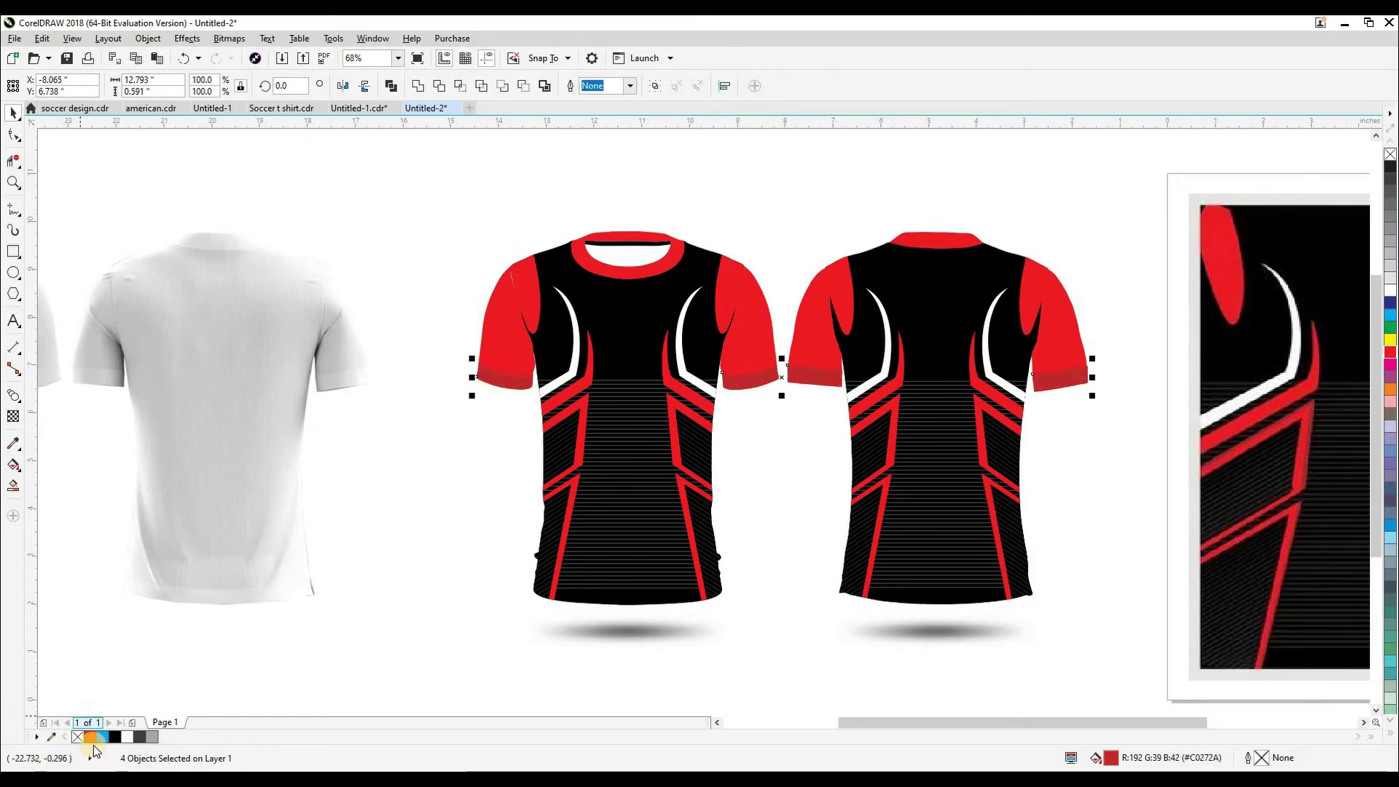
{"action": "left_click", "coordinate": [114, 737]}
Step: Shift the front and back shading overlays 15 inches right onto the colored shirts and check the finished mockup up close
{"action": "scroll", "coordinate": [614, 436], "scroll_direction": "down", "scroll_amount": 2}
{"action": "left_click", "coordinate": [687, 593]}
{"action": "left_click", "coordinate": [422, 443]}
{"action": "key", "text": "Right"}
{"action": "left_click", "coordinate": [311, 425]}
{"action": "key", "text": "Right"}
{"action": "left_click", "coordinate": [377, 492]}
{"action": "key", "text": "z"}
{"action": "left_click_drag", "start_coordinate": [531, 309], "coordinate": [928, 555]}
{"action": "left_click_drag", "start_coordinate": [840, 620], "coordinate": [859, 648]}
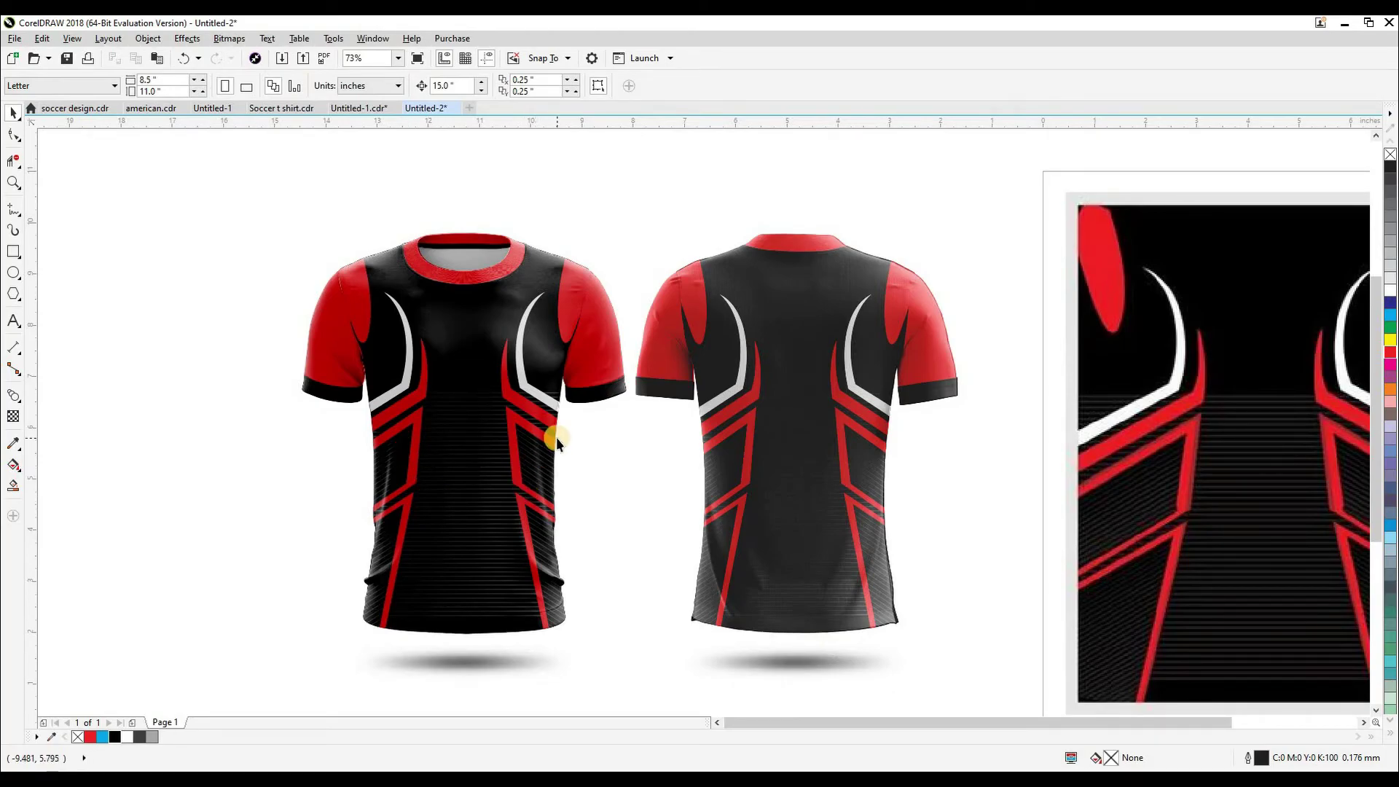
{"action": "left_click_drag", "start_coordinate": [557, 438], "coordinate": [689, 429]}
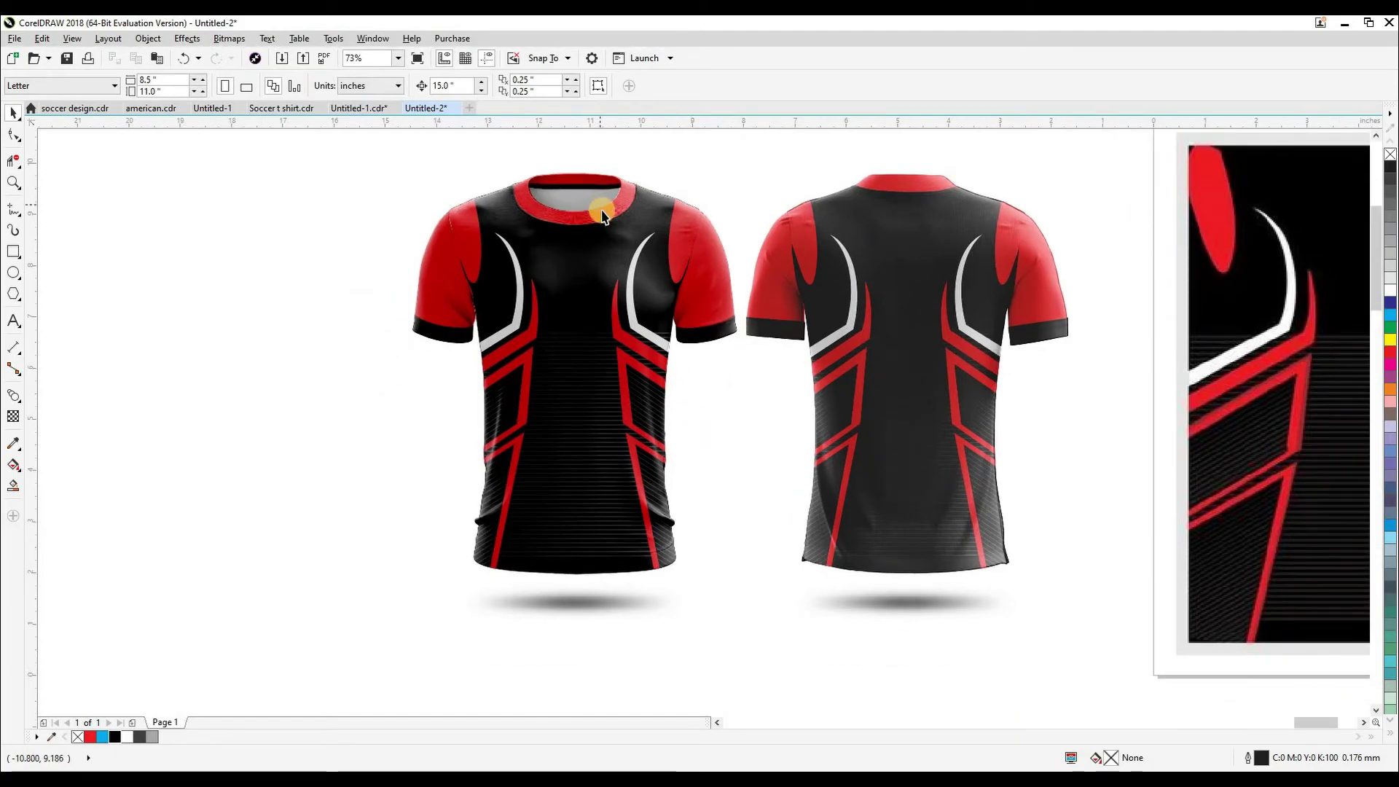
Step: Move the jersey pattern pieces from the far side of the workspace to near the shirt mockups
{"action": "key", "text": "F4"}
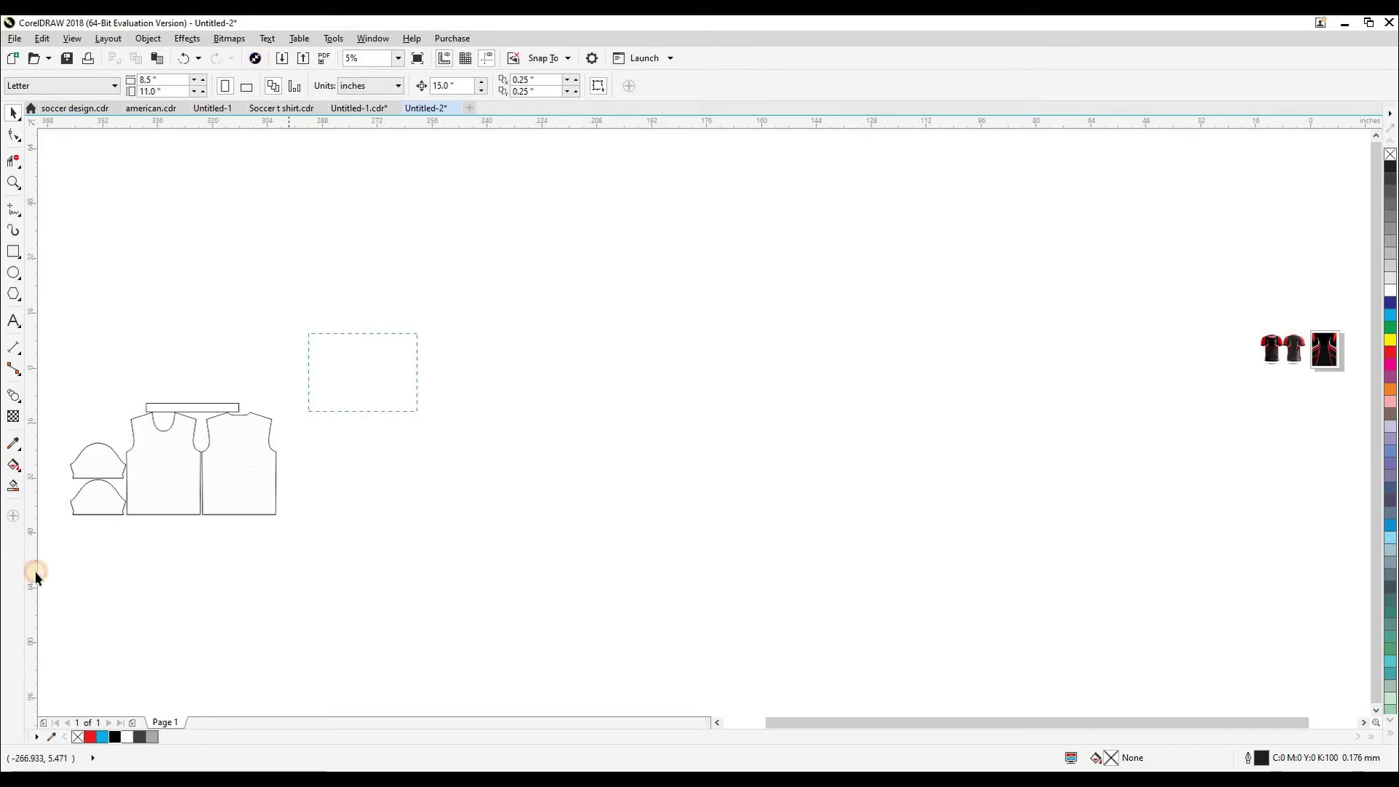
{"action": "left_click_drag", "start_coordinate": [417, 333], "coordinate": [40, 569]}
{"action": "scroll", "coordinate": [307, 484], "scroll_direction": "down", "scroll_amount": 1}
{"action": "left_click_drag", "start_coordinate": [307, 483], "coordinate": [752, 409]}
{"action": "scroll", "coordinate": [829, 432], "scroll_direction": "up", "scroll_amount": 3}
Step: Scale the front and back shirt mockups up together to about 79 by 54 inches
{"action": "scroll", "coordinate": [820, 390], "scroll_direction": "down", "scroll_amount": 1}
{"action": "left_click", "coordinate": [912, 481]}
{"action": "left_click_drag", "start_coordinate": [983, 531], "coordinate": [881, 359]}
{"action": "left_click_drag", "start_coordinate": [962, 482], "coordinate": [825, 176]}
{"action": "scroll", "coordinate": [746, 278], "scroll_direction": "down", "scroll_amount": 1}
Step: Place a copy of the enlarged shirt mockups to the left and move the other set clear of the pattern pieces
{"action": "left_click_drag", "start_coordinate": [769, 267], "coordinate": [334, 256]}
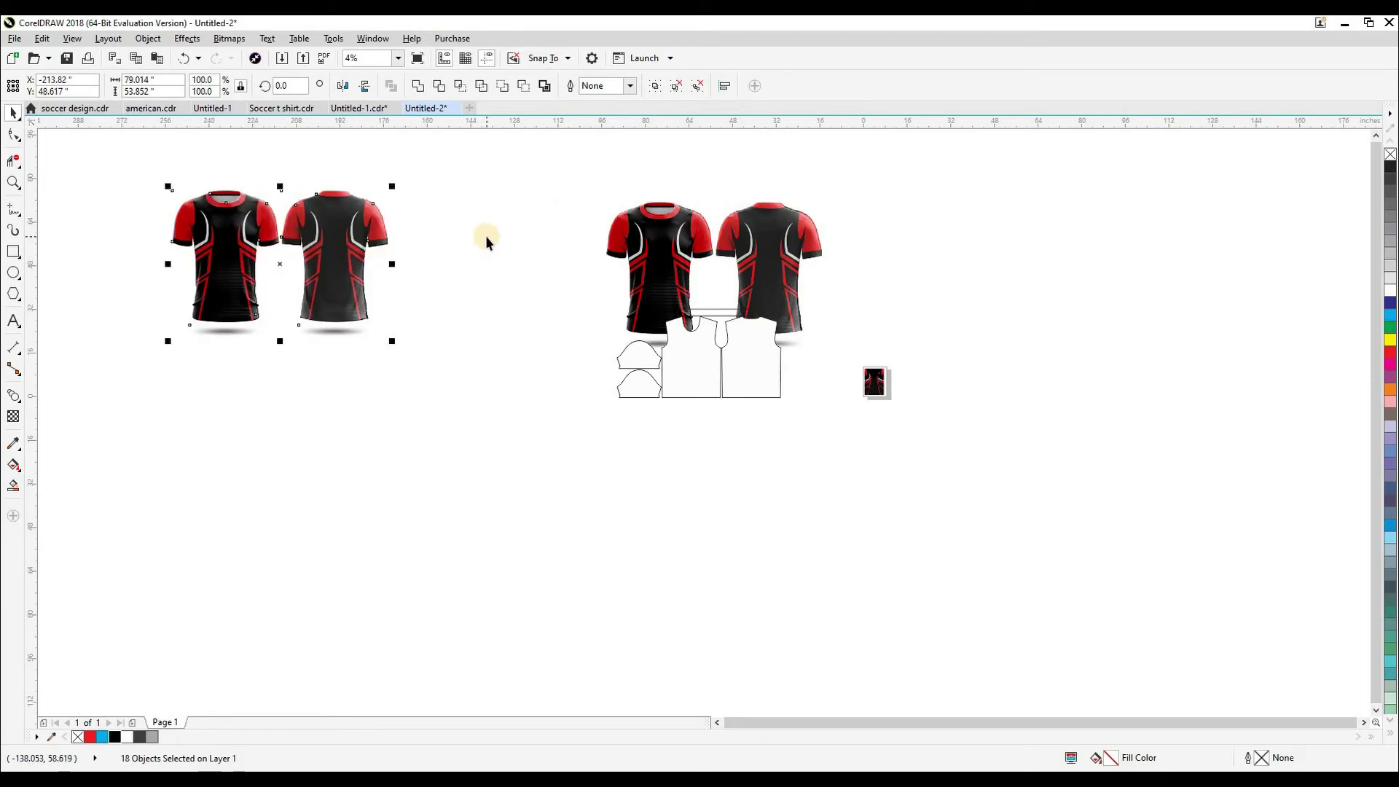
{"action": "key", "text": "ctrl+z"}
{"action": "left_click_drag", "start_coordinate": [632, 235], "coordinate": [414, 368]}
{"action": "key", "text": "F2"}
{"action": "left_click_drag", "start_coordinate": [368, 281], "coordinate": [828, 561]}
{"action": "left_click", "coordinate": [828, 560]}
Step: Strip the shading from the lower mockup copy, extract the front shirt's design group and place it below the pattern pieces
{"action": "left_click_drag", "start_coordinate": [613, 502], "coordinate": [677, 558]}
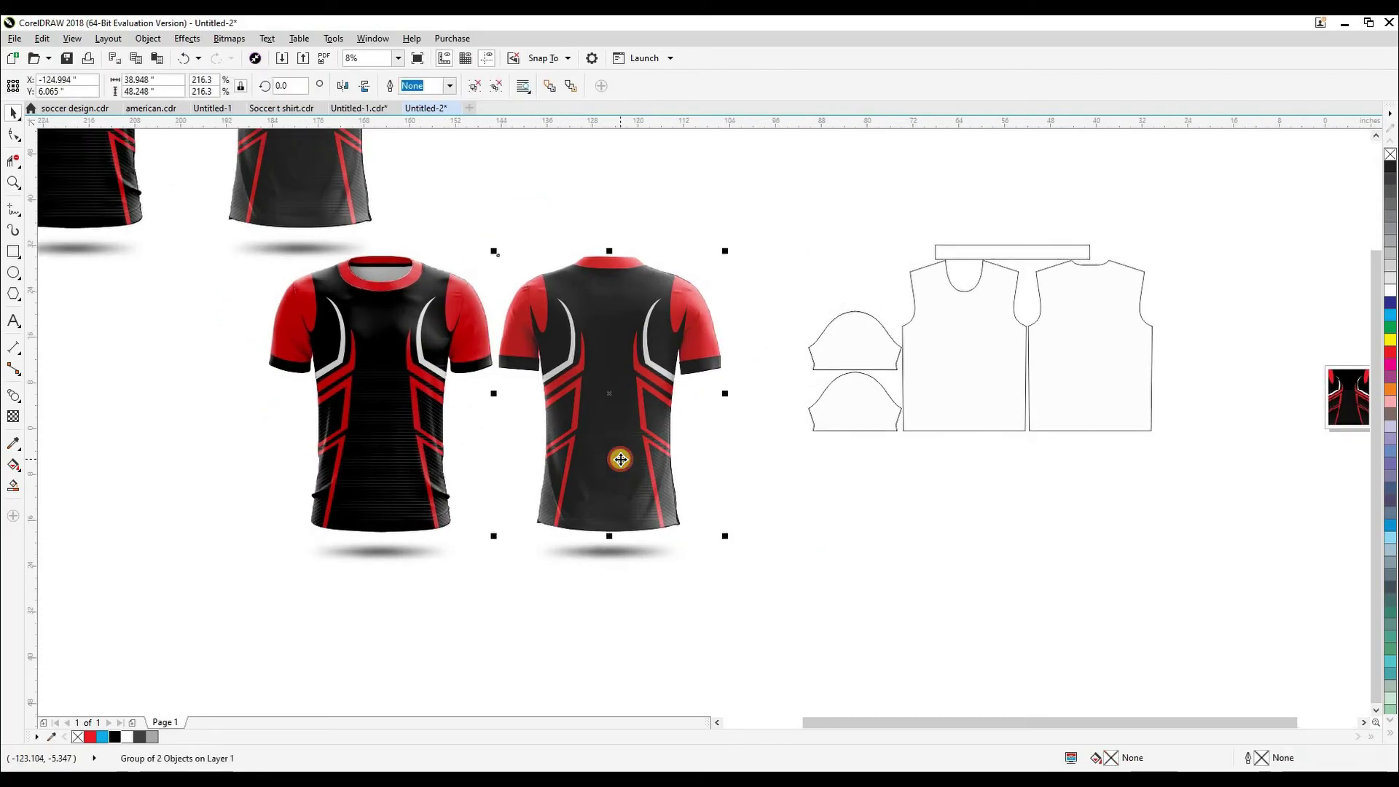
{"action": "left_click", "coordinate": [397, 447]}
{"action": "left_click_drag", "start_coordinate": [398, 441], "coordinate": [1022, 625]}
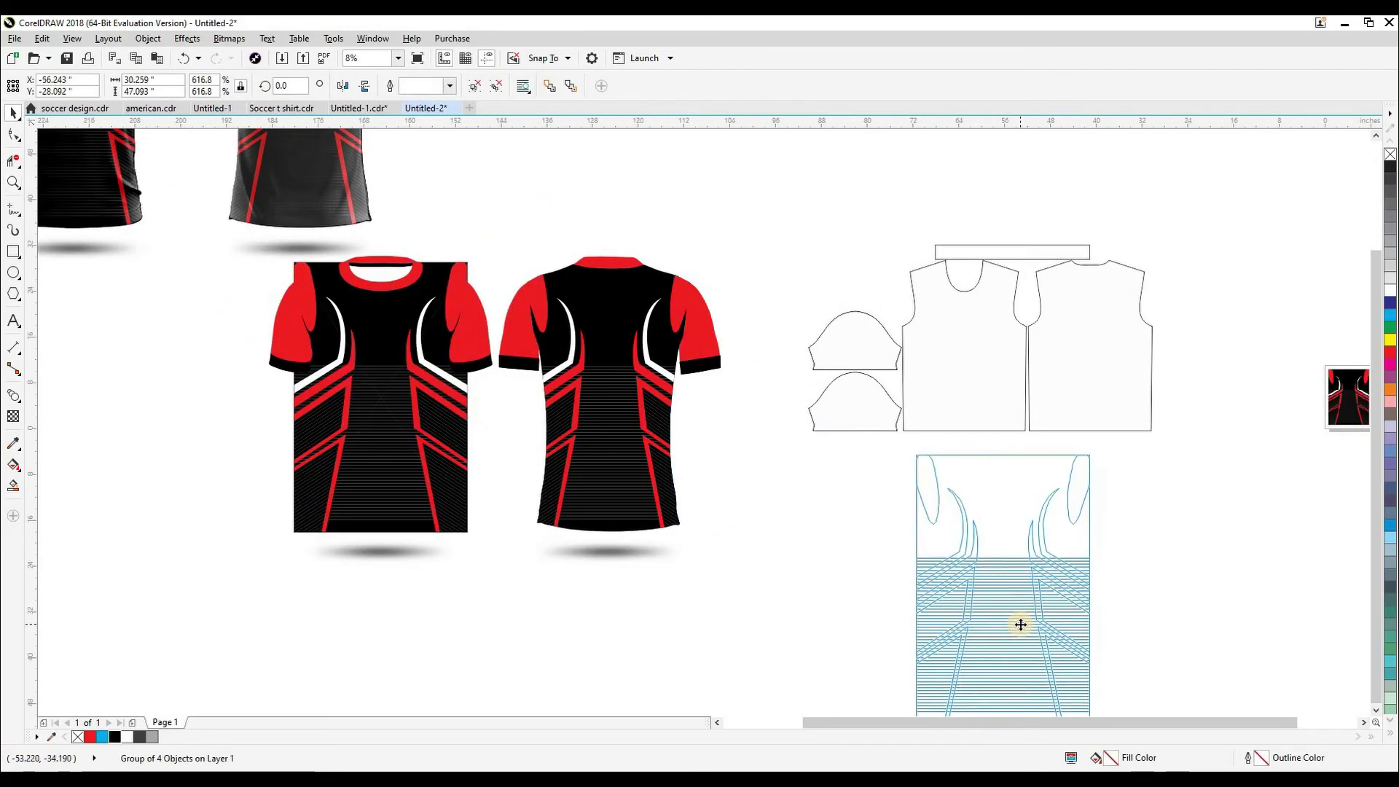
Step: Box the front body piece with a rectangle, resize the design to 21.634 by 29.76 inches and align it centred over the piece
{"action": "left_click", "coordinate": [982, 413]}
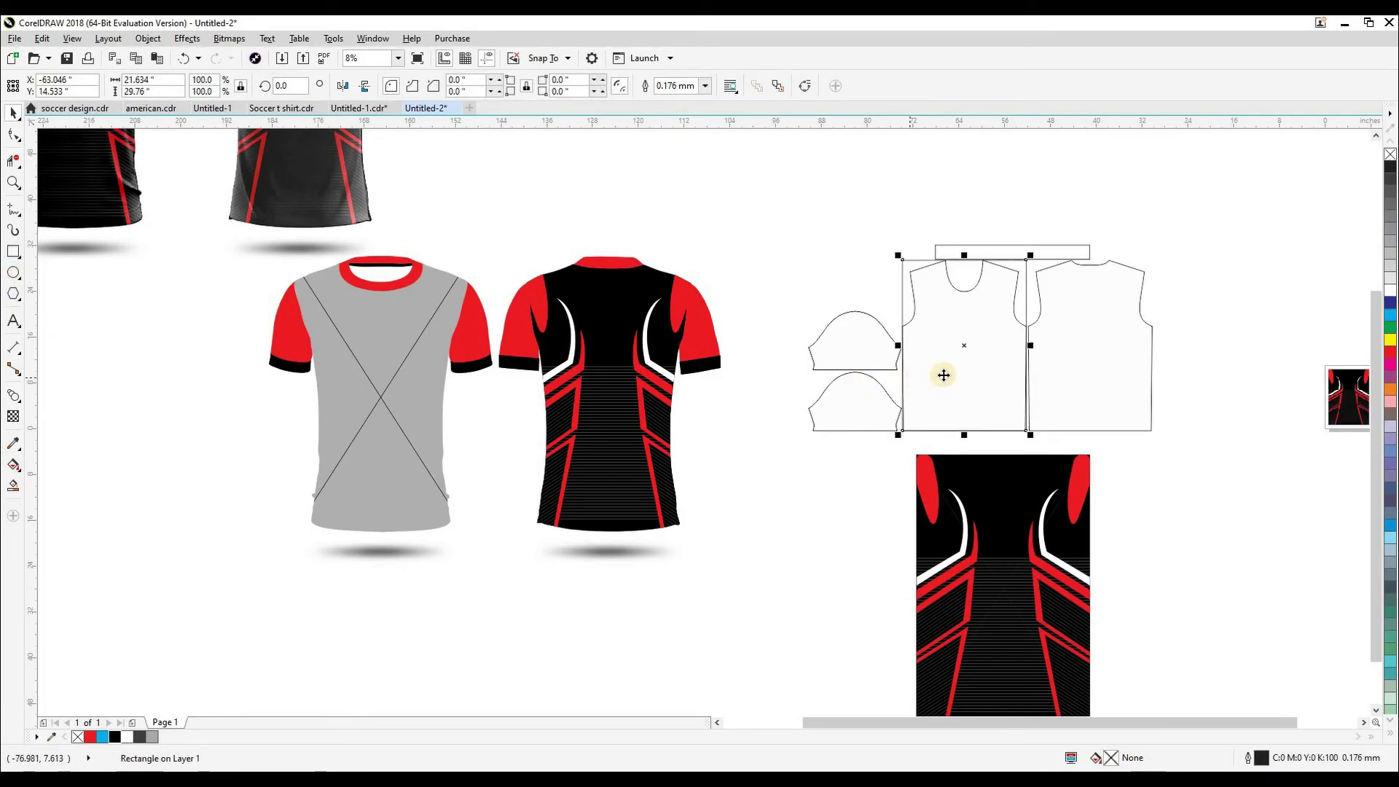
{"action": "left_click", "coordinate": [993, 524]}
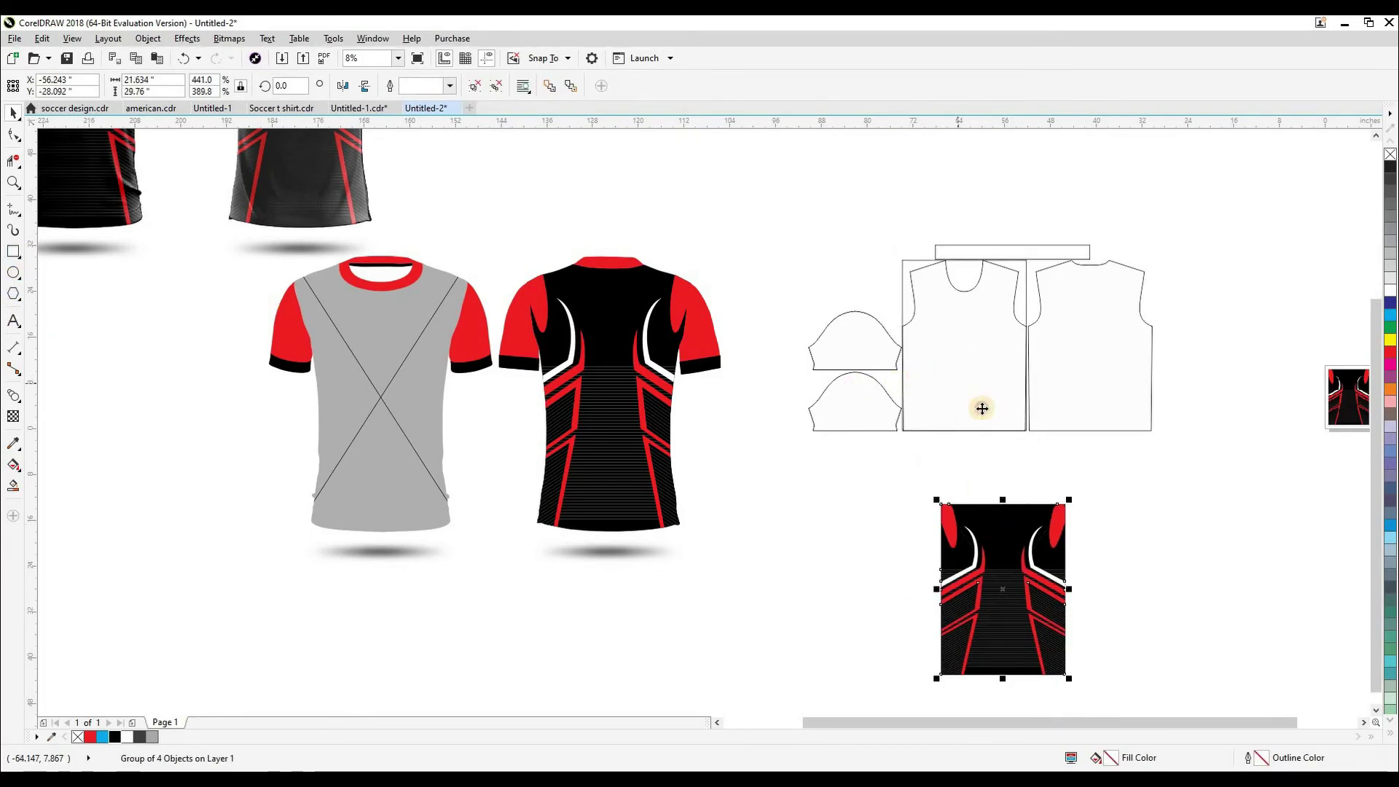
{"action": "left_click", "coordinate": [981, 408], "text": "shift"}
{"action": "key", "text": "c"}
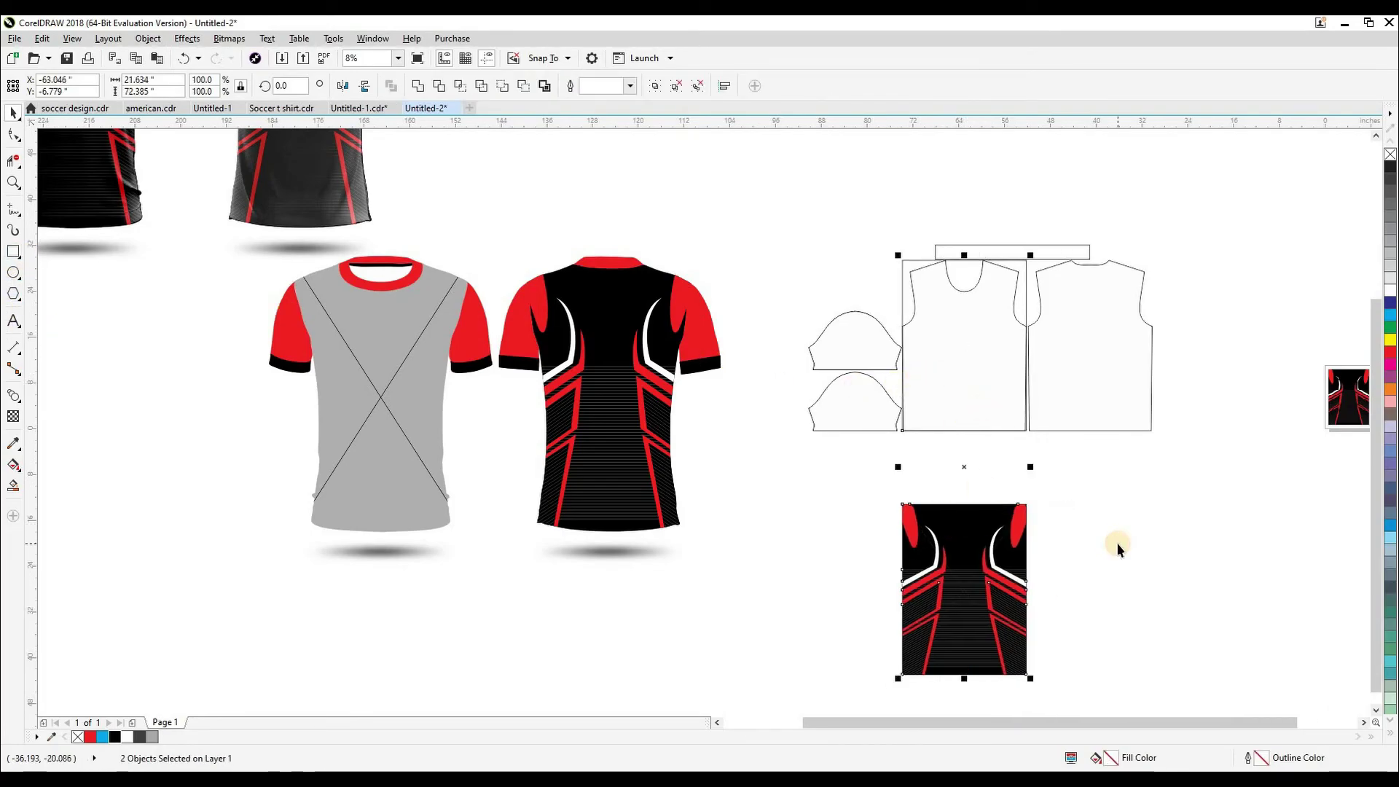
{"action": "key", "text": "e"}
{"action": "left_click", "coordinate": [1116, 542]}
{"action": "left_click", "coordinate": [1007, 288]}
{"action": "left_click", "coordinate": [1068, 510]}
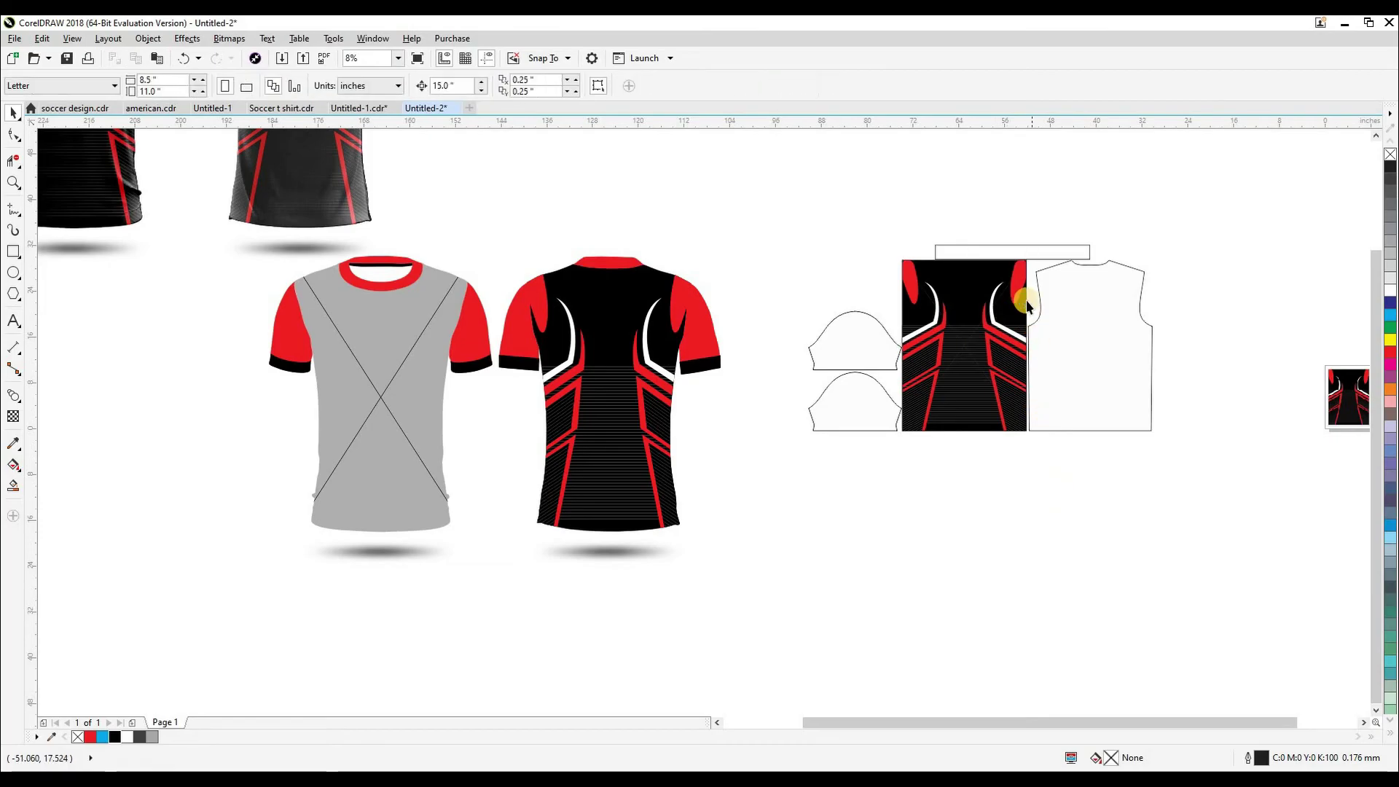
Step: Move the fitted design 30 inches down in wireframe view and delete the helper rectangle around the front piece
{"action": "scroll", "coordinate": [1030, 303], "scroll_direction": "up", "scroll_amount": 3}
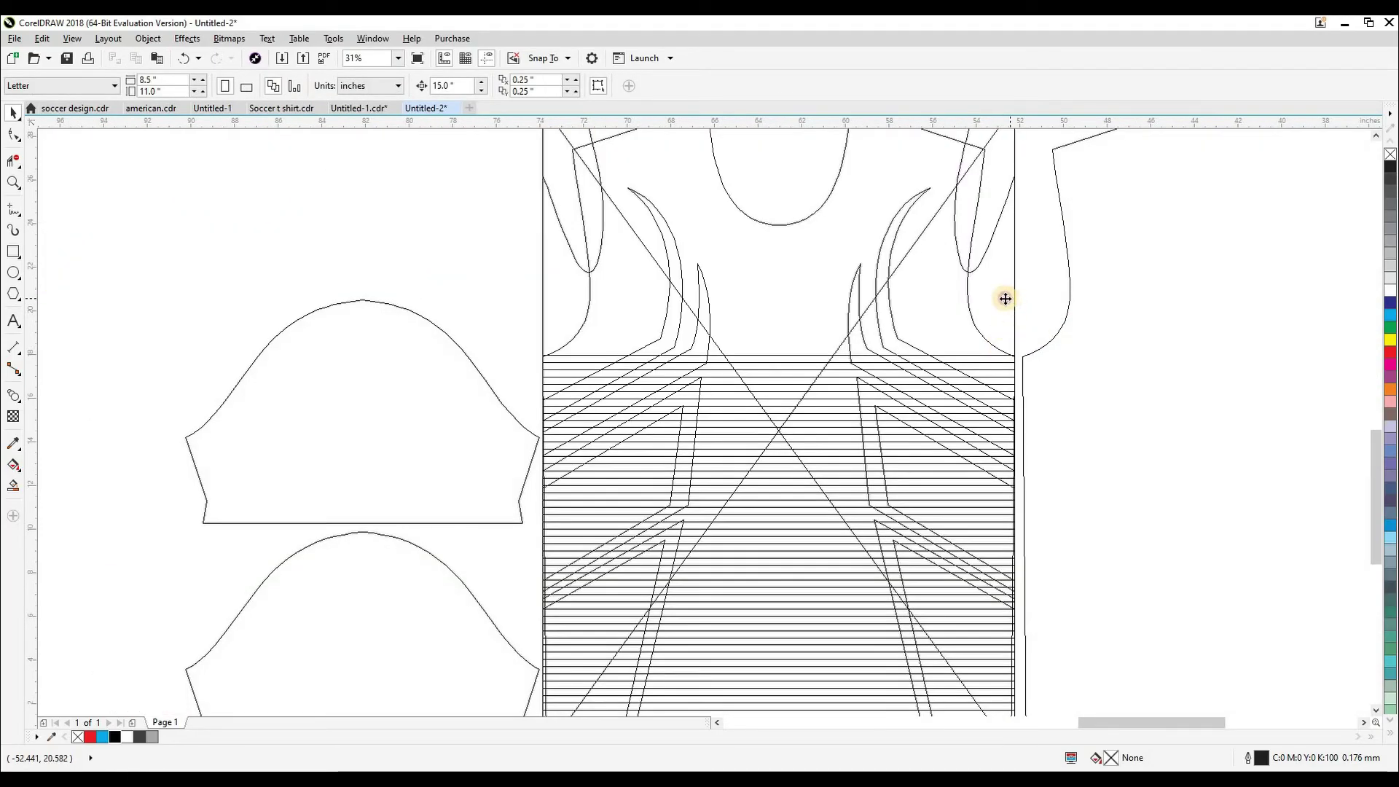
{"action": "scroll", "coordinate": [1010, 299], "scroll_direction": "down", "scroll_amount": 3}
{"action": "left_click", "coordinate": [1000, 302]}
{"action": "key", "text": "Down"}
{"action": "key", "text": "Down"}
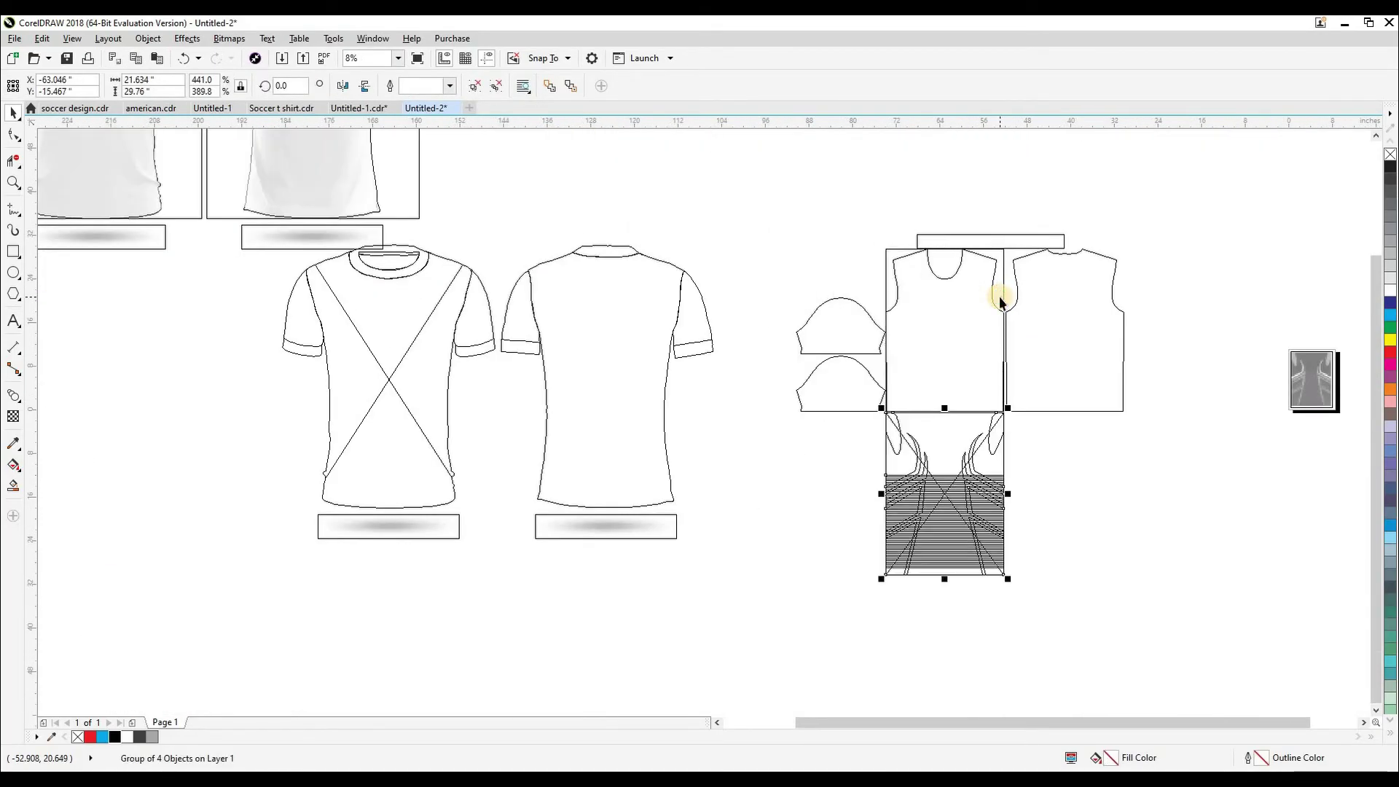
{"action": "left_click", "coordinate": [1000, 288]}
{"action": "key", "text": "Delete"}
Step: Ungroup the design, move it back up 30 inches and PowerClip it inside the front body piece
{"action": "left_click", "coordinate": [987, 443]}
{"action": "left_click_drag", "start_coordinate": [989, 443], "coordinate": [995, 426]}
{"action": "key", "text": "ctrl+u"}
{"action": "key", "text": "Up"}
{"action": "key", "text": "Up"}
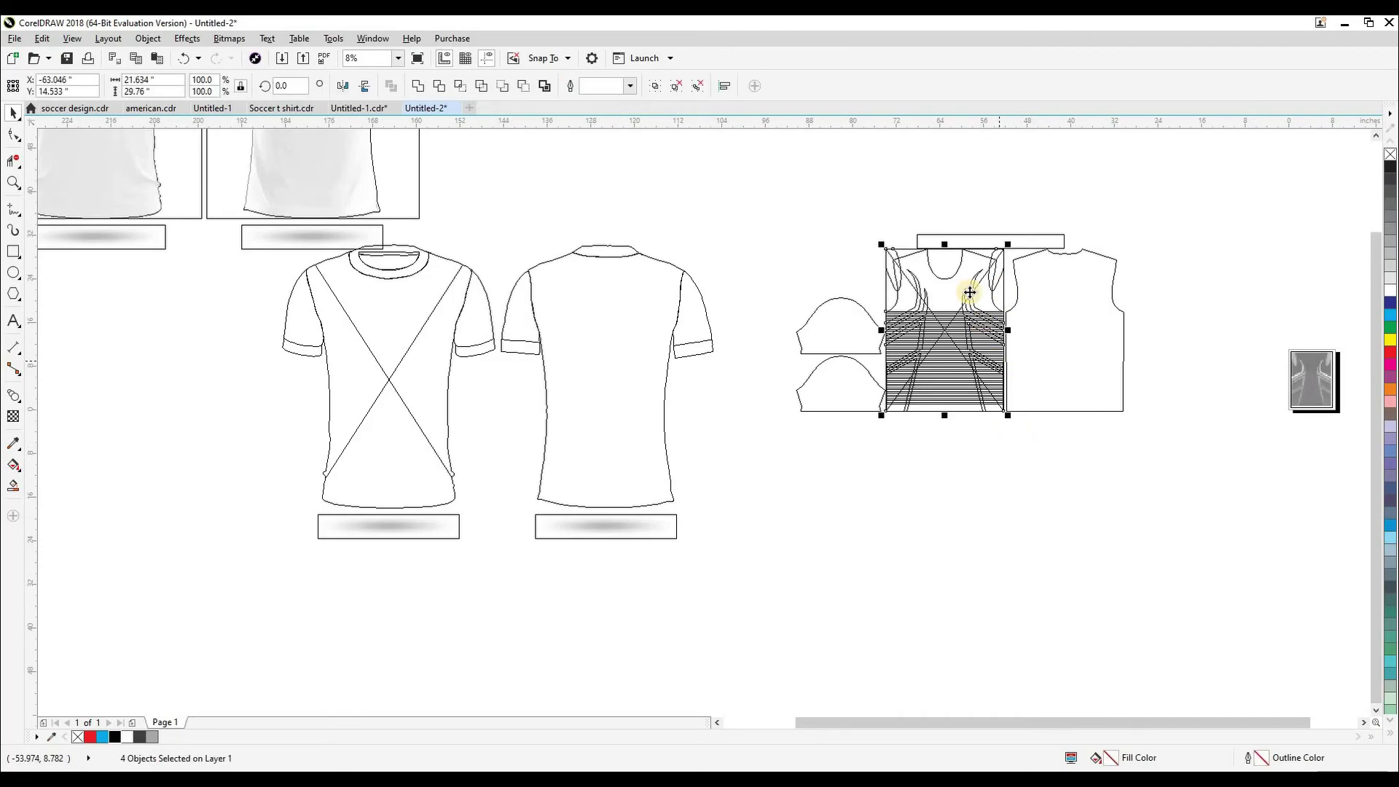
{"action": "scroll", "coordinate": [982, 321], "scroll_direction": "up", "scroll_amount": 4}
{"action": "left_click", "coordinate": [981, 207]}
{"action": "left_click", "coordinate": [536, 317]}
{"action": "scroll", "coordinate": [708, 326], "scroll_direction": "down", "scroll_amount": 1}
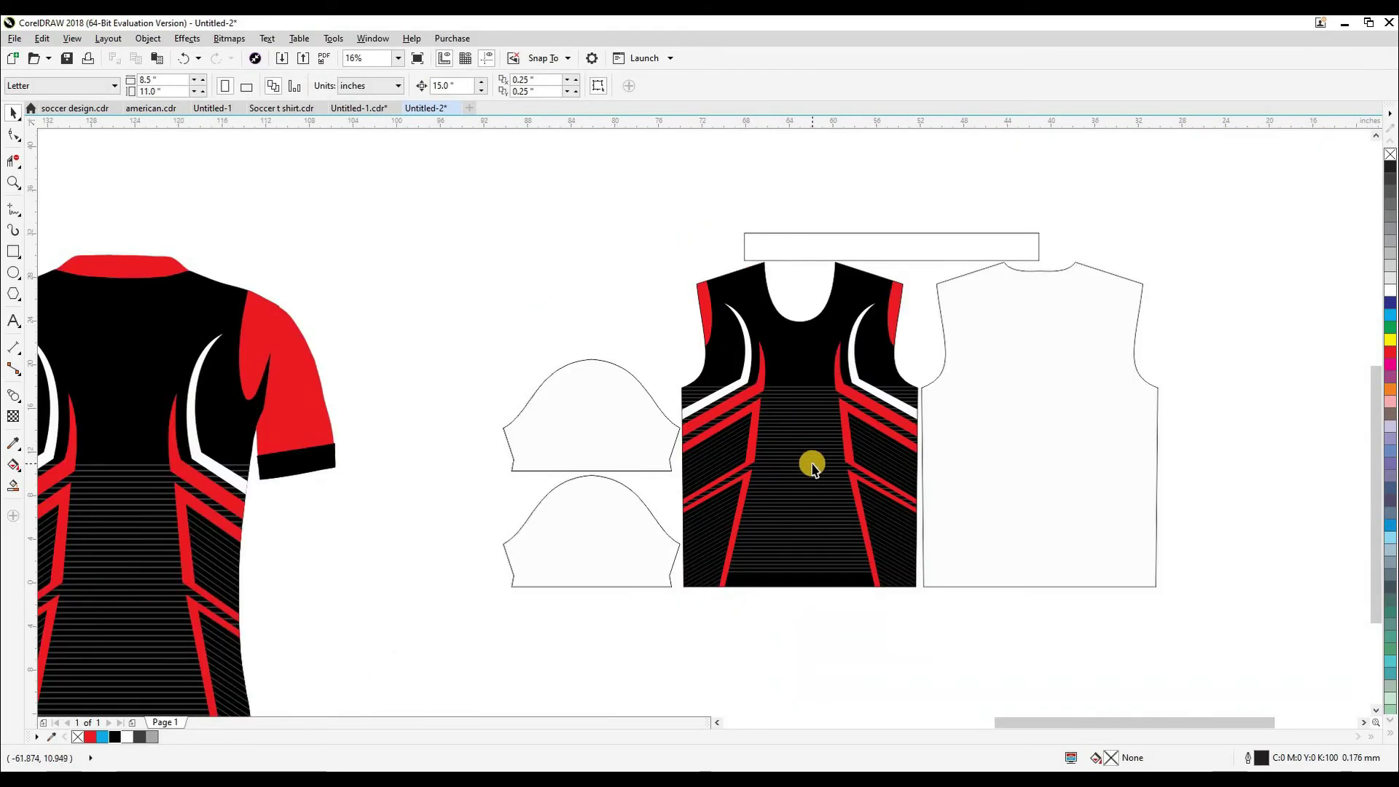
Step: Copy the design from inside the front piece's PowerClip and place the copy below the back body piece
{"action": "scroll", "coordinate": [813, 468], "scroll_direction": "down", "scroll_amount": 1}
{"action": "left_click_drag", "start_coordinate": [631, 292], "coordinate": [958, 585]}
{"action": "left_click", "coordinate": [778, 502]}
{"action": "double_click", "coordinate": [777, 502]}
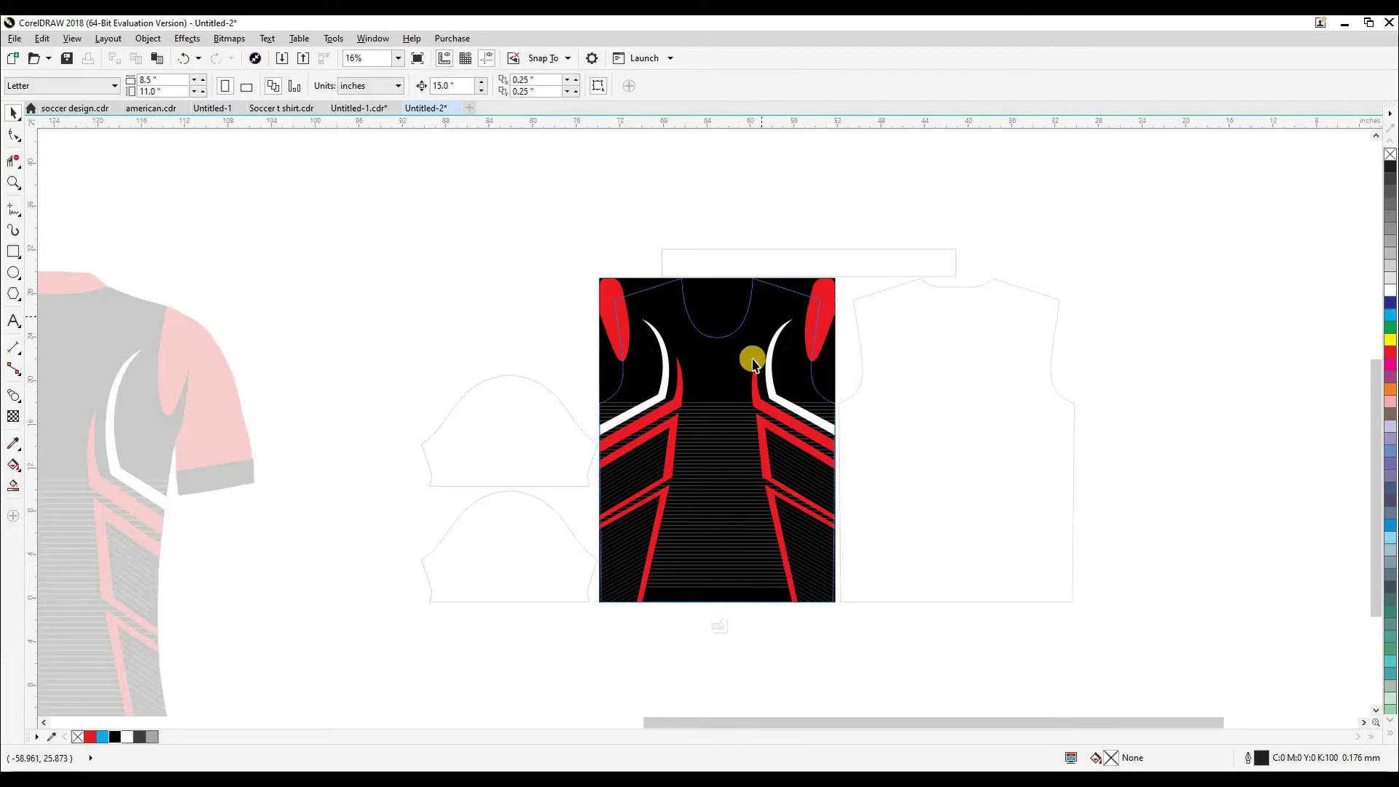
{"action": "left_click", "coordinate": [744, 439]}
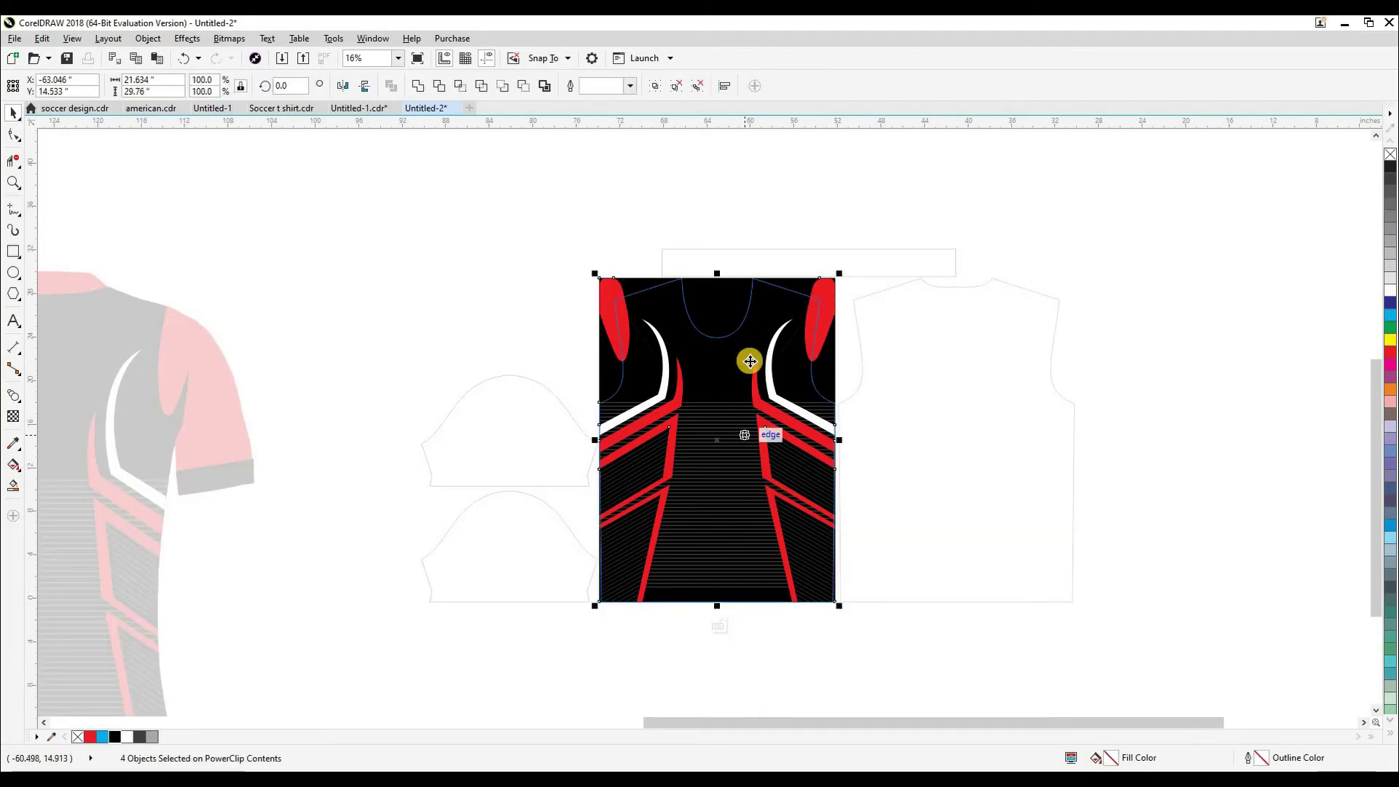
{"action": "left_click", "coordinate": [712, 212], "text": "ctrl"}
{"action": "left_click", "coordinate": [738, 313]}
{"action": "scroll", "coordinate": [738, 313], "scroll_direction": "down", "scroll_amount": 1}
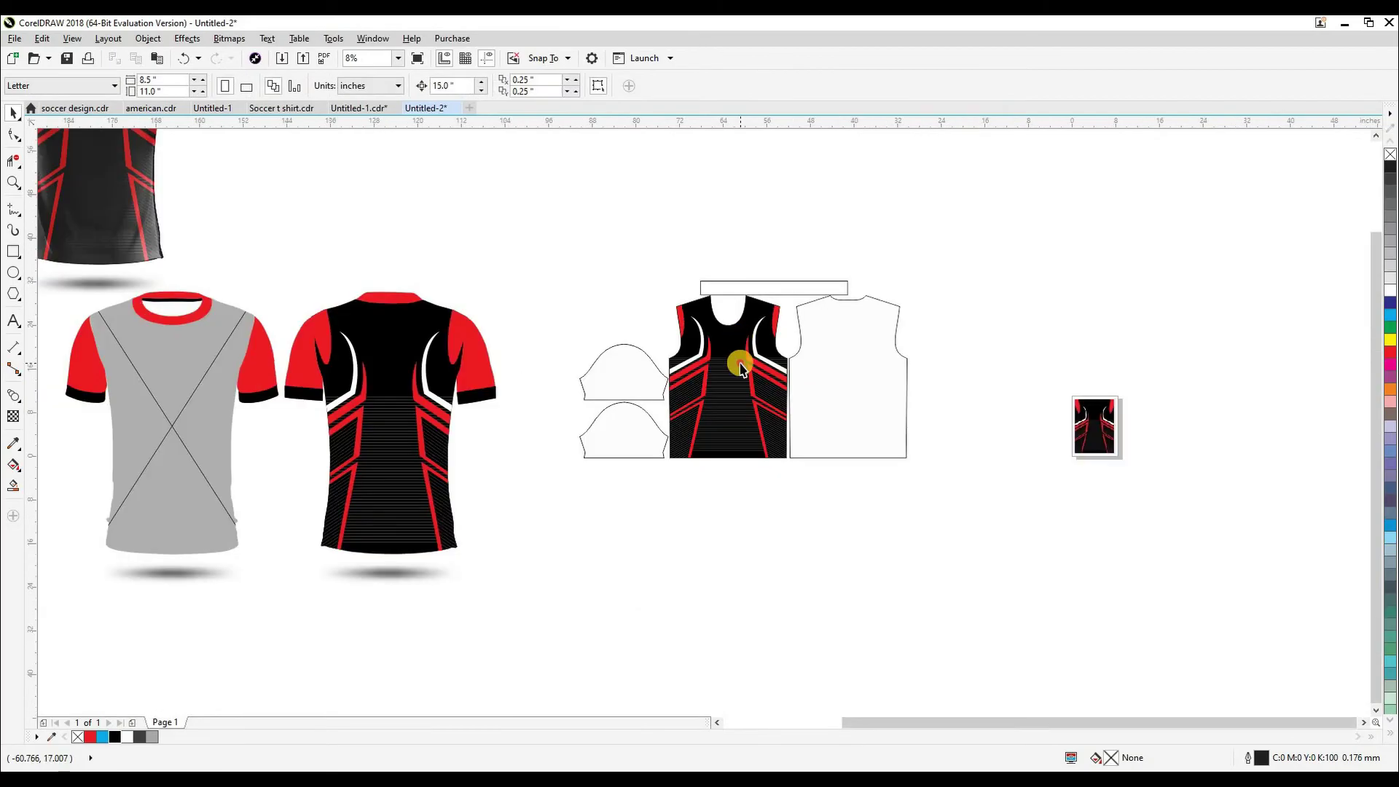
{"action": "left_click", "coordinate": [740, 362], "text": "ctrl"}
{"action": "left_click_drag", "start_coordinate": [739, 362], "coordinate": [935, 555]}
Step: Match the design copy to 21.634 by 29.76 inches with a temporary rectangle around the back piece, and delete the rectangle
{"action": "left_click", "coordinate": [902, 472]}
{"action": "left_click", "coordinate": [874, 420]}
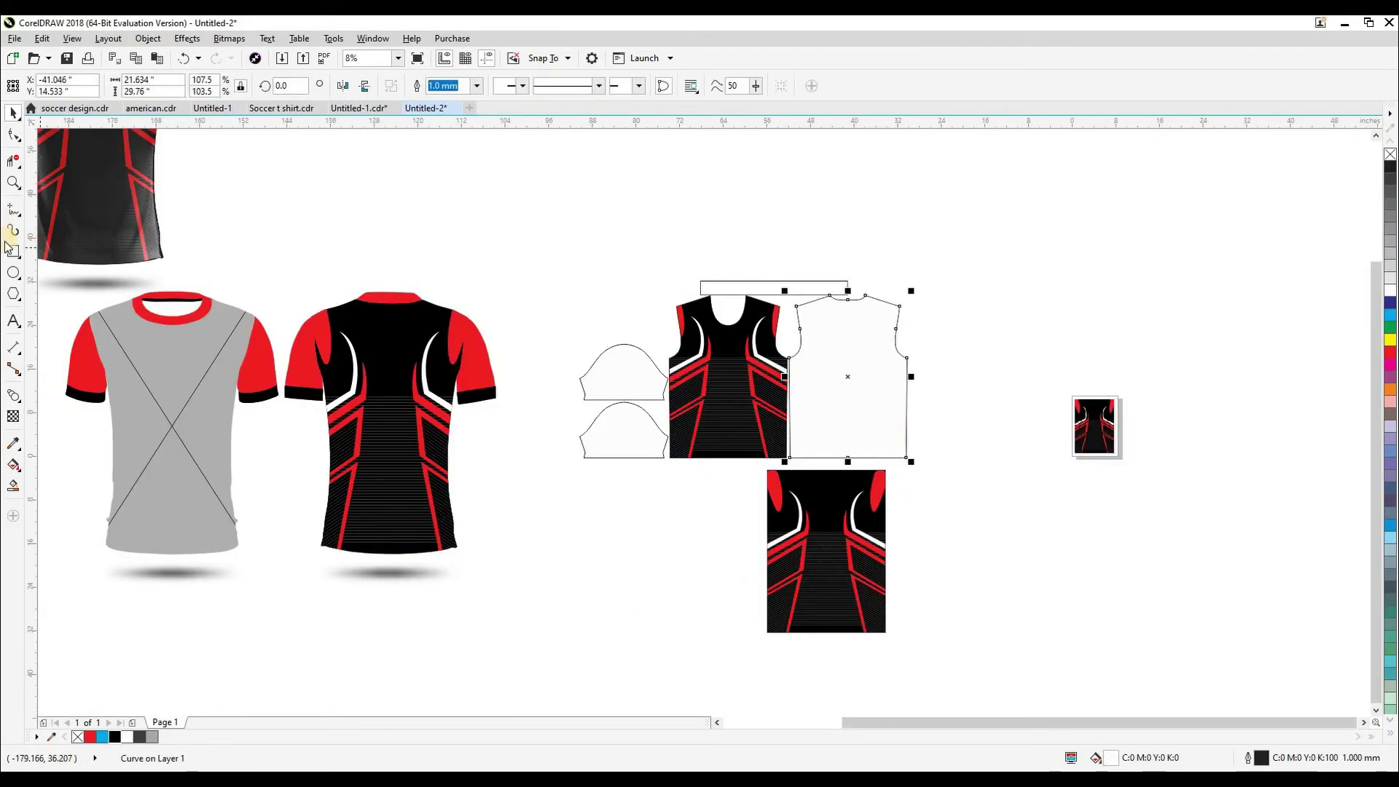
{"action": "left_click", "coordinate": [10, 250]}
{"action": "left_click", "coordinate": [800, 555]}
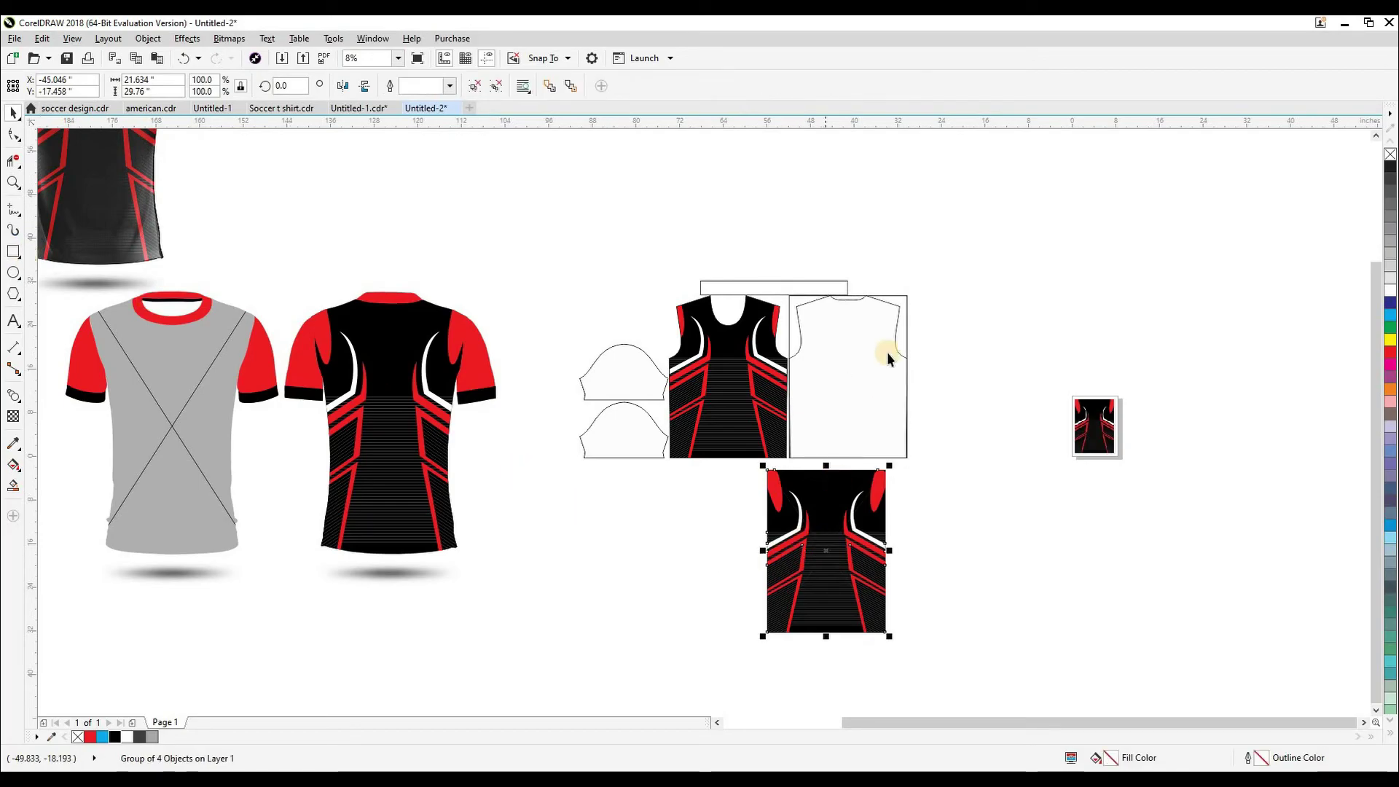
{"action": "left_click", "coordinate": [906, 313]}
{"action": "key", "text": "Delete"}
Step: Align the design copy centred on the back body piece and move it 33 inches straight down
{"action": "left_click", "coordinate": [826, 511]}
{"action": "left_click", "coordinate": [858, 397], "text": "shift"}
{"action": "key", "text": "c"}
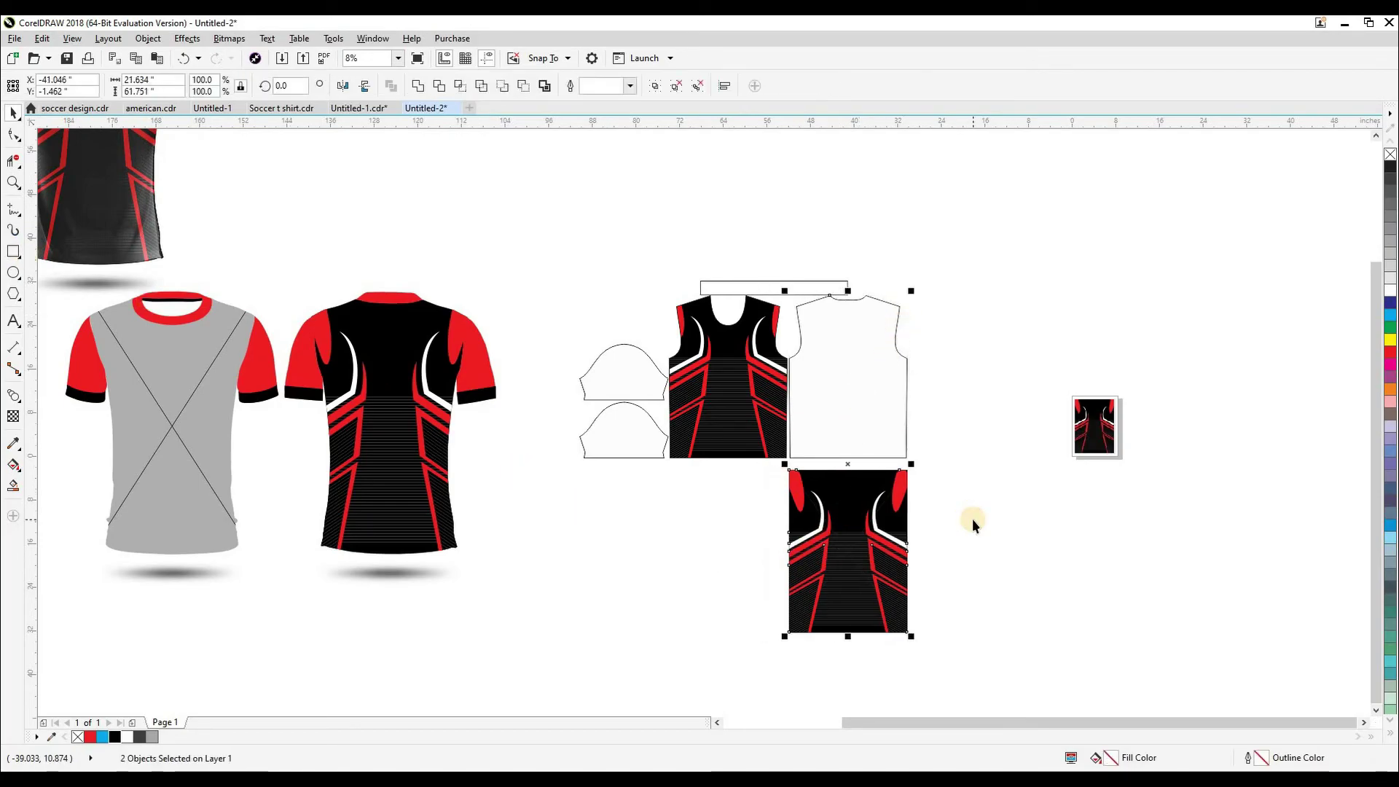
{"action": "key", "text": "e"}
{"action": "left_click", "coordinate": [972, 517]}
{"action": "left_click", "coordinate": [907, 309]}
{"action": "key", "text": "shift+n"}
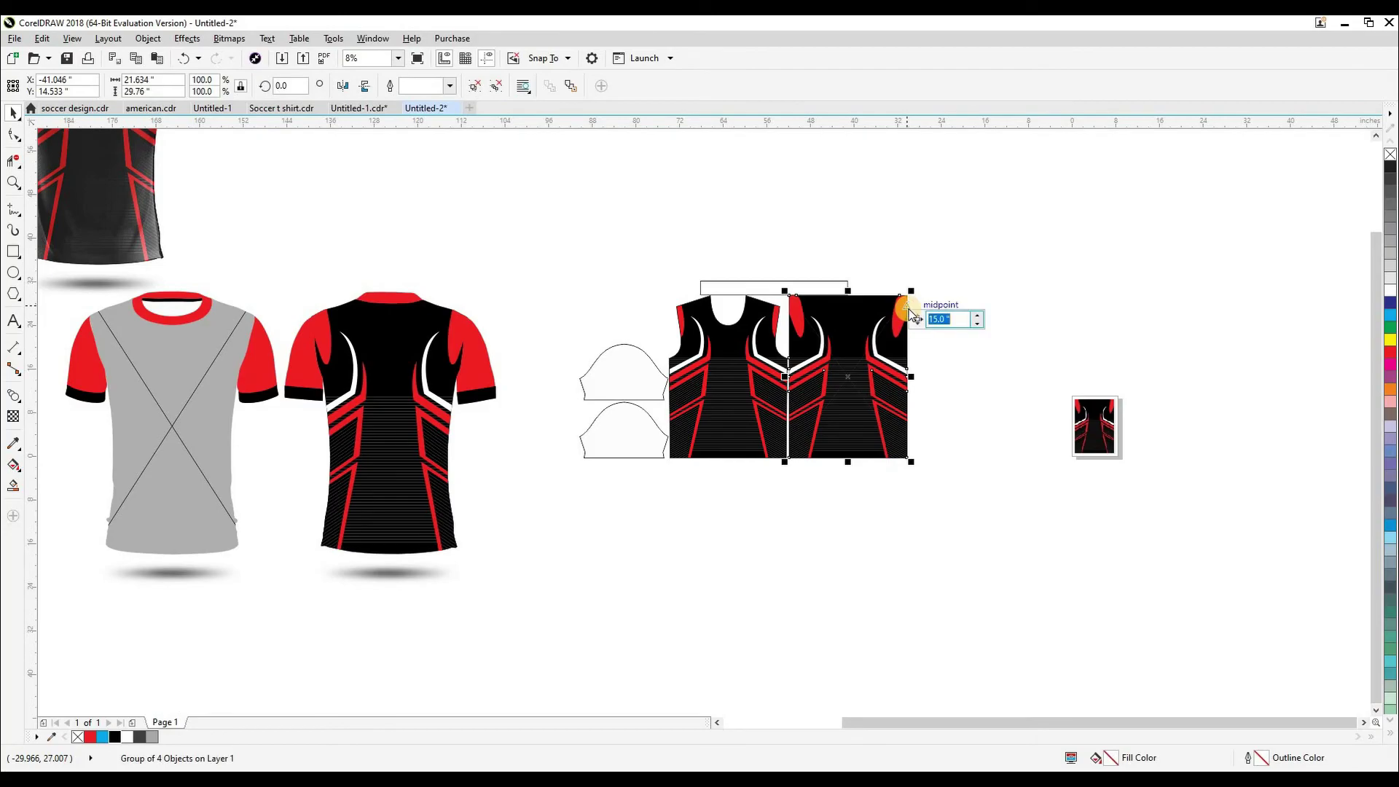
{"action": "key", "text": "Escape"}
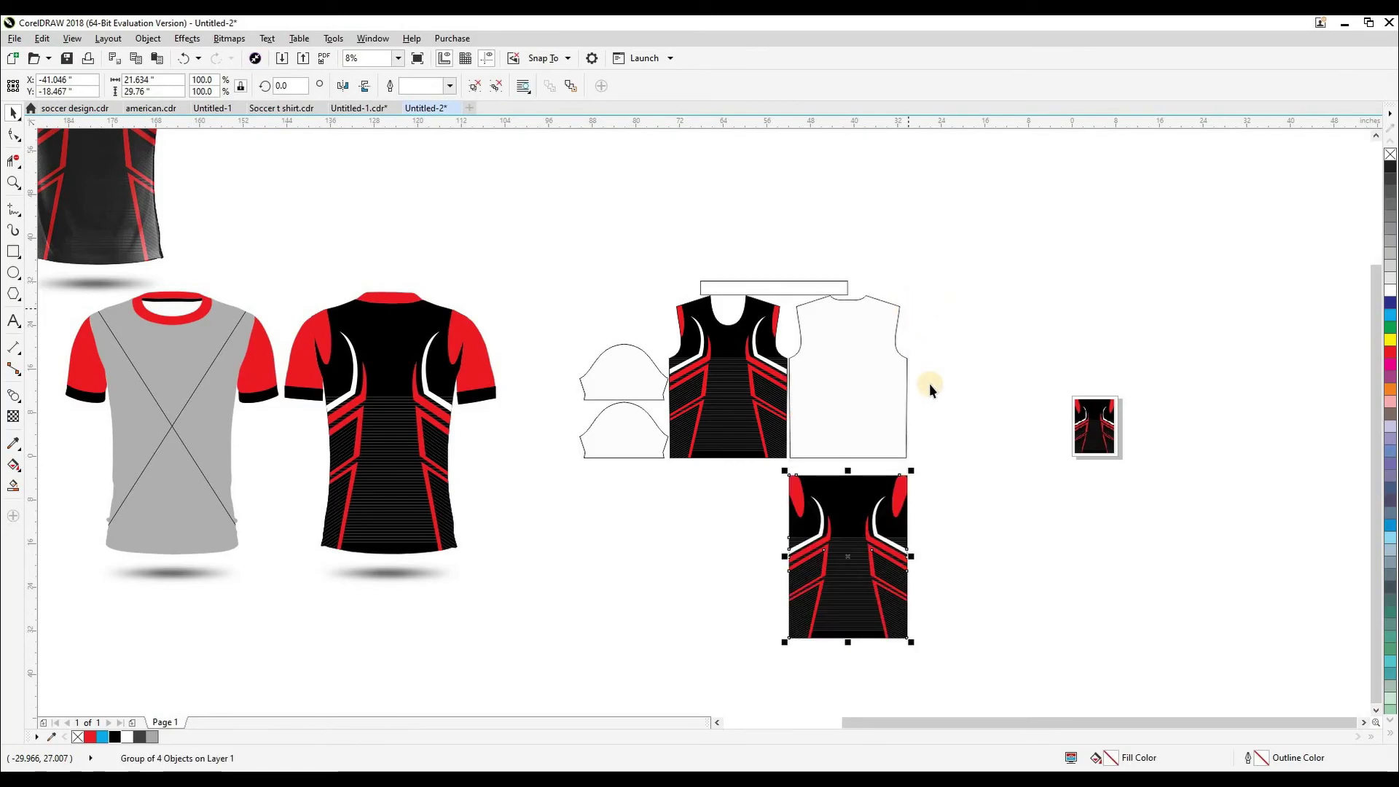
Step: Ungroup the design copy, move it up 33 inches and PowerClip it inside the back body piece
{"action": "key", "text": "ctrl+u"}
{"action": "key", "text": "Up"}
{"action": "key", "text": "shift+Page_Down"}
{"action": "scroll", "coordinate": [871, 315], "scroll_direction": "up", "scroll_amount": 2}
{"action": "left_click", "coordinate": [871, 314]}
{"action": "scroll", "coordinate": [871, 314], "scroll_direction": "down", "scroll_amount": 2}
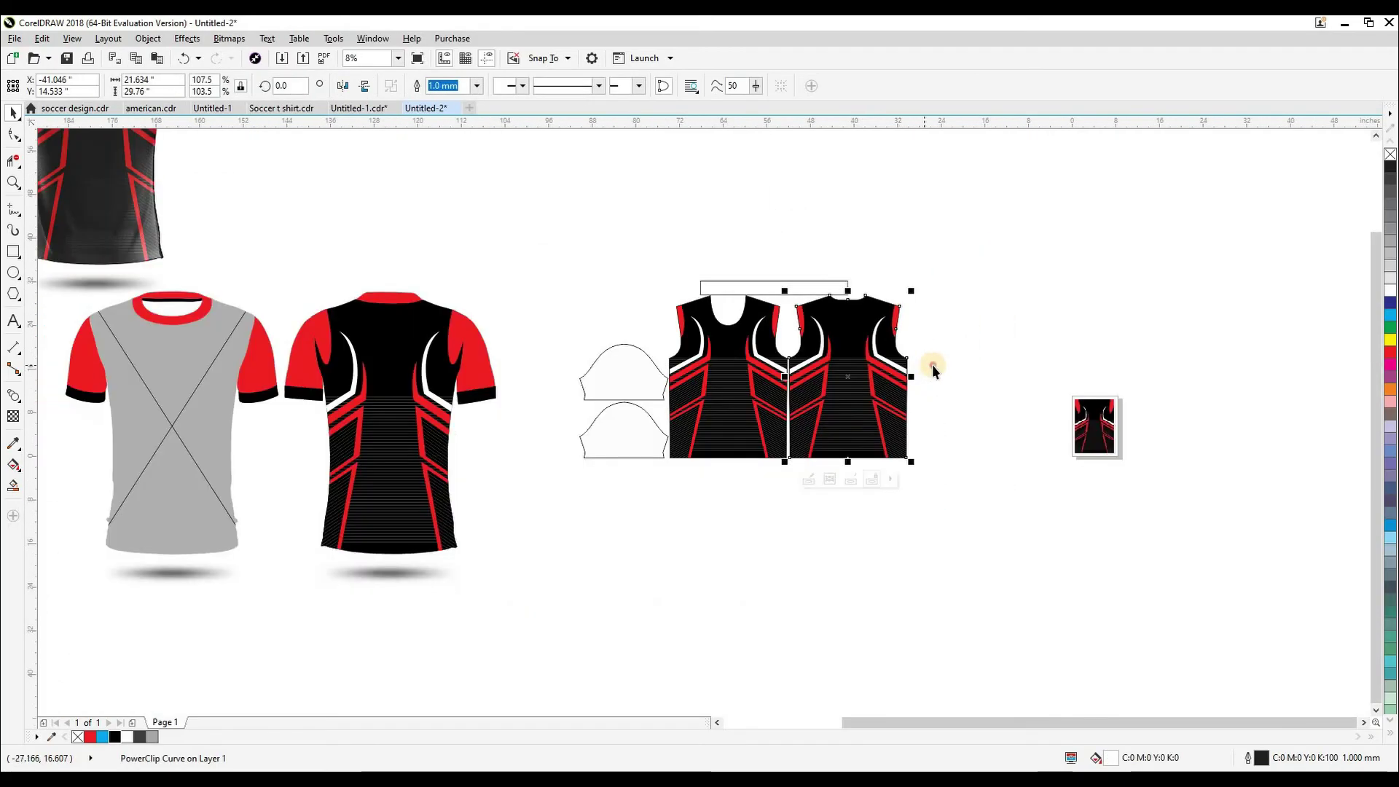
{"action": "left_click", "coordinate": [933, 365]}
Step: Fill both sleeve pieces and the collar strip with the jersey's red
{"action": "left_click_drag", "start_coordinate": [598, 476], "coordinate": [747, 507]}
{"action": "left_click", "coordinate": [362, 456]}
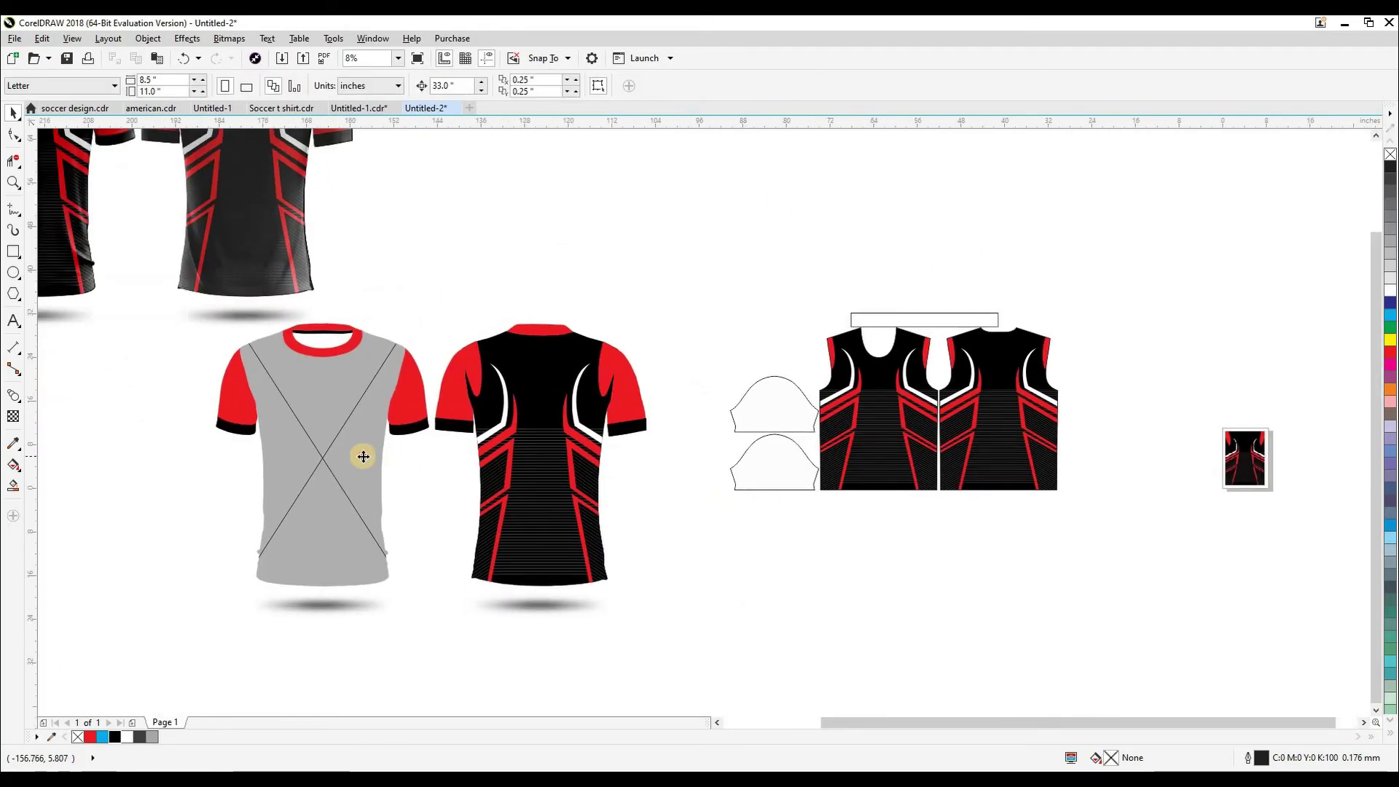
{"action": "left_click", "coordinate": [546, 501]}
{"action": "left_click", "coordinate": [681, 611]}
{"action": "left_click", "coordinate": [772, 448]}
{"action": "left_click", "coordinate": [773, 389], "text": "shift"}
{"action": "key", "text": "ctrl+shift+e"}
{"action": "left_click", "coordinate": [628, 403]}
{"action": "left_click", "coordinate": [868, 321]}
{"action": "key", "text": "ctrl+shift+e"}
{"action": "left_click", "coordinate": [785, 401]}
{"action": "left_click", "coordinate": [712, 409]}
Step: Draw a rectangle about 15.61 by 1.031 inches along the upper sleeve's hem
{"action": "key", "text": "F2"}
{"action": "left_click_drag", "start_coordinate": [700, 387], "coordinate": [829, 482]}
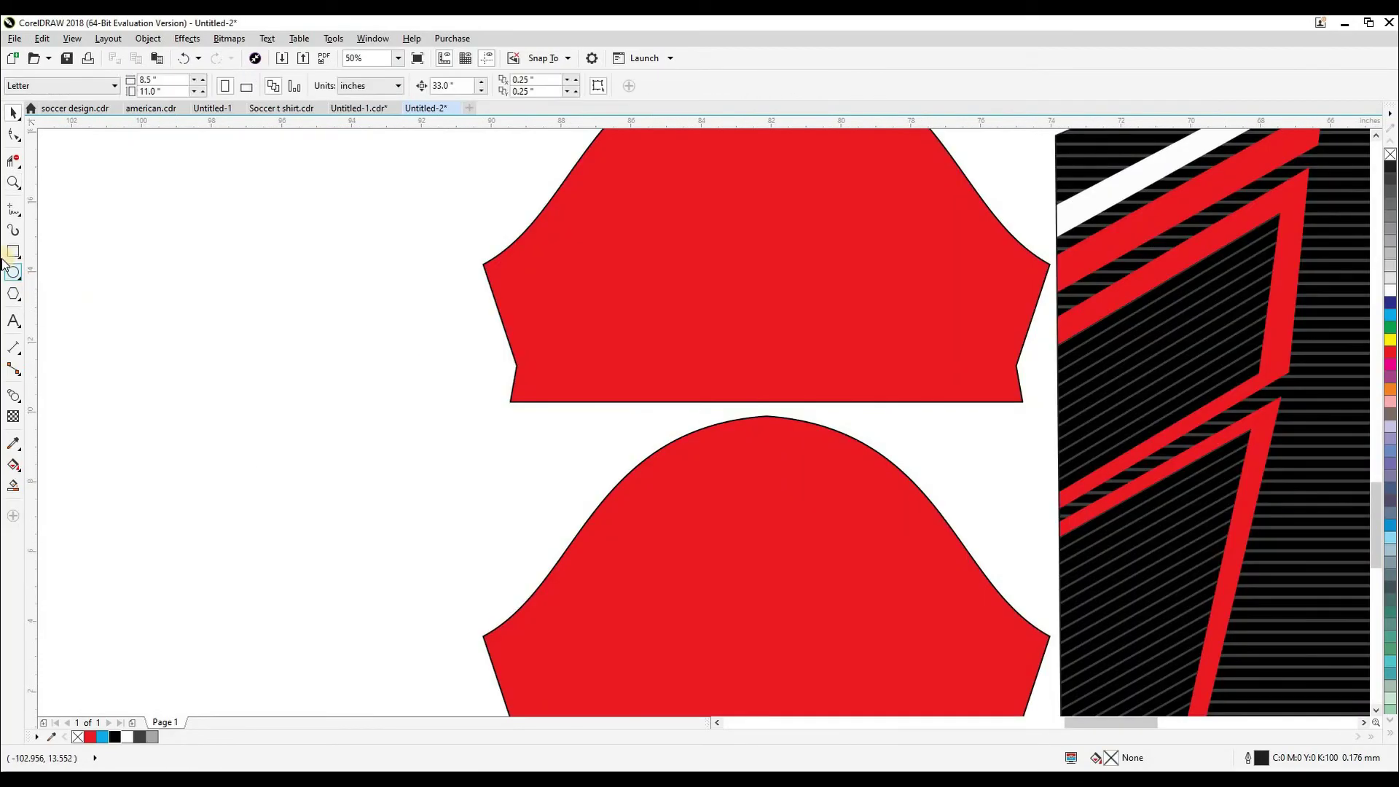
{"action": "left_click_drag", "start_coordinate": [922, 393], "coordinate": [927, 400]}
{"action": "left_click_drag", "start_coordinate": [1070, 385], "coordinate": [1071, 385]}
{"action": "key", "text": "space"}
Step: Fill the hem rectangle black without an outline and centre it horizontally on the upper sleeve
{"action": "left_click", "coordinate": [919, 323]}
{"action": "left_click", "coordinate": [1019, 385]}
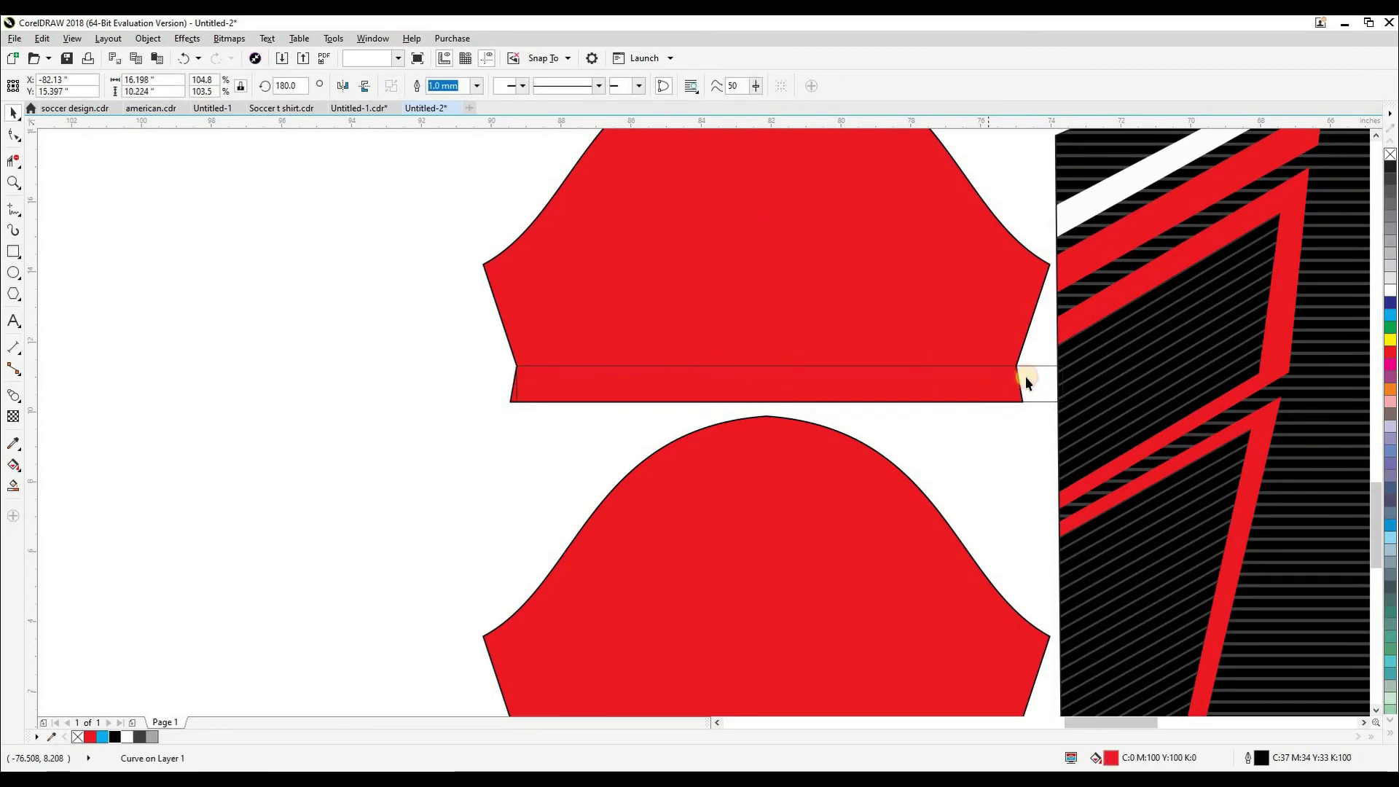
{"action": "left_click", "coordinate": [73, 737]}
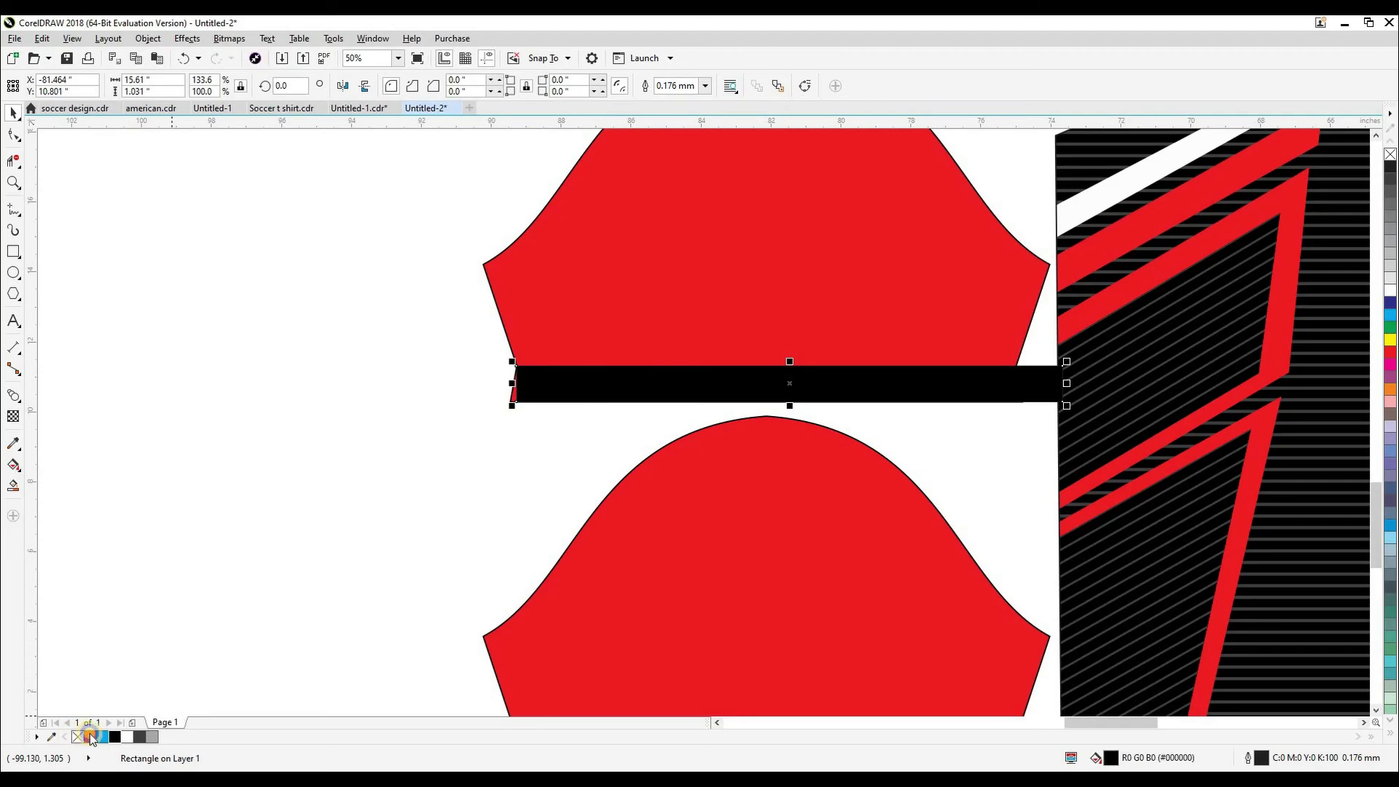
{"action": "left_click", "coordinate": [637, 314], "text": "shift"}
{"action": "key", "text": "c"}
{"action": "left_click", "coordinate": [499, 487]}
{"action": "left_click", "coordinate": [611, 371]}
Step: Heighten the cuff band: stack a copy above it, raise the copy 0.5 cm, delete the original and stretch the copy to the hem
{"action": "left_click_drag", "start_coordinate": [765, 405], "coordinate": [774, 341]}
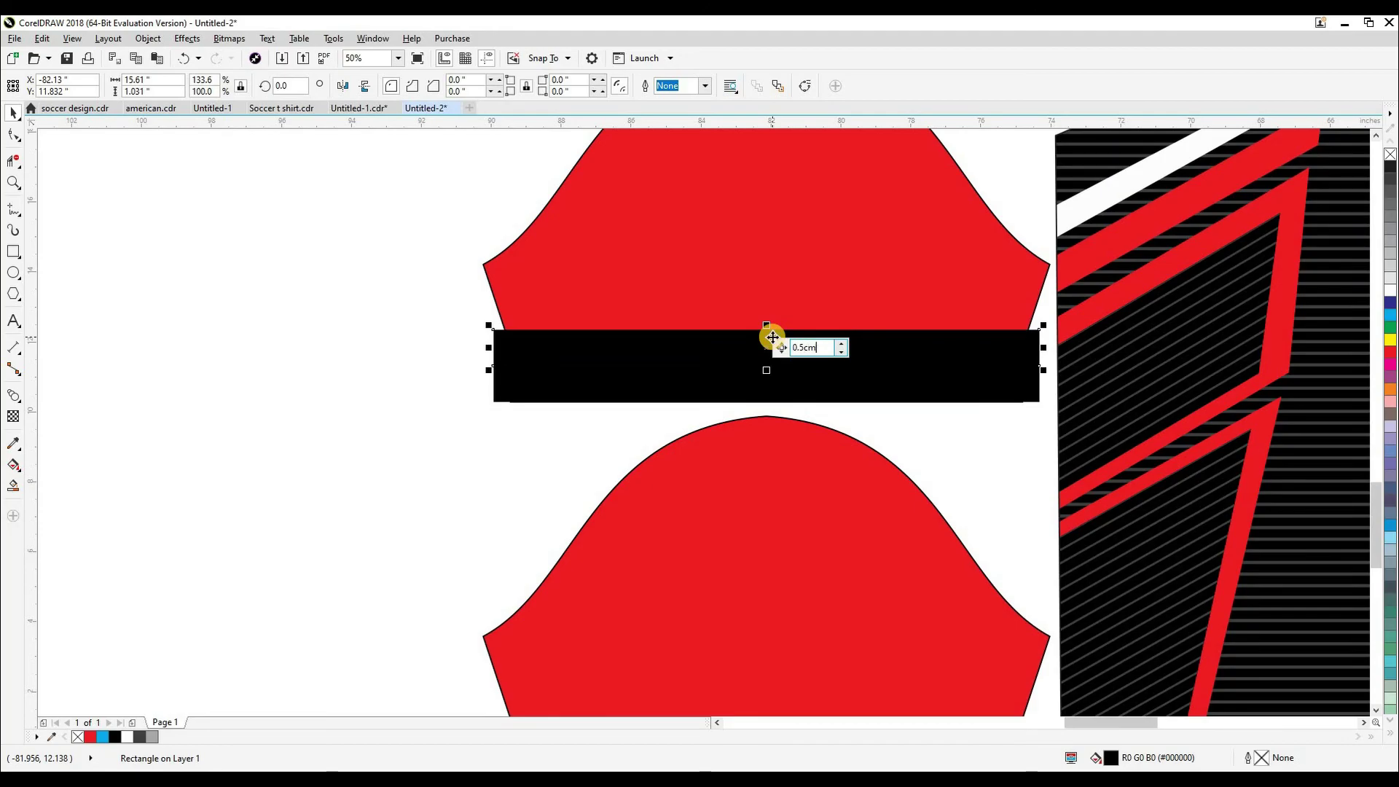
{"action": "key", "text": "Return"}
{"action": "left_click", "coordinate": [776, 378]}
{"action": "key", "text": "Delete"}
{"action": "left_click", "coordinate": [774, 351]}
{"action": "left_click_drag", "start_coordinate": [765, 363], "coordinate": [762, 404]}
Step: PowerClip the black cuff band inside the upper red sleeve piece
{"action": "left_click", "coordinate": [730, 273], "text": "shift"}
{"action": "left_click", "coordinate": [603, 427]}
{"action": "left_click", "coordinate": [602, 371]}
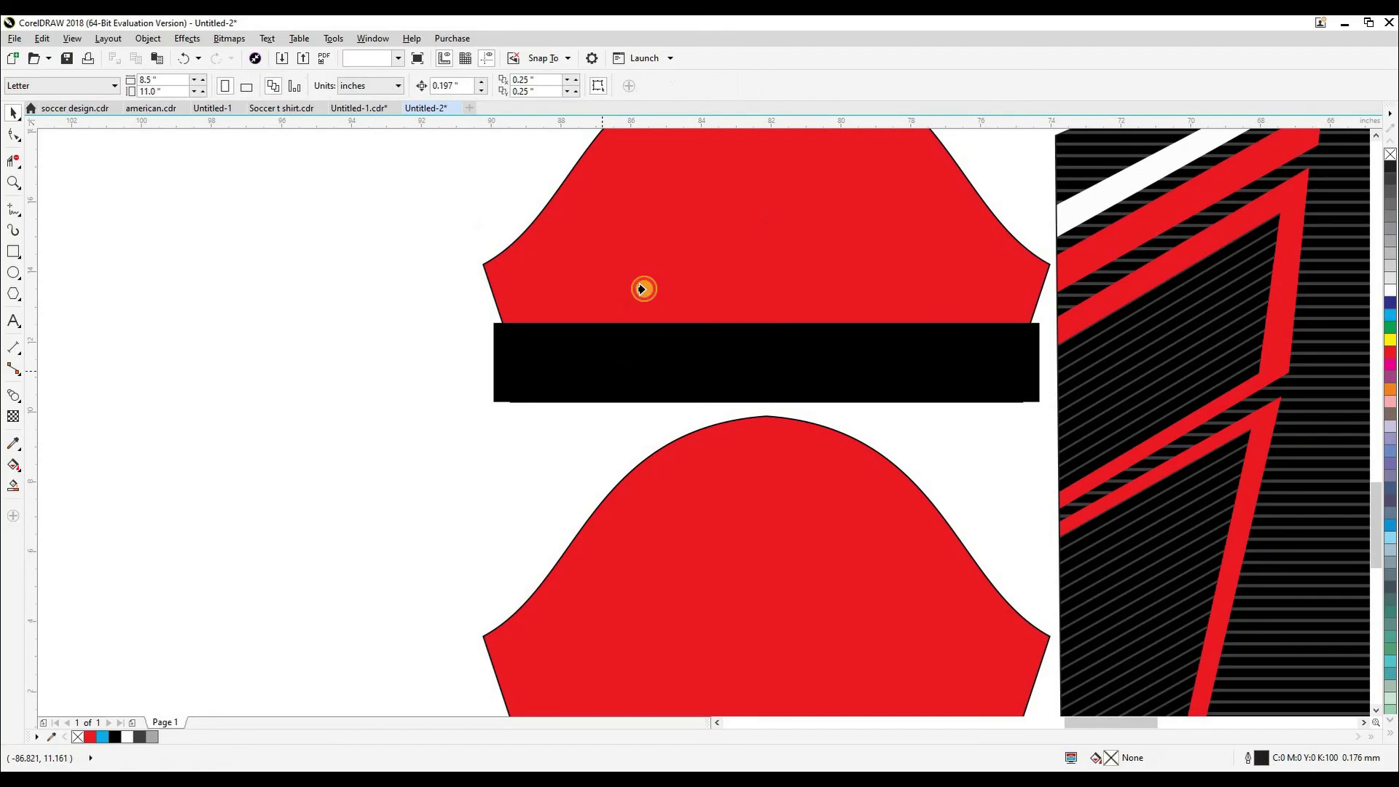
{"action": "key", "text": "alt+c"}
{"action": "key", "text": "w"}
{"action": "key", "text": "p"}
{"action": "left_click", "coordinate": [640, 303]}
Step: Replace the plain lower sleeve with a copy of the finished sleeve placed directly below the original
{"action": "left_click", "coordinate": [680, 522]}
{"action": "key", "text": "Delete"}
{"action": "left_click", "coordinate": [728, 369]}
{"action": "scroll", "coordinate": [728, 369], "scroll_direction": "down", "scroll_amount": 1}
{"action": "left_click_drag", "start_coordinate": [750, 377], "coordinate": [752, 486]}
{"action": "right_click", "coordinate": [752, 487]}
{"action": "key", "text": "ctrl+z"}
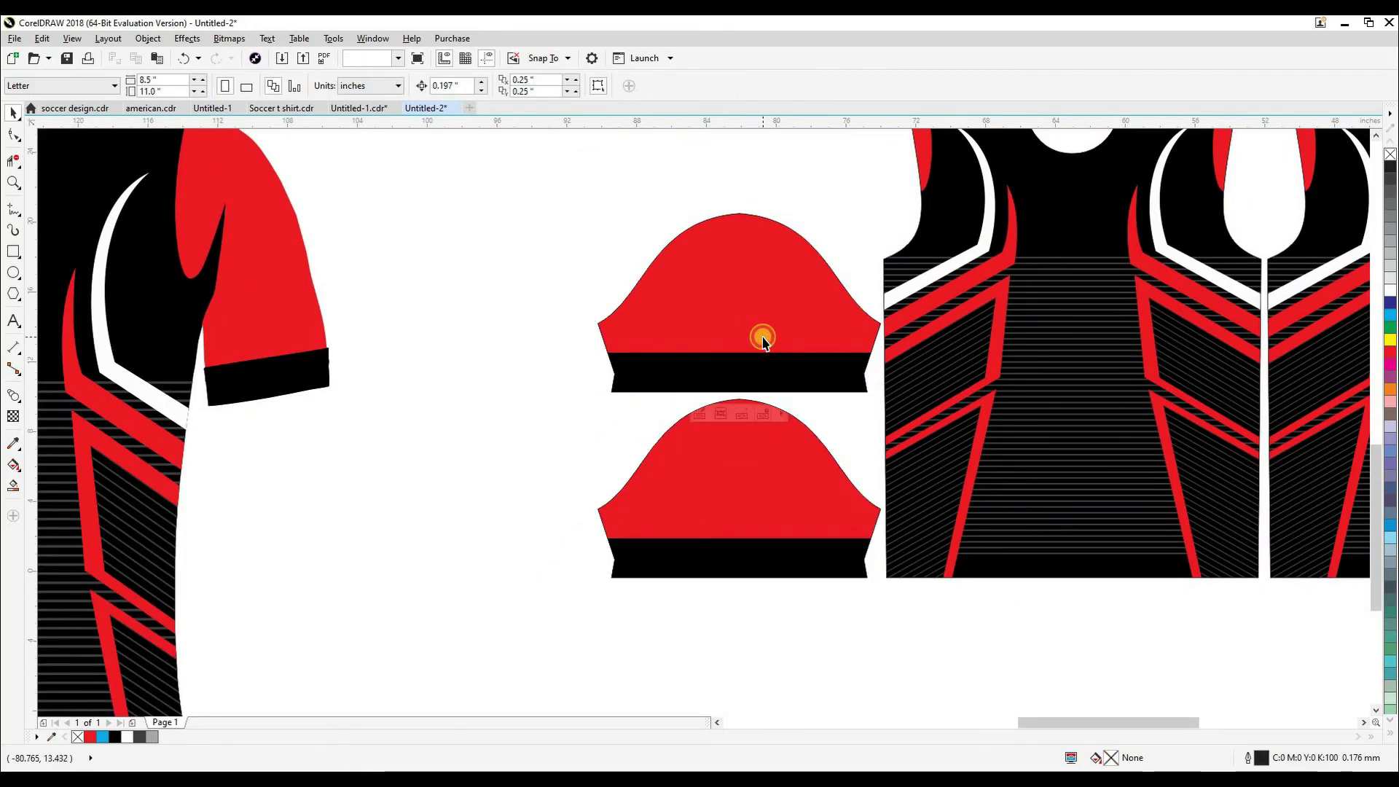
{"action": "left_click", "coordinate": [763, 342]}
{"action": "key", "text": "Escape"}
Step: Delete the leftover flat front and back shirt copies beside the pattern pieces
{"action": "scroll", "coordinate": [750, 466], "scroll_direction": "down", "scroll_amount": 4}
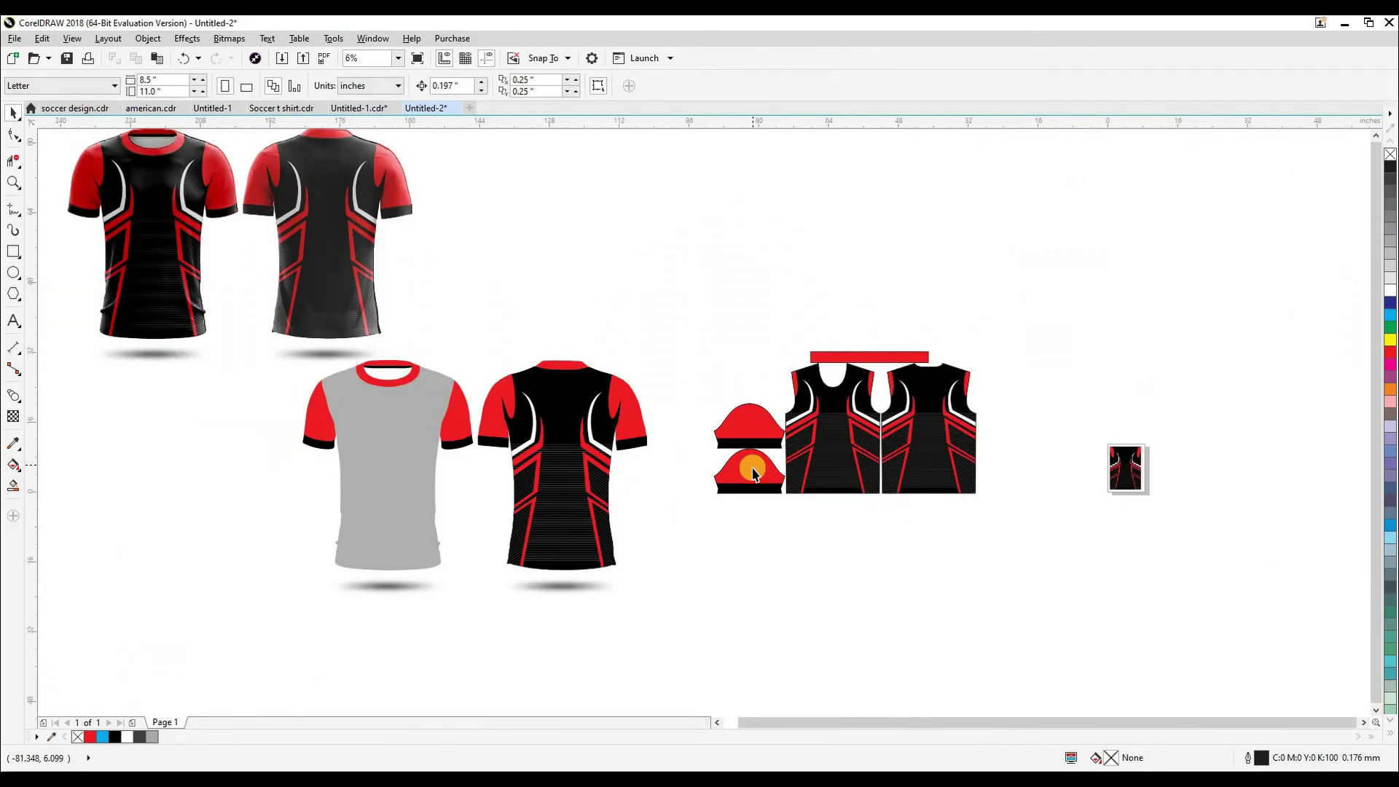
{"action": "left_click_drag", "start_coordinate": [301, 617], "coordinate": [675, 348]}
{"action": "key", "text": "Delete"}
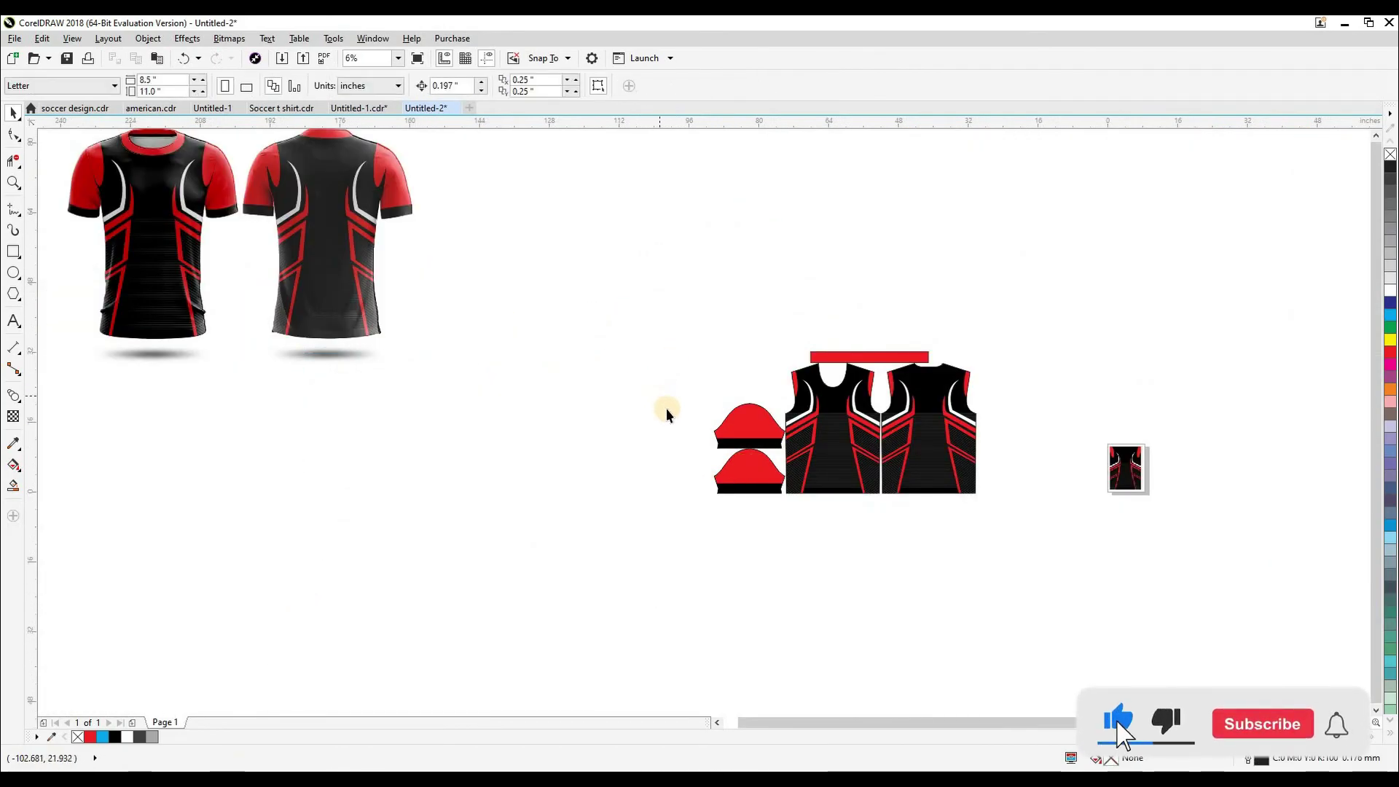
Step: Move the shaded front and back shirt mockups next to the sleeve pieces
{"action": "scroll", "coordinate": [555, 430], "scroll_direction": "down", "scroll_amount": 1}
{"action": "left_click_drag", "start_coordinate": [556, 432], "coordinate": [351, 297]}
{"action": "left_click_drag", "start_coordinate": [429, 391], "coordinate": [572, 478]}
{"action": "left_click", "coordinate": [845, 561]}
{"action": "scroll", "coordinate": [844, 561], "scroll_direction": "up", "scroll_amount": 2}
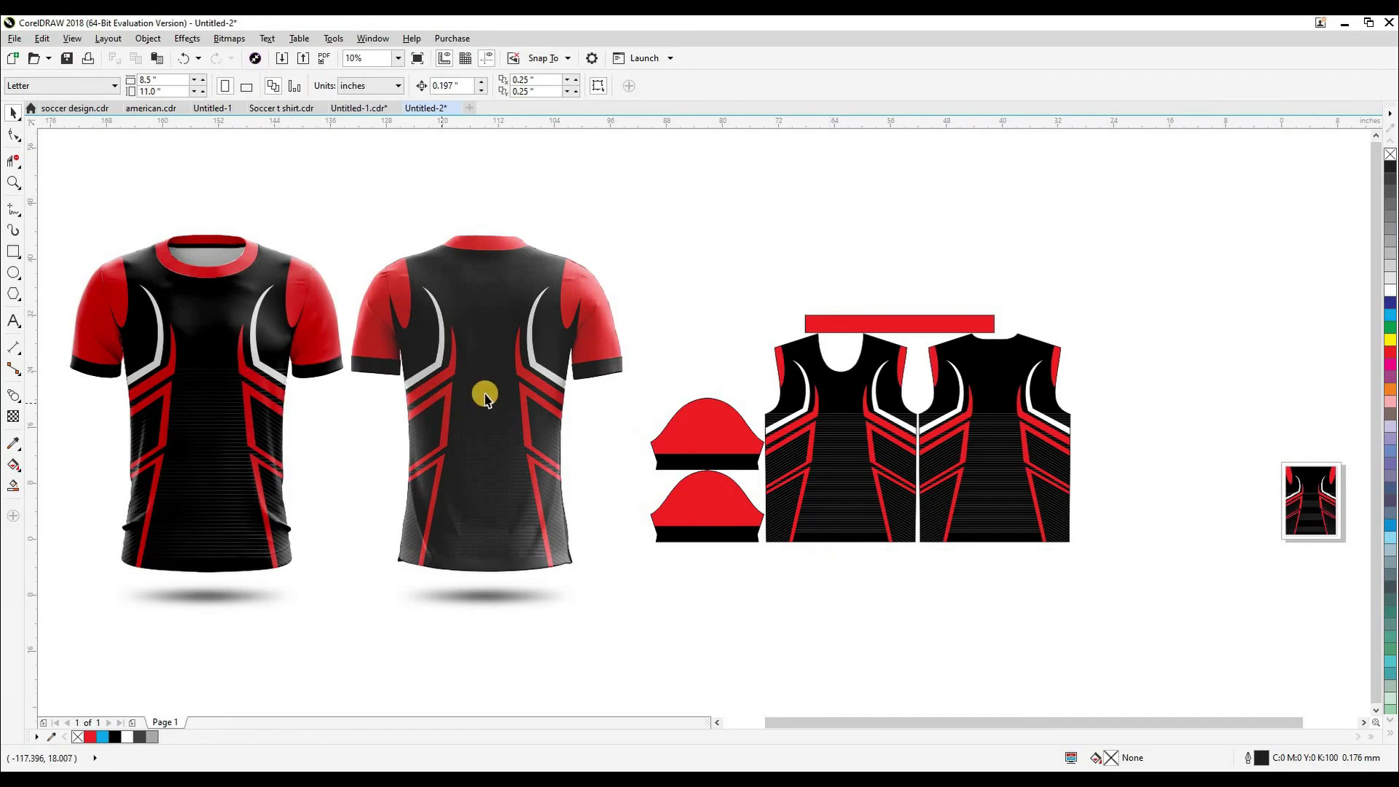
Step: Scale the shirt mockups down and set them beside the sleeve pieces
{"action": "scroll", "coordinate": [481, 400], "scroll_direction": "down", "scroll_amount": 1}
{"action": "left_click_drag", "start_coordinate": [558, 531], "coordinate": [526, 440]}
{"action": "left_click", "coordinate": [531, 485]}
{"action": "scroll", "coordinate": [530, 485], "scroll_direction": "up", "scroll_amount": 2}
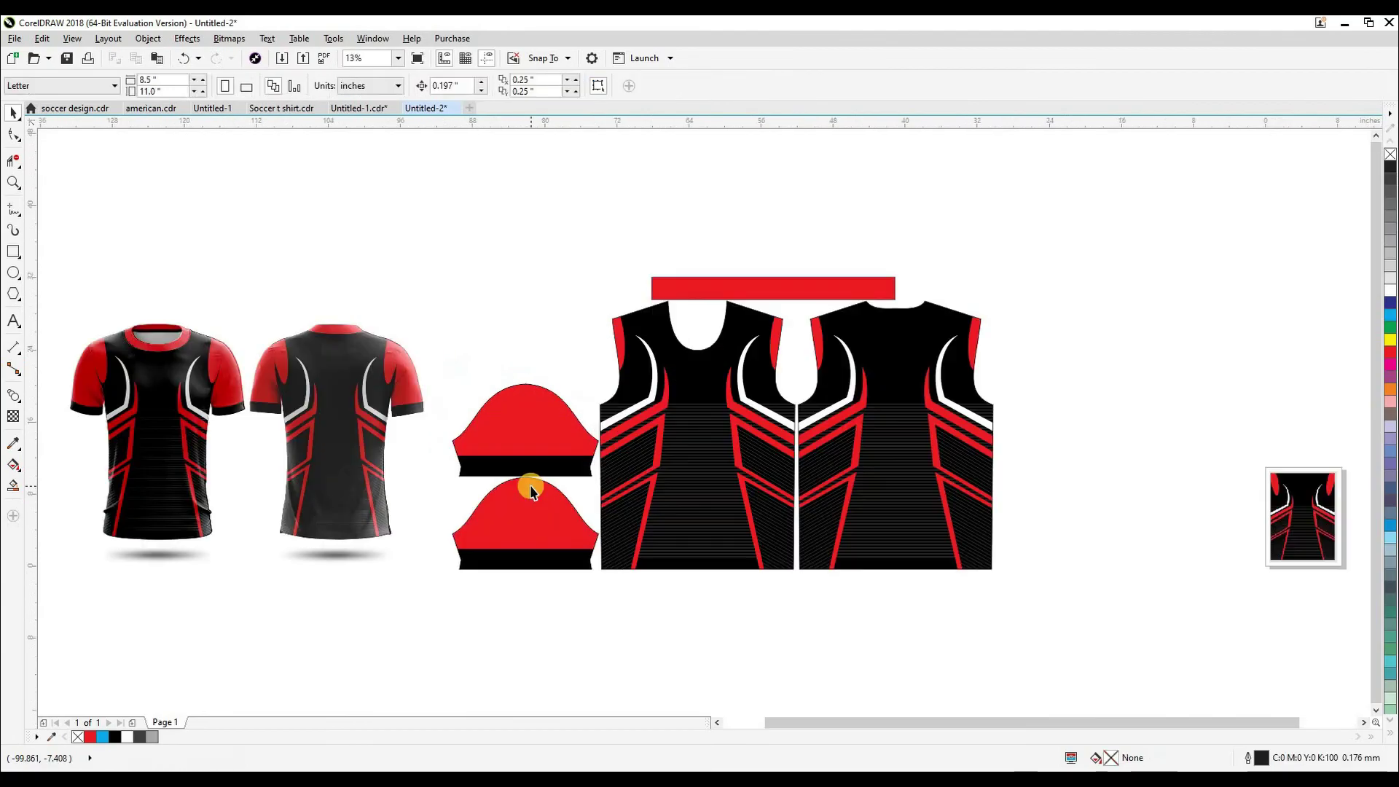
Step: Unlock and delete the reference bitmap on the page, and fit the finished mockups and pattern pieces in view
{"action": "scroll", "coordinate": [1169, 549], "scroll_direction": "right", "scroll_amount": 2}
{"action": "right_click", "coordinate": [1212, 500]}
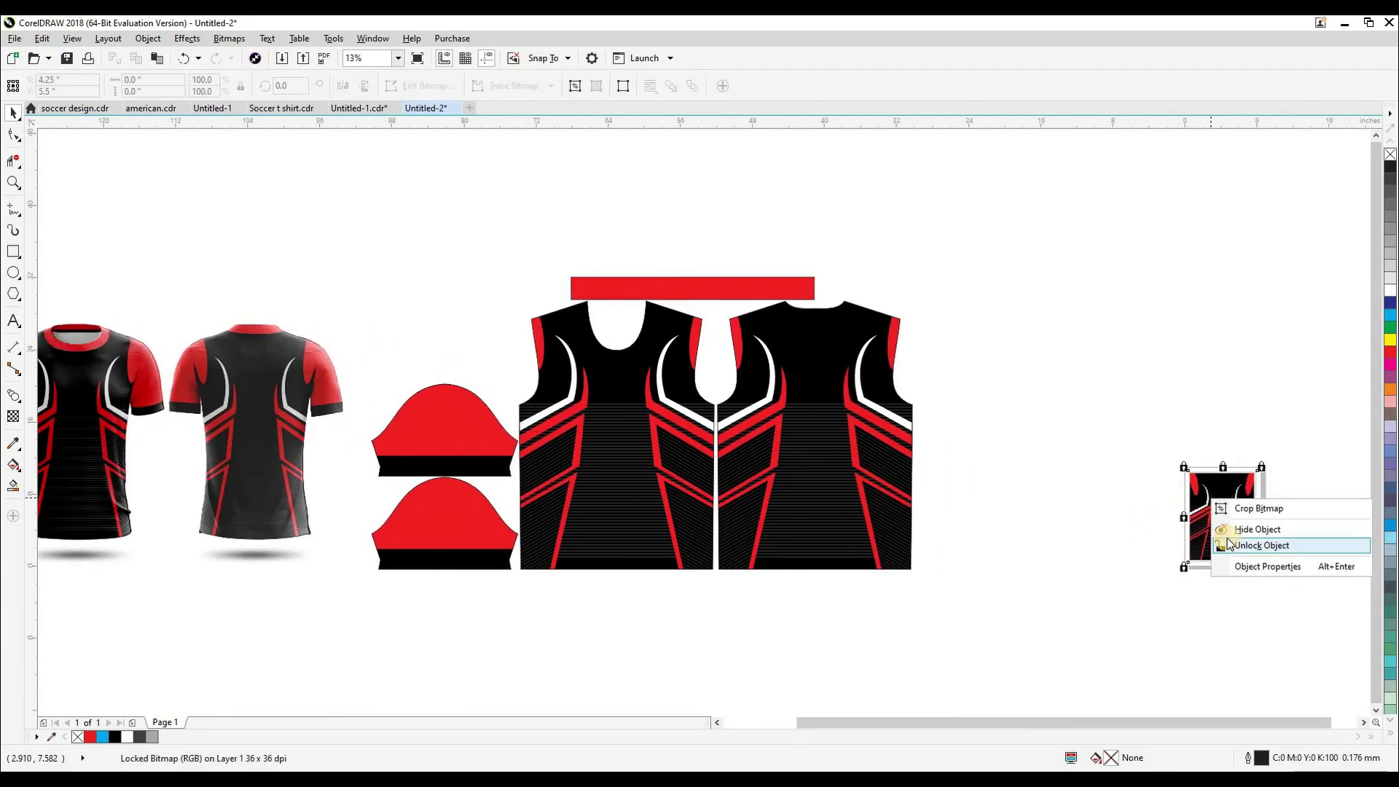
{"action": "left_click", "coordinate": [1214, 546]}
{"action": "key", "text": "Delete"}
{"action": "key", "text": "F4"}
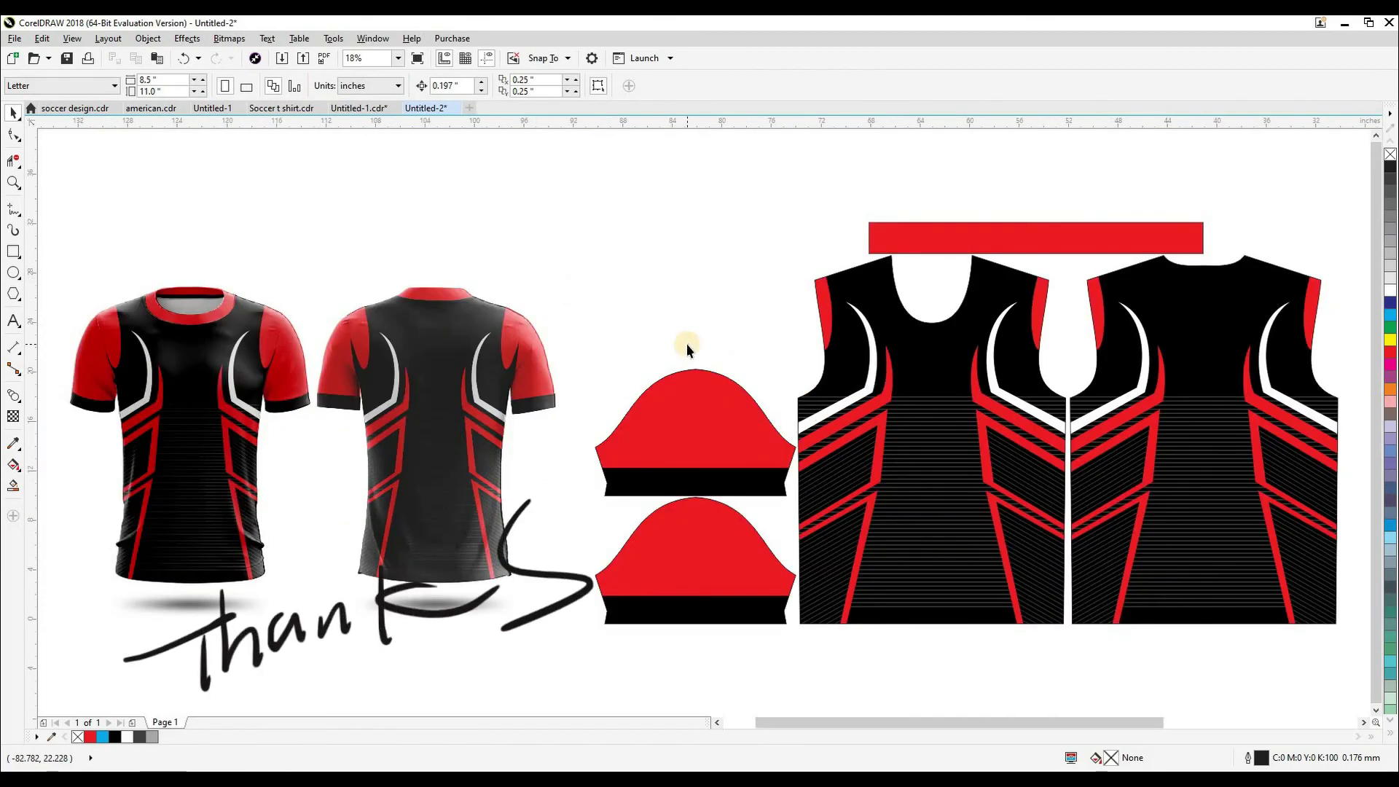
{"action": "scroll", "coordinate": [687, 345], "scroll_direction": "down", "scroll_amount": 2}
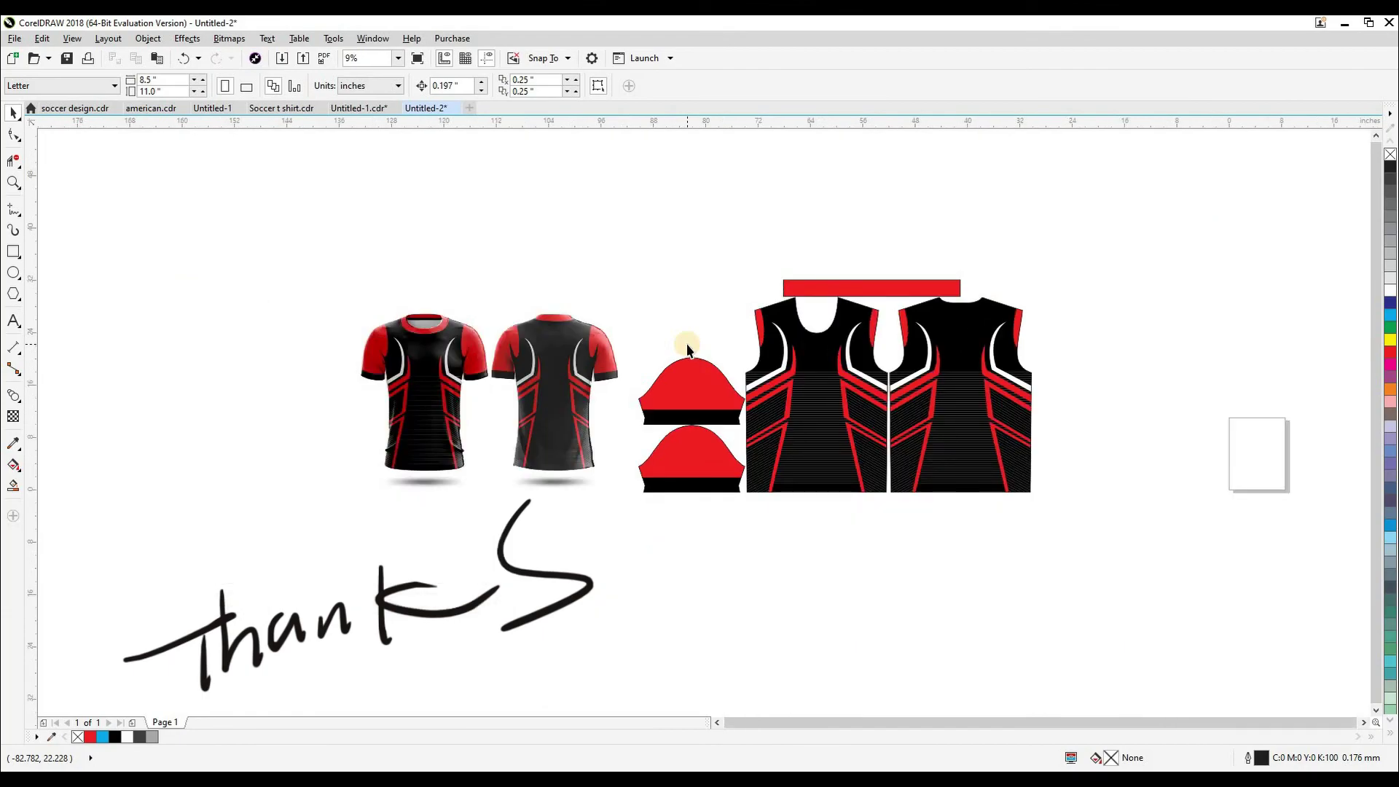